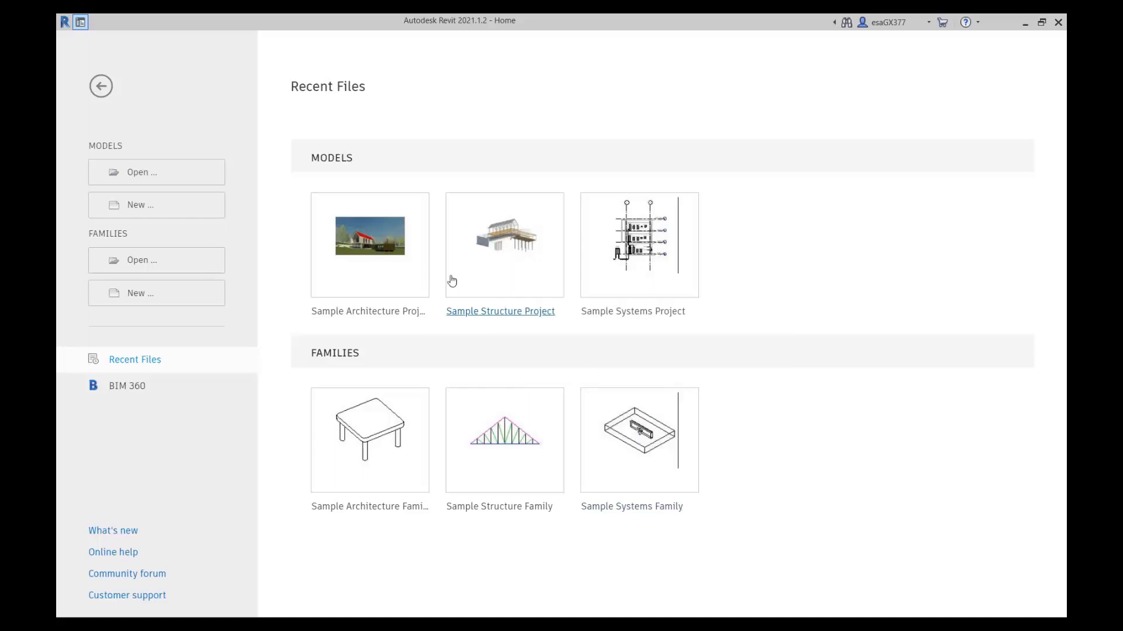
Create a new project from the liNear Template.
left_click(178, 212)
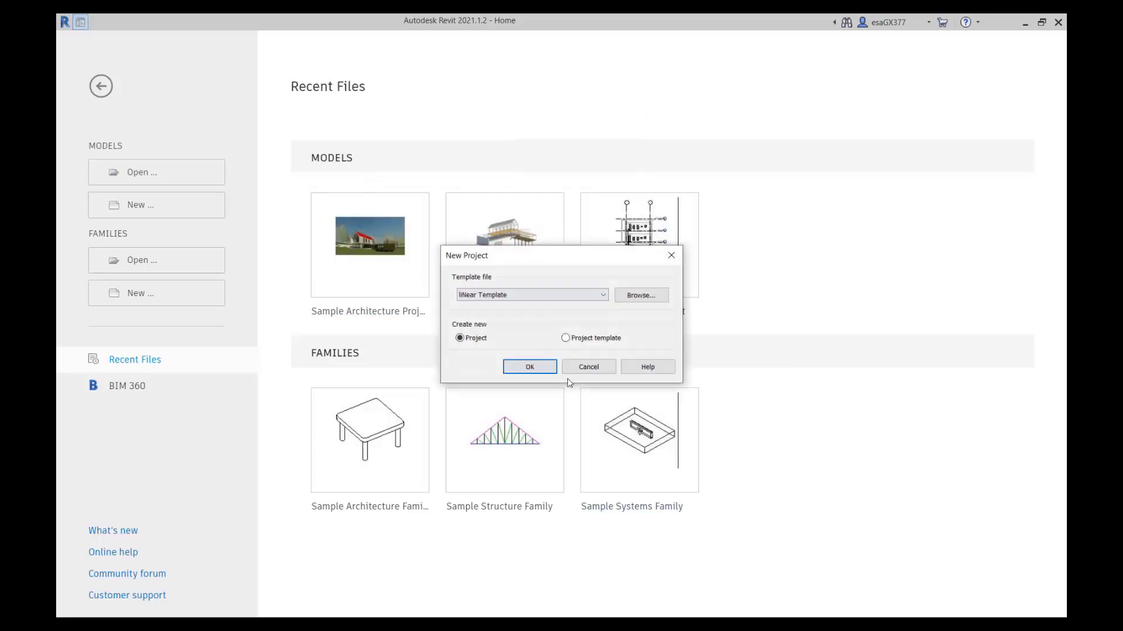
left_click(529, 366)
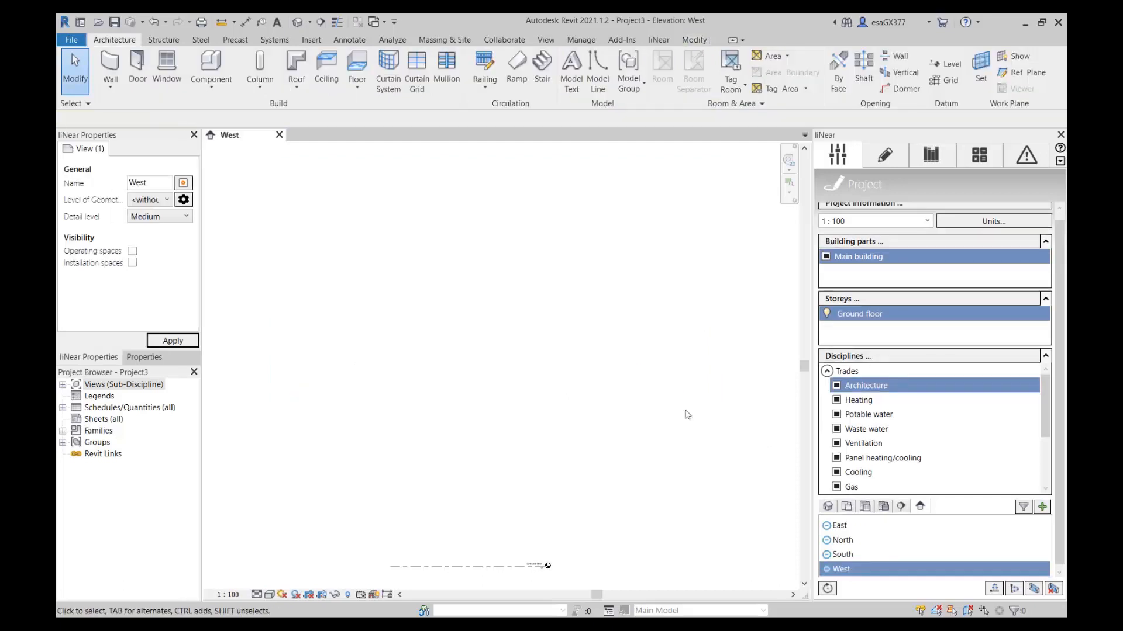
Link A Residential Model.rvt from the desktop into the project with Auto - Internal Origin to Internal Origin positioning.
left_click(885, 150)
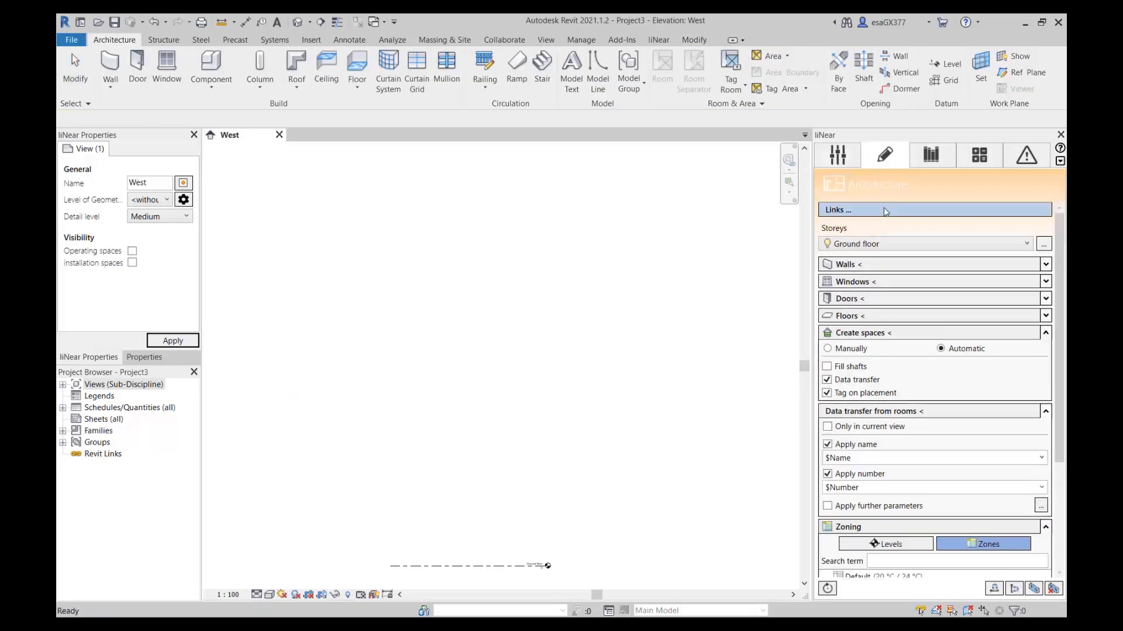
left_click(884, 210)
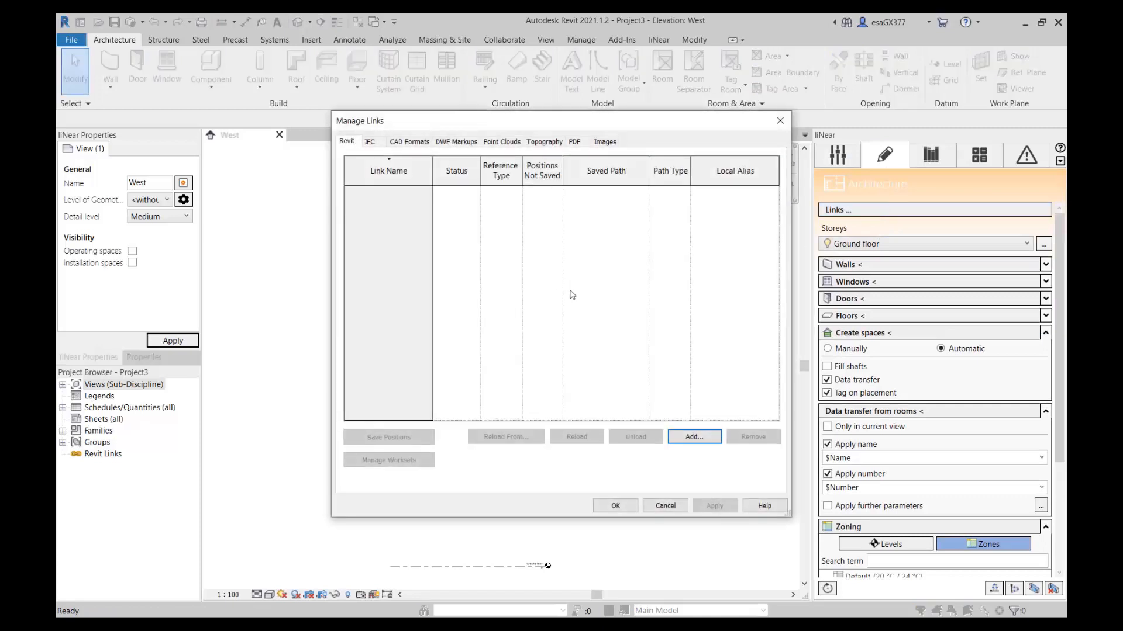
left_click(692, 439)
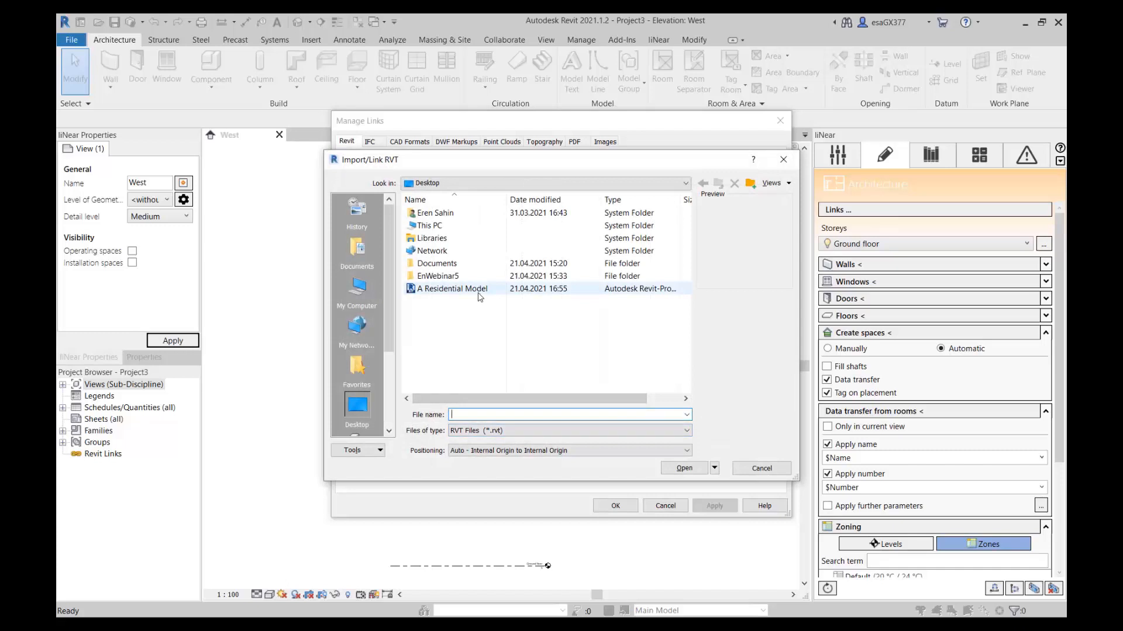
left_click(456, 289)
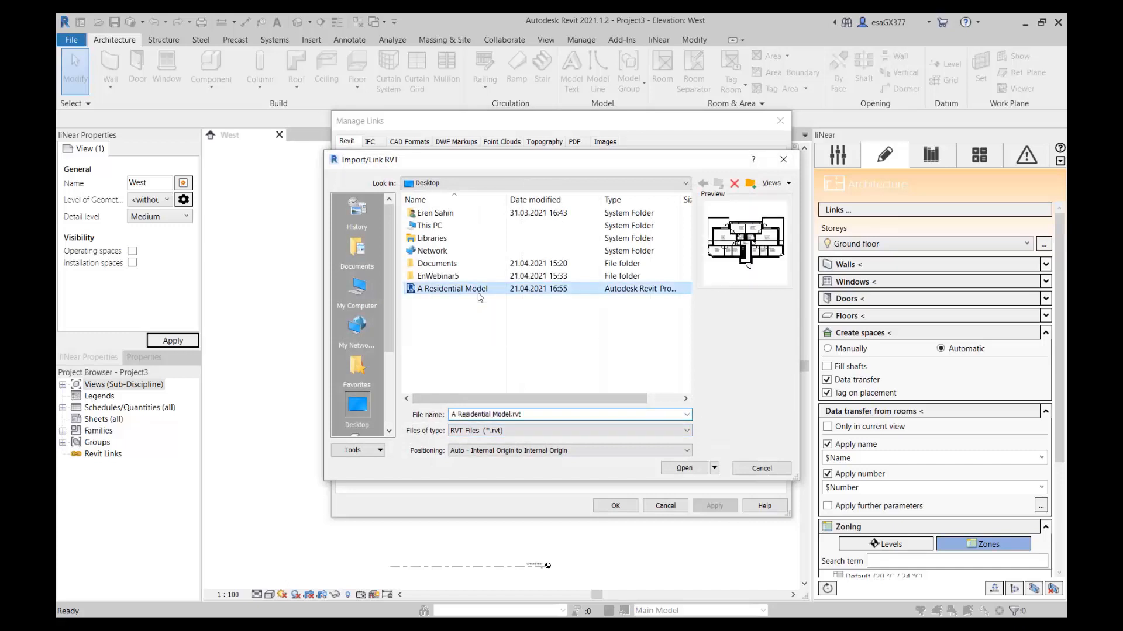
left_click(684, 469)
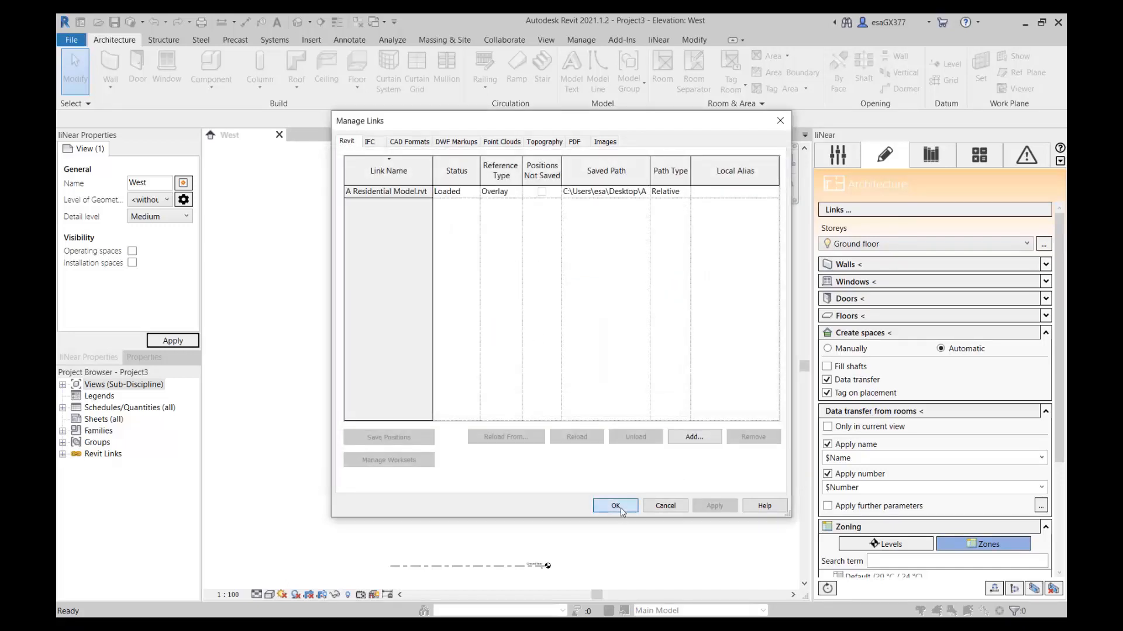
left_click(620, 508)
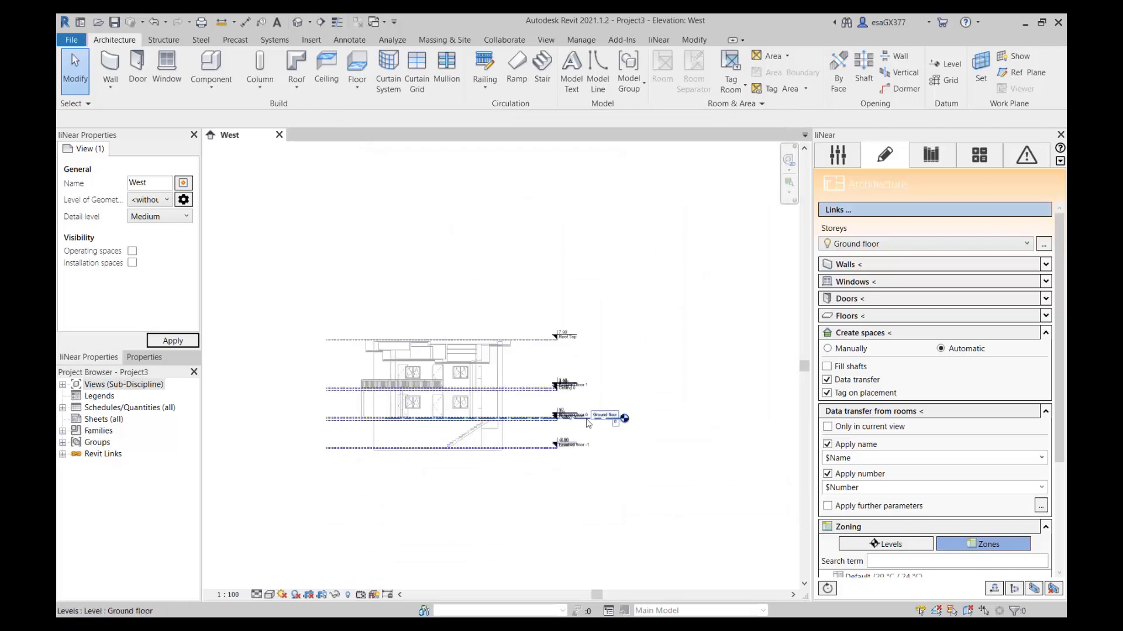
scroll(658, 389, "up", 3)
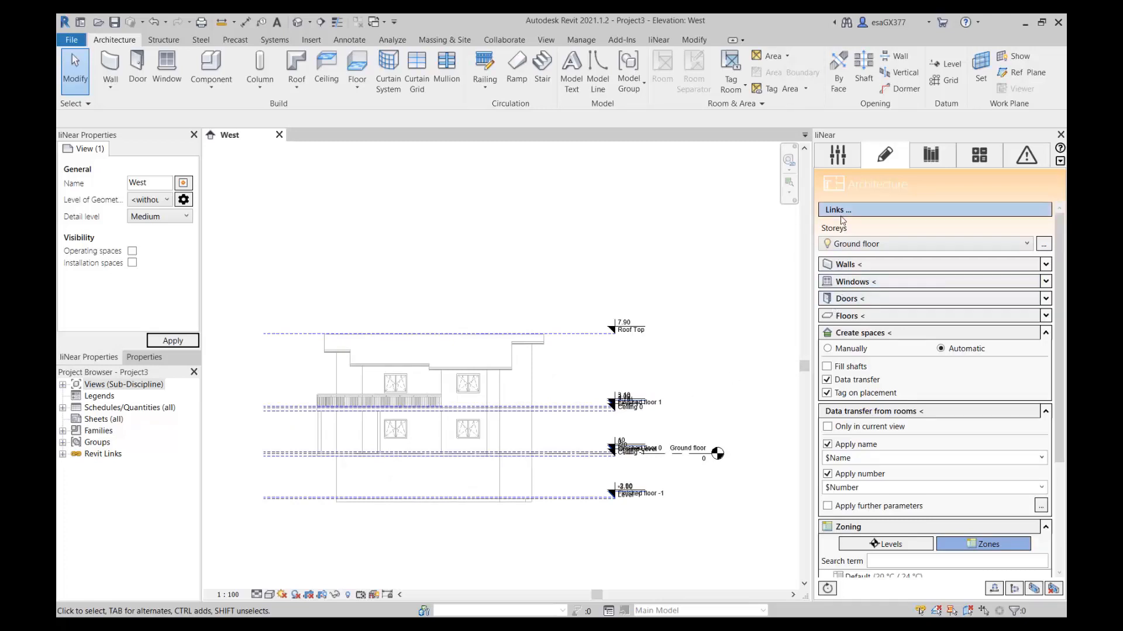
Import the building storeys Roof Top, Level 1, Ground Level and Level -1 from the linked model, deleting the existing levels.
left_click(840, 155)
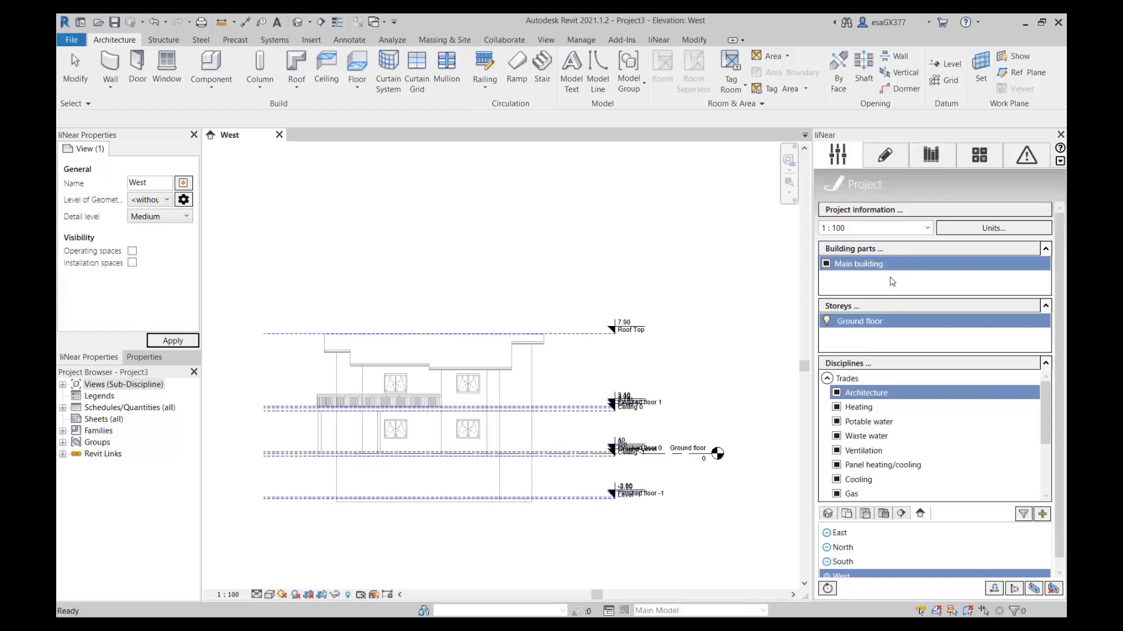
left_click(854, 307)
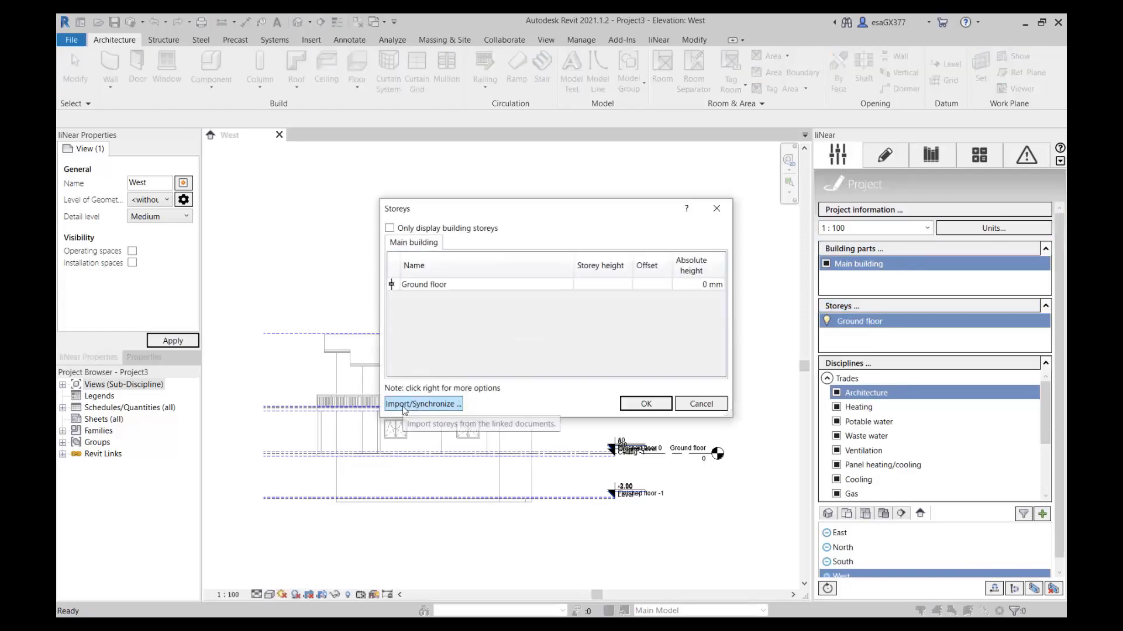
left_click(435, 404)
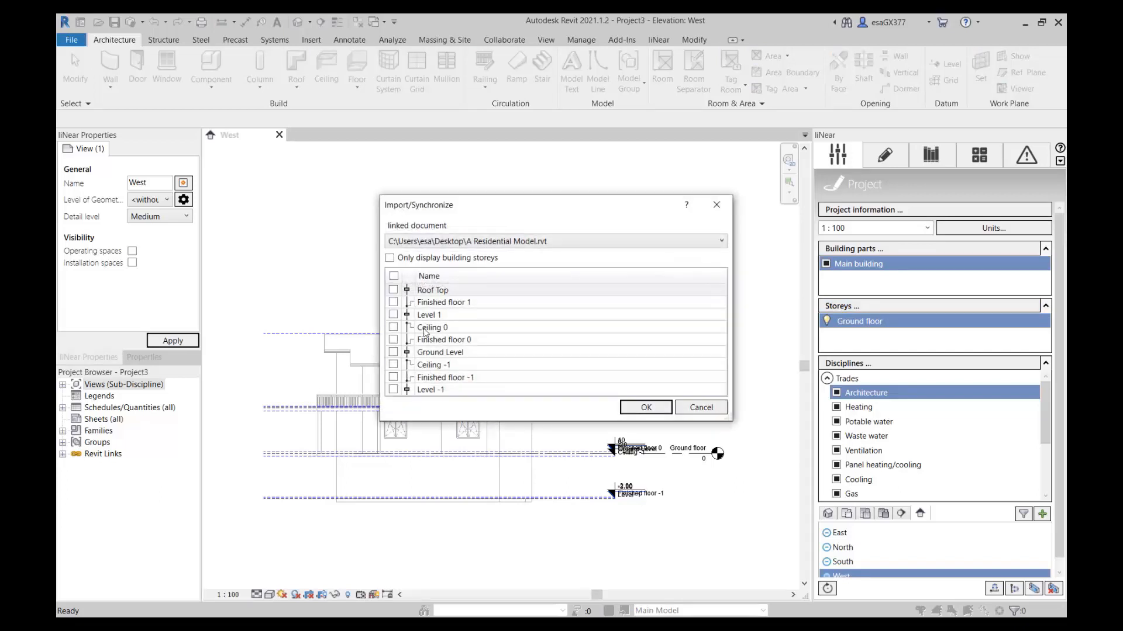
left_click(390, 258)
left_click(393, 275)
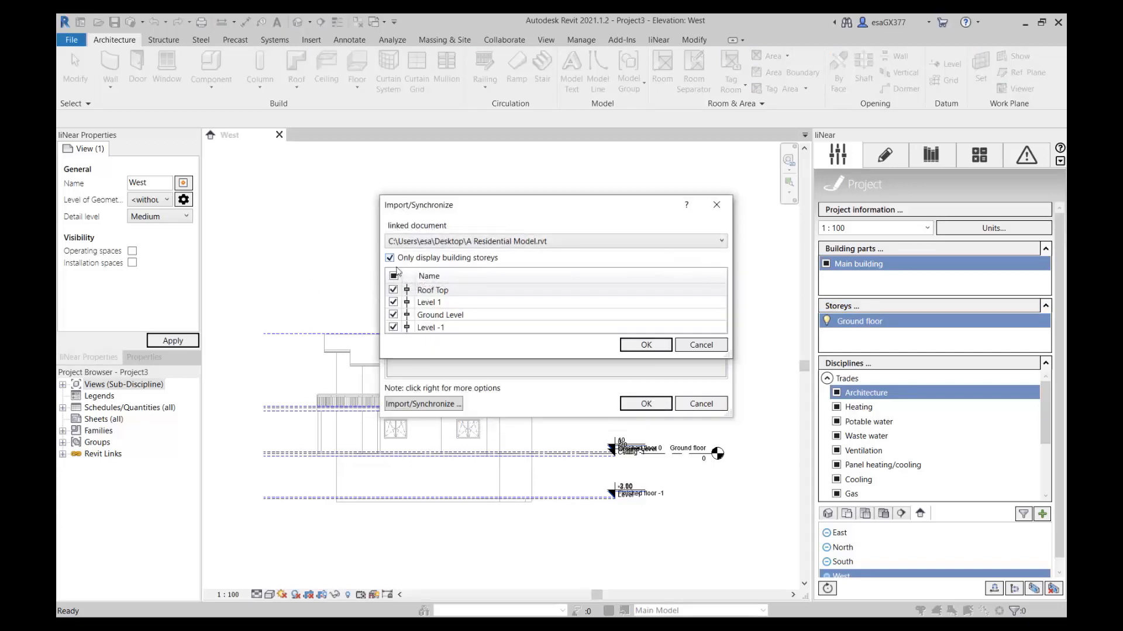
left_click(653, 343)
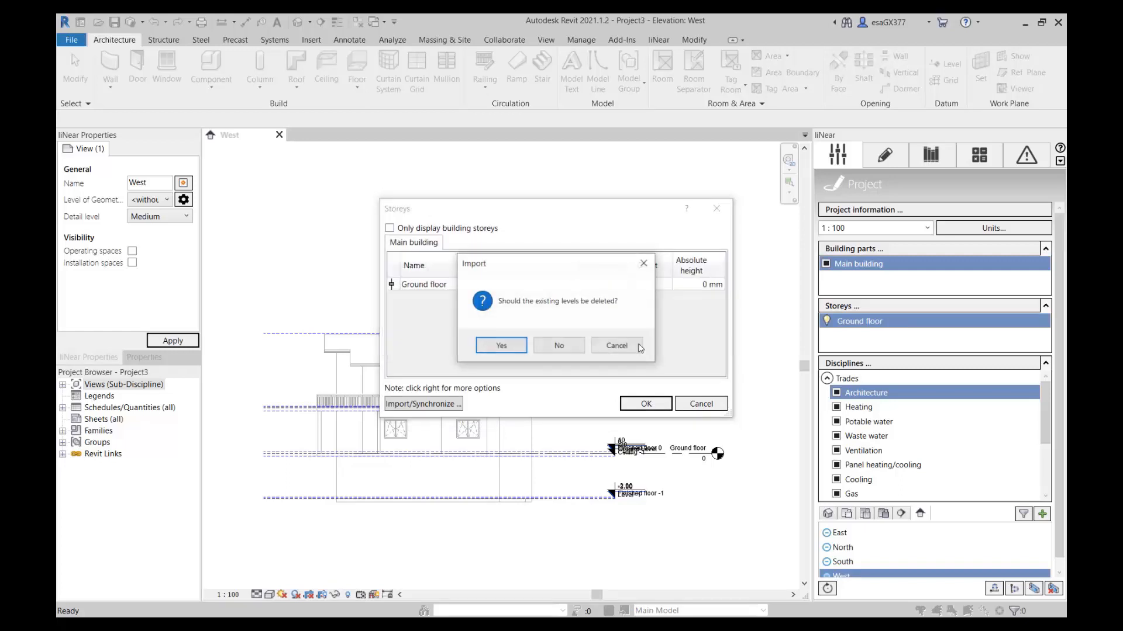
left_click(489, 345)
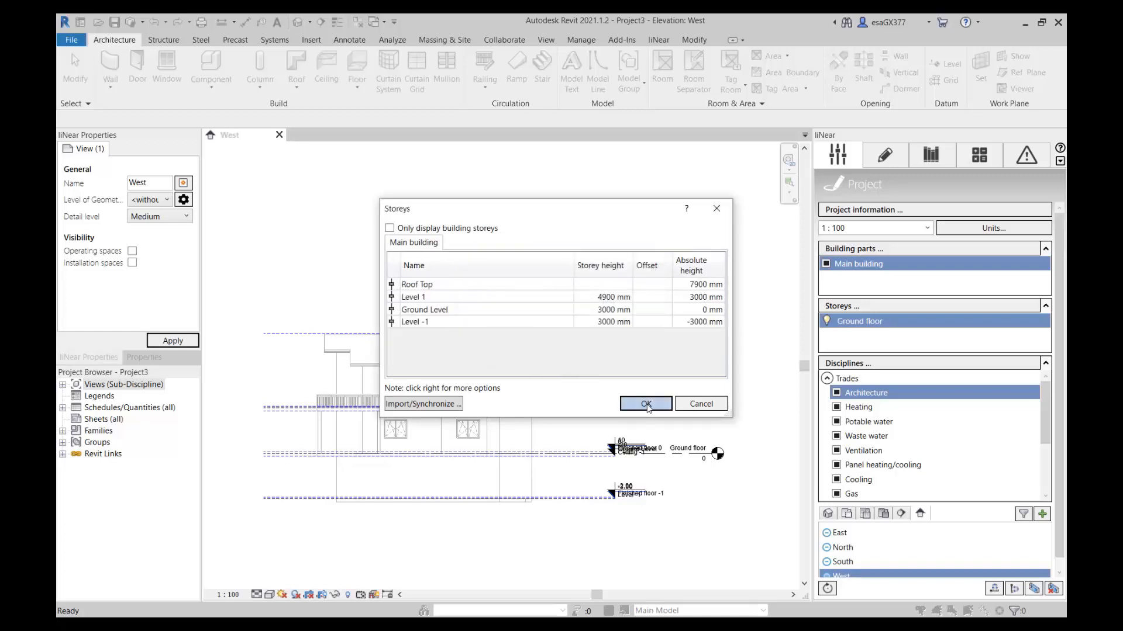
left_click(646, 404)
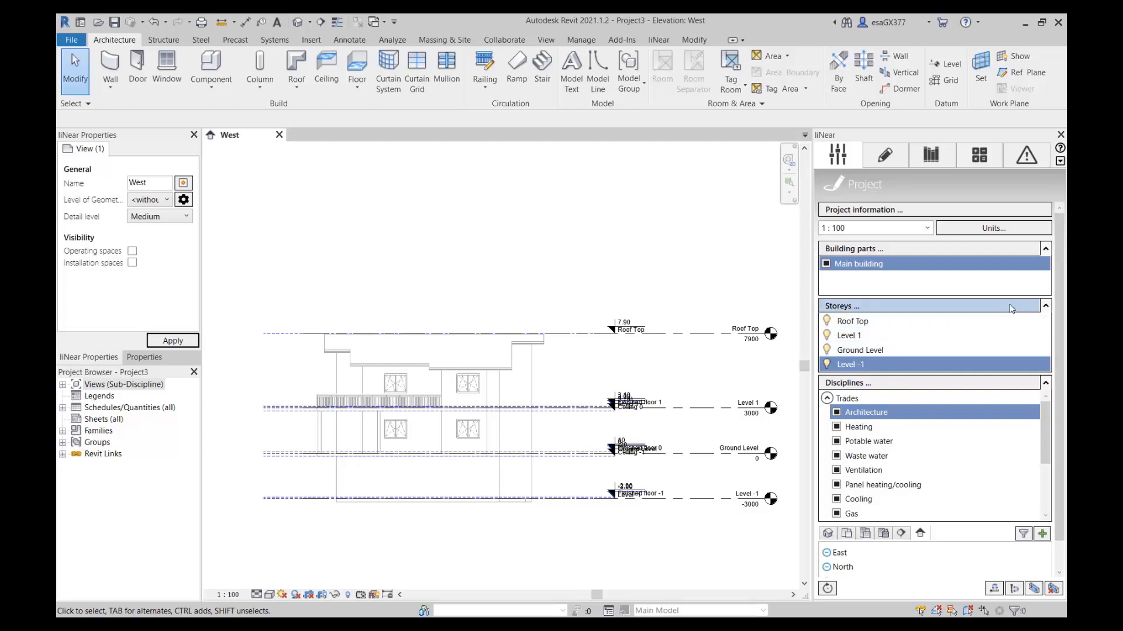
Create floor plan views for all storeys of the main building in the Architecture discipline, using the Default template.
scroll(1056, 345, "down", 1)
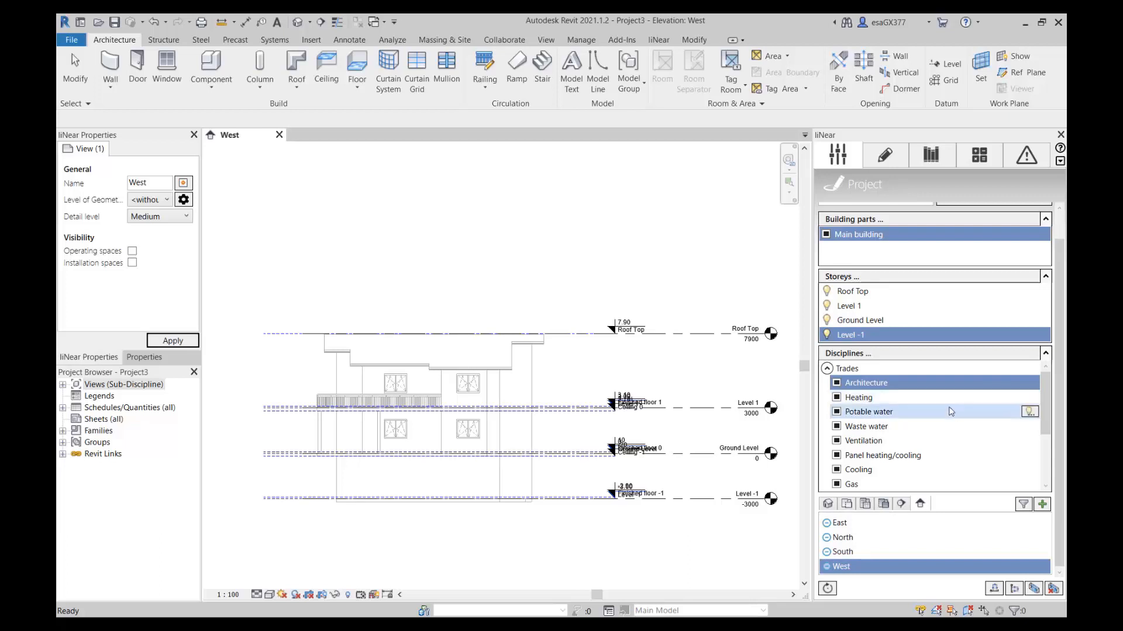
scroll(943, 427, "down", 3)
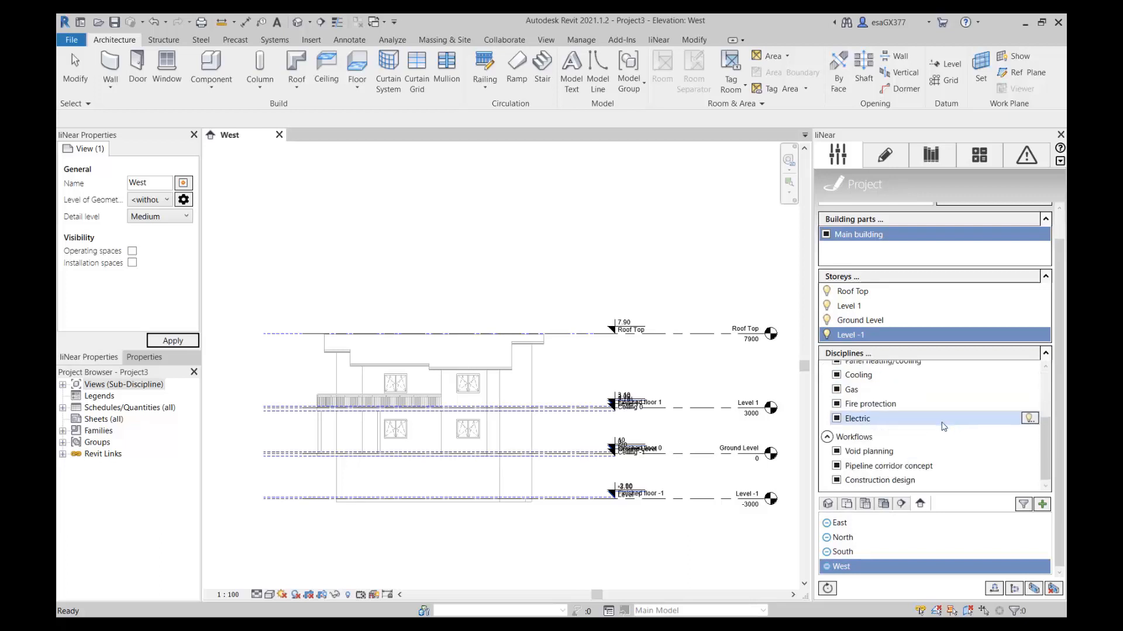
scroll(942, 427, "up", 3)
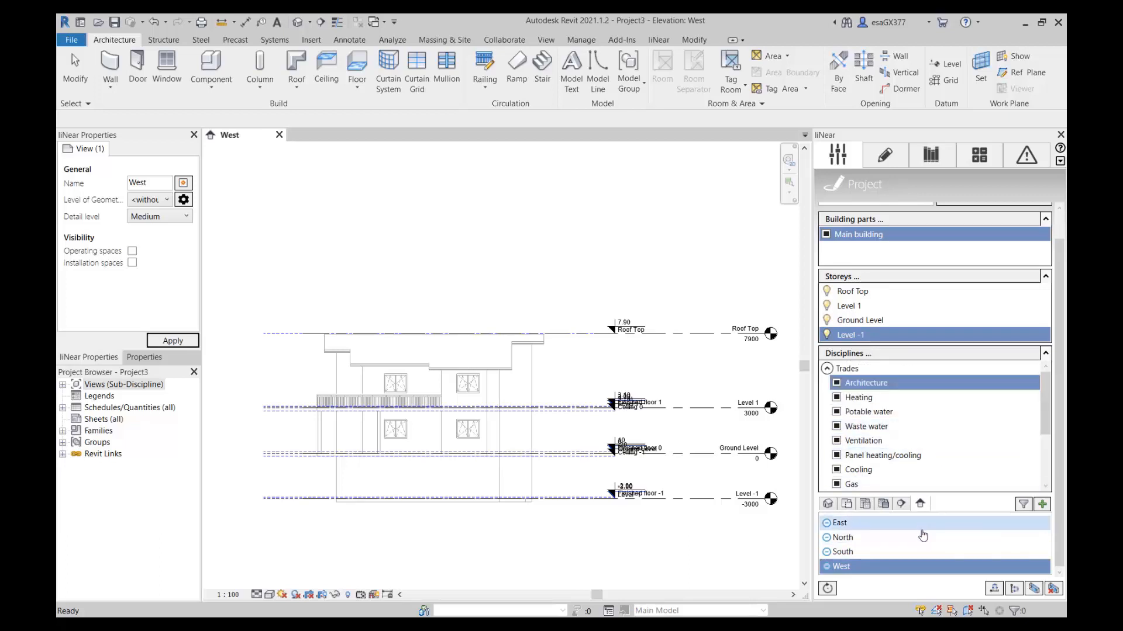
mouse_move(919, 529)
left_click(848, 504)
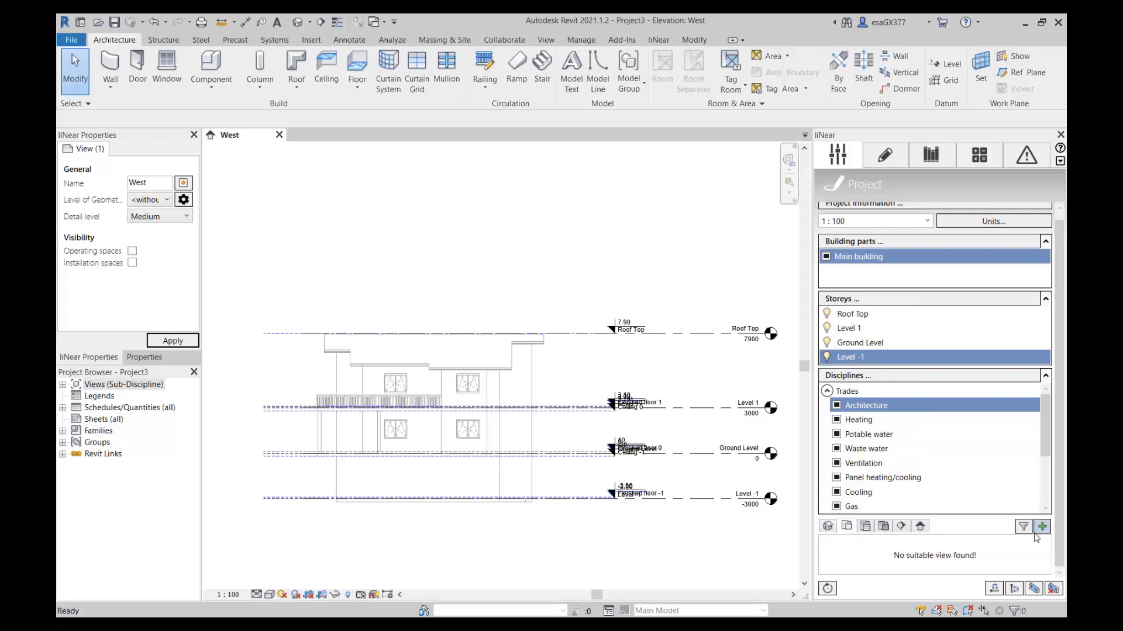
left_click(1042, 528)
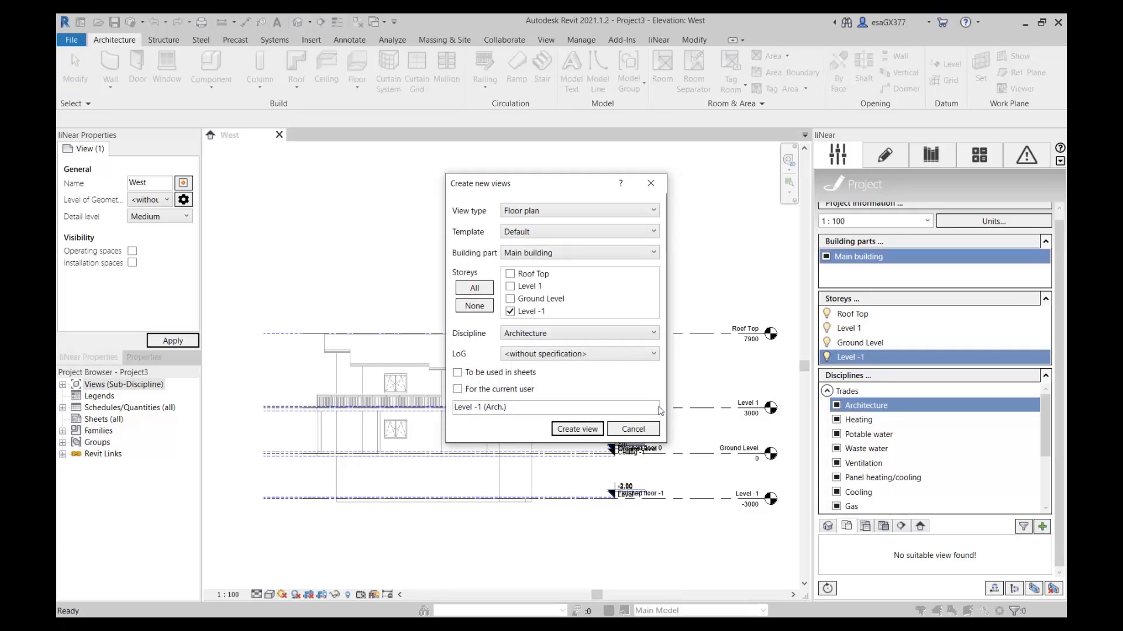
left_click(475, 288)
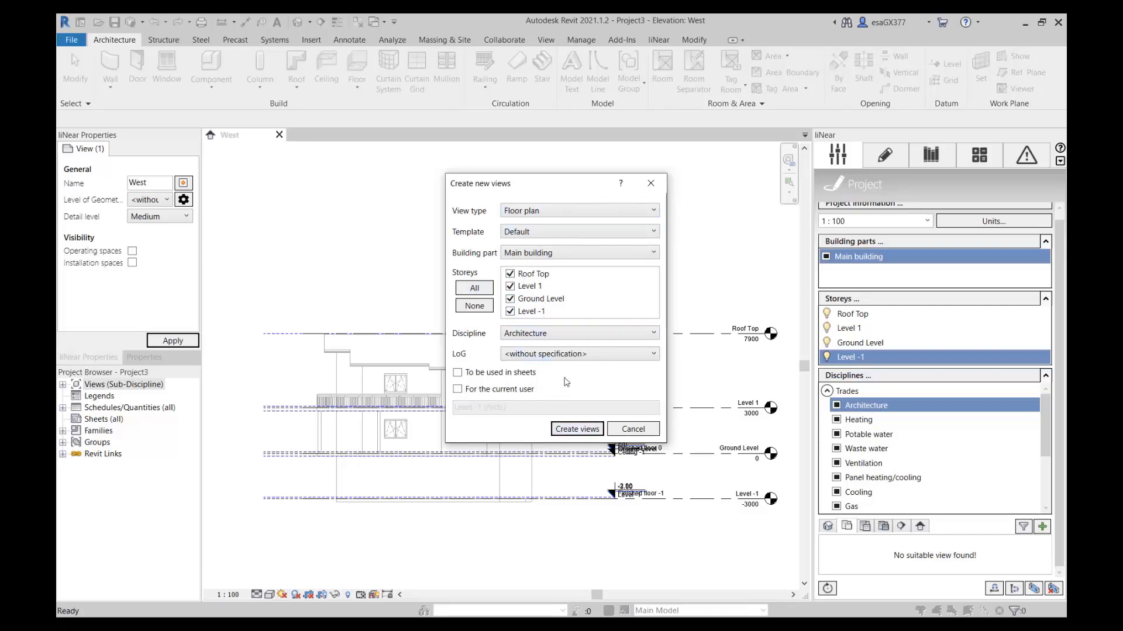
left_click(519, 342)
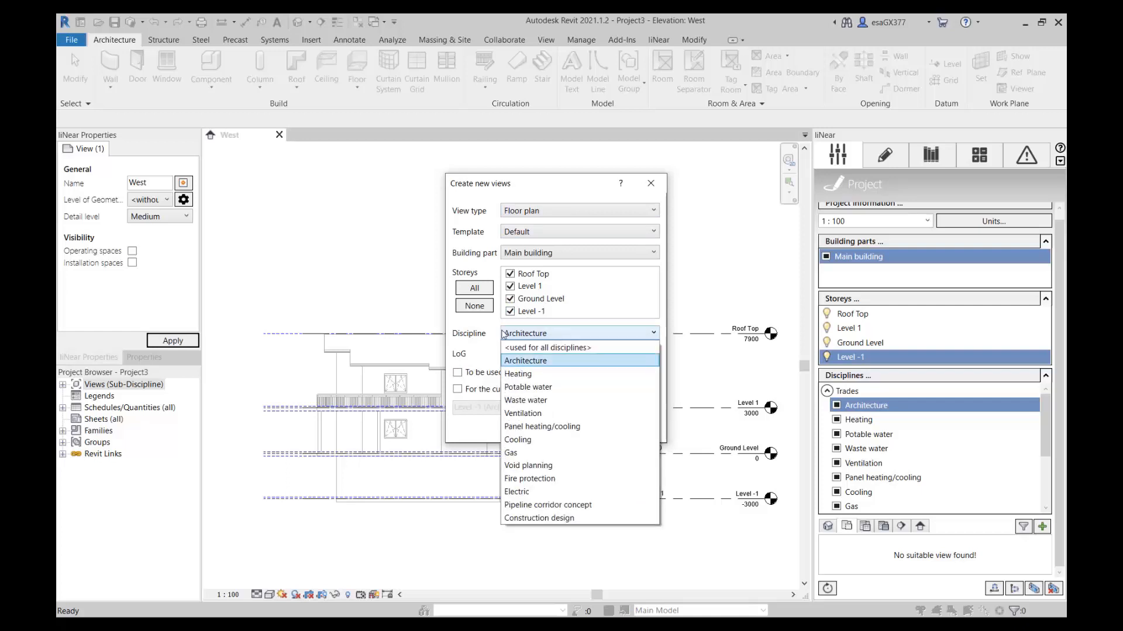
left_click(497, 333)
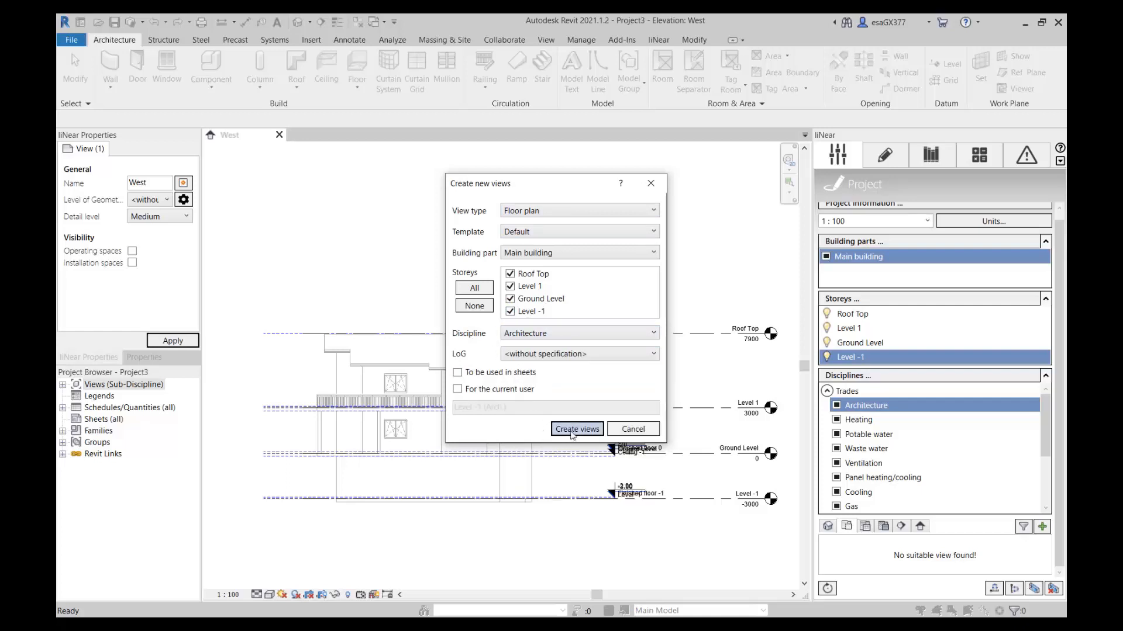
left_click(567, 434)
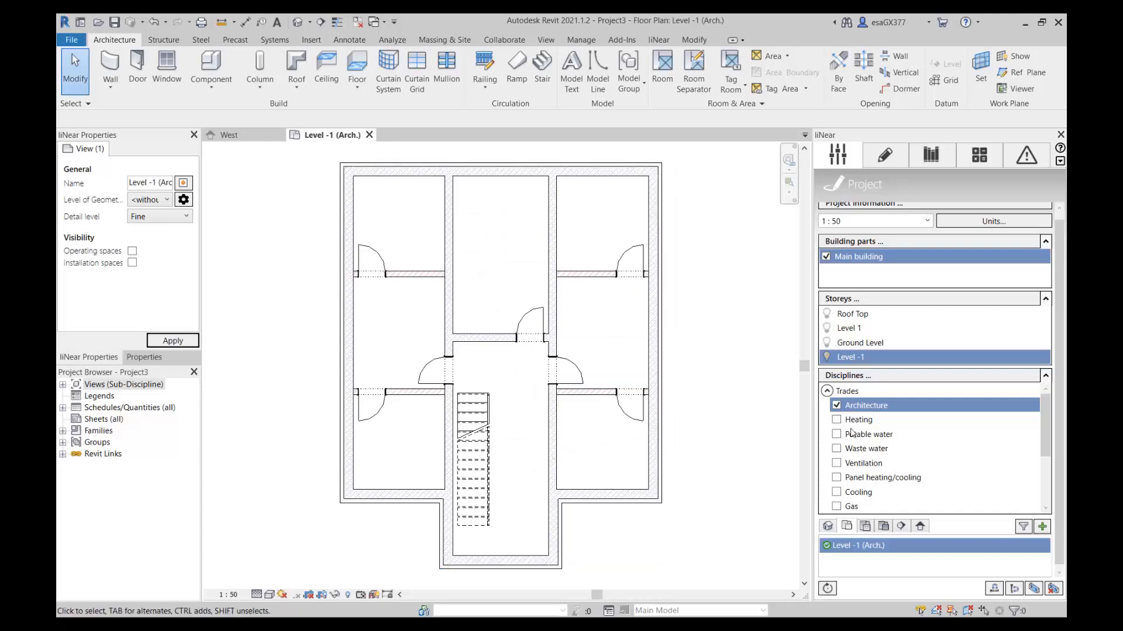
Open the architecture floor plans of Ground Level, Level 1 and Roof Top, and return to the Level -1 plan.
left_click(872, 342)
left_click(870, 328)
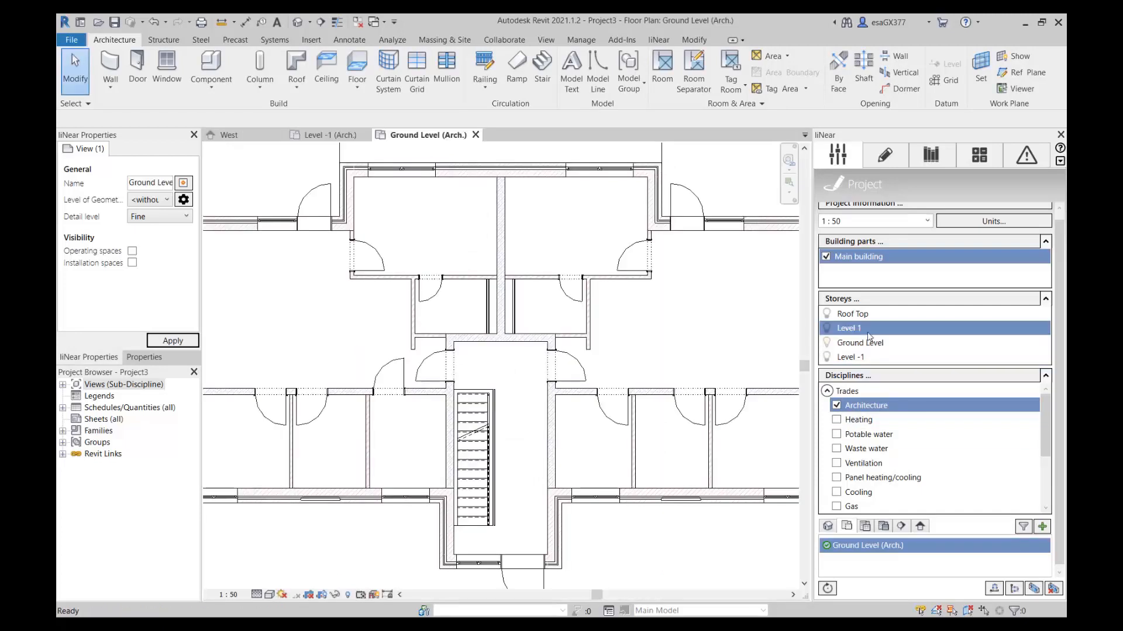
left_click(873, 314)
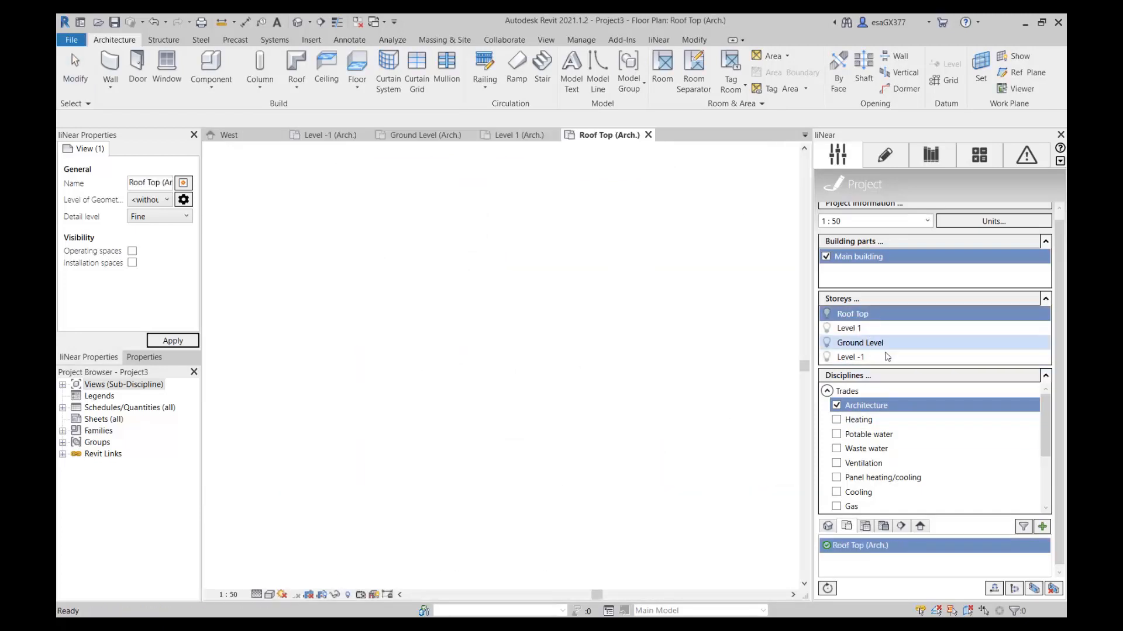
left_click(885, 357)
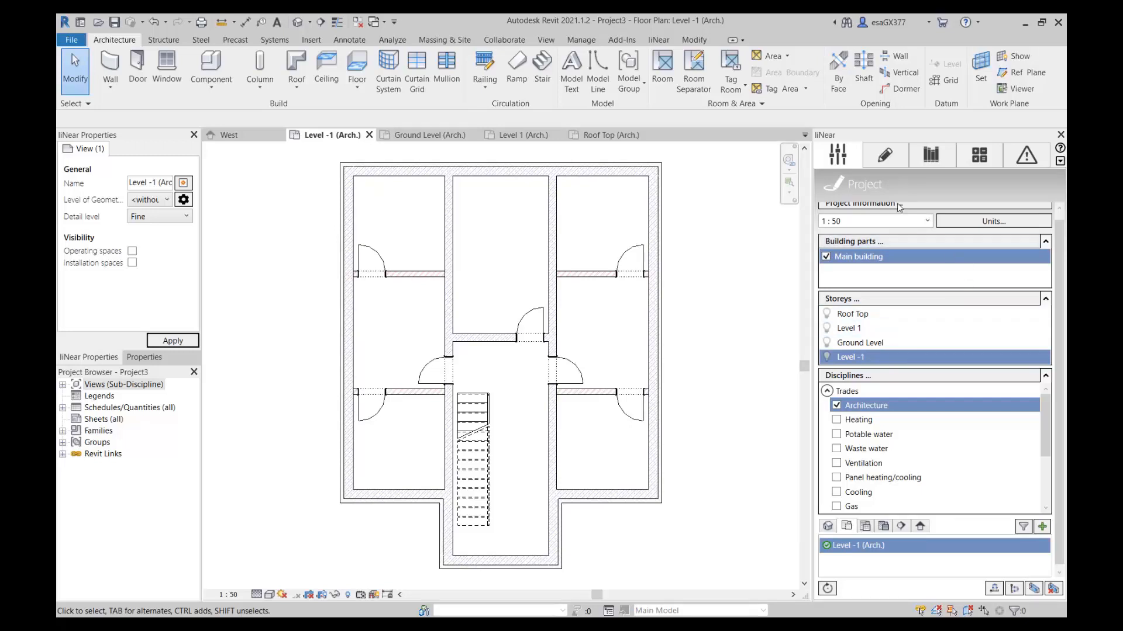
Create spaces automatically, with data transfer and tagging on placement, on the Level -1, Ground Level and Level 1 floor plans.
left_click(885, 156)
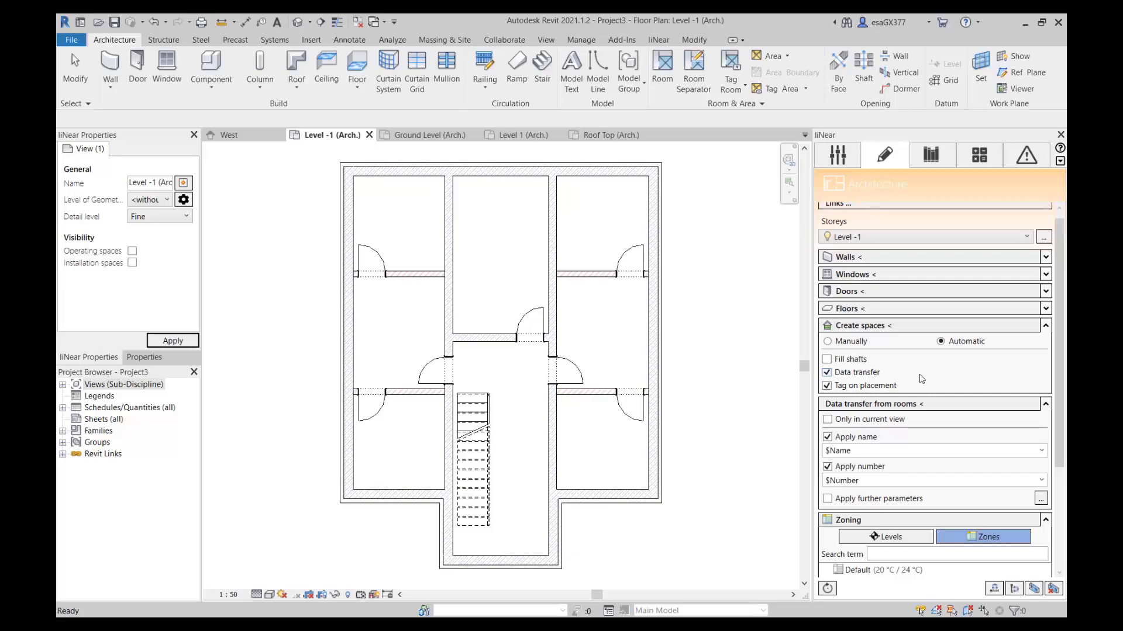
left_click(908, 334)
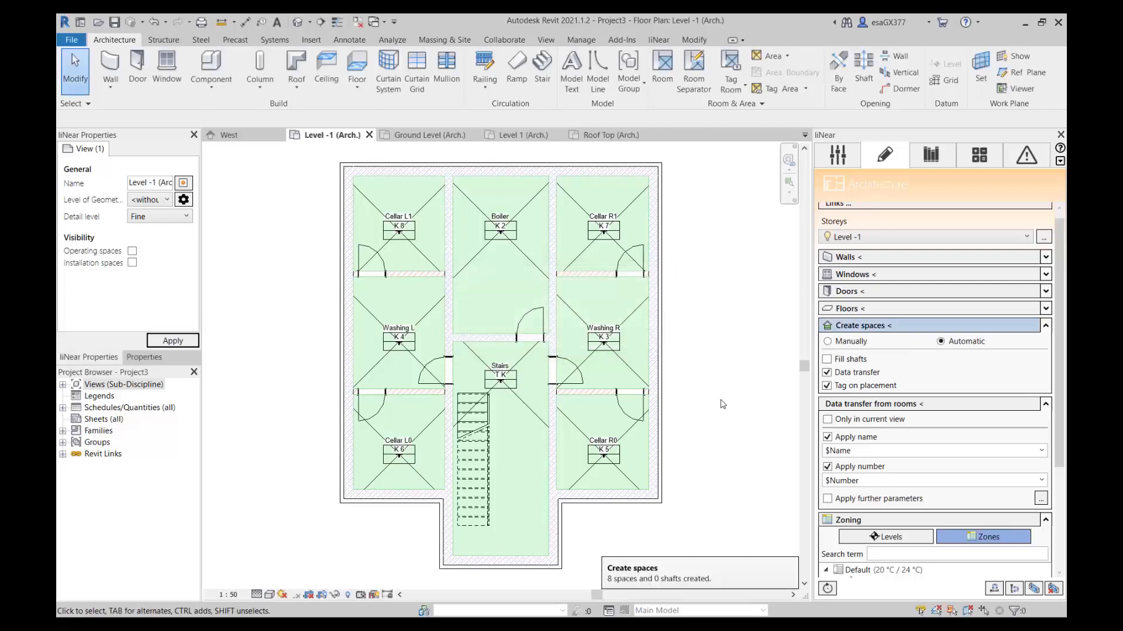
left_click(429, 134)
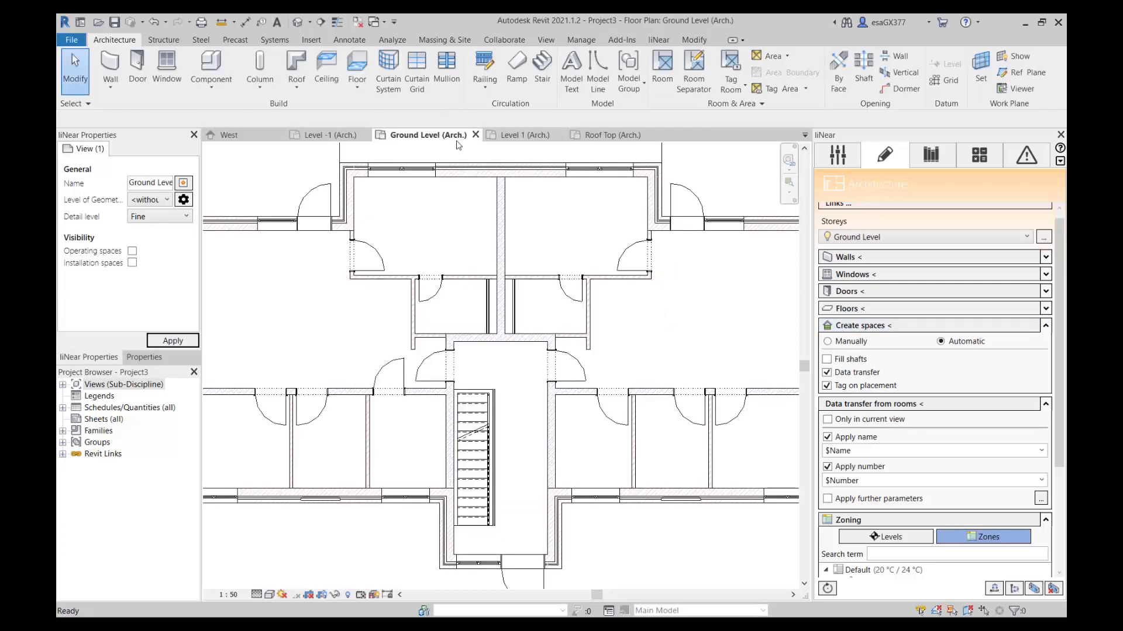
left_click(885, 334)
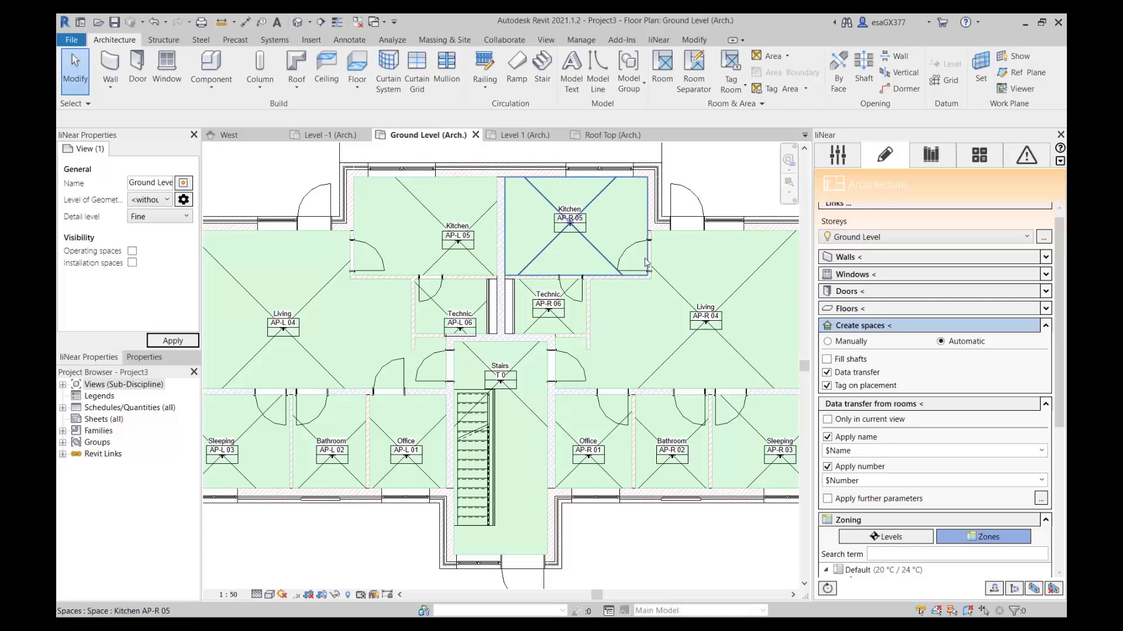
left_click(515, 135)
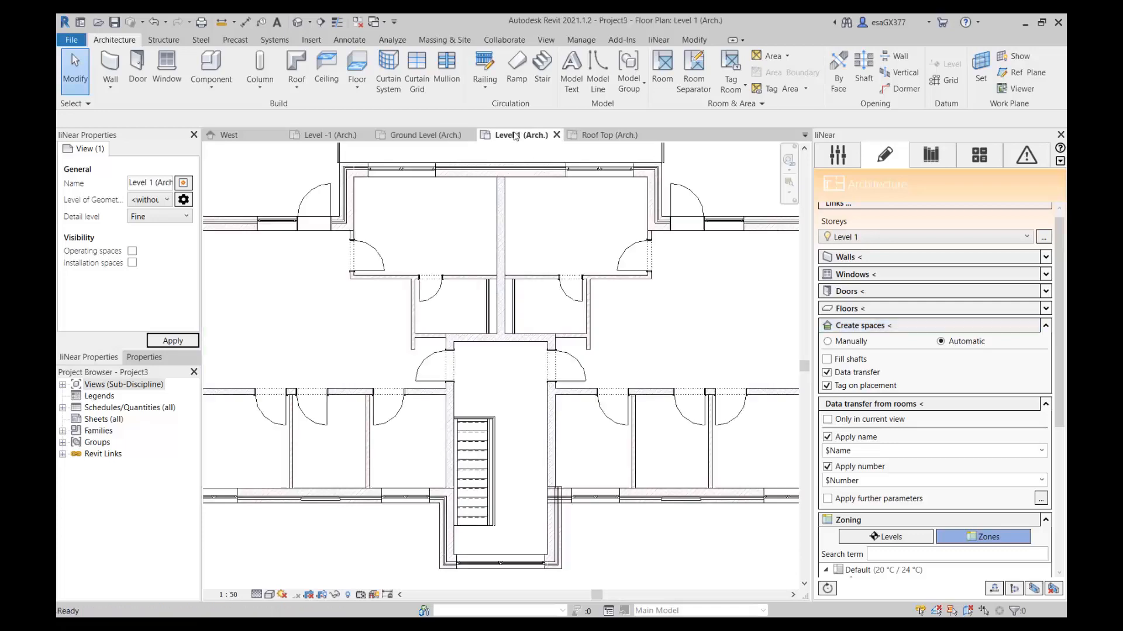
left_click(876, 329)
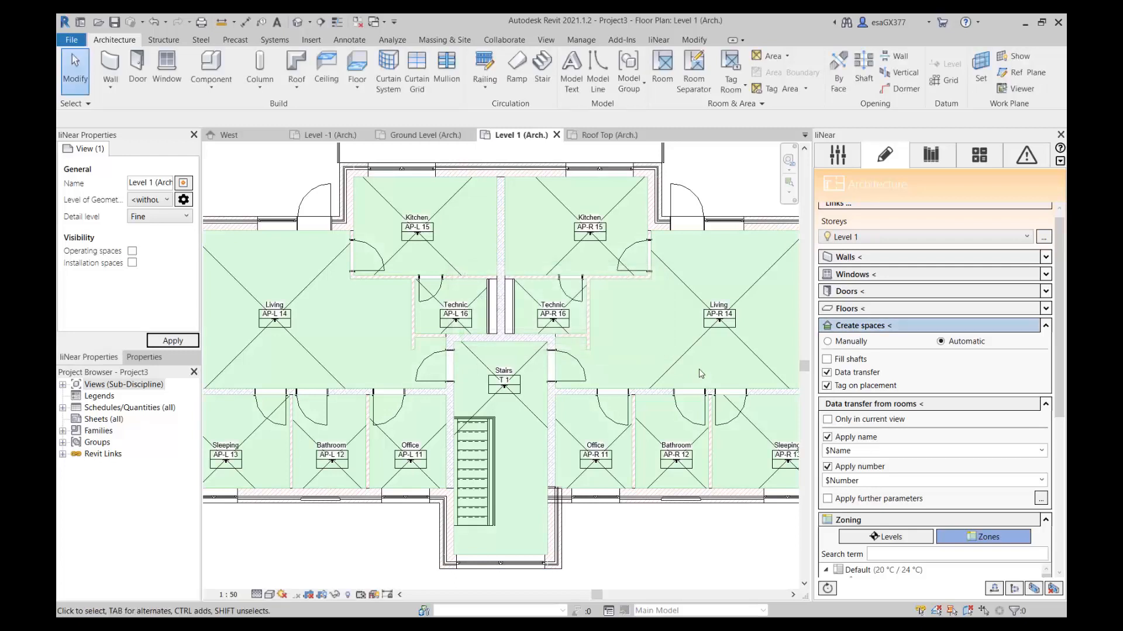
Check the Roof Top architecture floor plan and close it.
left_click(614, 135)
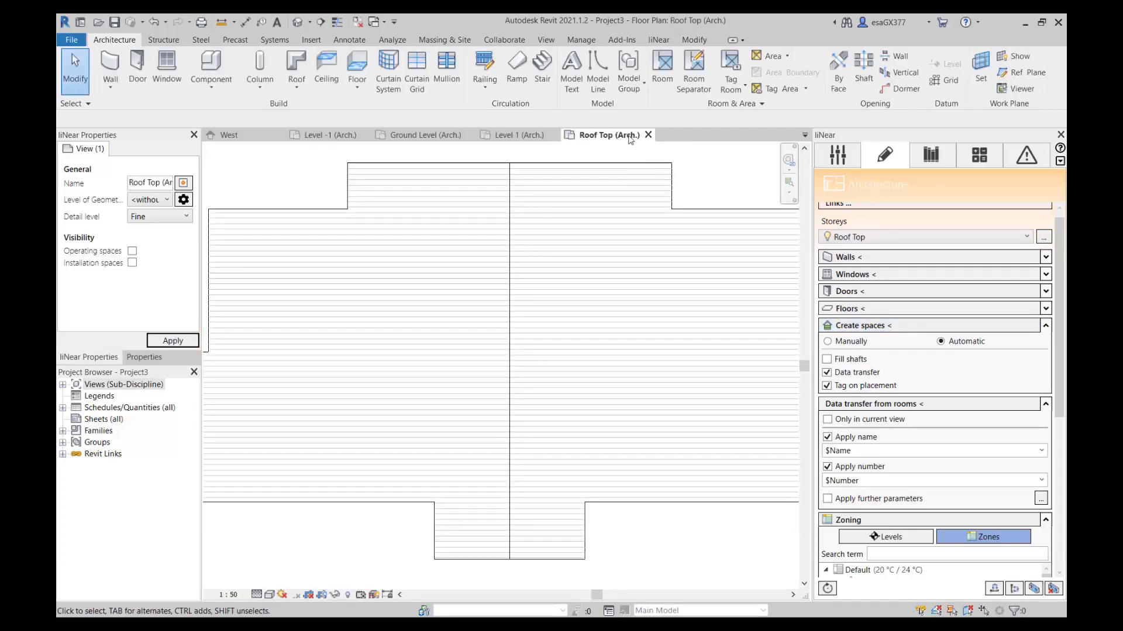
left_click(647, 135)
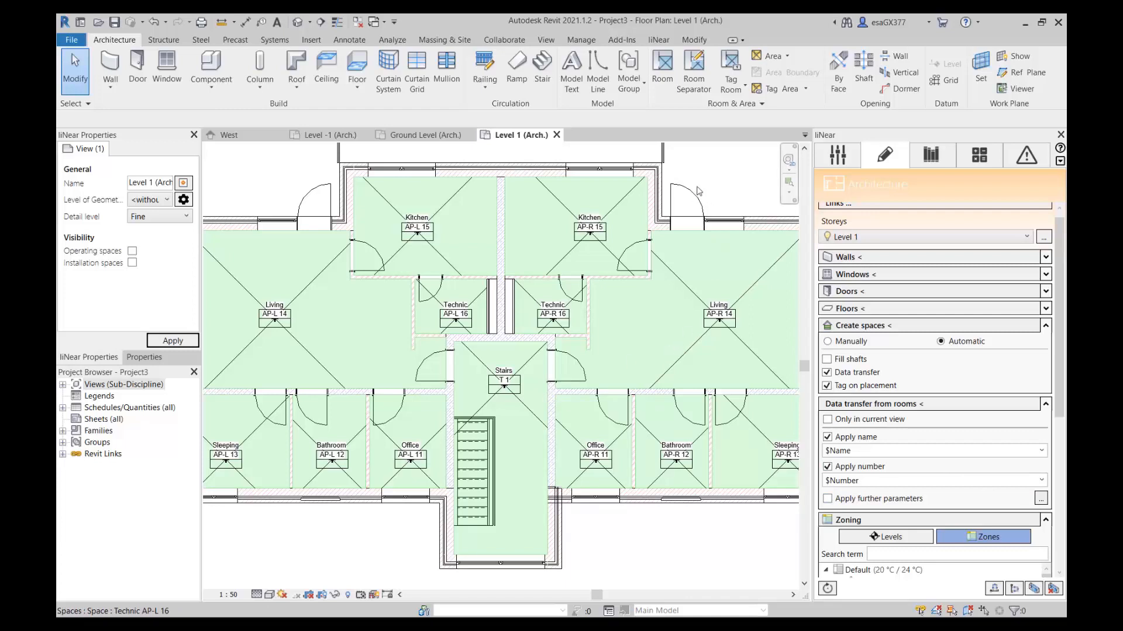
Open the Parameter Manager and examine the parameter aliases of the Building Analyse group.
left_click(658, 40)
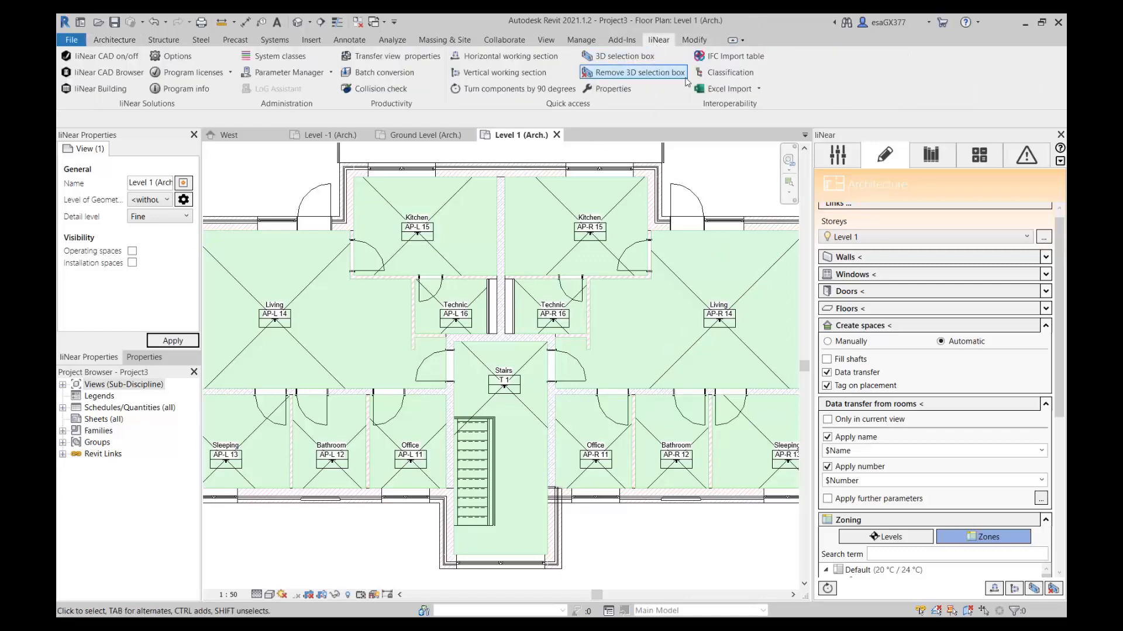
left_click(274, 72)
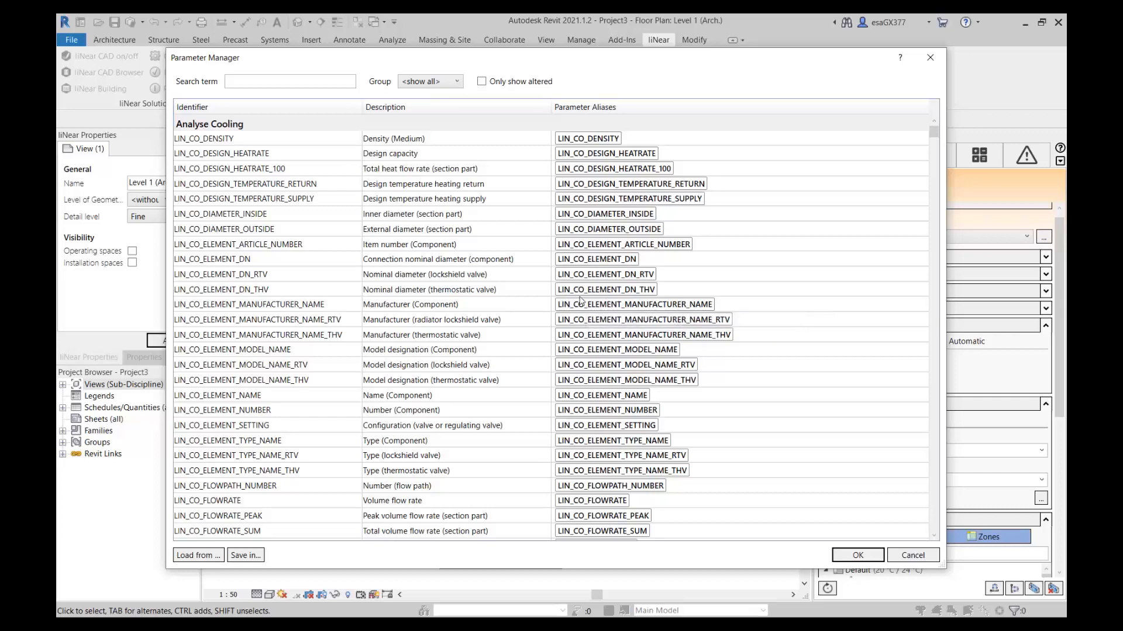
scroll(585, 307, "down", 5)
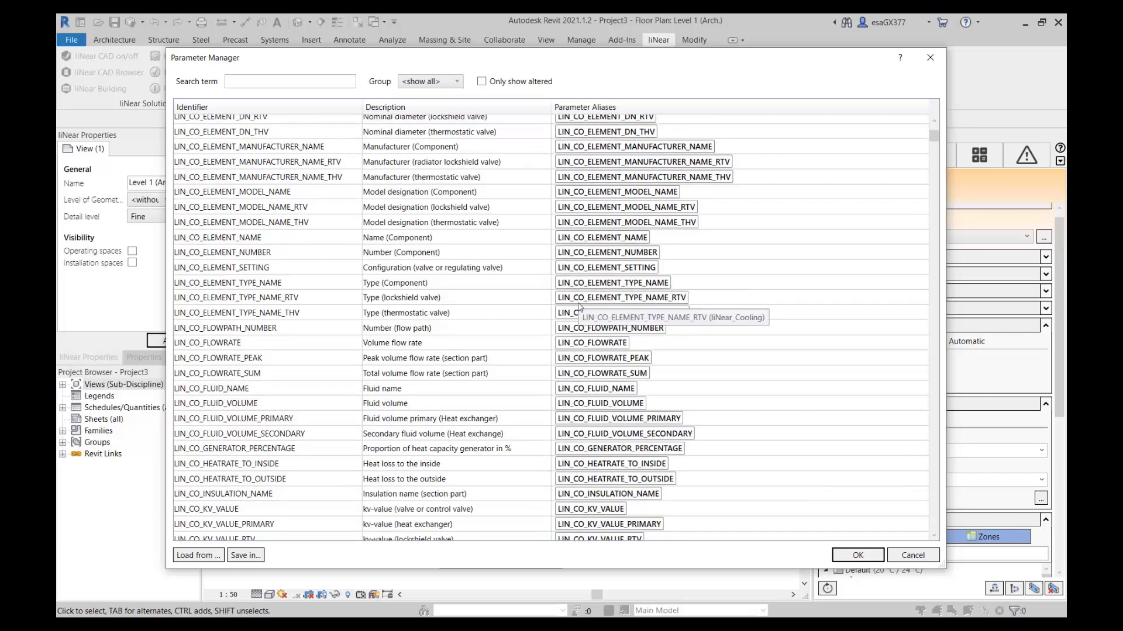
left_click(419, 82)
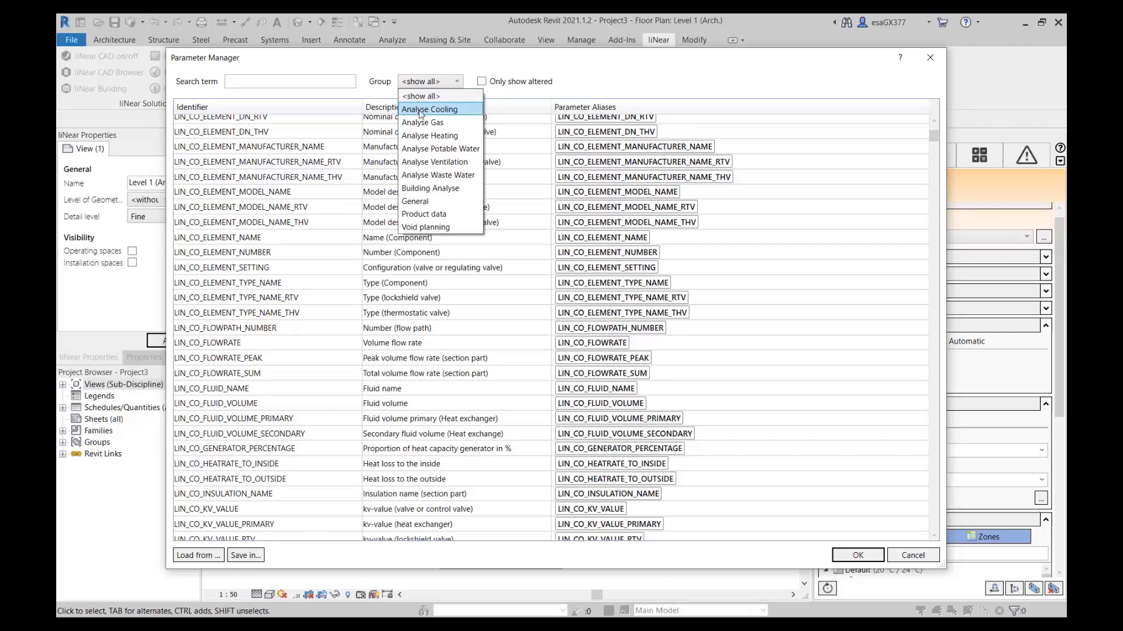
left_click(448, 189)
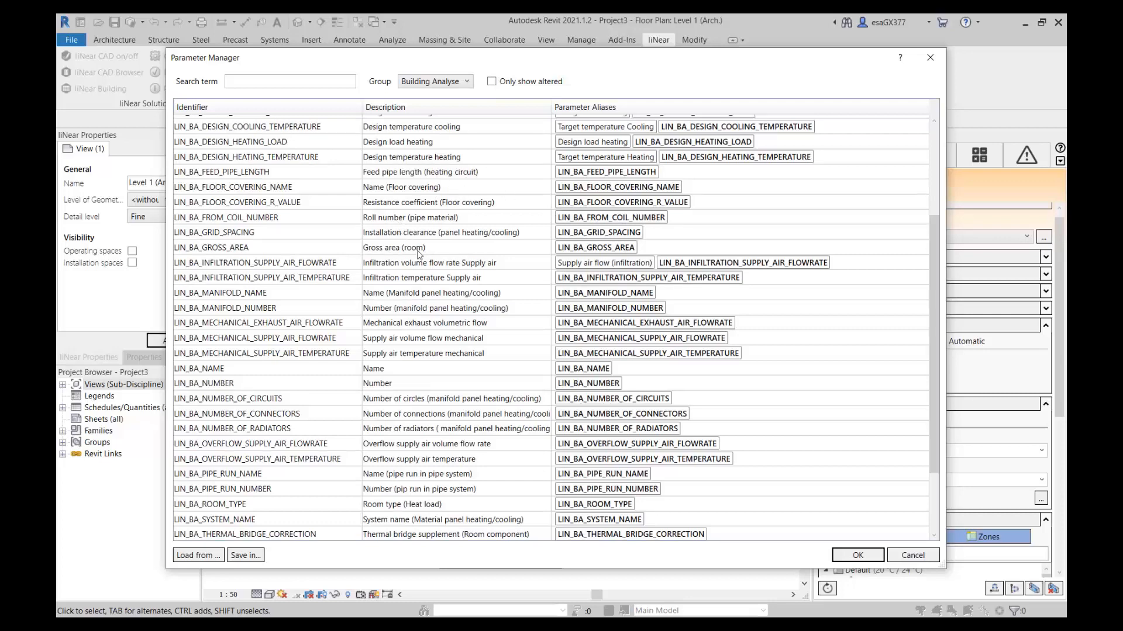
scroll(425, 273, "up", 3)
scroll(424, 272, "up", 1)
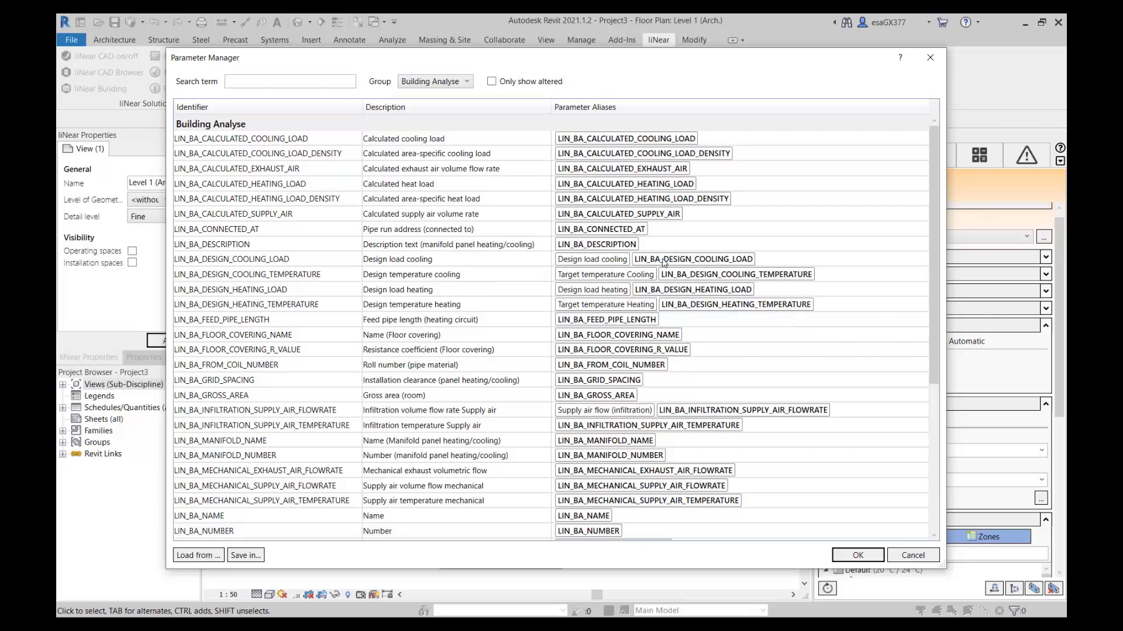
Try placing the LIN_BA_DESIGN_COOLING_LOAD alias ahead of Design load cooling, restore the original order and accept the dialog.
left_click(596, 259)
left_click_drag(681, 258, 576, 261)
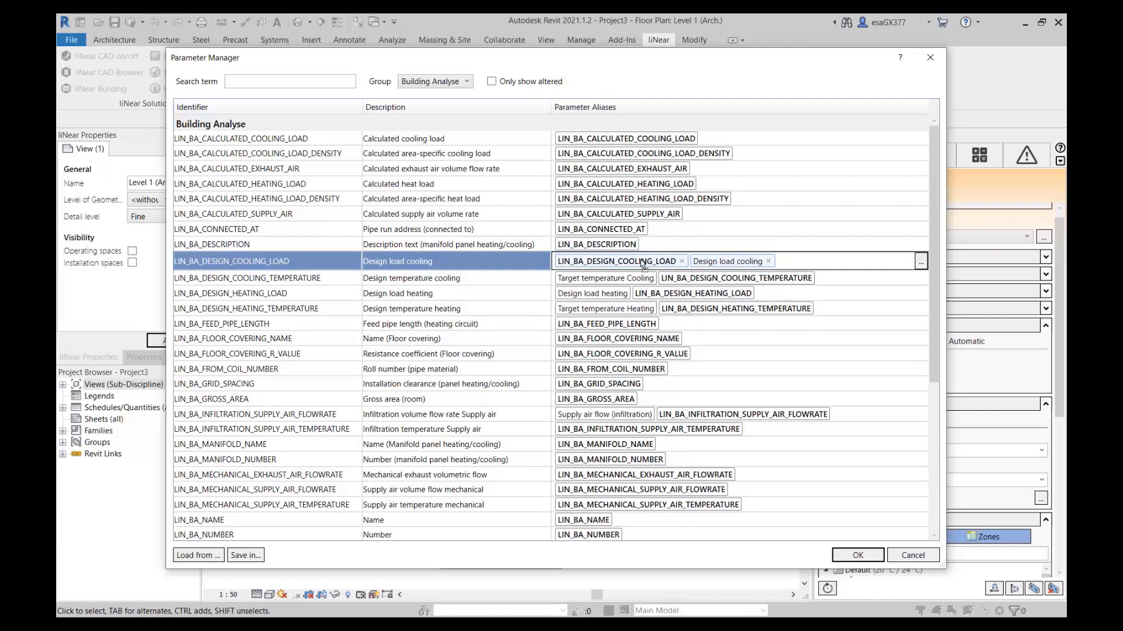
left_click_drag(643, 264, 769, 266)
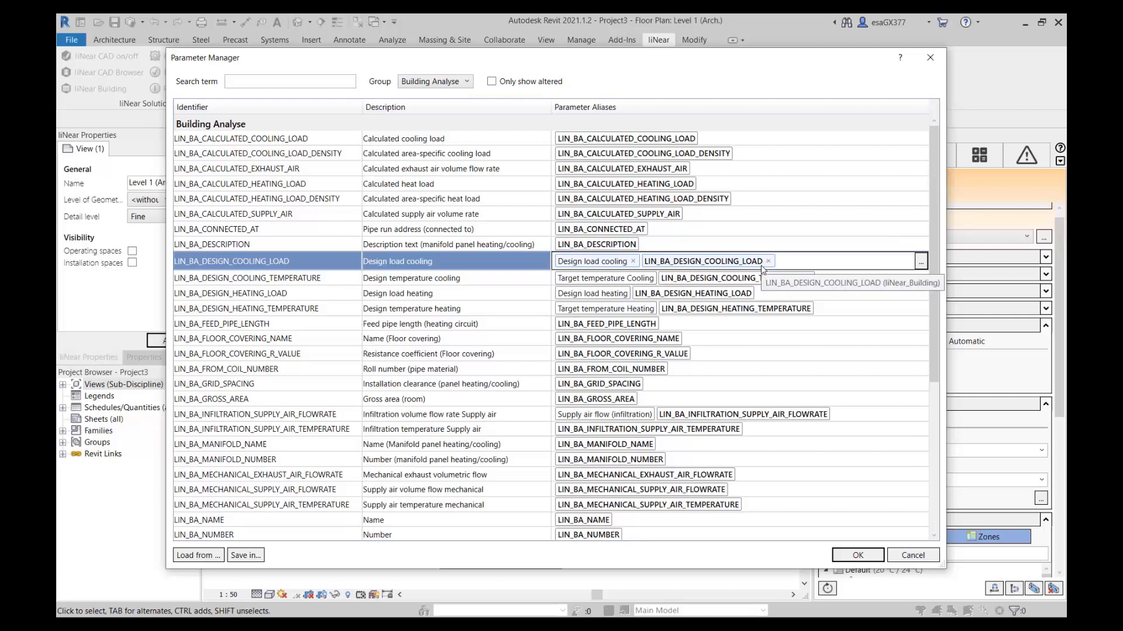
left_click(858, 555)
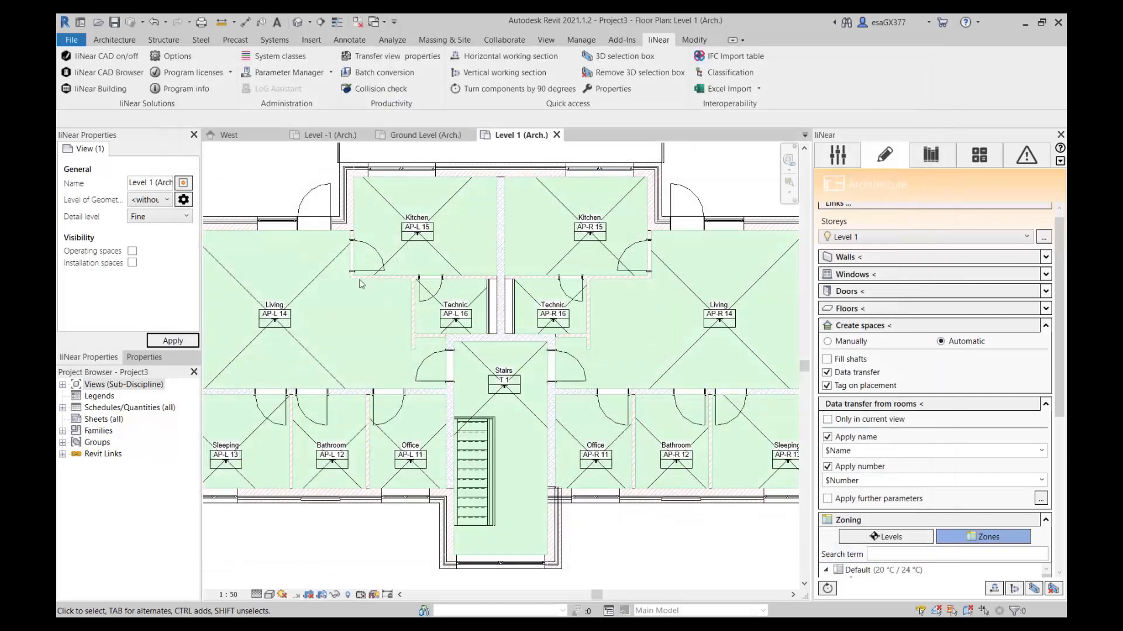
Select Living space AP-L 14 and put LIN_BA_DESIGN_COOLING_TEMPERATURE and LIN_BA_DESIGN_HEATING_TEMPERATURE first among their parameter aliases in the Building Analyse group.
left_click(330, 272)
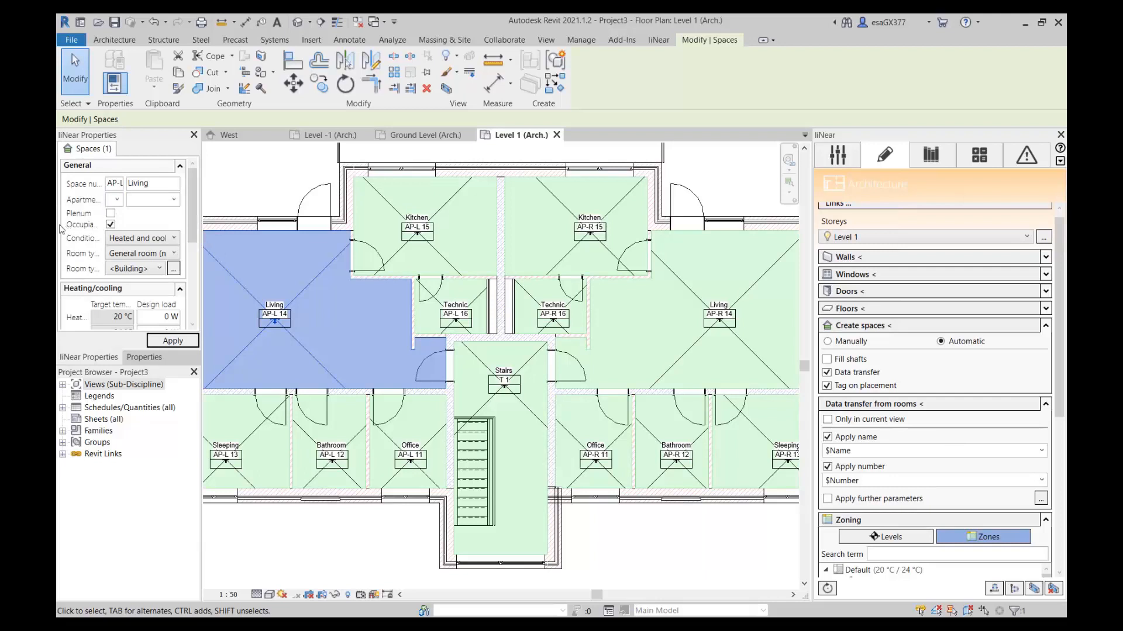
scroll(108, 261, "down", 3)
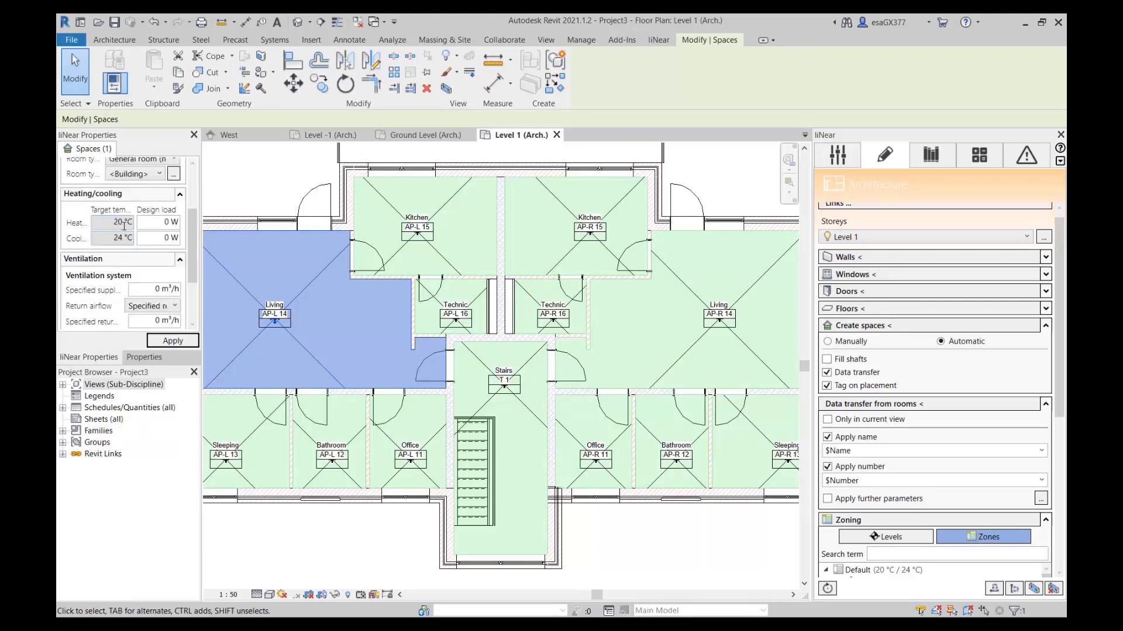
left_click(659, 40)
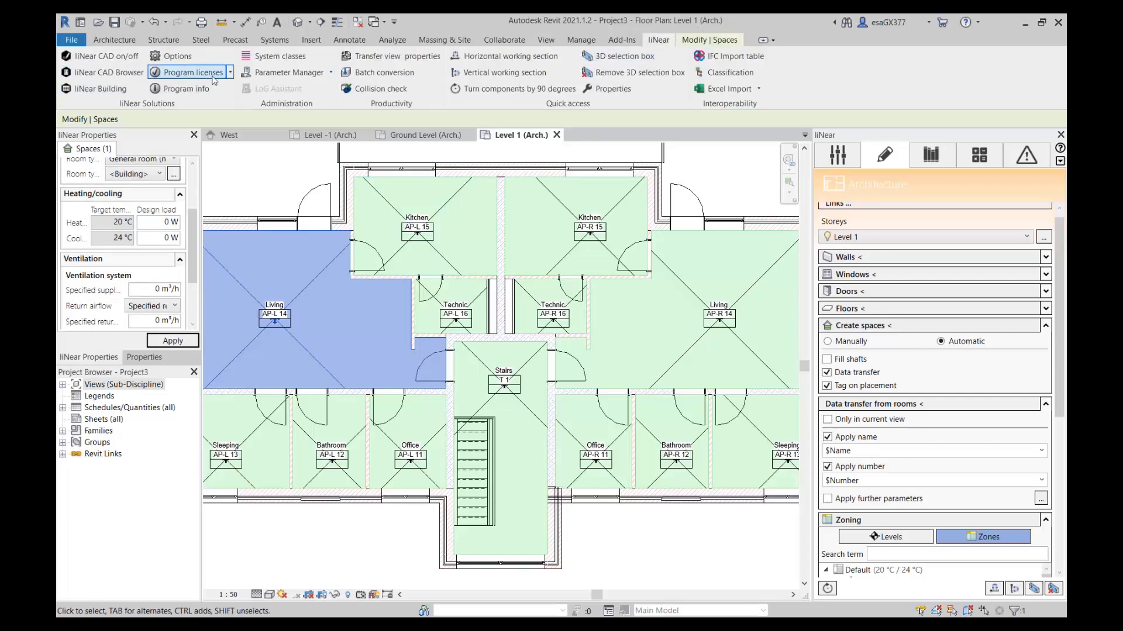
left_click(267, 72)
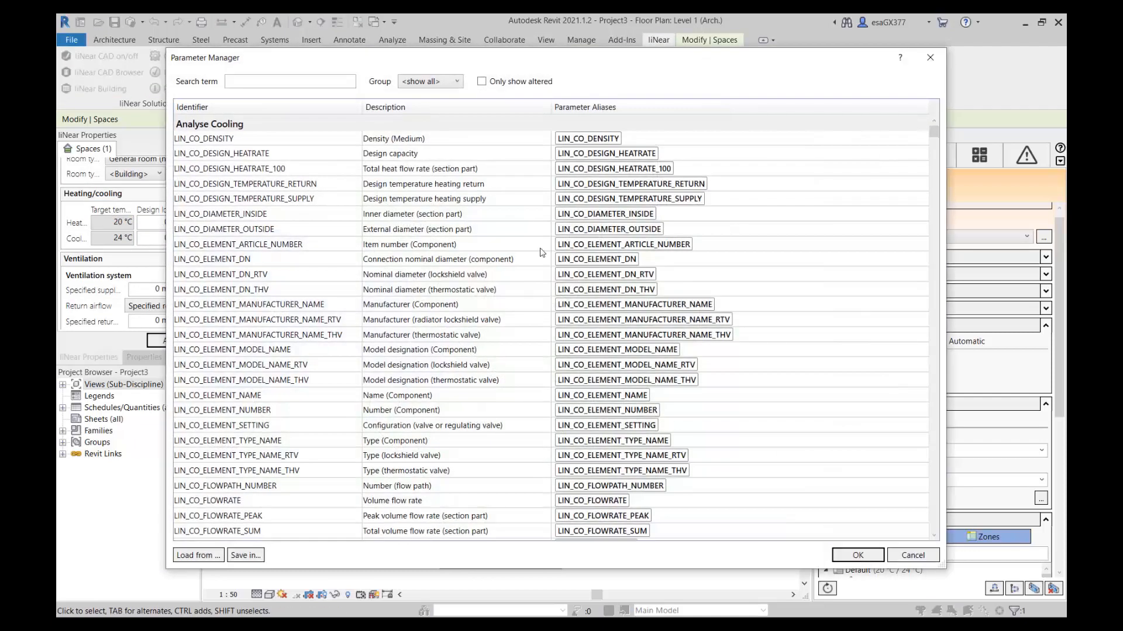
left_click(435, 82)
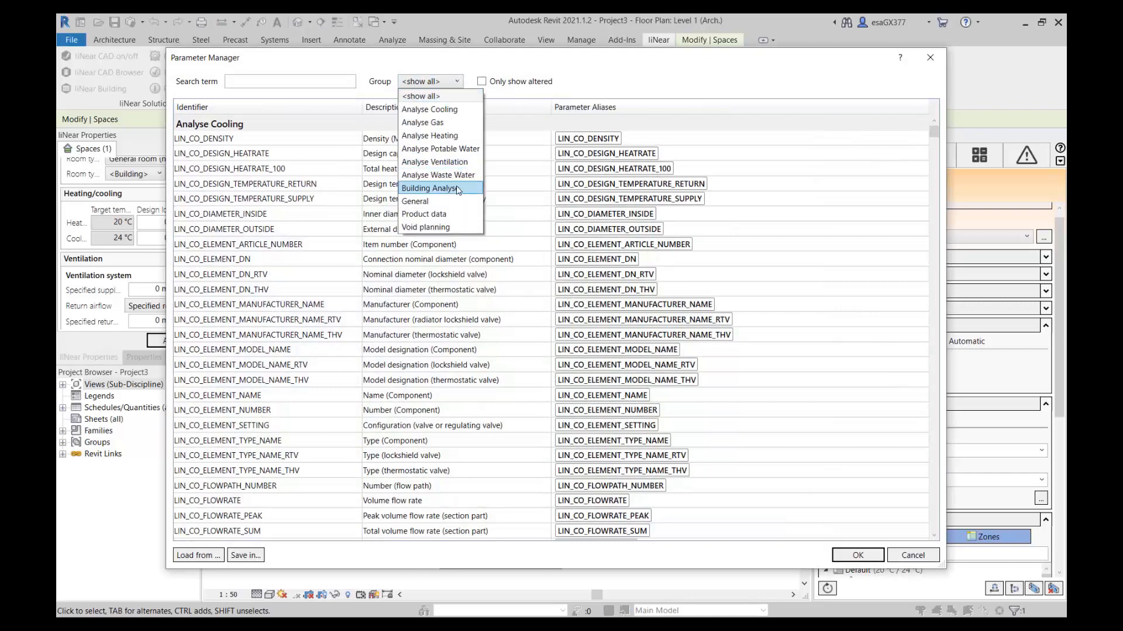
left_click(421, 188)
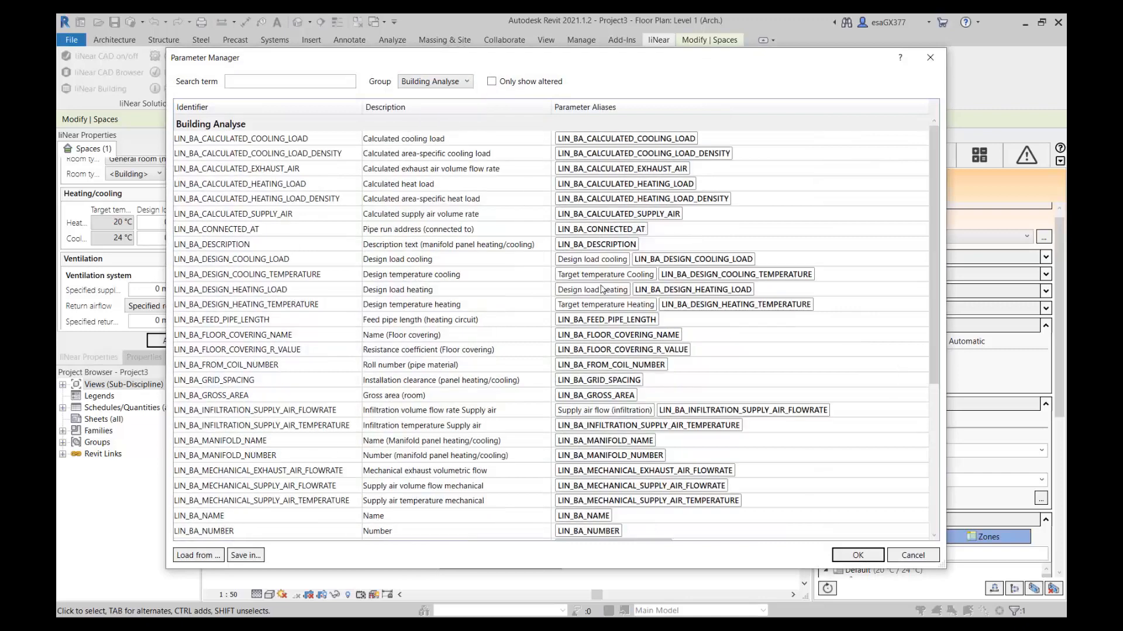
left_click(694, 274)
left_click_drag(697, 281, 578, 276)
left_click(707, 310)
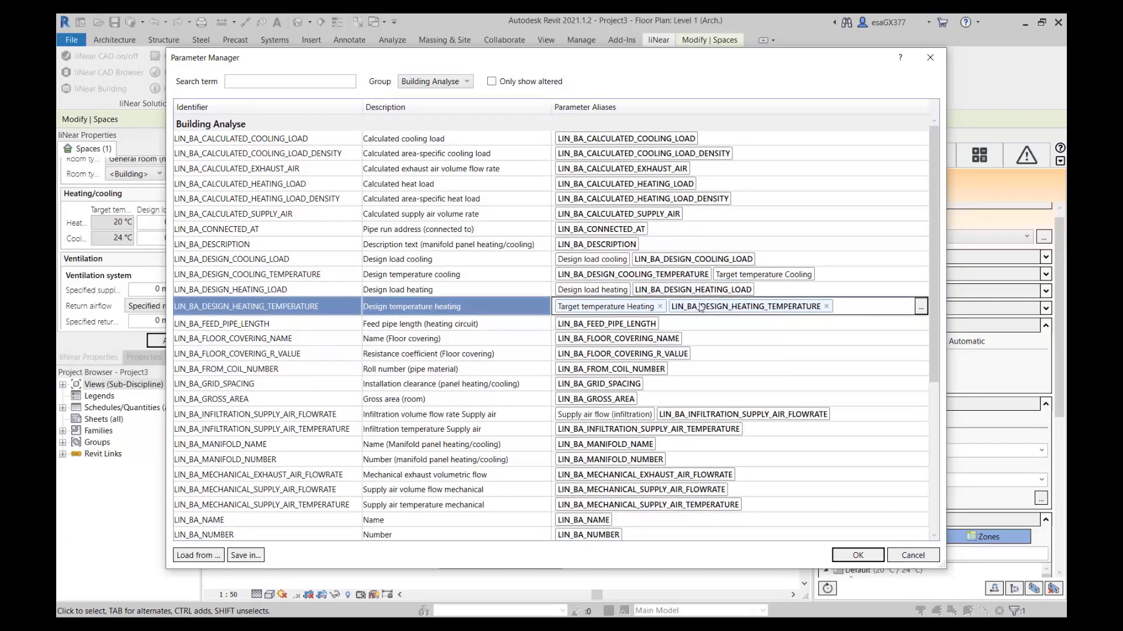
left_click_drag(700, 305, 563, 306)
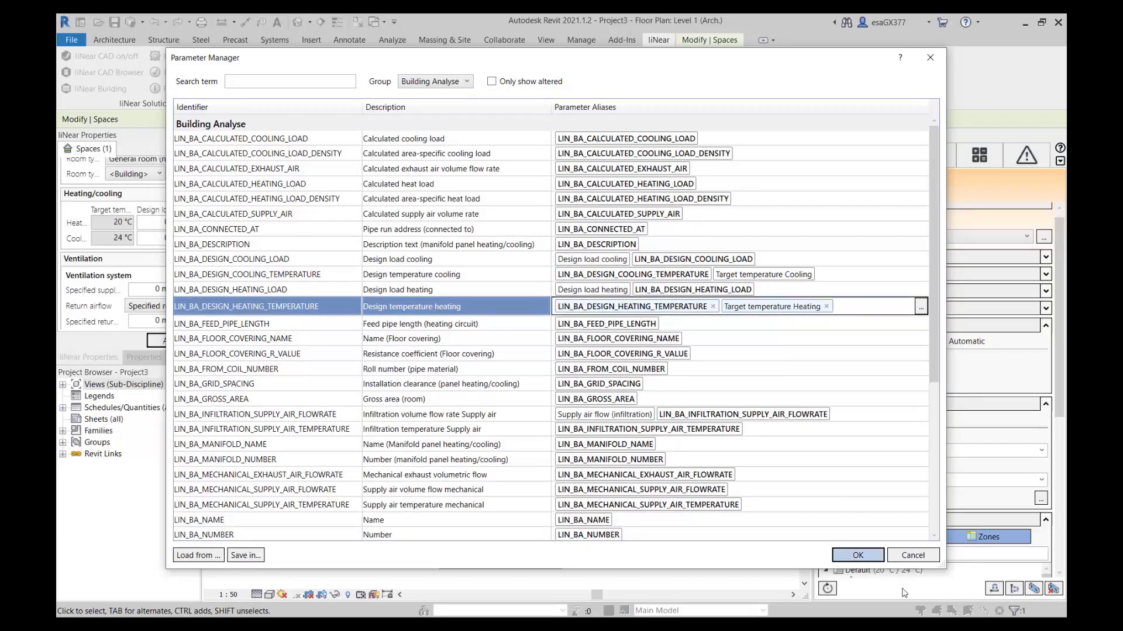
left_click(858, 555)
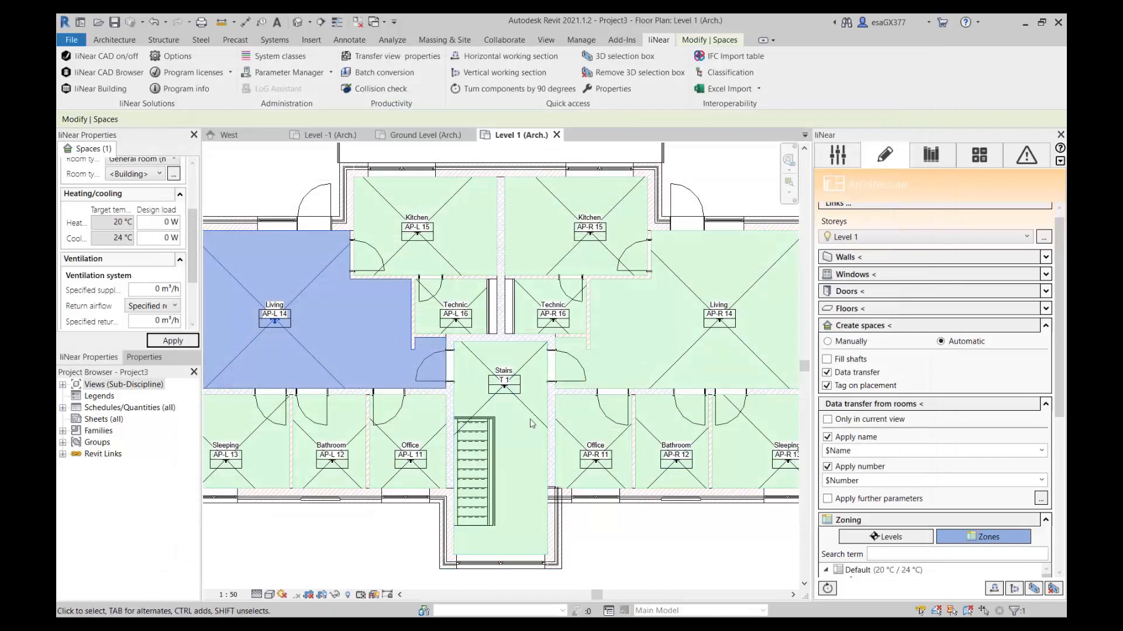
Reselect the Living space AP-L 14 to examine its heating and cooling properties, and clear the selection.
key("Escape")
left_click(319, 282)
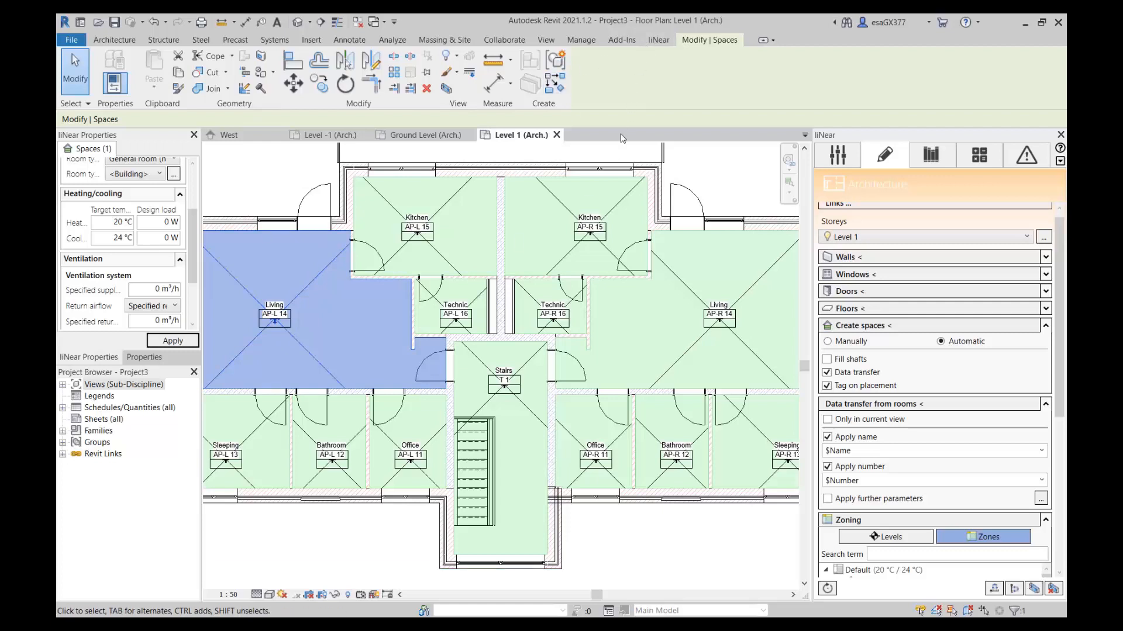
key("Escape")
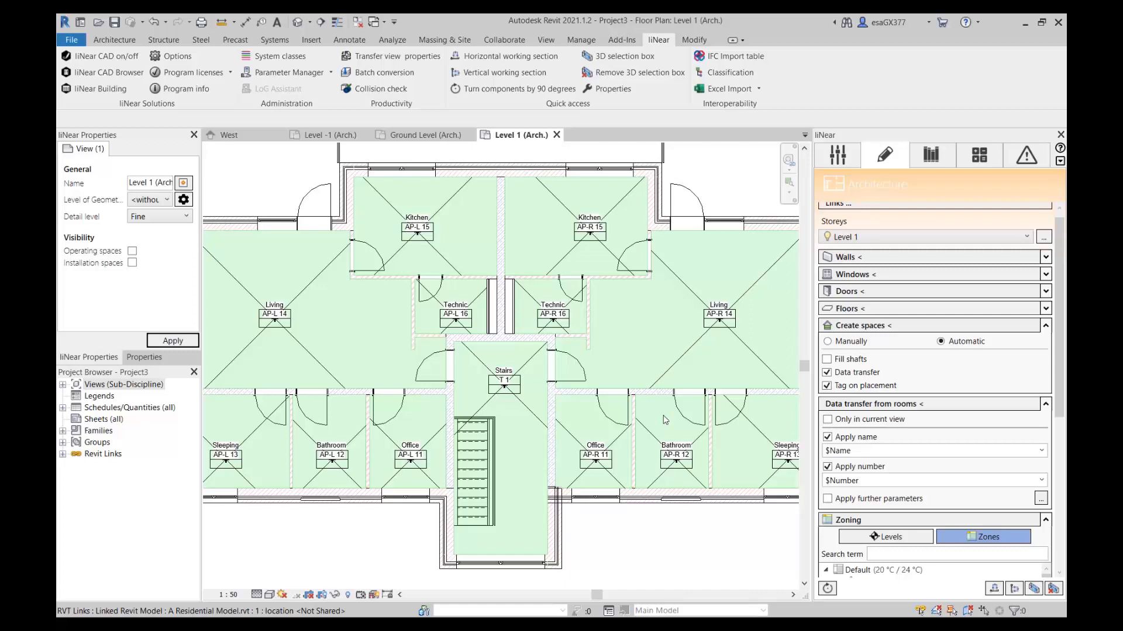
Examine the spaces in the Zoning list, comparing the grouping by zones with the grouping by levels.
scroll(930, 421, "down", 8)
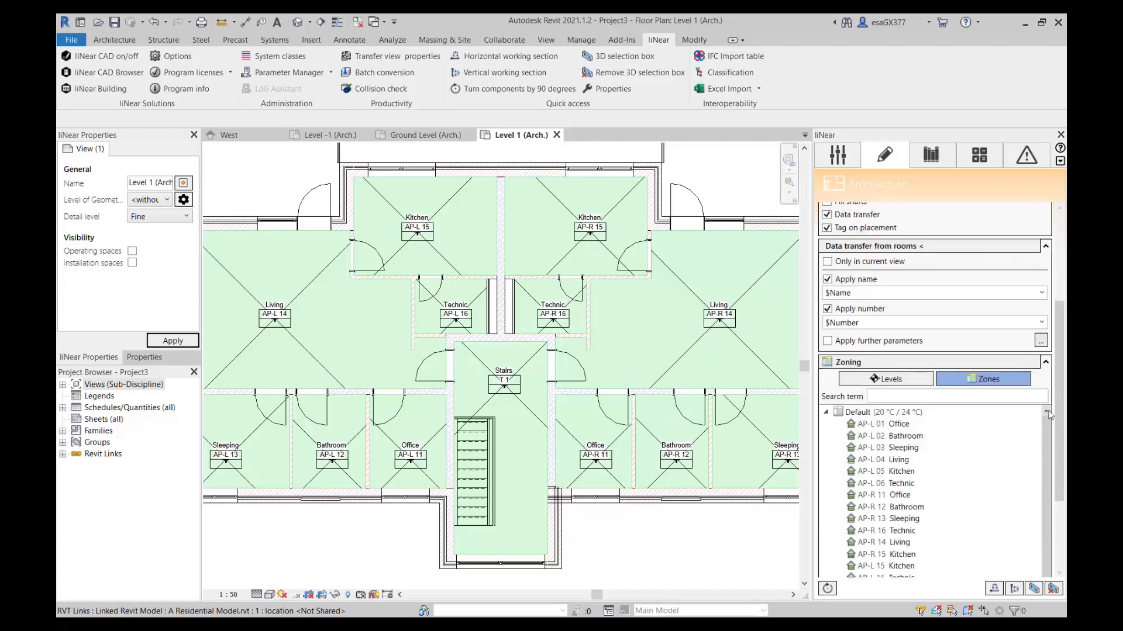
scroll(924, 386, "down", 3)
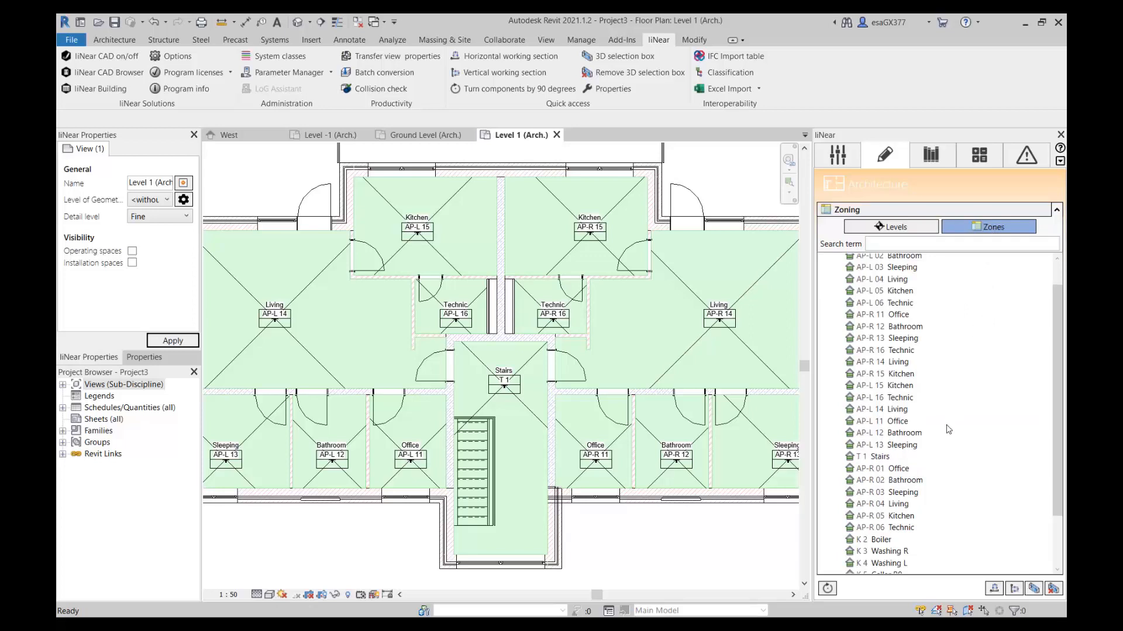
scroll(949, 430, "up", 2)
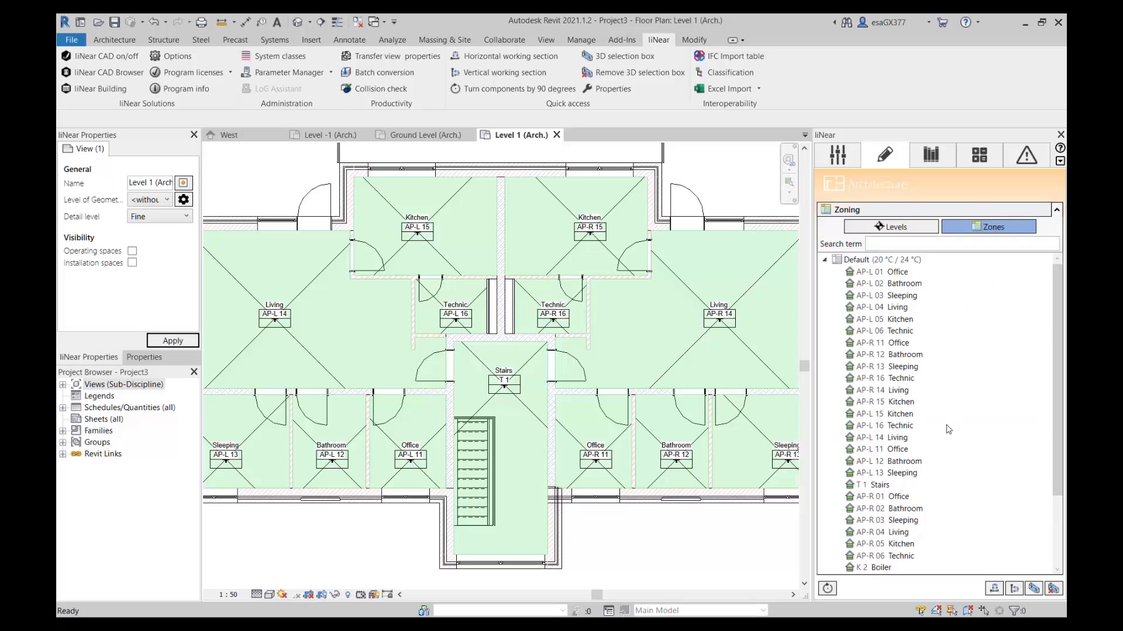
left_click(891, 227)
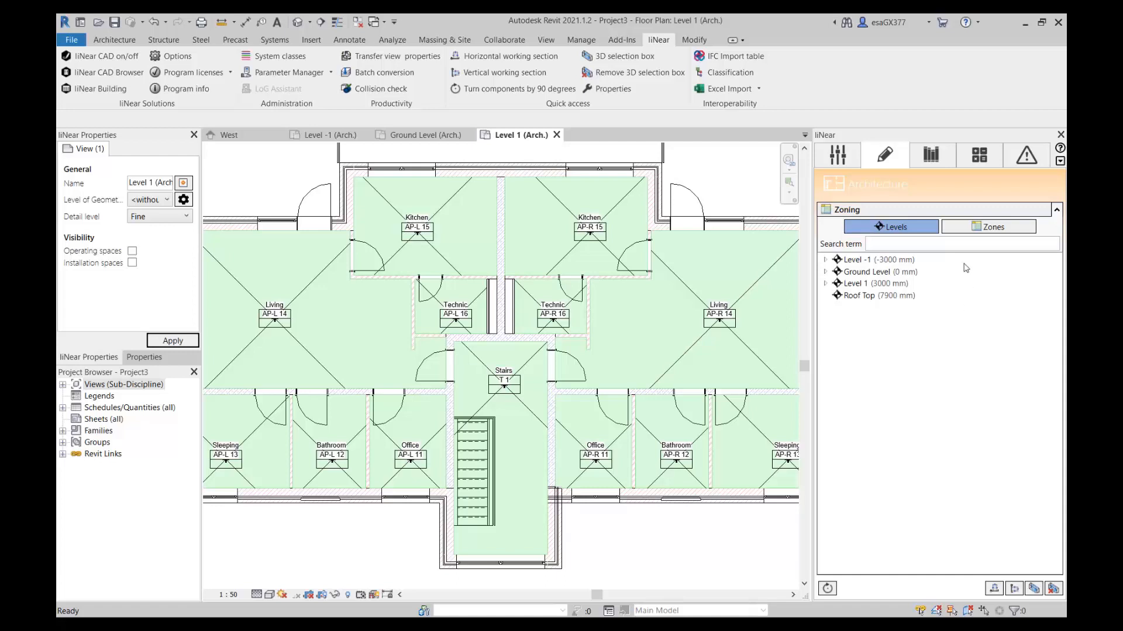
left_click(988, 231)
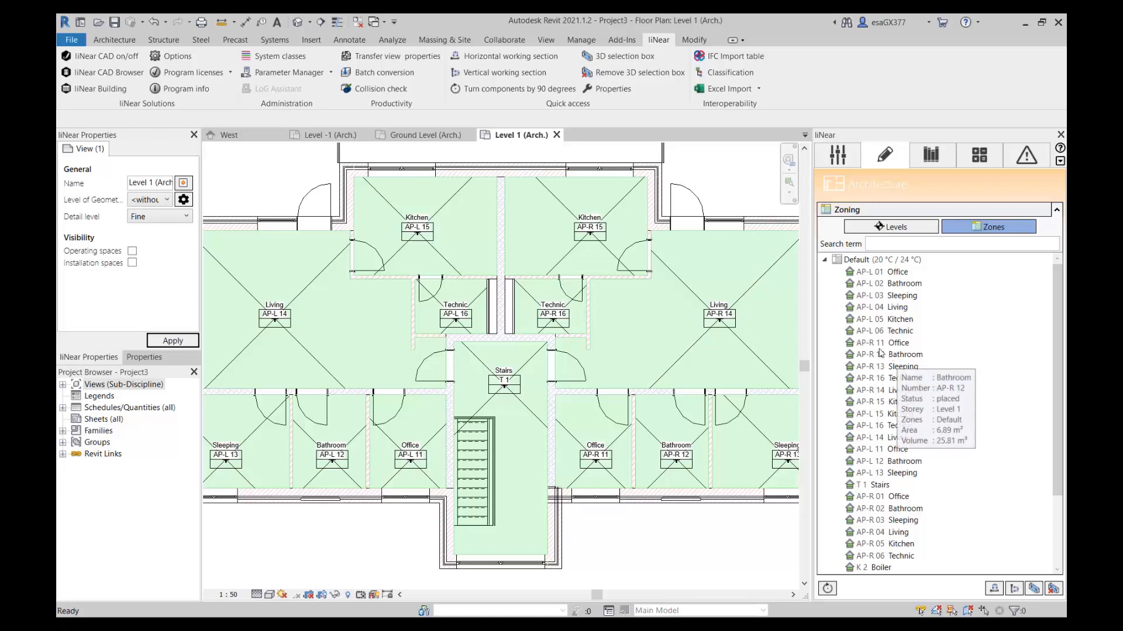
left_click(891, 323)
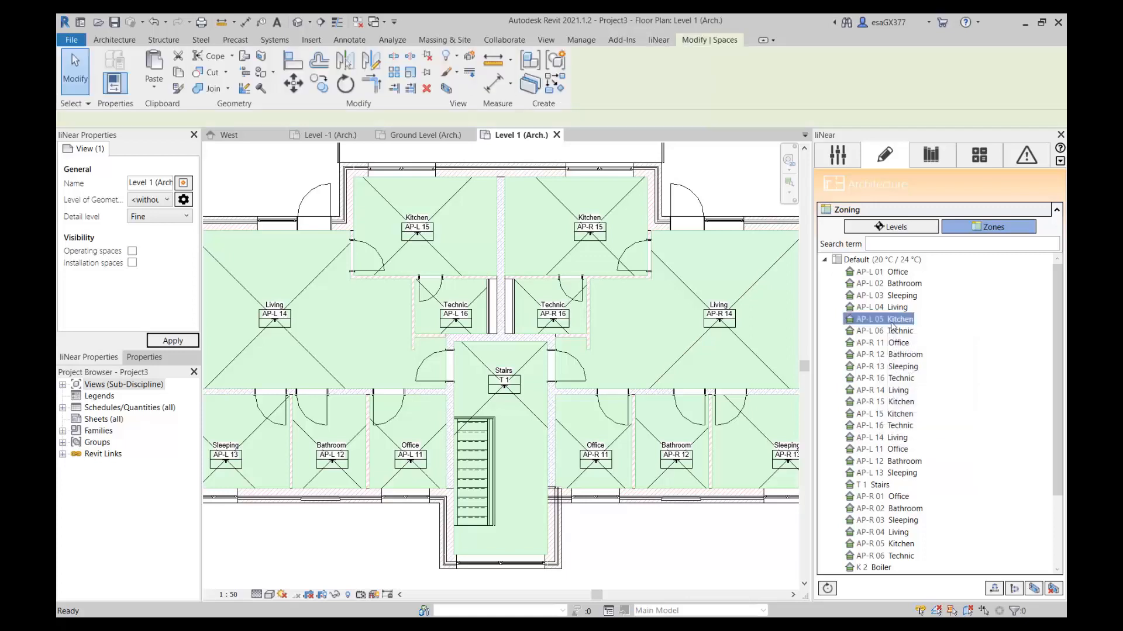
left_click(889, 354, "ctrl")
left_click(887, 377, "ctrl")
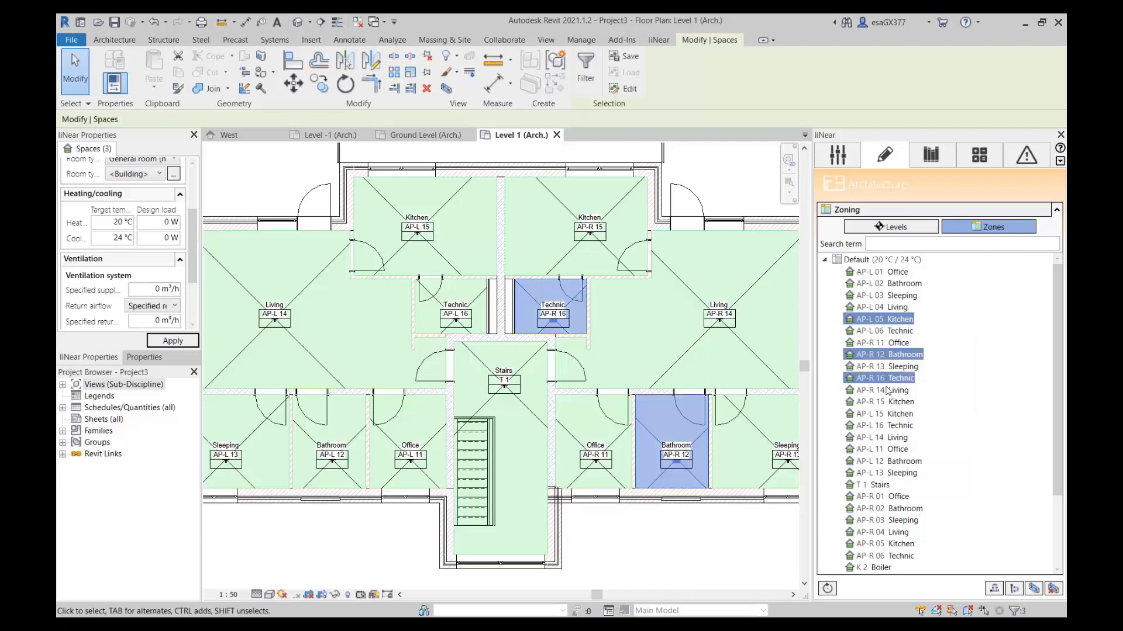
Move spaces AP-R 15, AP-L 15, AP-L 16, AP-L 14 and AP-L 11 into a new zone from the Living (20 °C / 24 °C) template.
left_click(887, 401, "ctrl")
left_click(899, 449, "shift")
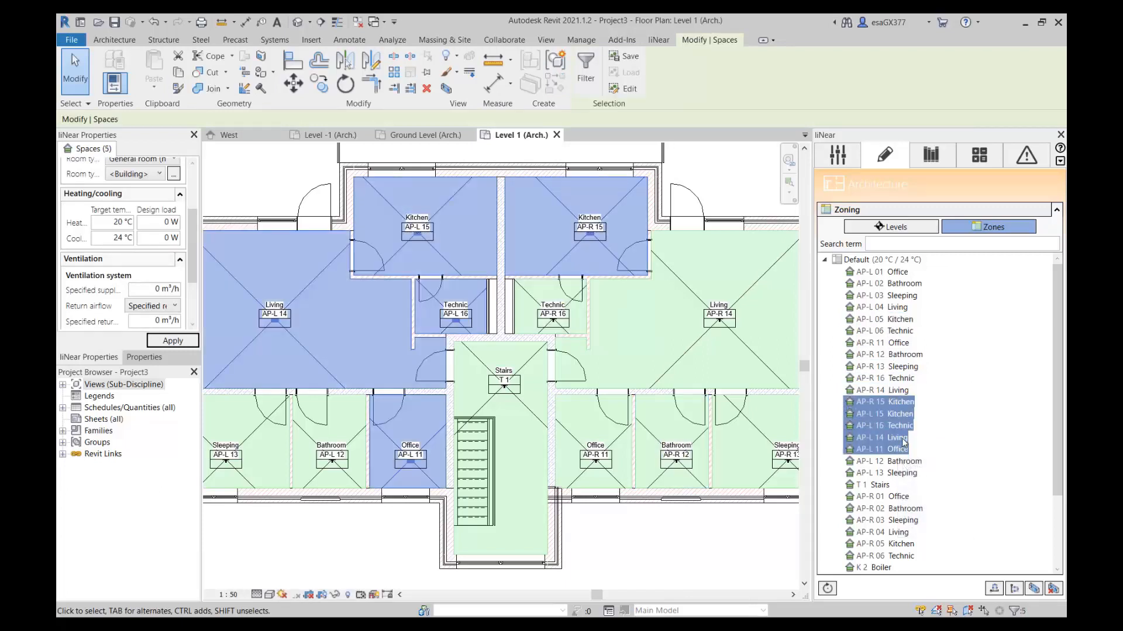
right_click(895, 427)
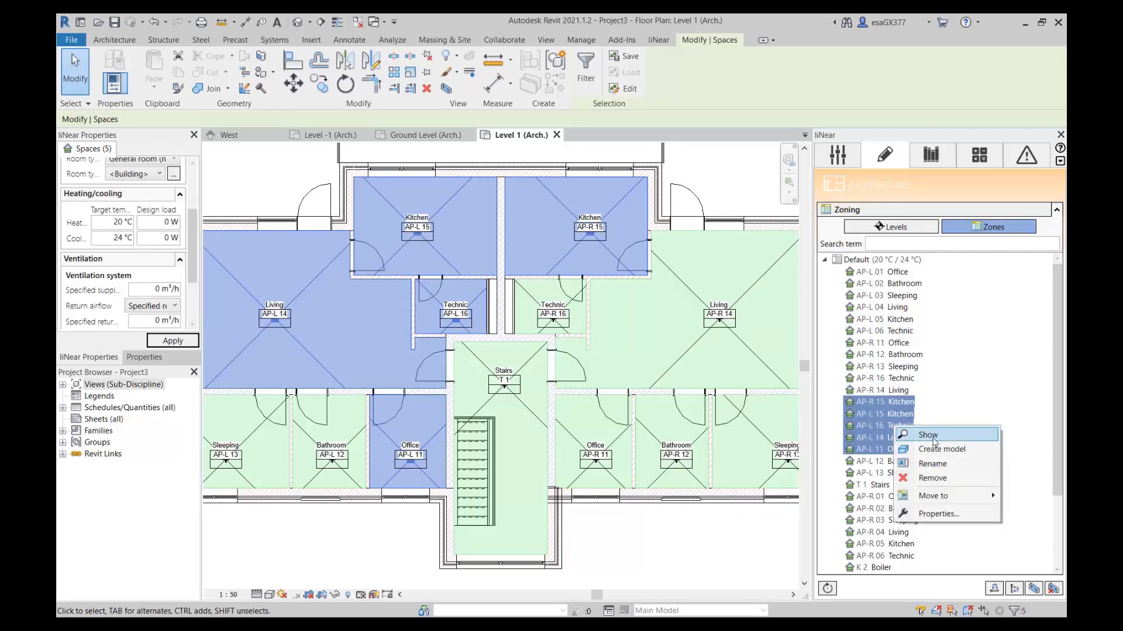
mouse_move(899, 497)
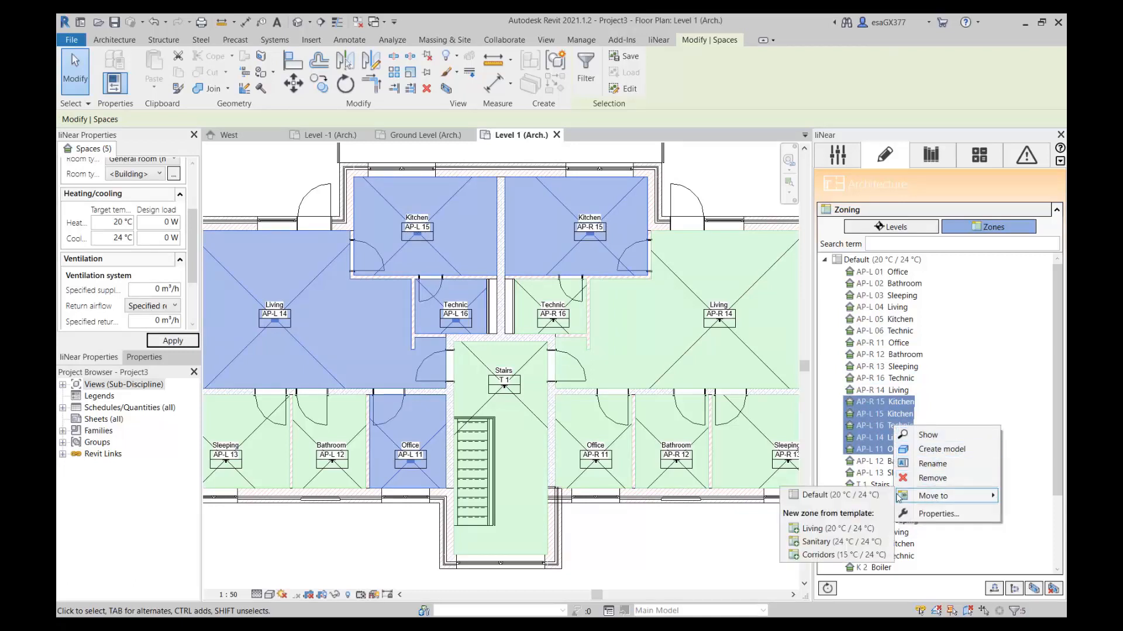
left_click(849, 531)
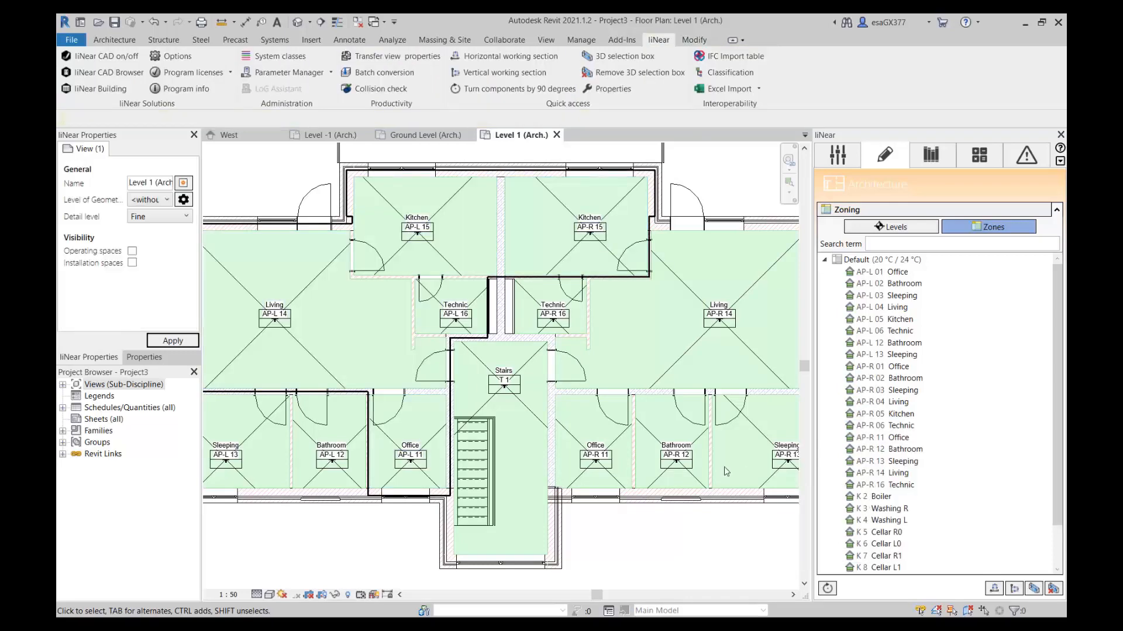
left_click(884, 414)
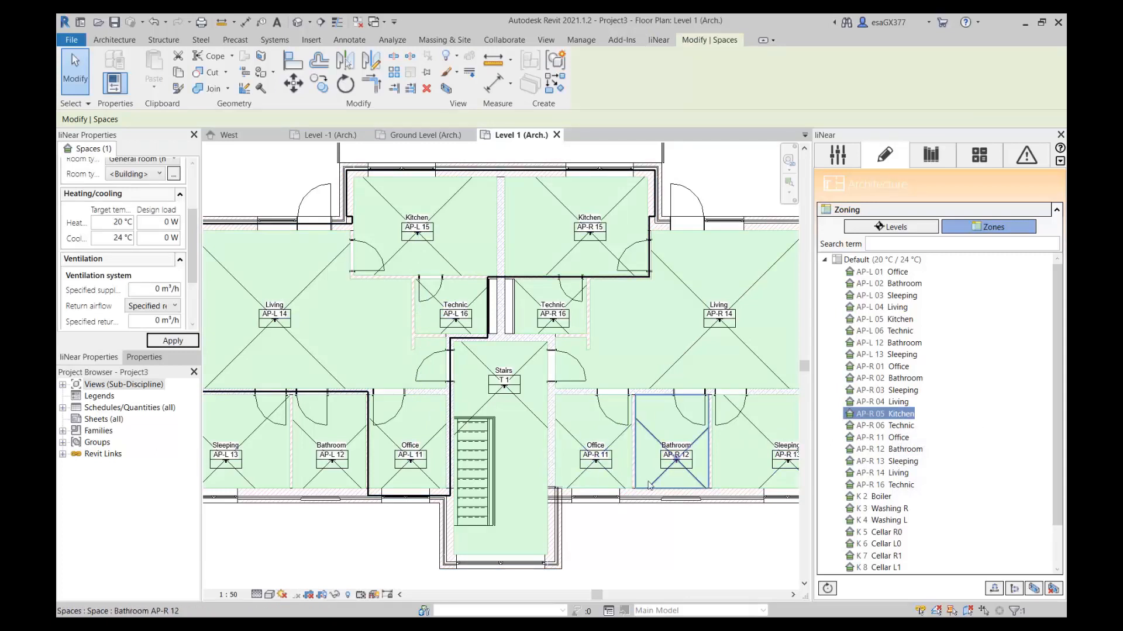
left_click(679, 544)
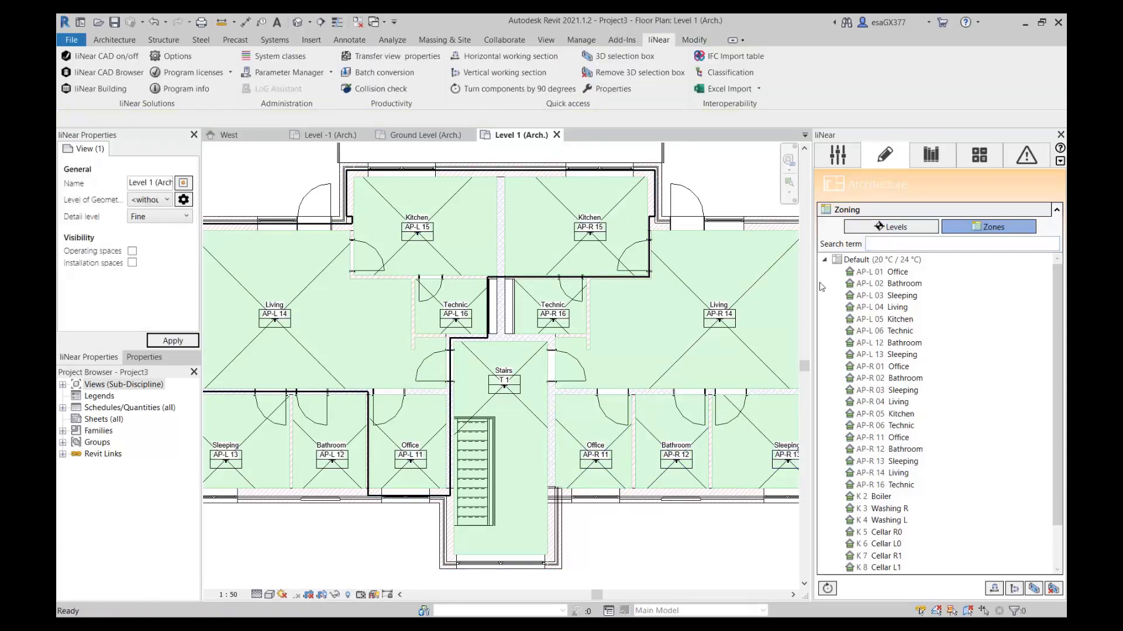
Search the zoned spaces for "office" and clear the search term to restore the full zone list.
key("p")
key("f")
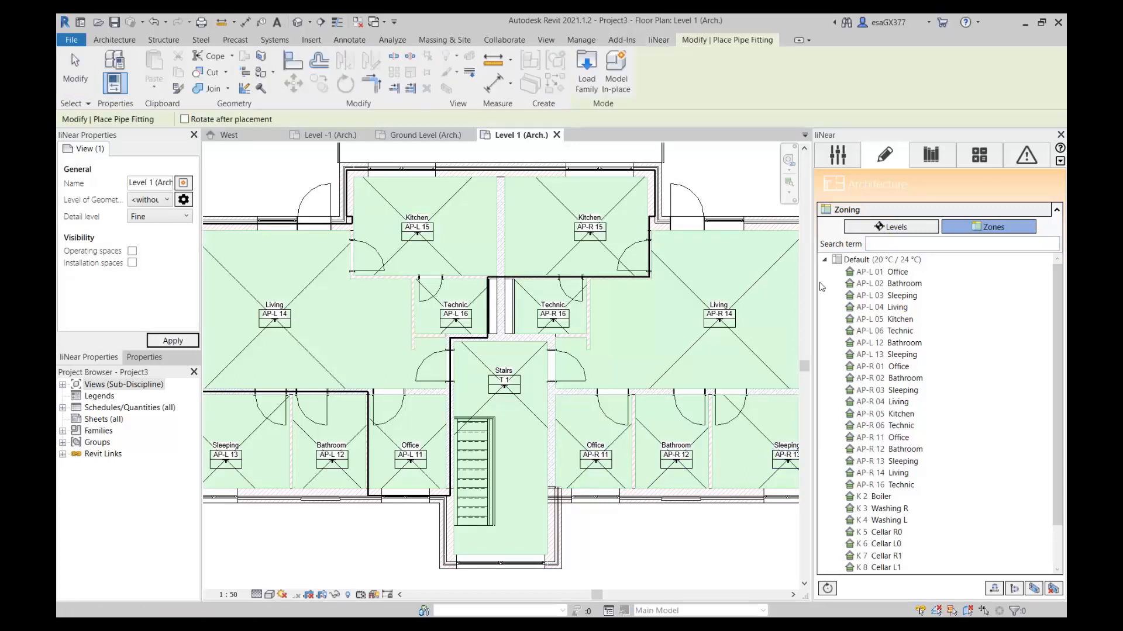
left_click(869, 248)
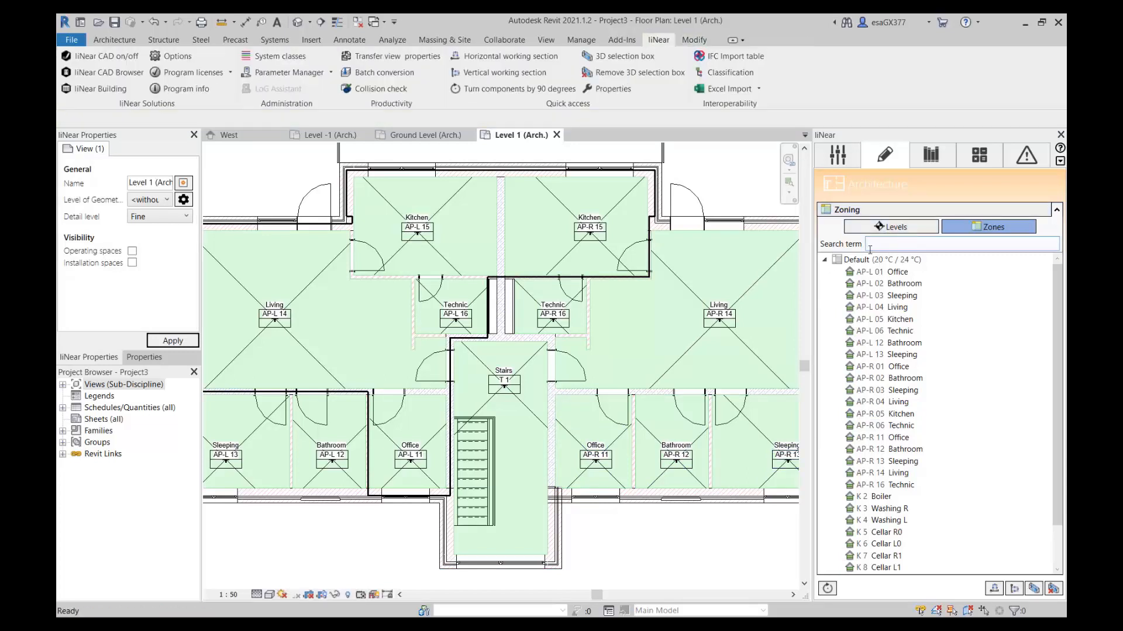
key("Return")
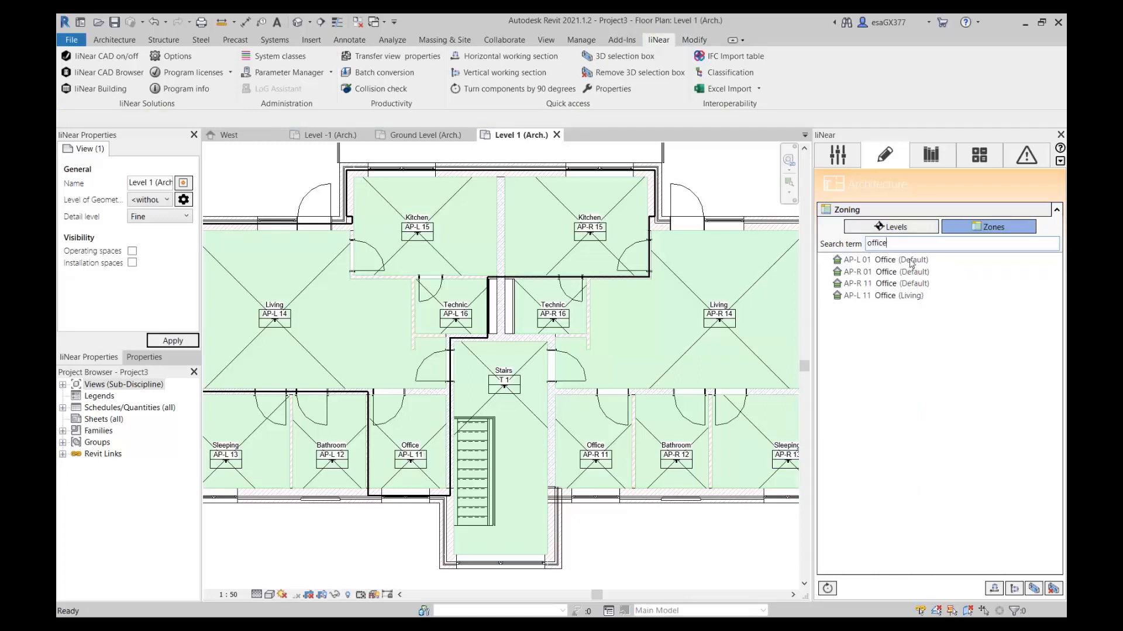
left_click_drag(912, 248, 812, 245)
key("BackSpace")
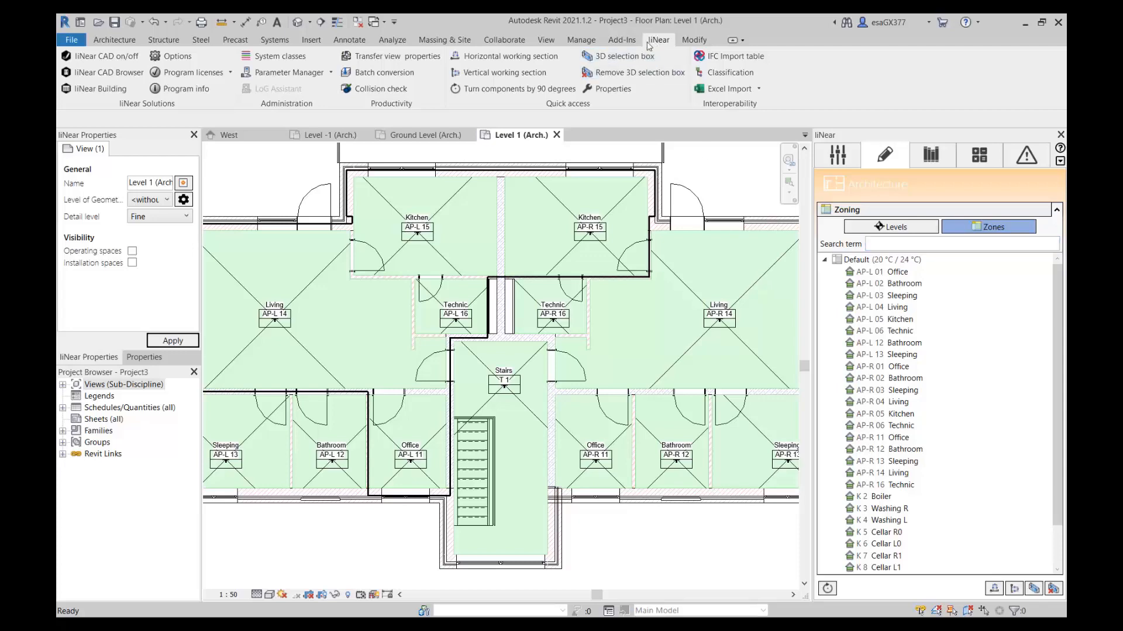
Try adding two new entries to the zone templates in the Building Analyse options.
left_click(170, 56)
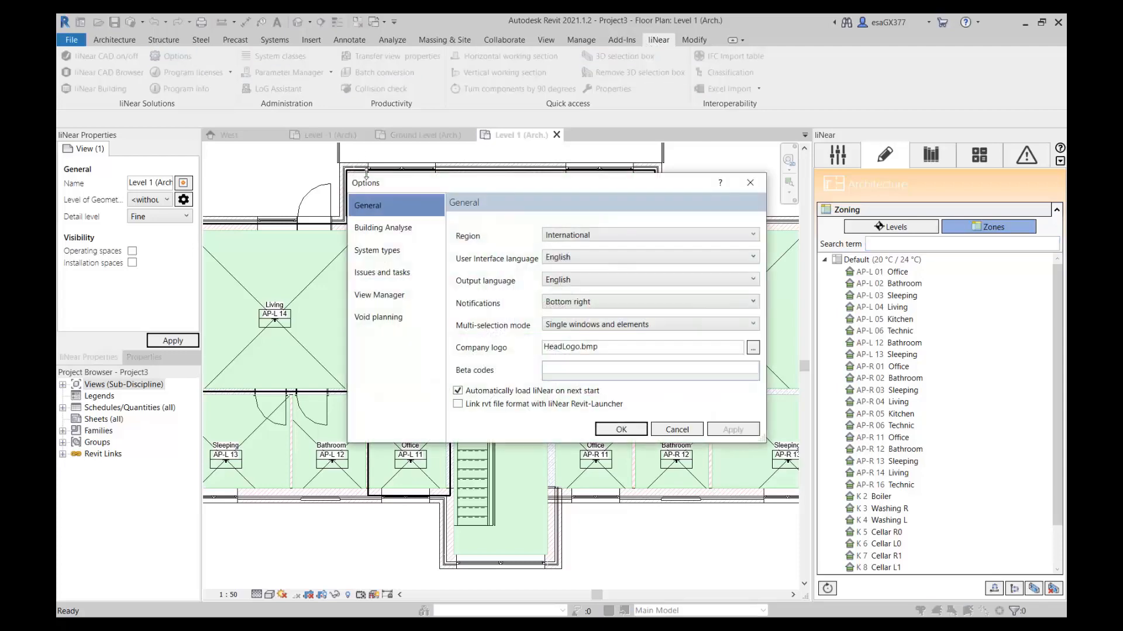
left_click(399, 230)
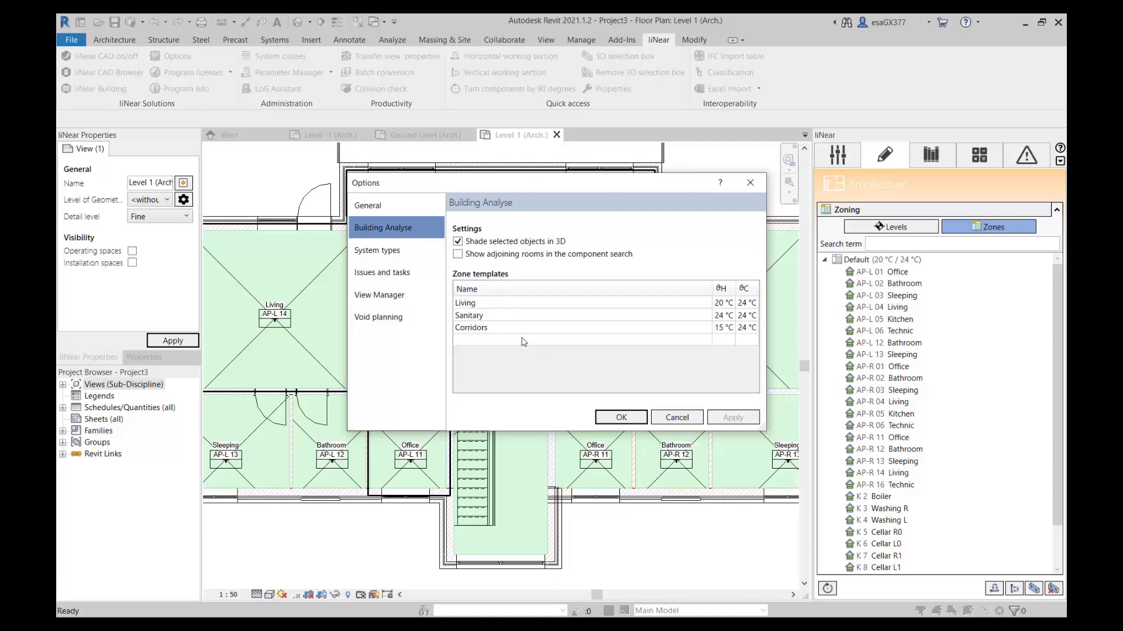
left_click(533, 341)
left_click(536, 341)
left_click(547, 355)
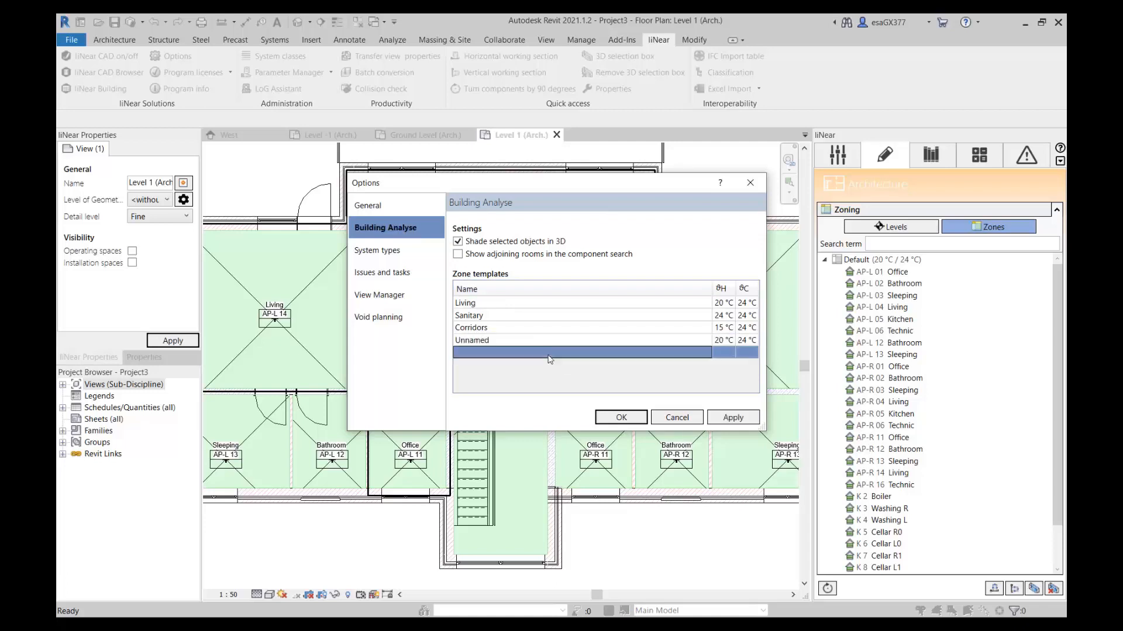
left_click(549, 354)
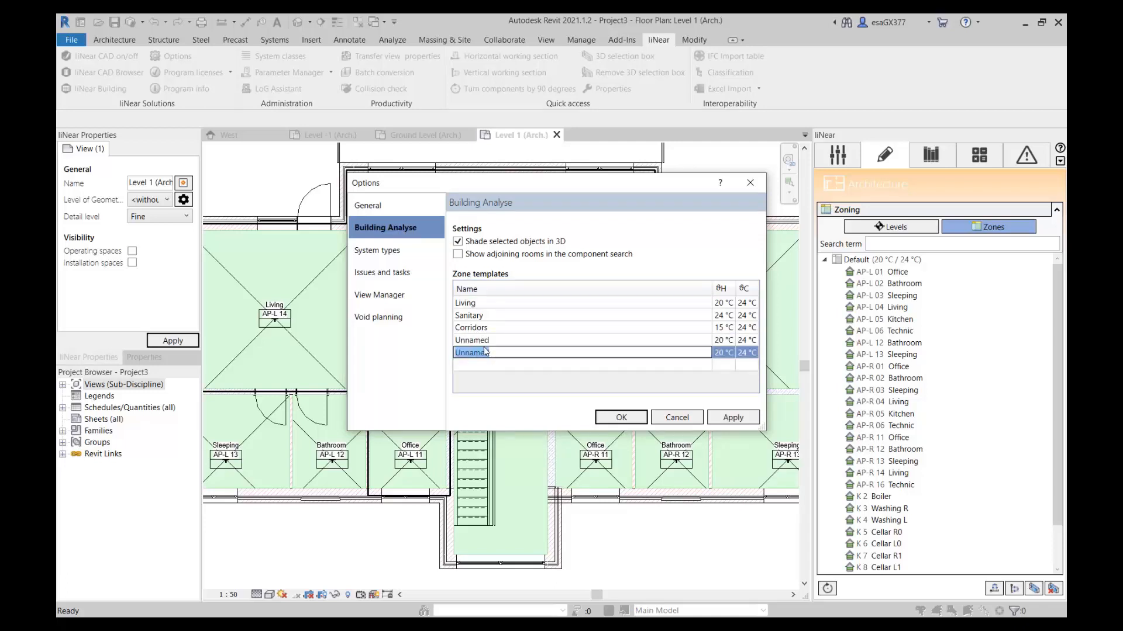
left_click(666, 416)
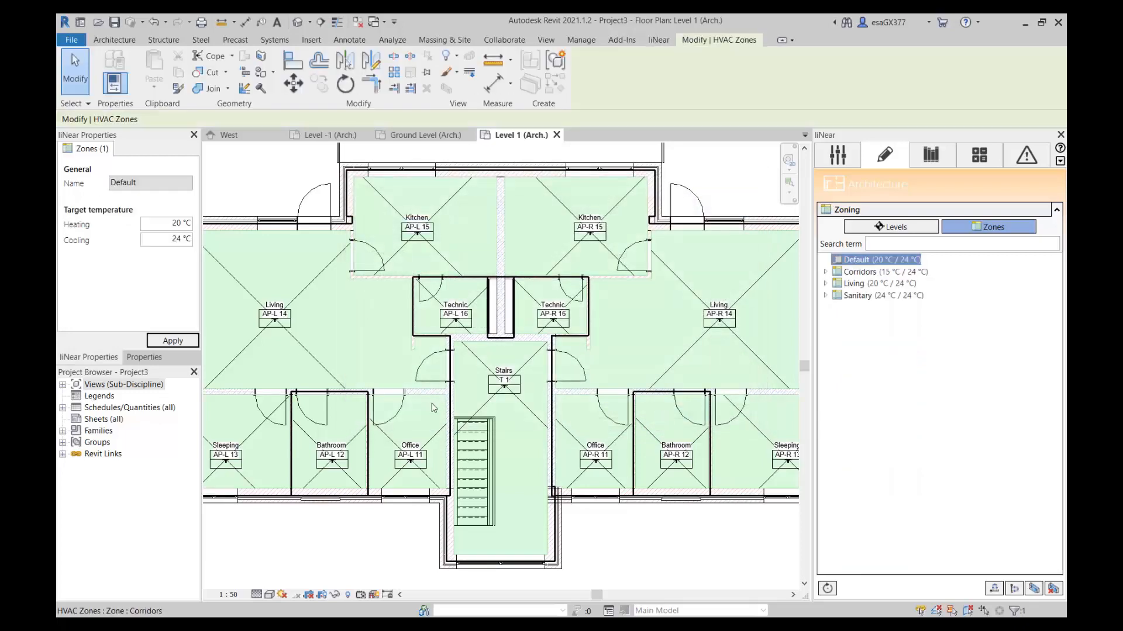
Run building detection, transfer the building from CAD into liNear Building with Default Template (International), and select the Heat load EN 12831 module.
left_click(978, 162)
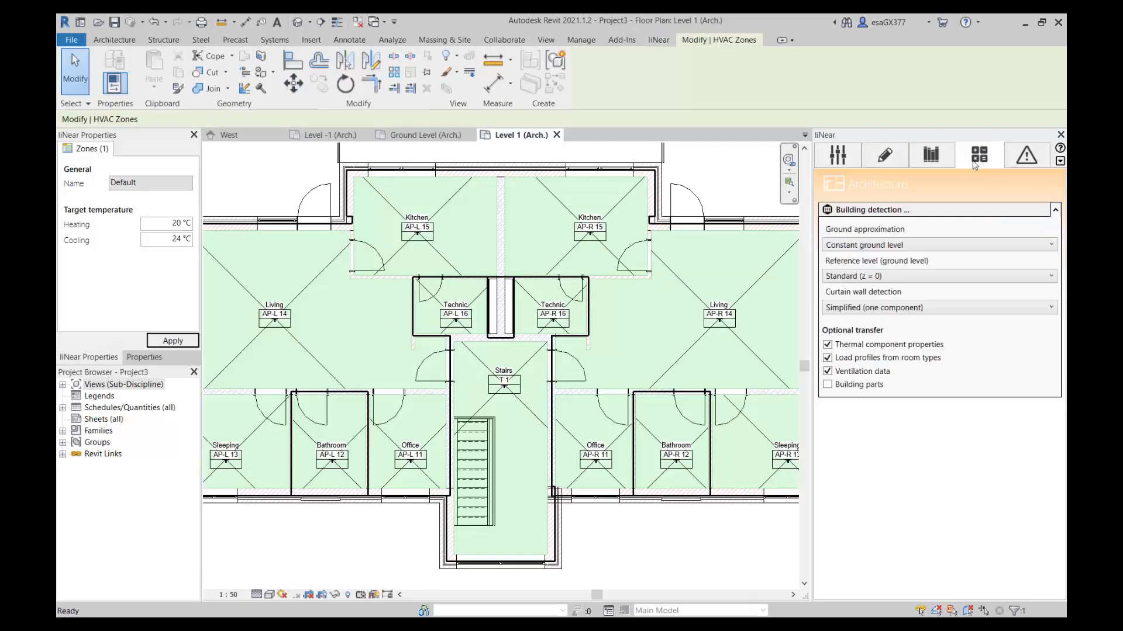
left_click(877, 211)
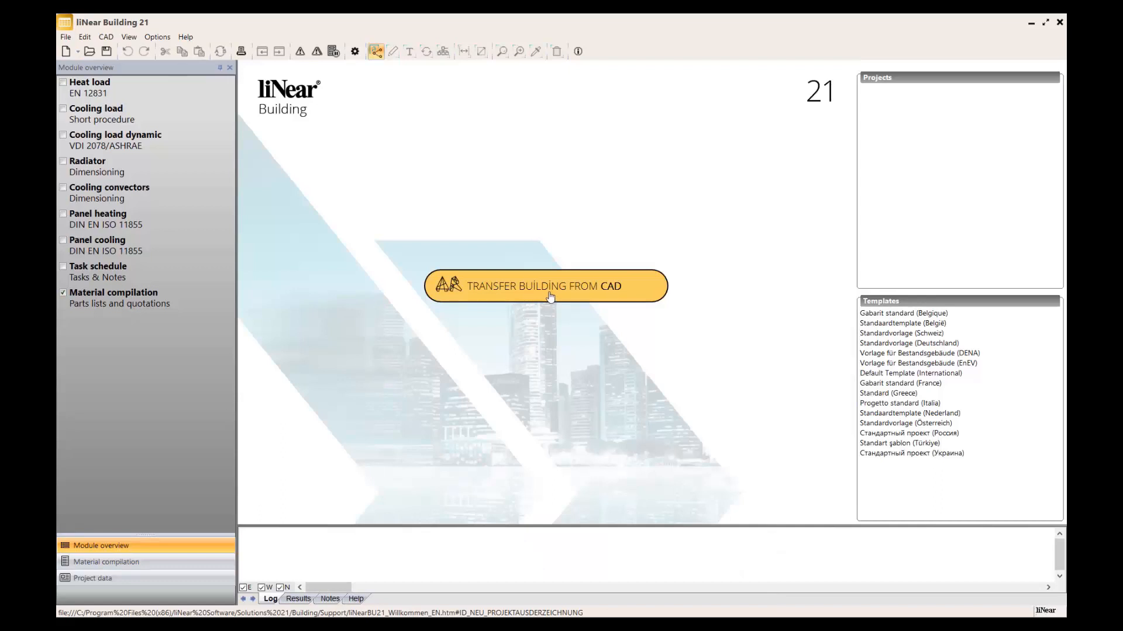
left_click(555, 296)
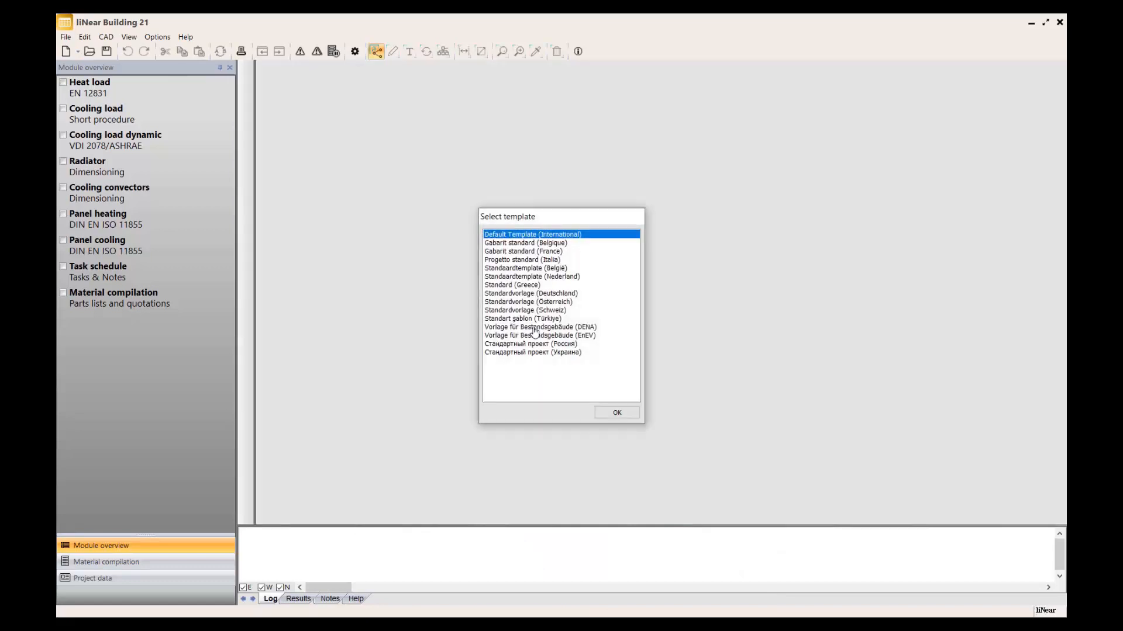
left_click(616, 413)
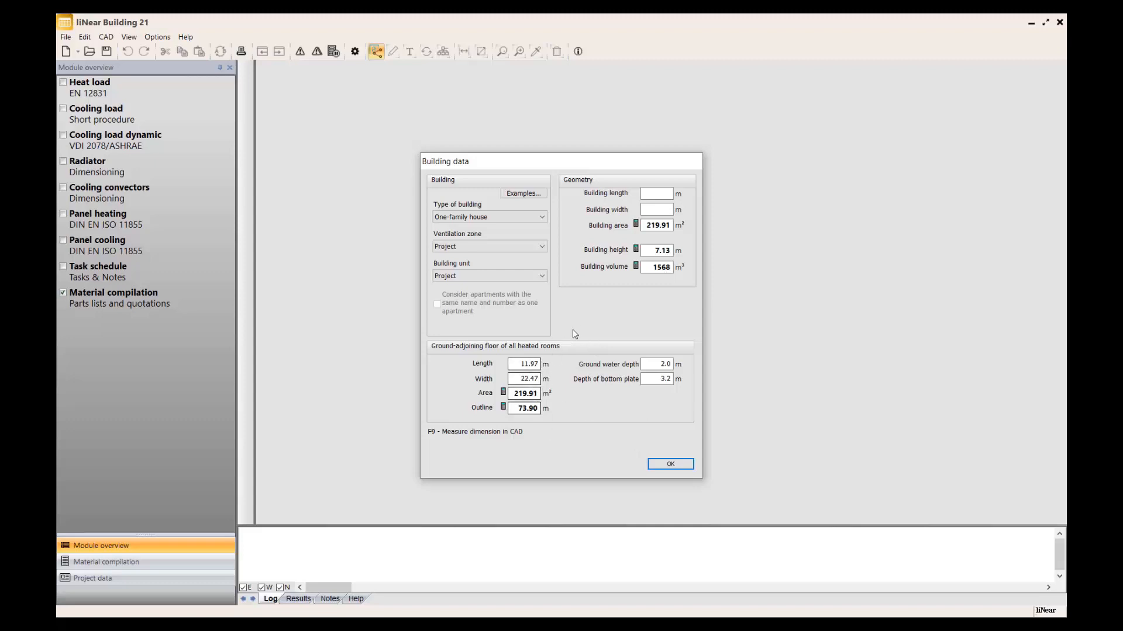
left_click(670, 464)
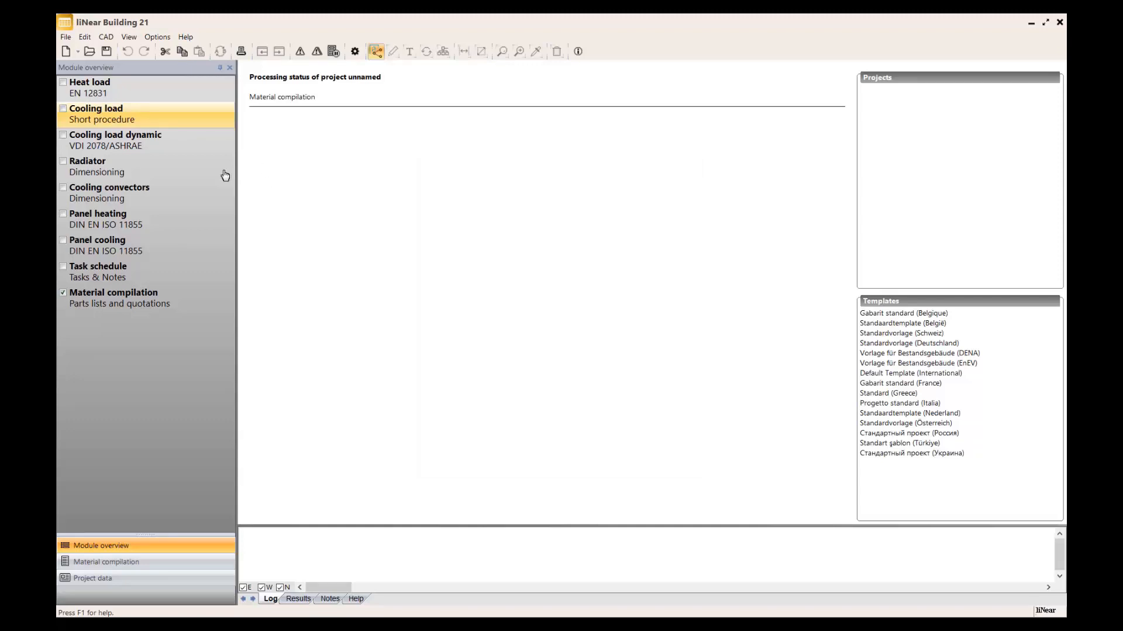
left_click(97, 95)
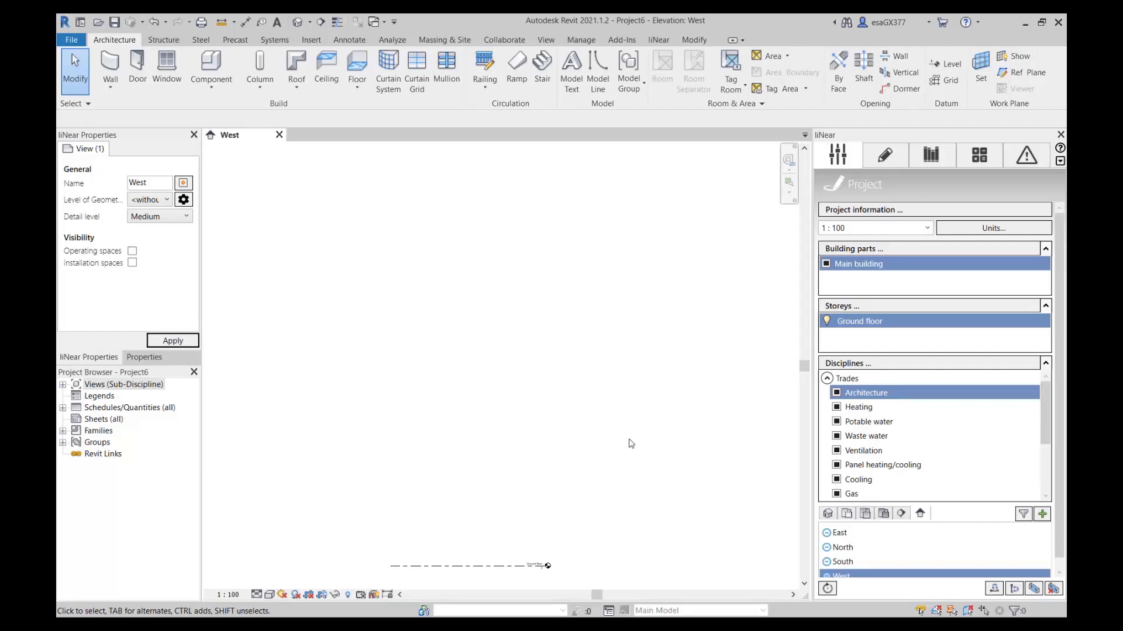
Link the IFC file A Residential Model.ifc from the Desktop into the empty Revit project Project6.
left_click(887, 158)
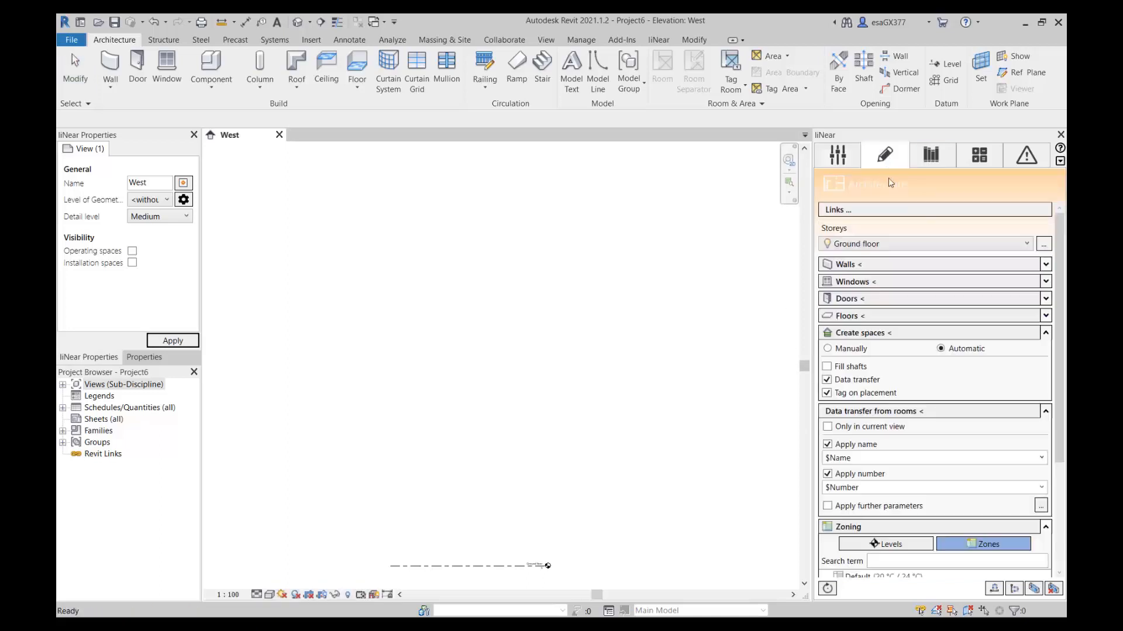
left_click(889, 209)
left_click(371, 142)
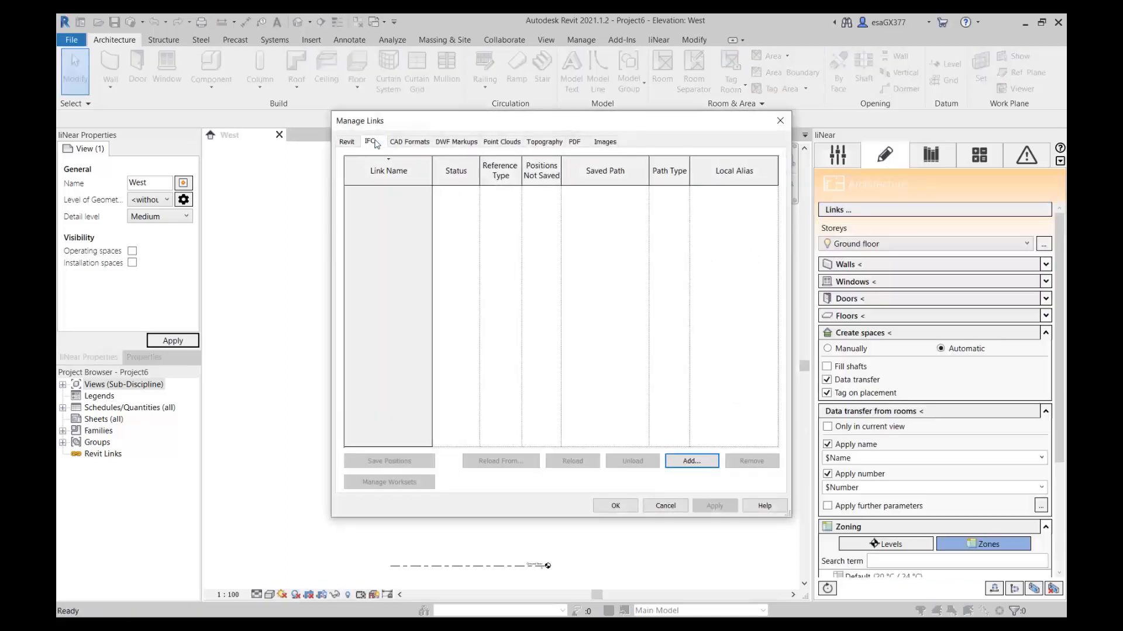
left_click(691, 461)
left_click(416, 295)
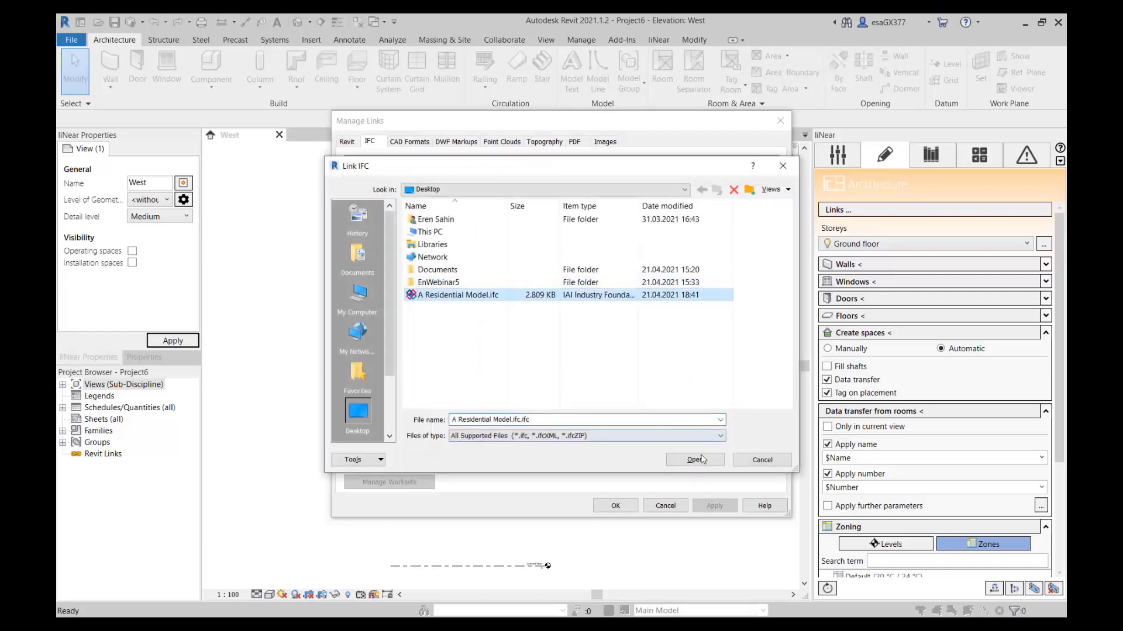
left_click(695, 459)
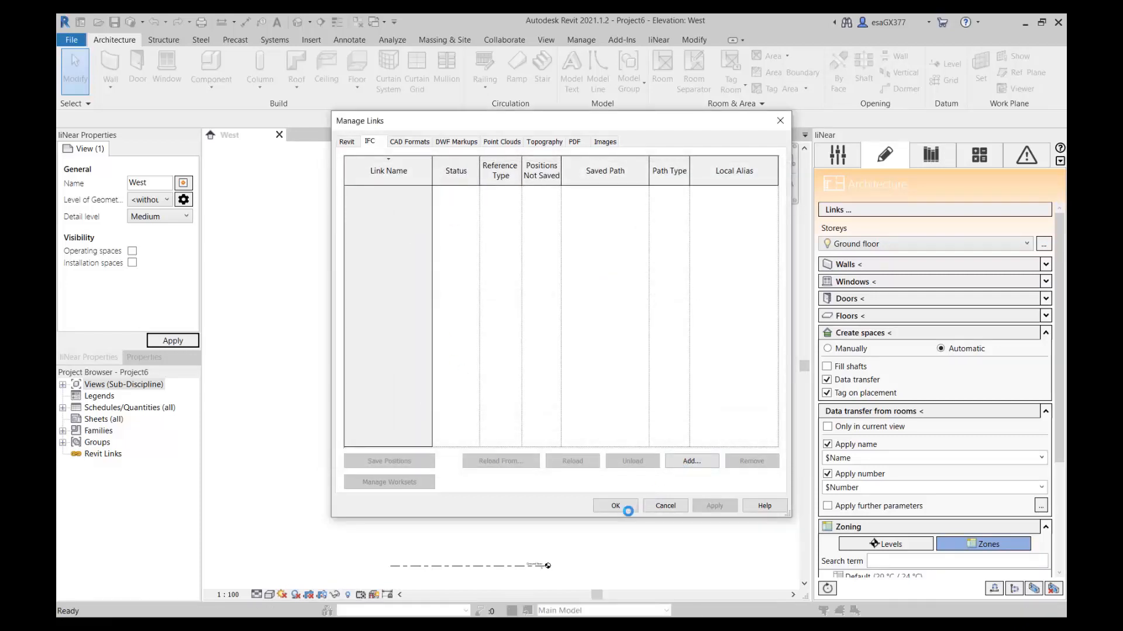
left_click(617, 507)
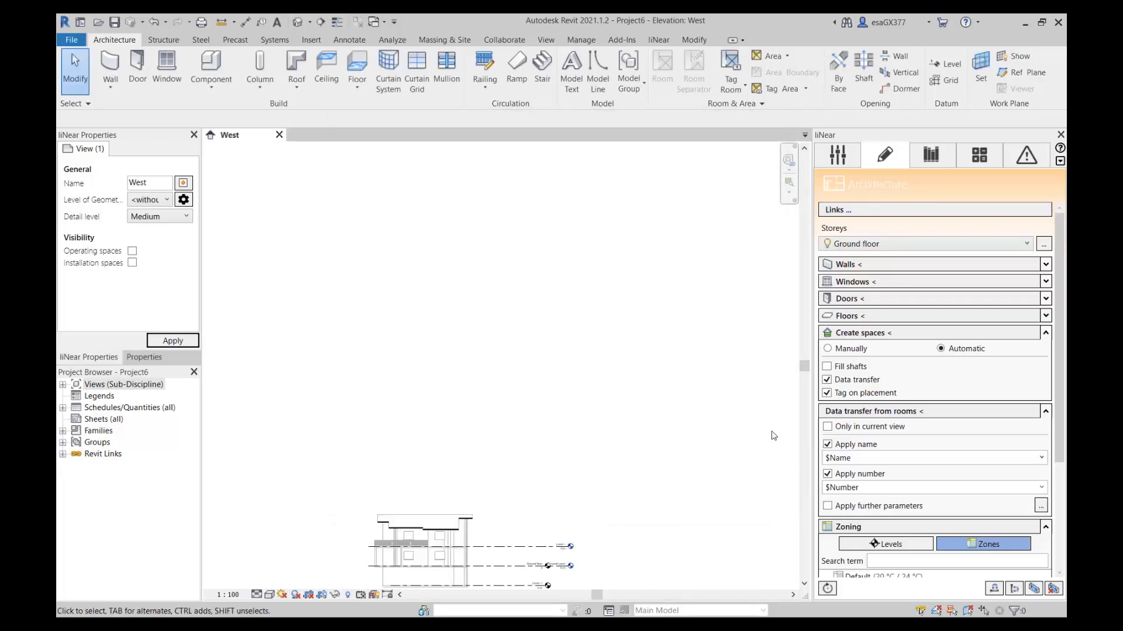
Add a new 3D view for the Architecture discipline in the project settings.
left_click(838, 157)
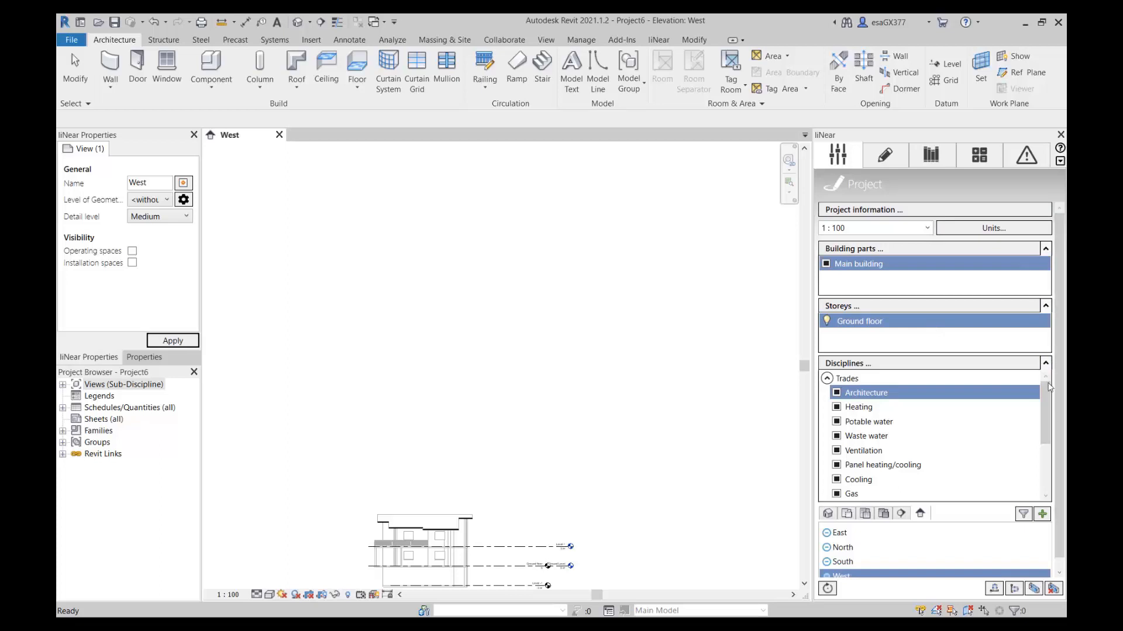
left_click(829, 516)
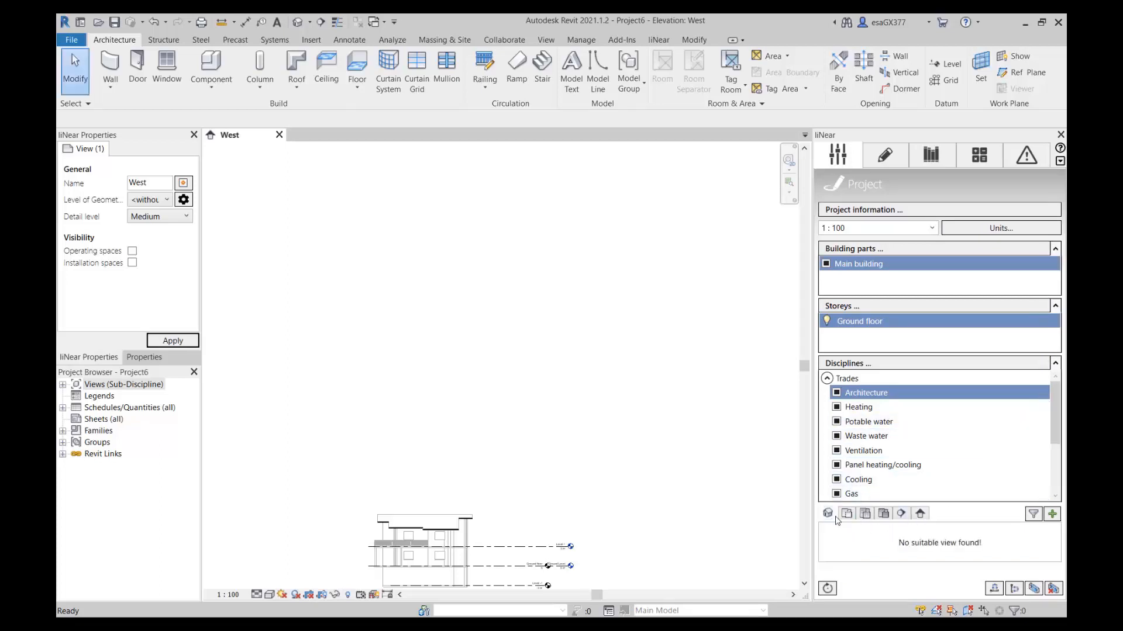
left_click(1052, 514)
left_click(579, 410)
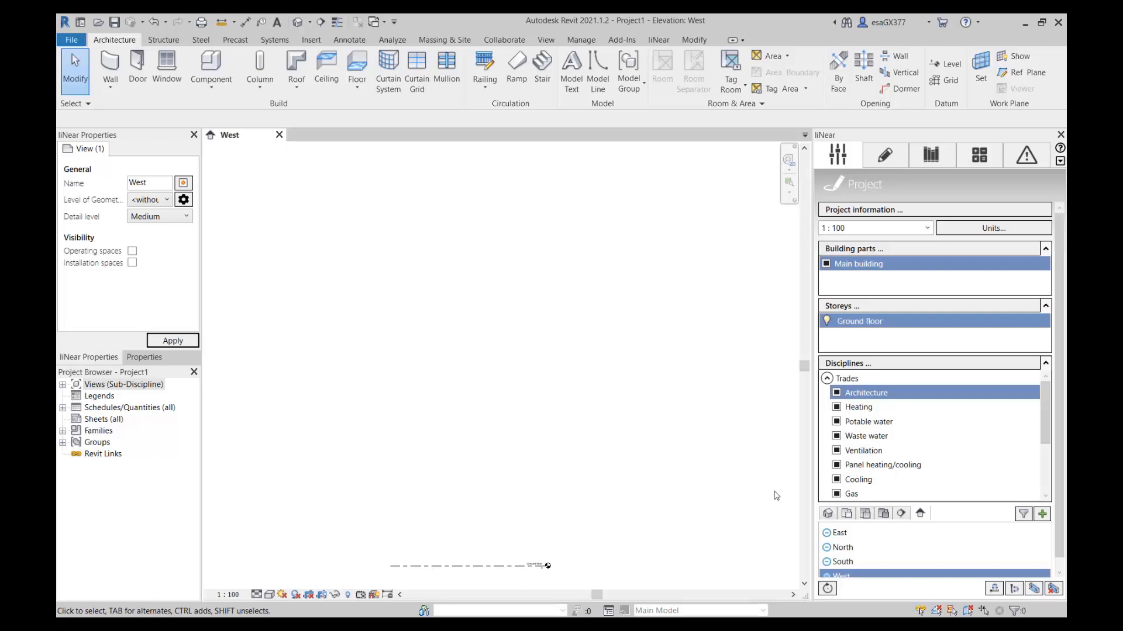
Link the CAD drawing sampleT.dwg from the Desktop into Project1, keeping origin-to-internal-origin positioning and placing it at Ground floor.
left_click(884, 155)
left_click(888, 211)
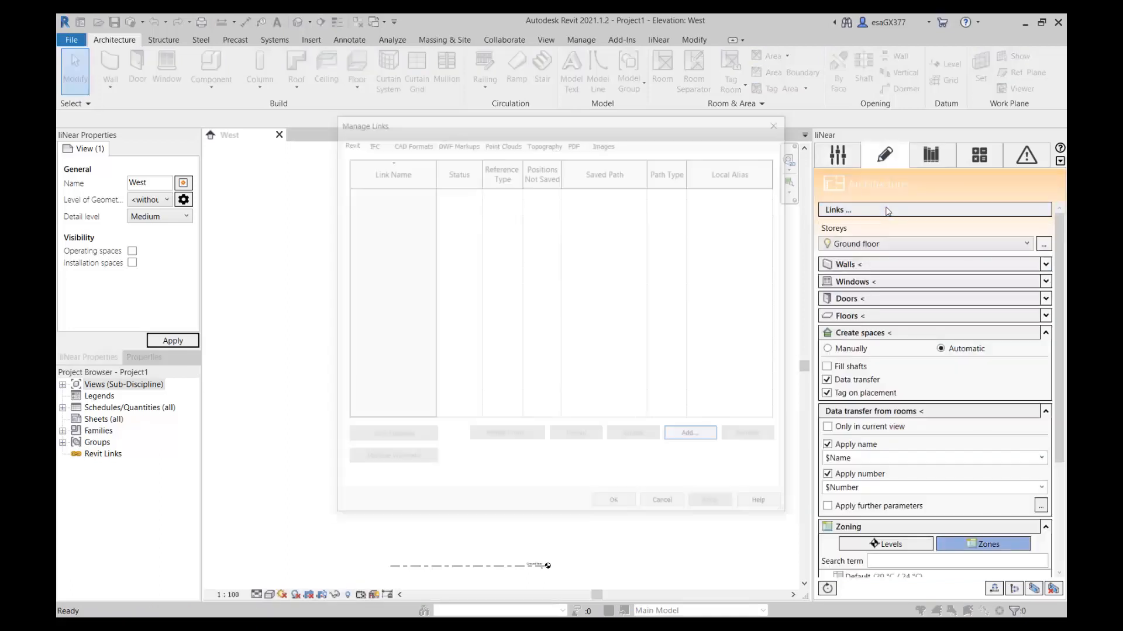
left_click(419, 143)
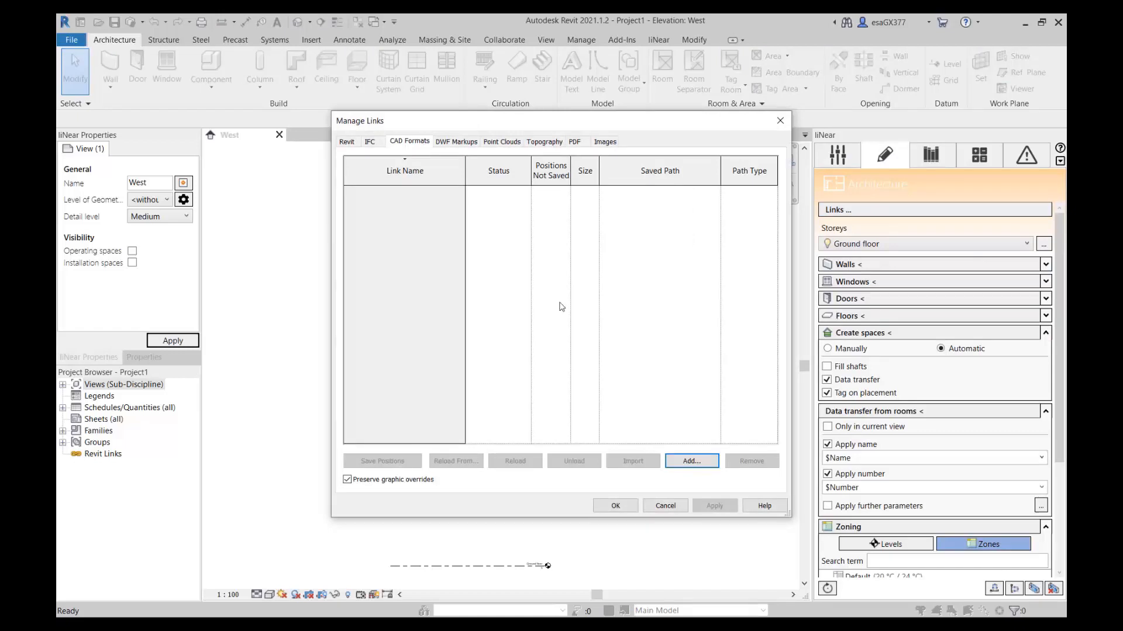
left_click(684, 460)
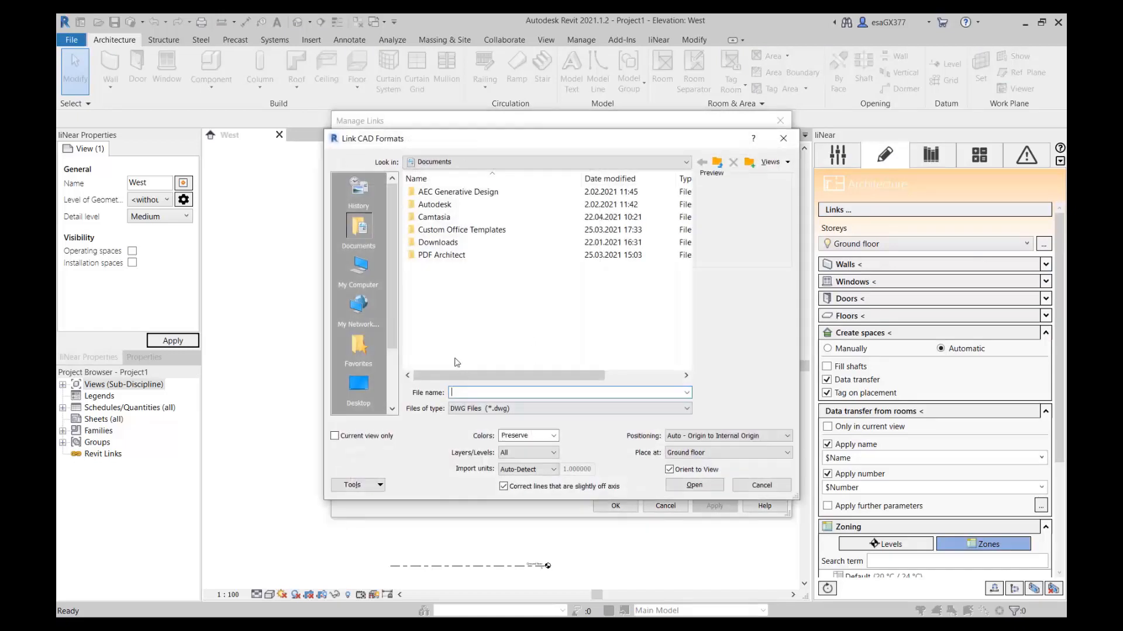
left_click(359, 386)
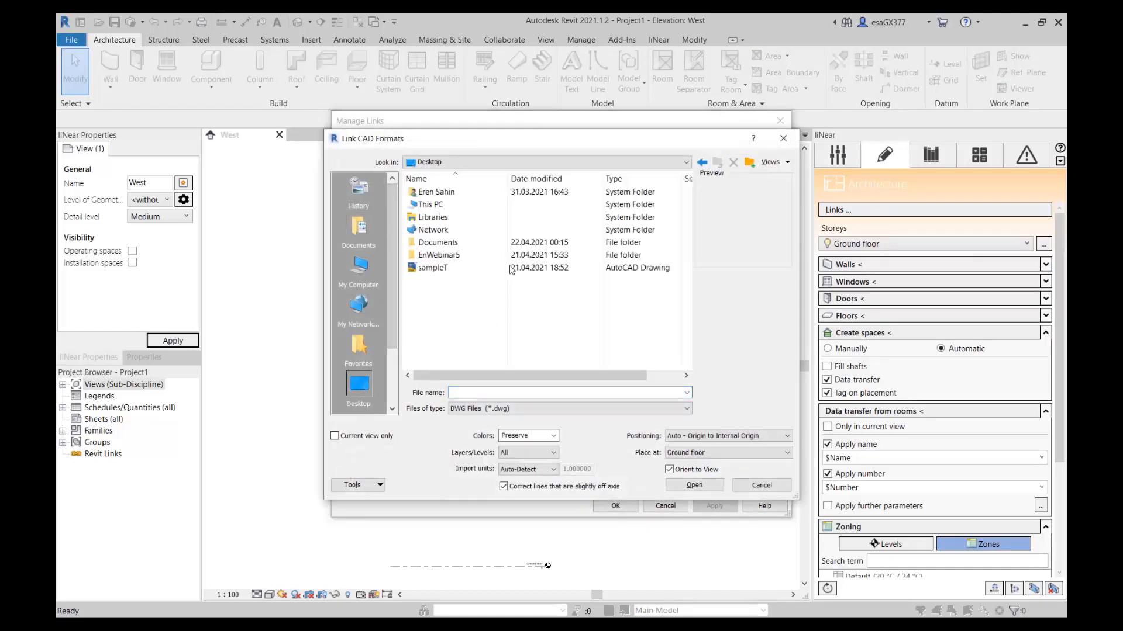
left_click(477, 269)
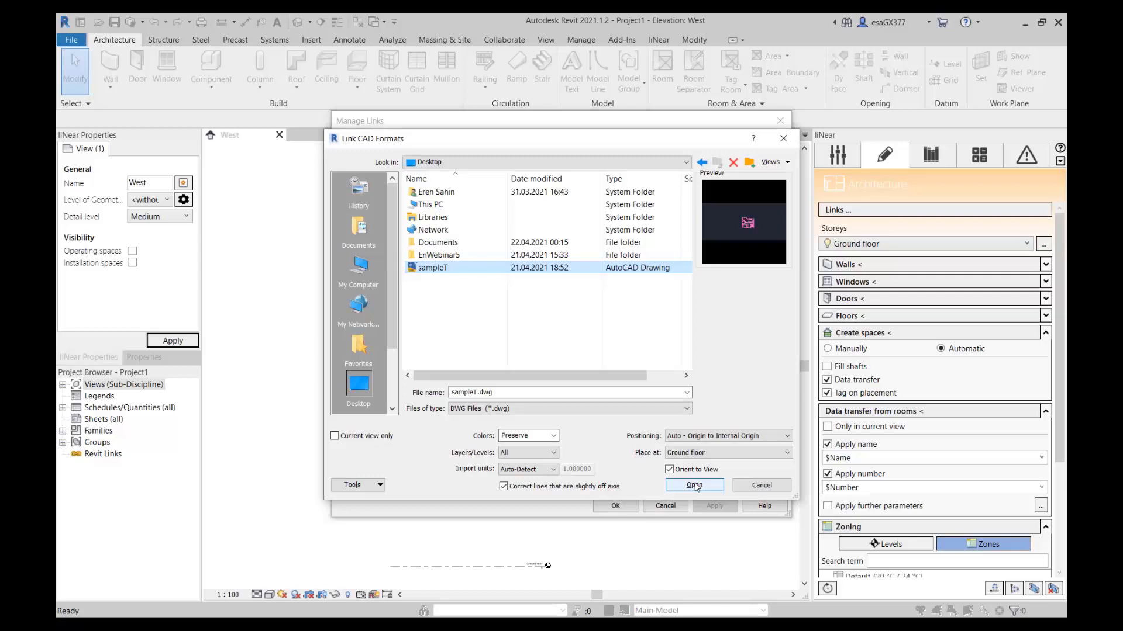
left_click(695, 486)
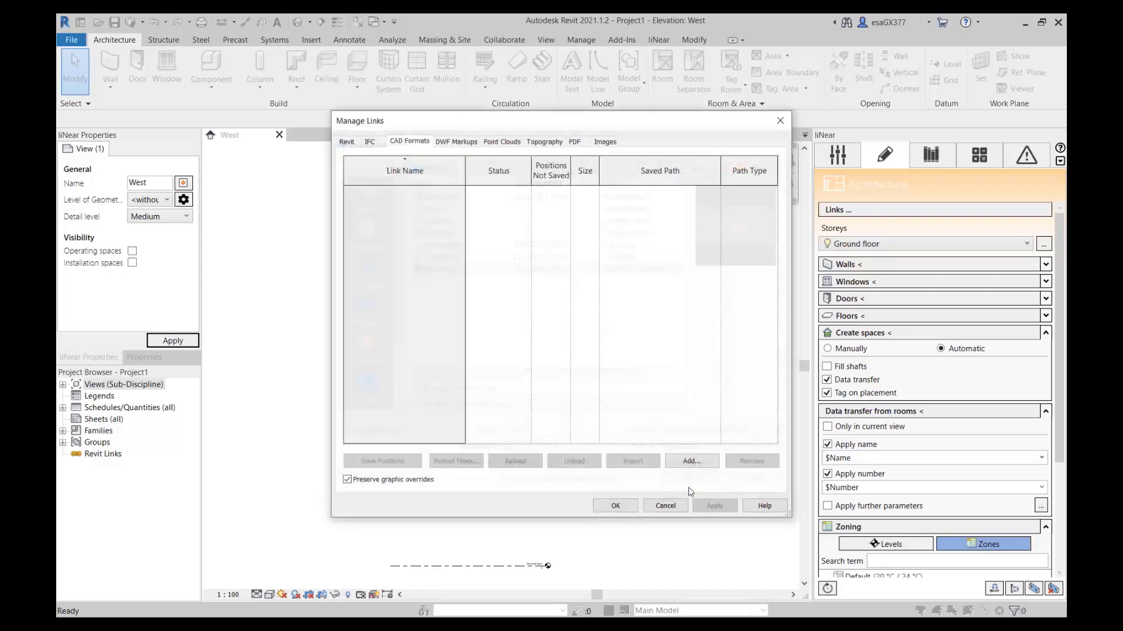
left_click(615, 507)
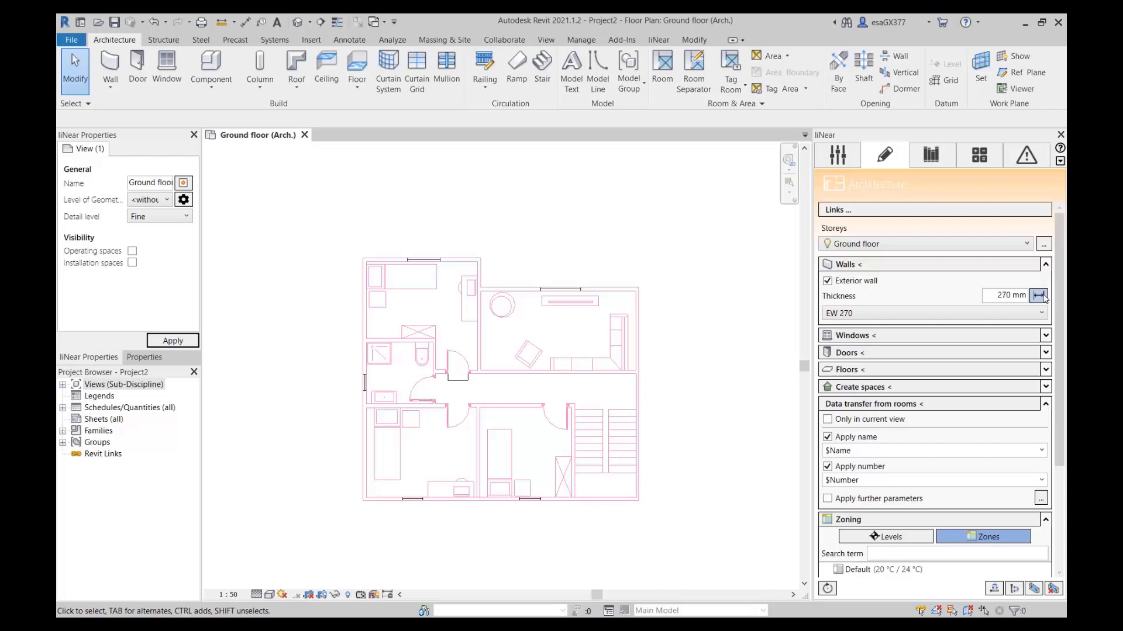
Set the exterior wall thickness to 123 mm by measuring between the wall lines at the plan's upper-left room.
left_click(1039, 296)
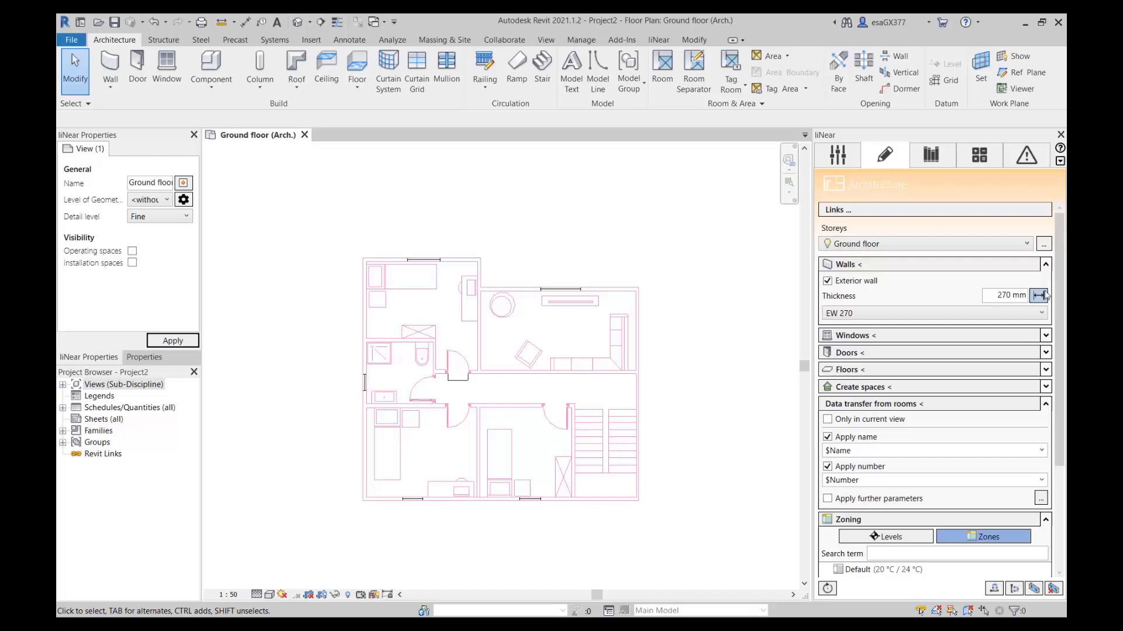
scroll(361, 258, "up", 6)
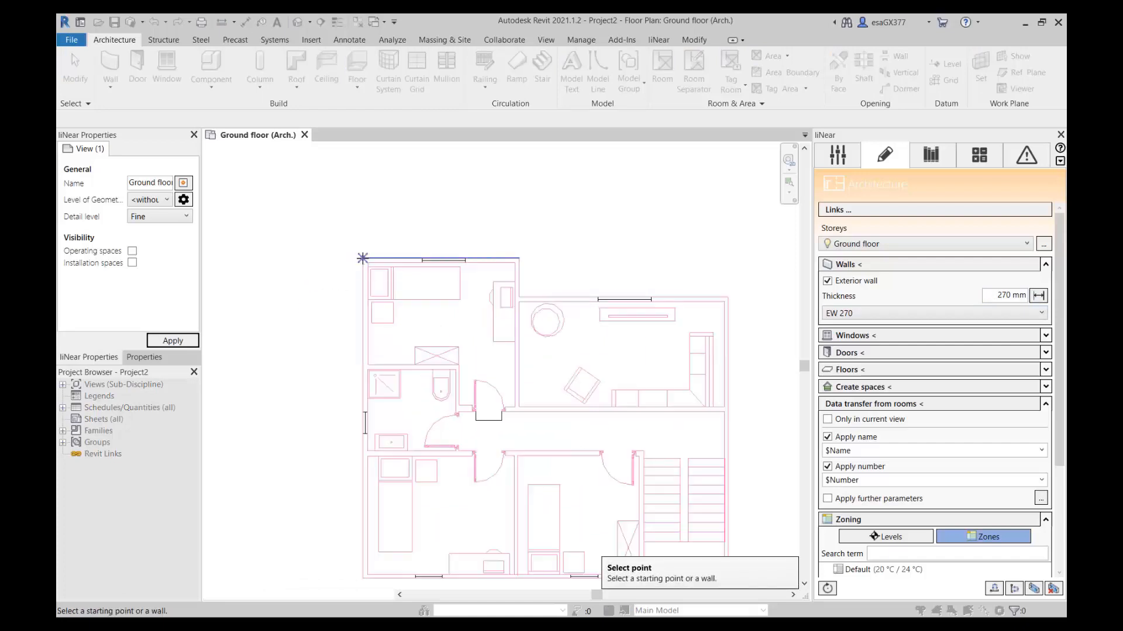
left_click(387, 257)
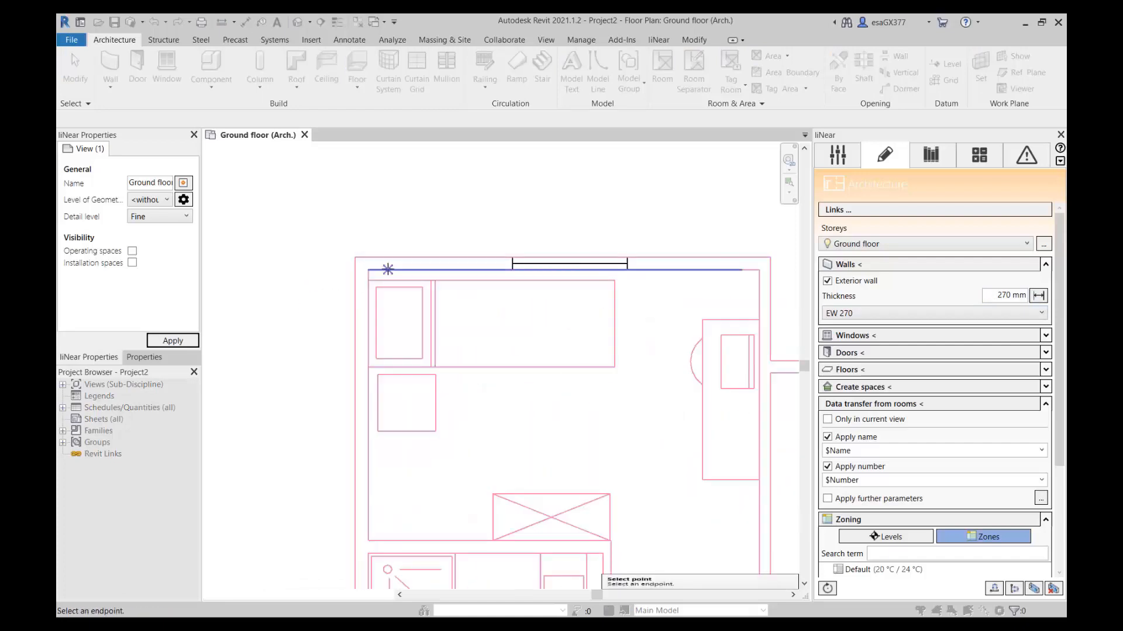
scroll(477, 331, "down", 4)
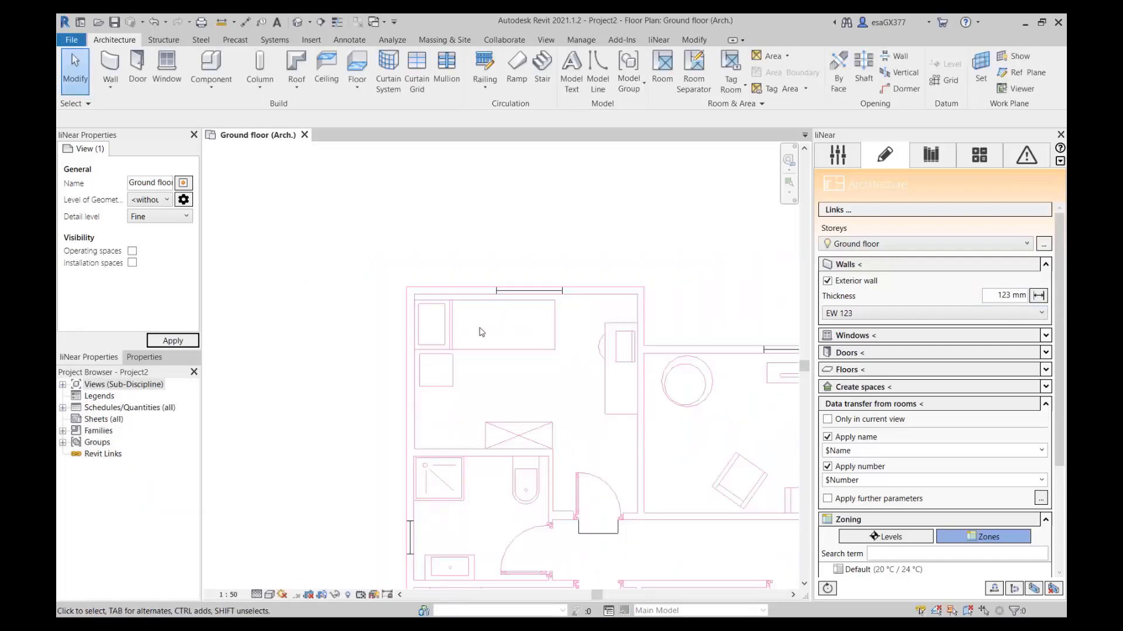
Draw the EW 123 exterior wall along the upper edge of the upper-left room, about 3940 mm long.
left_click(854, 266)
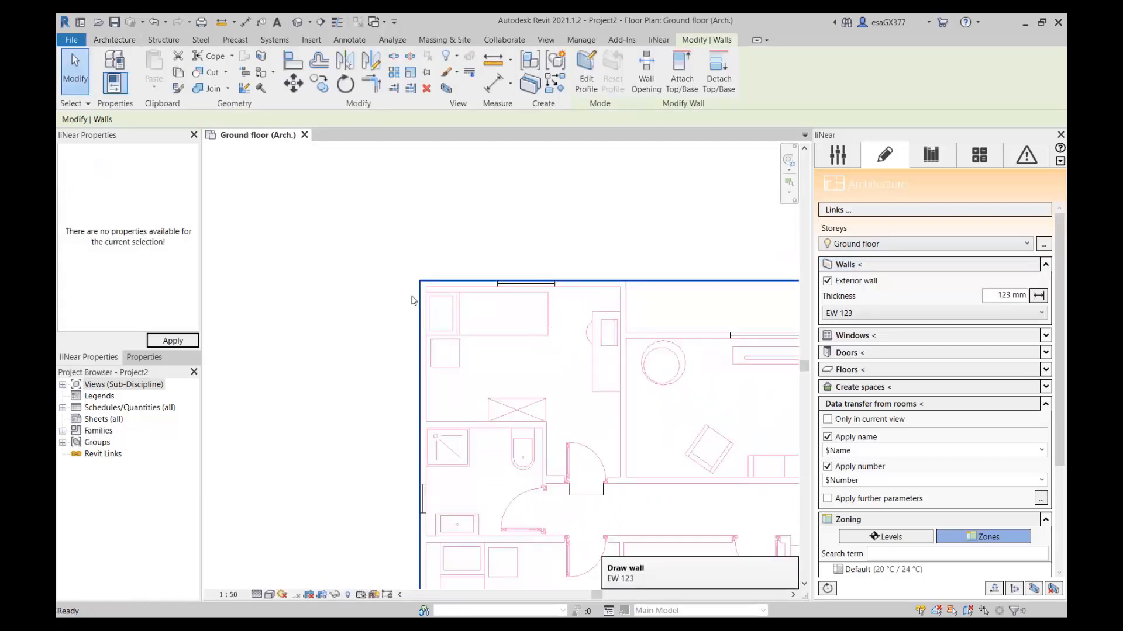
scroll(427, 290, "up", 3)
scroll(428, 290, "up", 2)
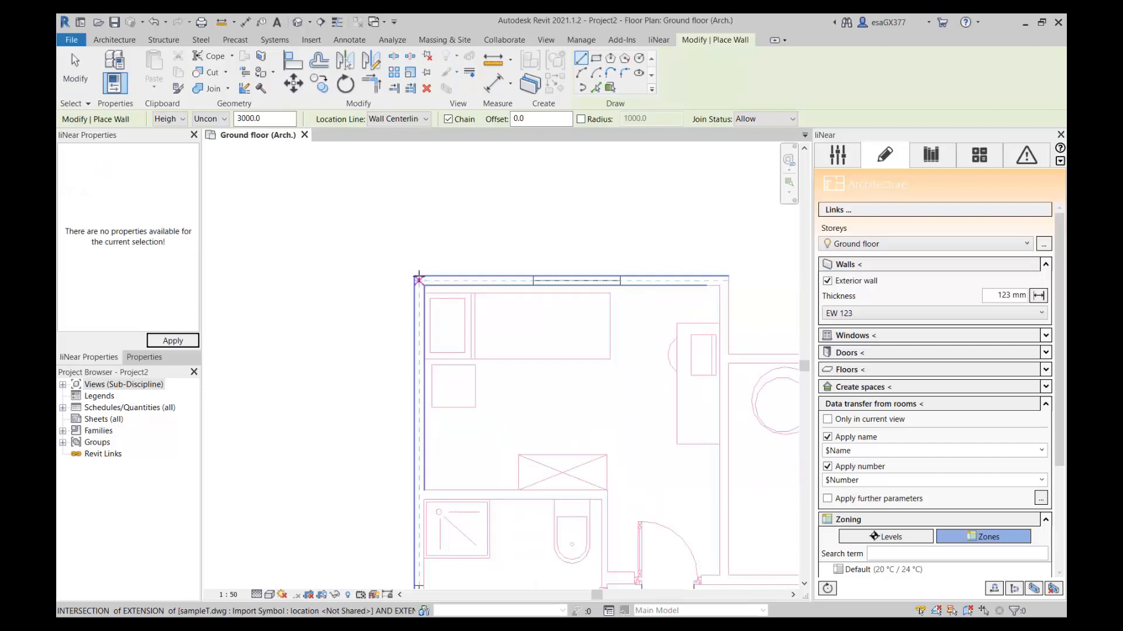
scroll(418, 282, "up", 1)
left_click(418, 281)
scroll(440, 287, "down", 3)
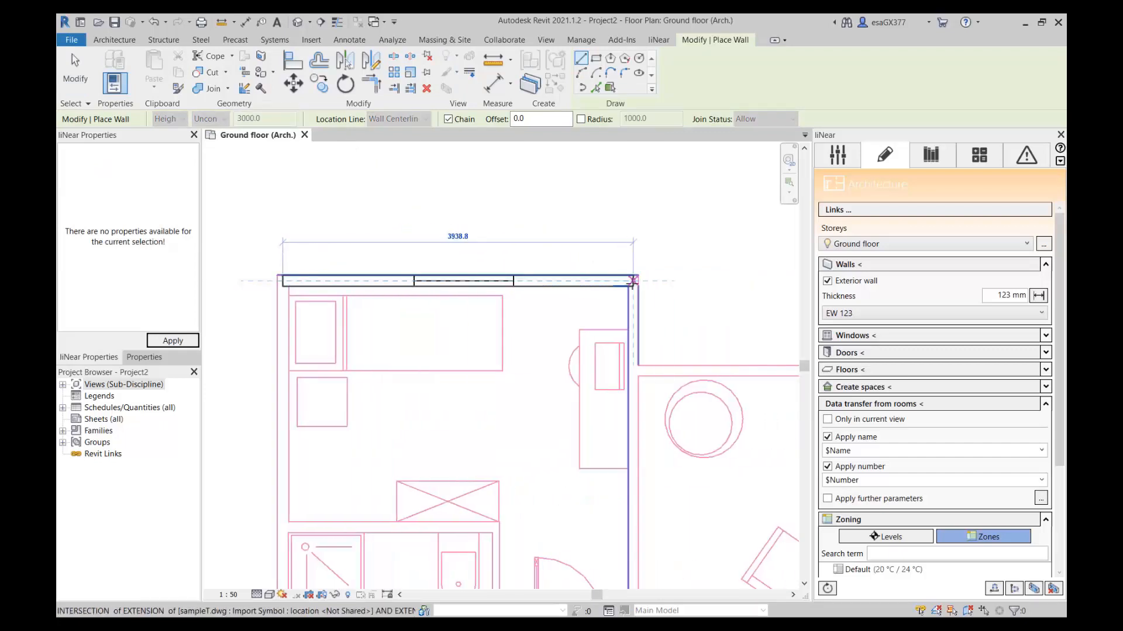
left_click(633, 281)
Continue the exterior wall down the recess and along the living room's upper edge to the plan's upper-right corner.
scroll(626, 374, "up", 2)
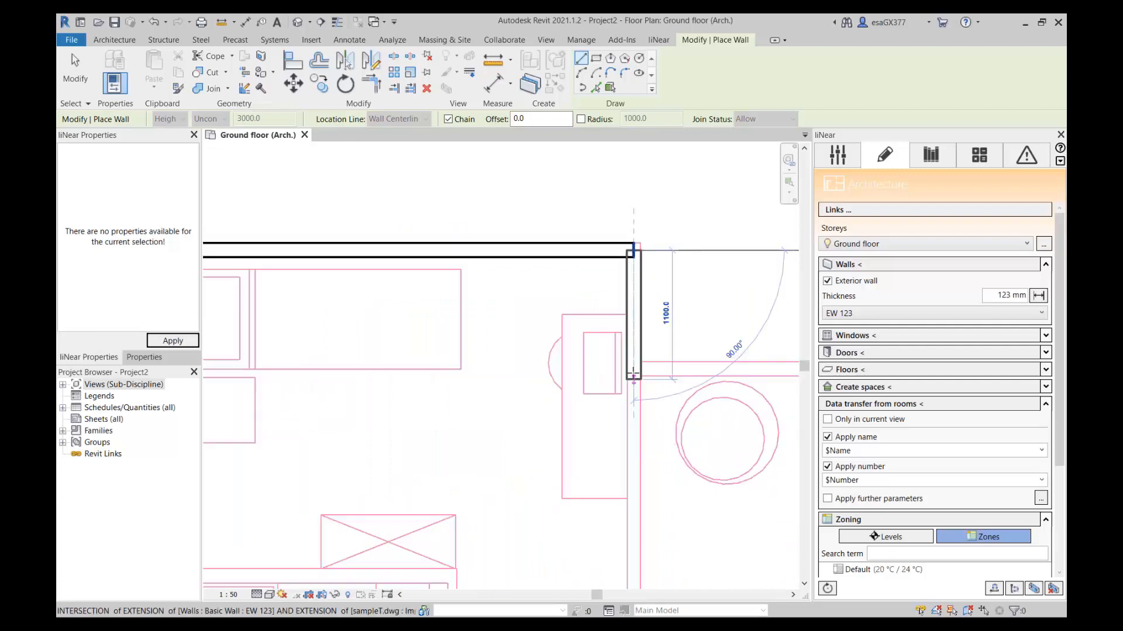
left_click(633, 369)
middle_click_drag(687, 365, 510, 369)
scroll(617, 359, "down", 1)
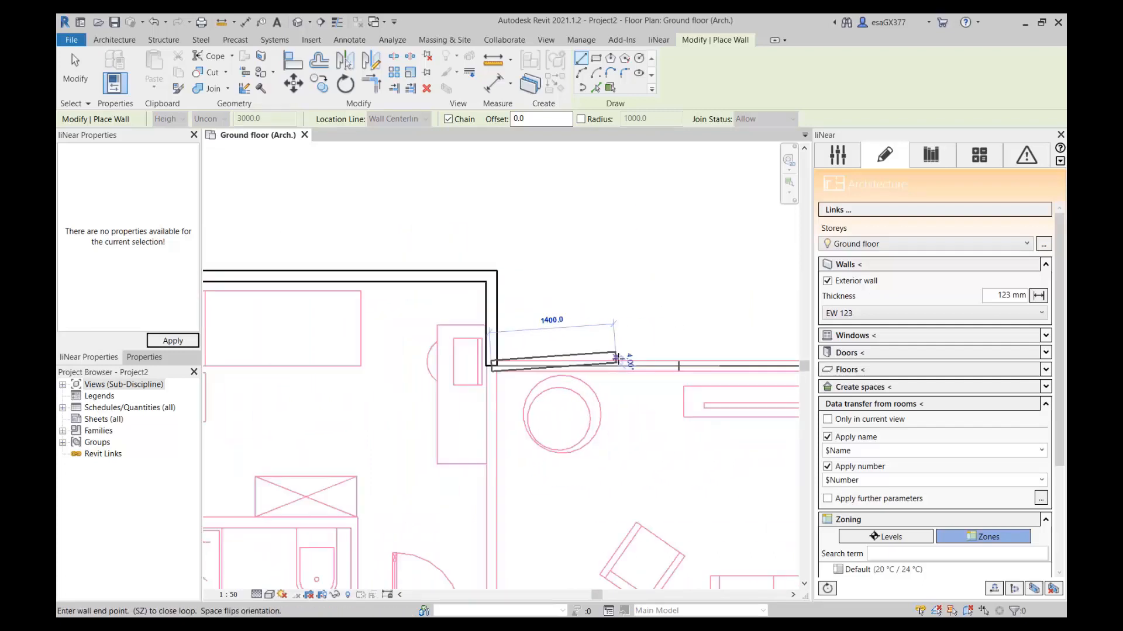
middle_click_drag(638, 368, 404, 368)
scroll(736, 366, "up", 3)
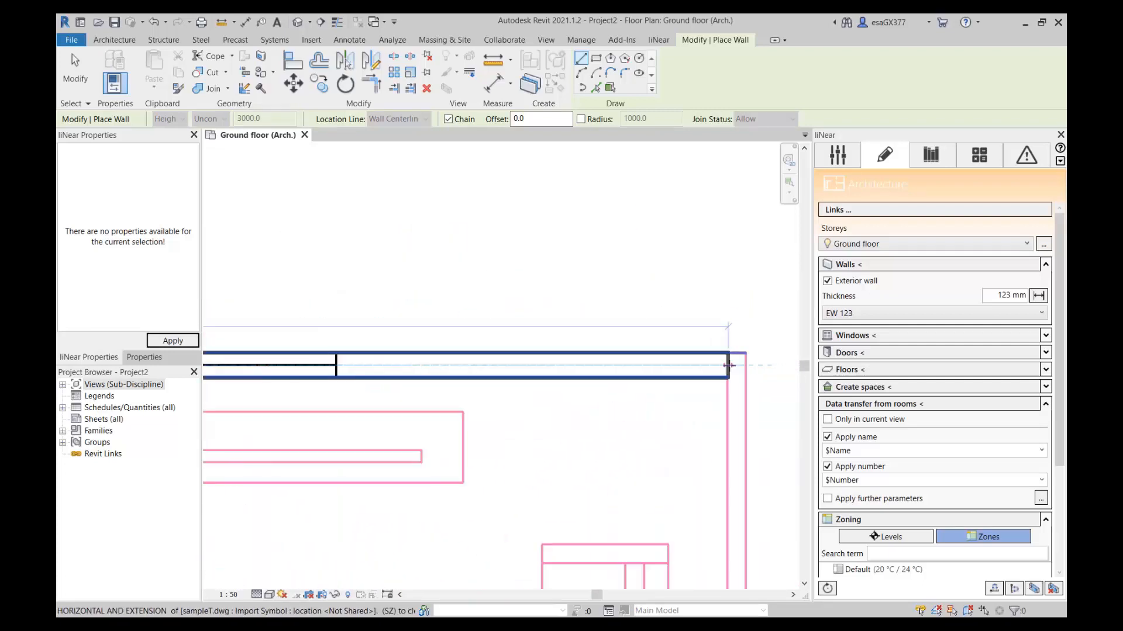
left_click(735, 366)
Continue the exterior wall down the plan's right edge to the lower-right corner beside the stairs.
scroll(735, 427, "down", 2)
middle_click_drag(720, 543, 714, 262)
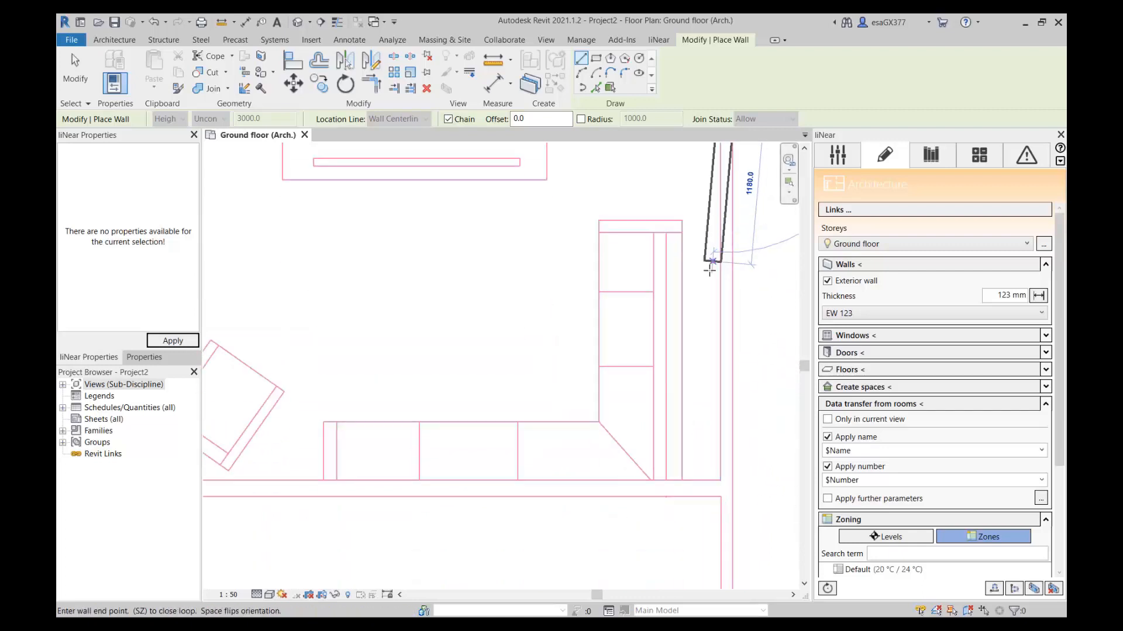
scroll(709, 266, "down", 2)
middle_click_drag(710, 476, 738, 267)
scroll(725, 301, "down", 1)
middle_click_drag(742, 468, 744, 380)
scroll(745, 404, "up", 3)
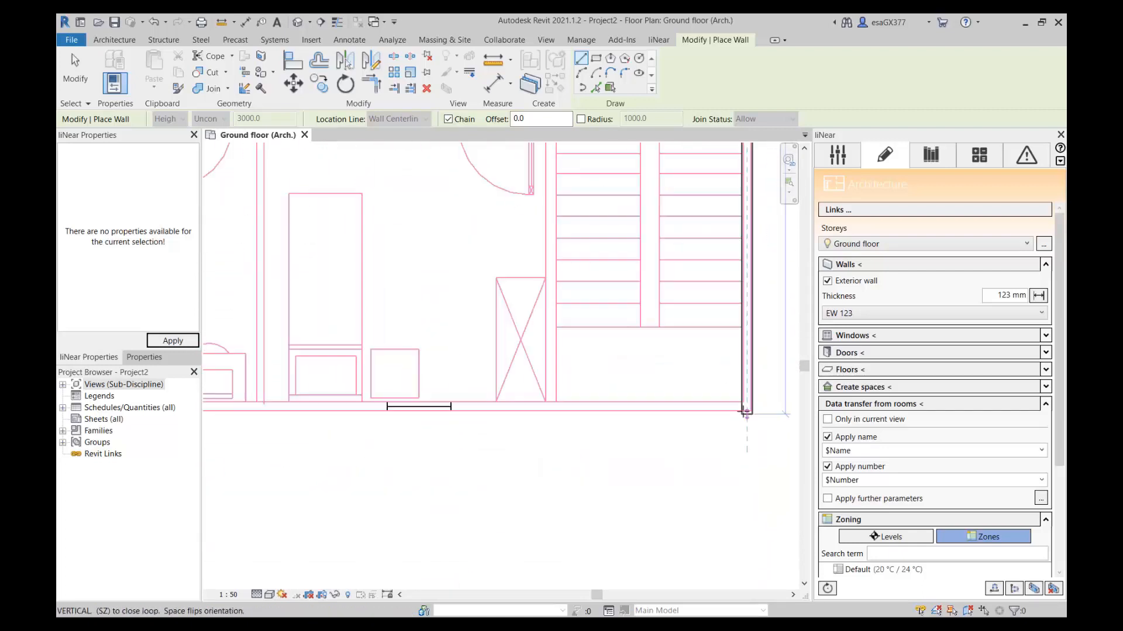
left_click(746, 403)
Continue the exterior wall along the plan's lower edge to the lower-left corner.
scroll(380, 418, "down", 1)
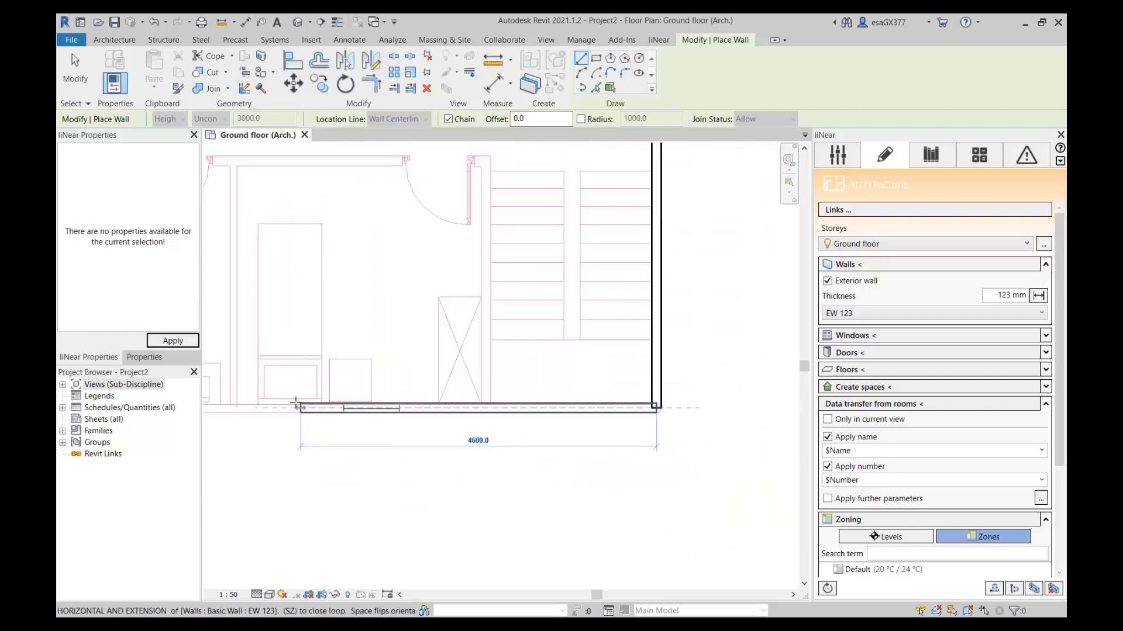
middle_click_drag(291, 409, 715, 420)
middle_click_drag(391, 428, 480, 418)
scroll(479, 418, "up", 2)
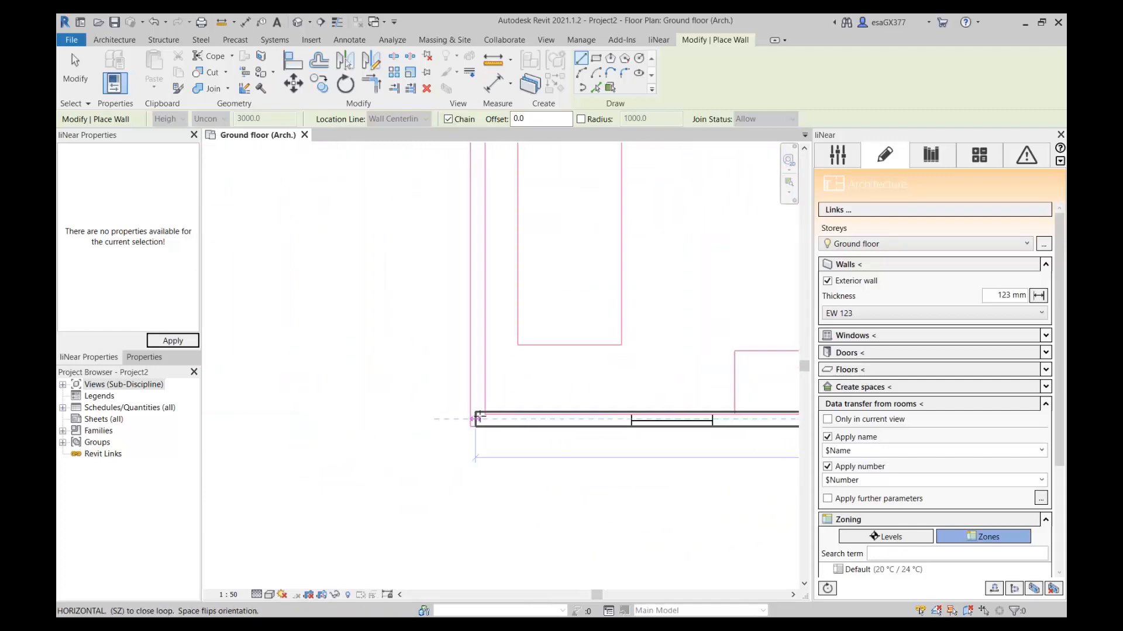
left_click(481, 419)
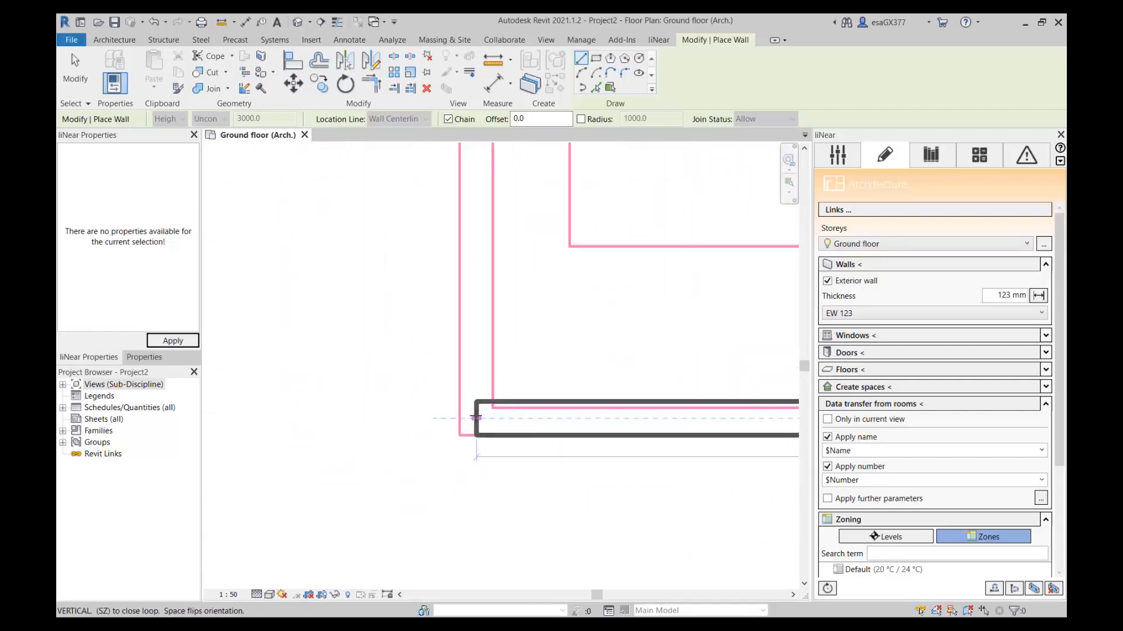
Close the exterior wall outline up the plan's left edge to the first wall's starting point and end wall placement.
scroll(481, 418, "down", 2)
middle_click_drag(472, 299, 464, 424)
scroll(468, 248, "down", 1)
middle_click_drag(494, 237, 464, 440)
middle_click_drag(464, 278, 429, 555)
scroll(395, 260, "down", 5)
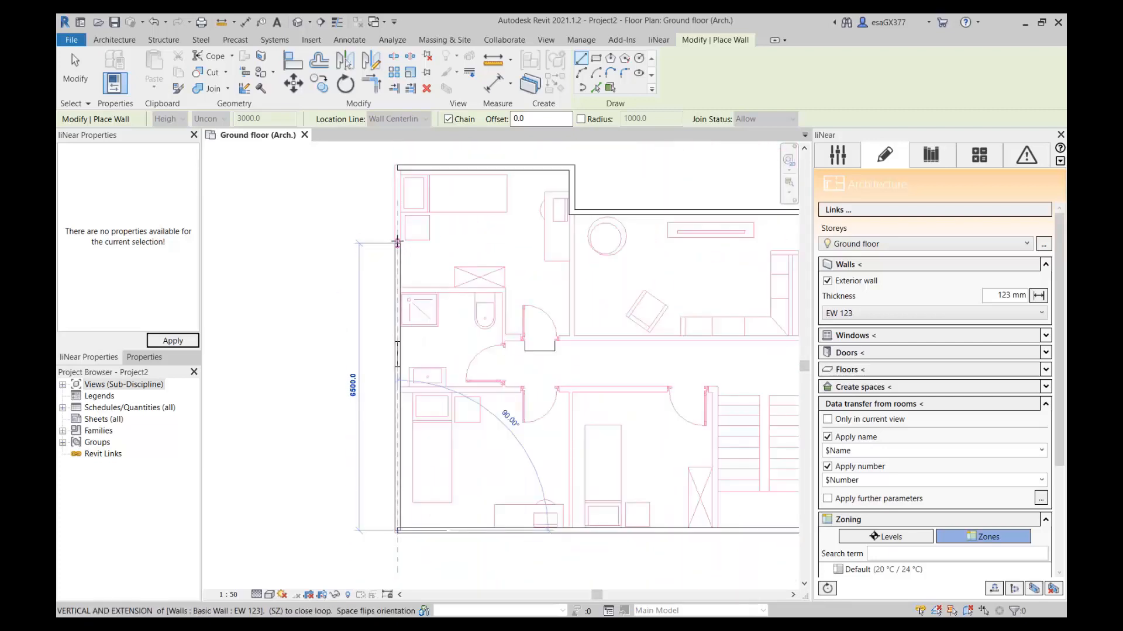
scroll(386, 294, "up", 8)
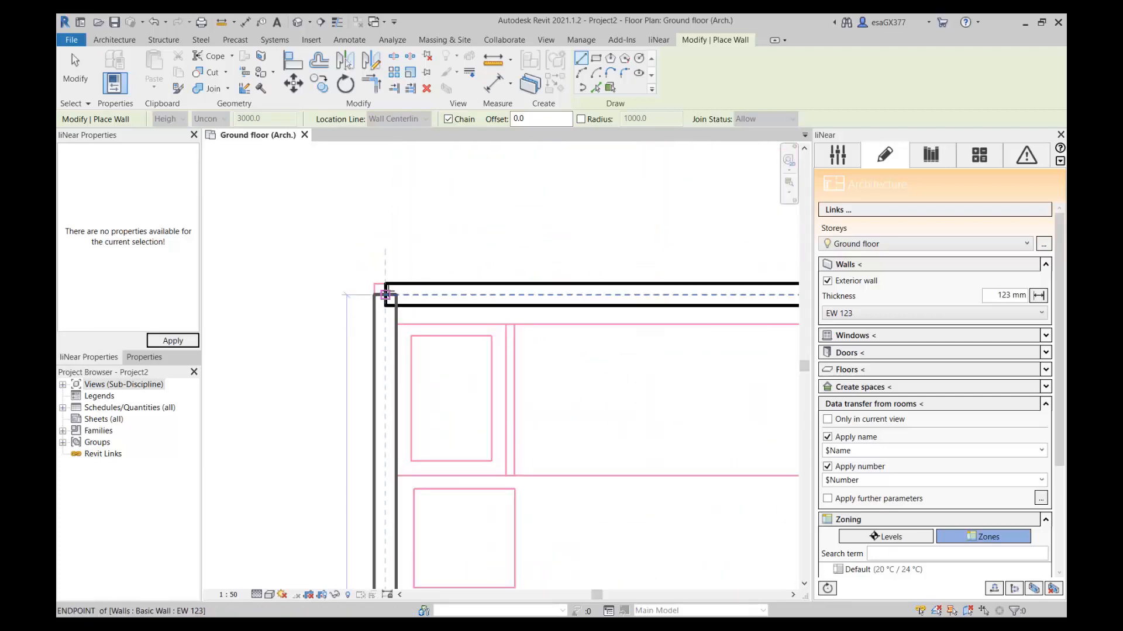
scroll(374, 264, "down", 5)
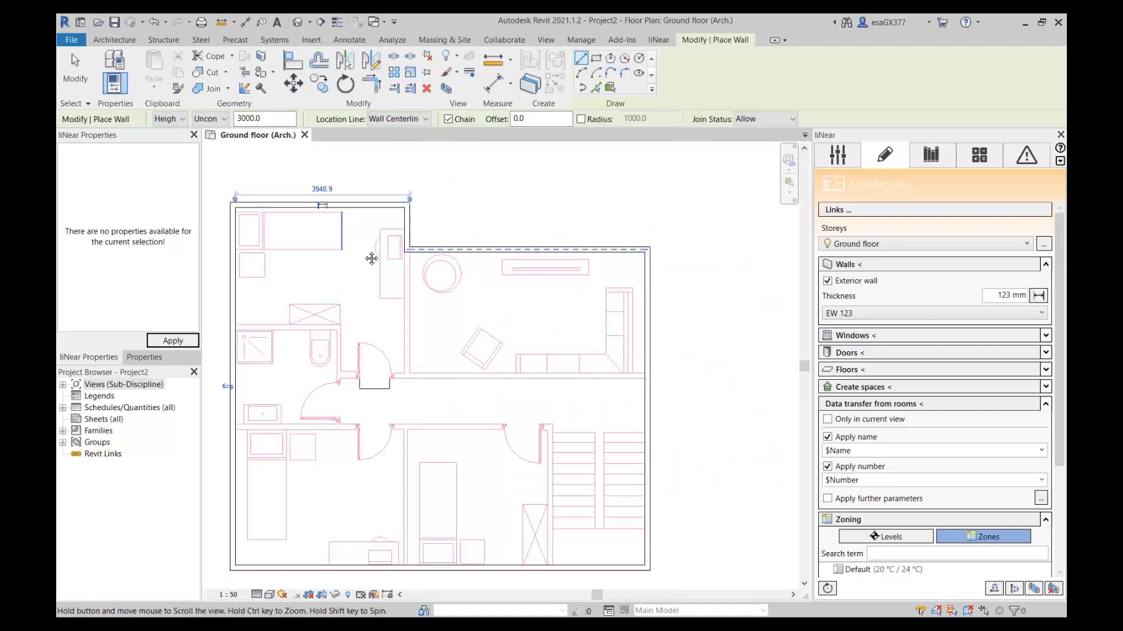
middle_click_drag(371, 258, 452, 267)
scroll(453, 269, "down", 1)
middle_click_drag(504, 327, 514, 313)
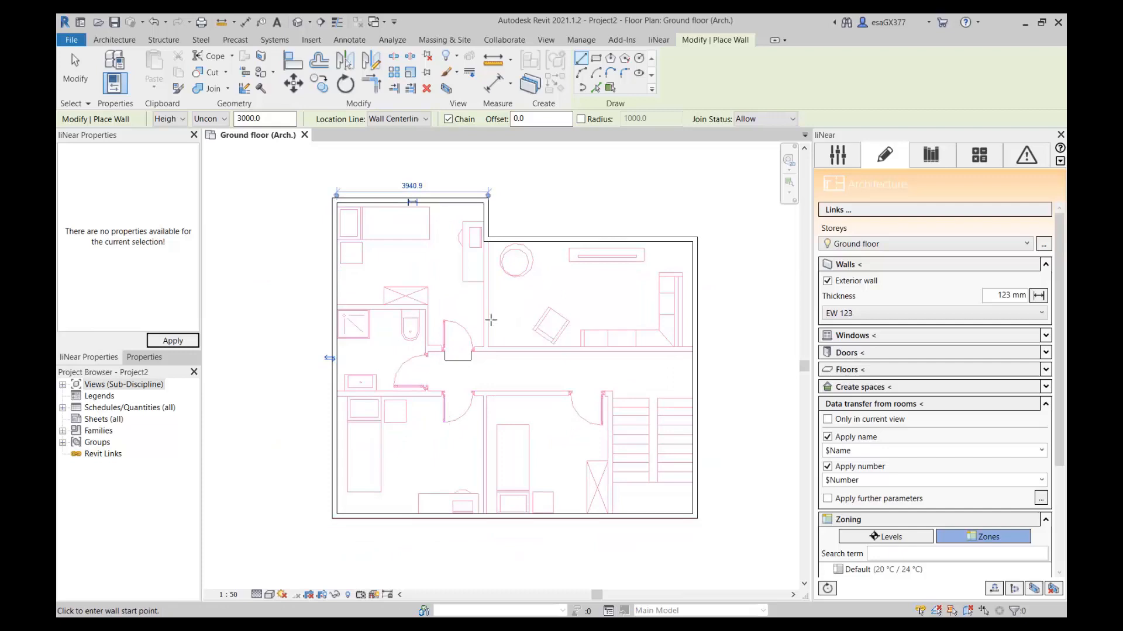
key("Escape")
key("Escape")
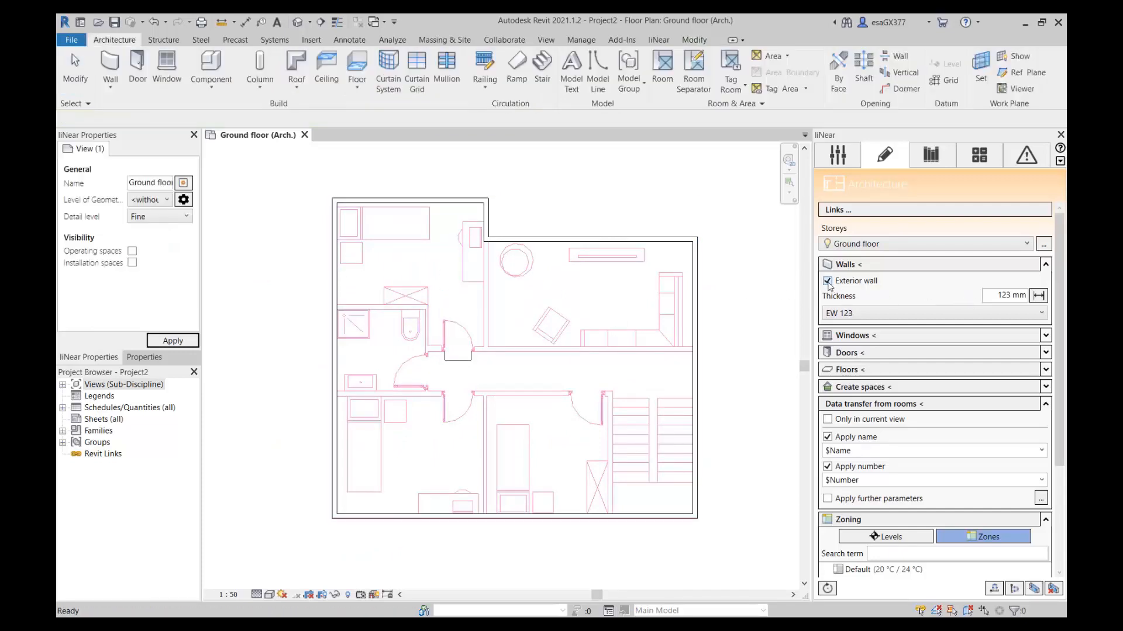
Configure an interior wall and measure its 123 mm thickness between the drawing lines above the bathroom.
left_click(1038, 296)
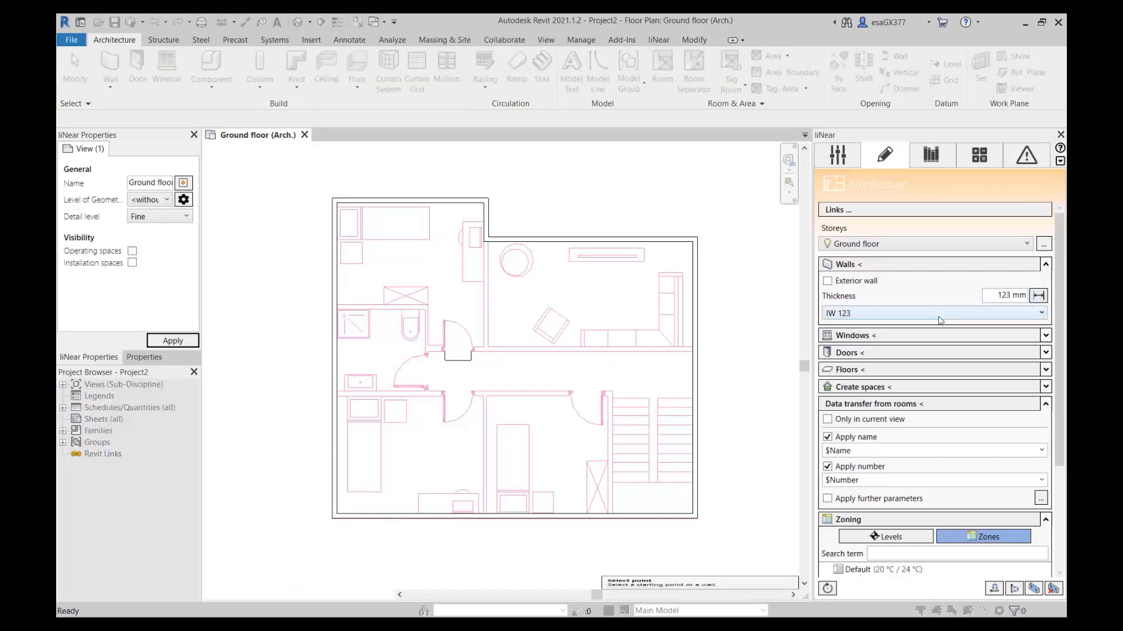
scroll(340, 306, "up", 5)
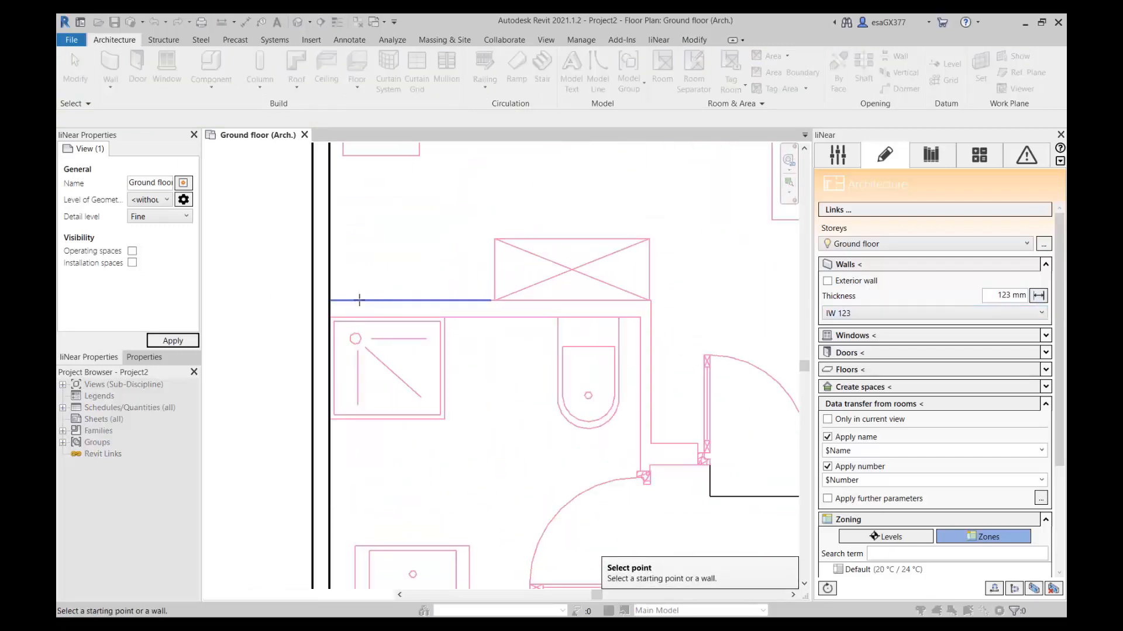
left_click(359, 300)
left_click(359, 318)
scroll(318, 309, "up", 2)
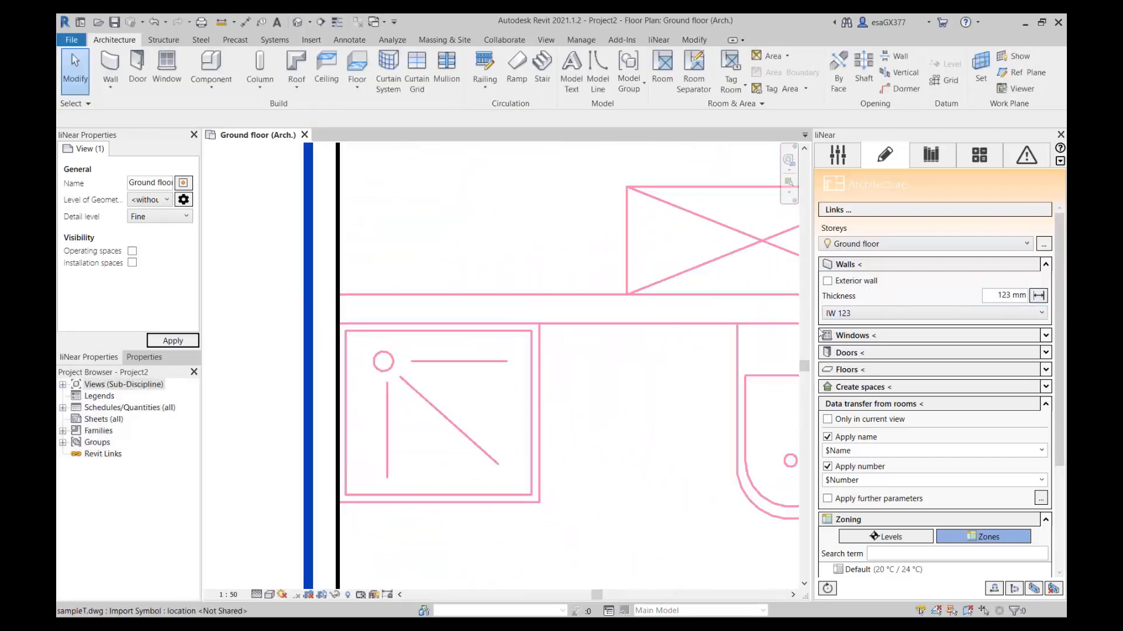
Draw the IW 123 wall about 2400 mm along the bathroom's upper edge and about 1100 mm down its right side.
left_click(850, 264)
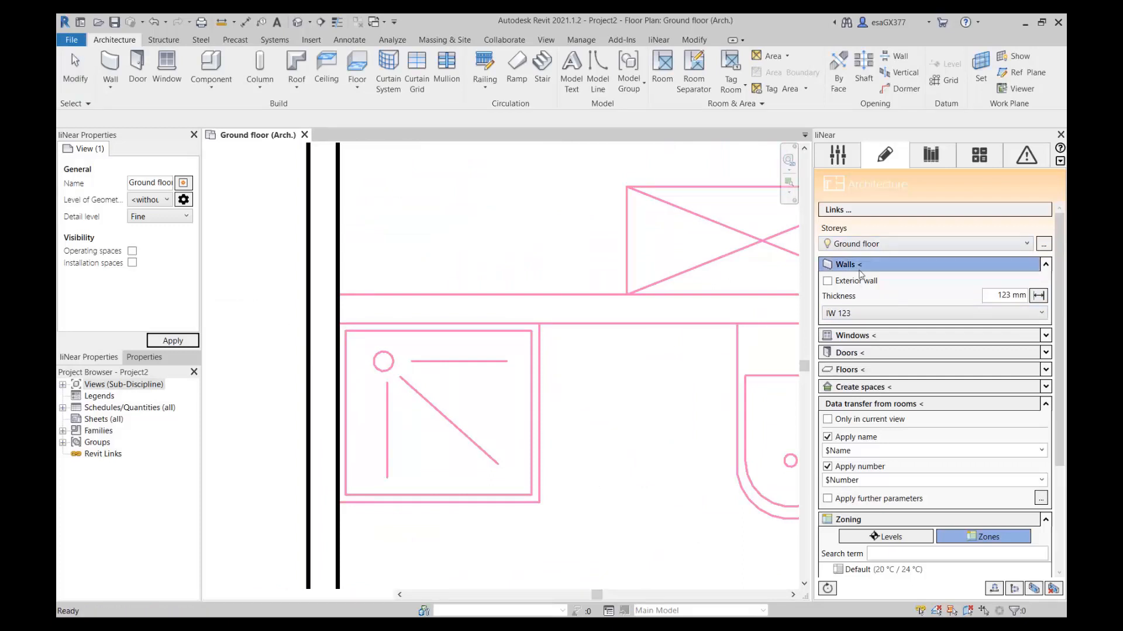
left_click(323, 309)
scroll(458, 310, "down", 4)
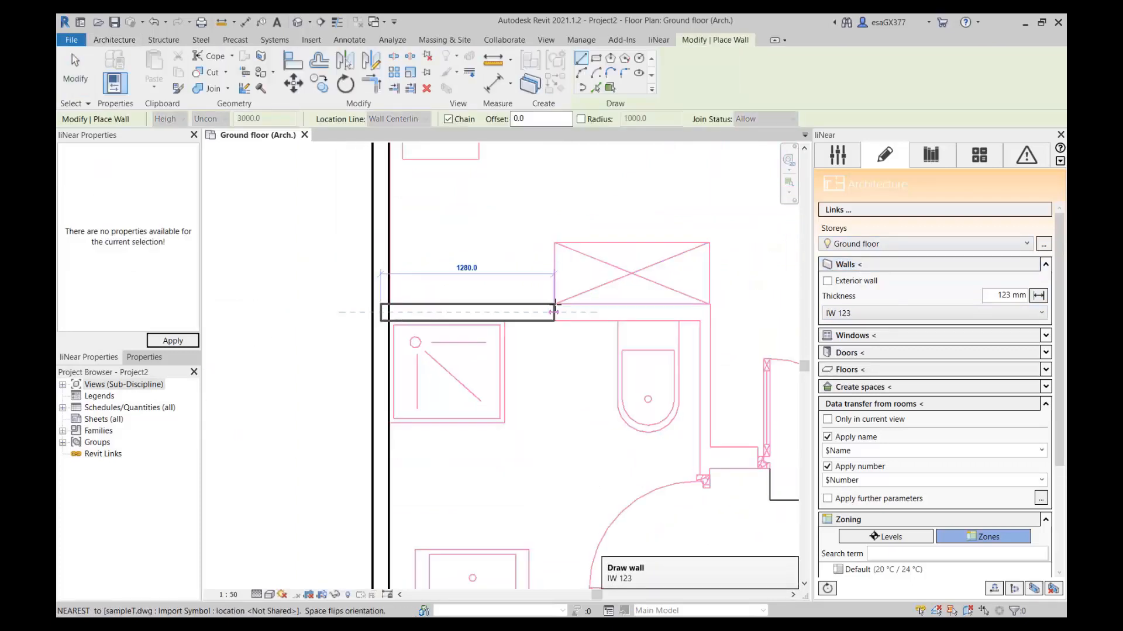
middle_click_drag(644, 311, 485, 313)
scroll(500, 313, "up", 2)
left_click(572, 314)
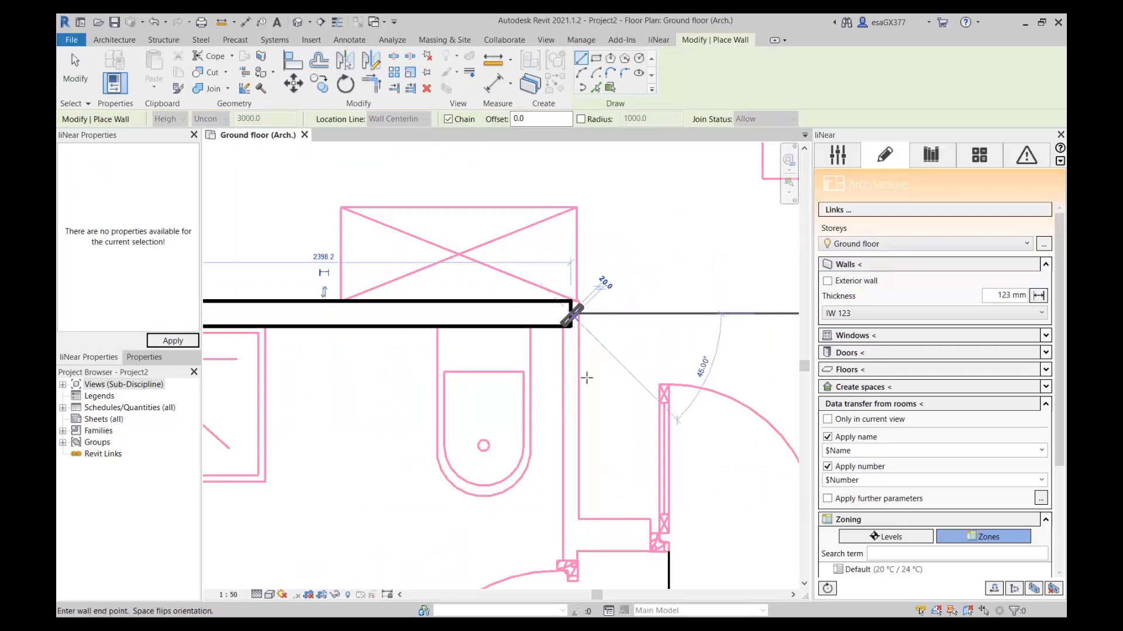
middle_click_drag(572, 527, 598, 409)
scroll(597, 409, "up", 1)
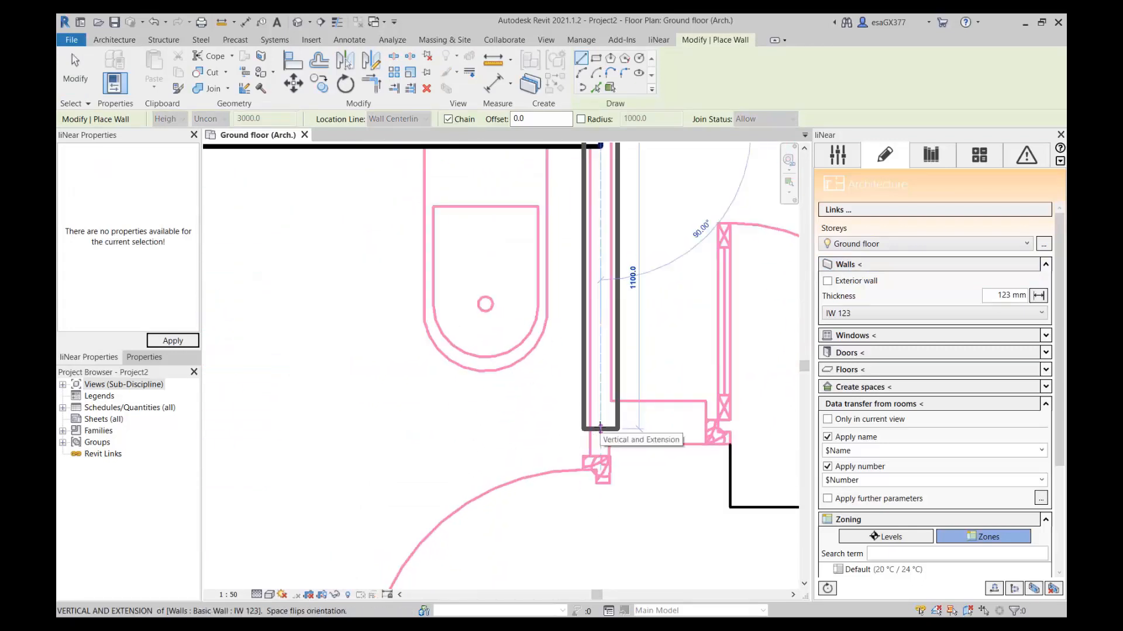
left_click(600, 428)
Continue the interior wall along the hallway's upper edge to the right exterior wall and end wall placement.
scroll(705, 421, "down", 2)
middle_click_drag(755, 429, 485, 436)
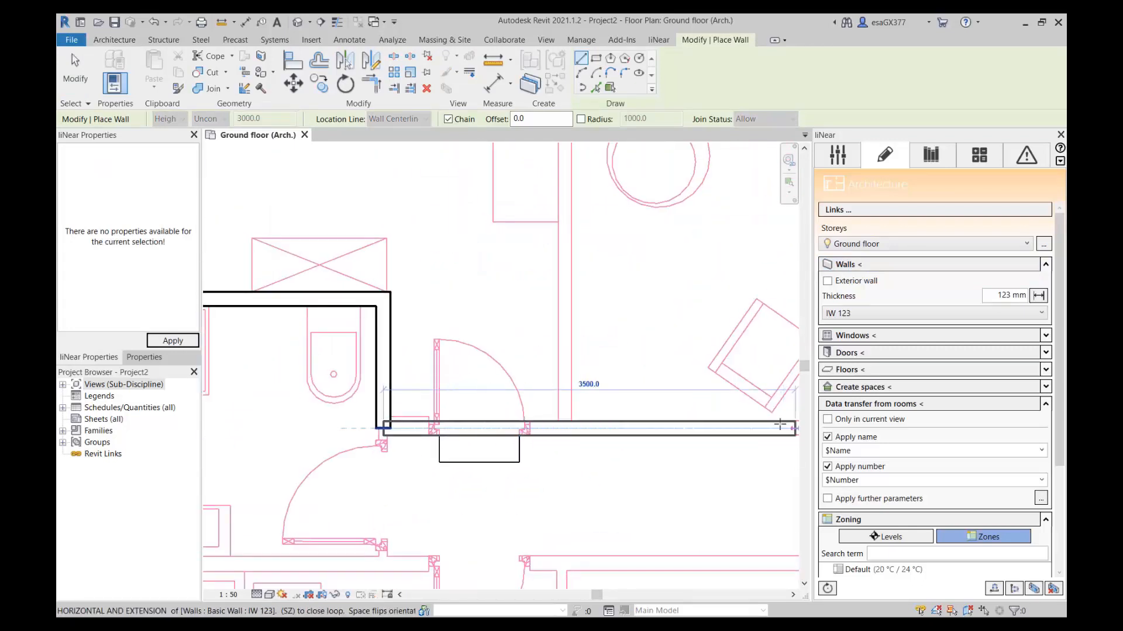
scroll(754, 425, "down", 3)
scroll(656, 426, "up", 5)
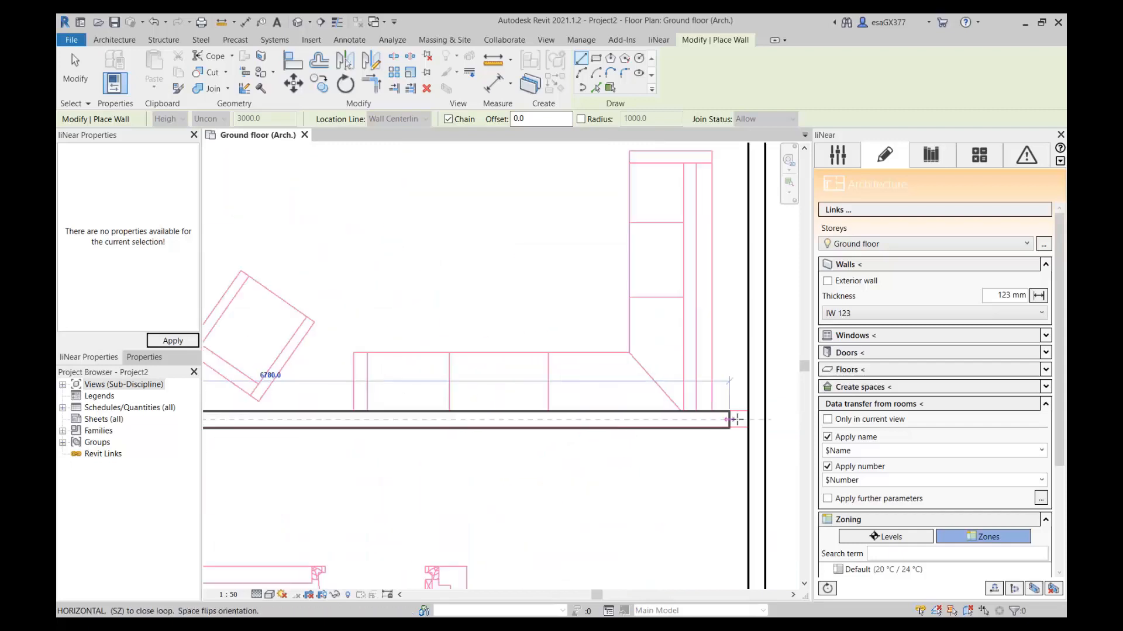
left_click(757, 420)
scroll(615, 424, "down", 2)
scroll(373, 410, "down", 2)
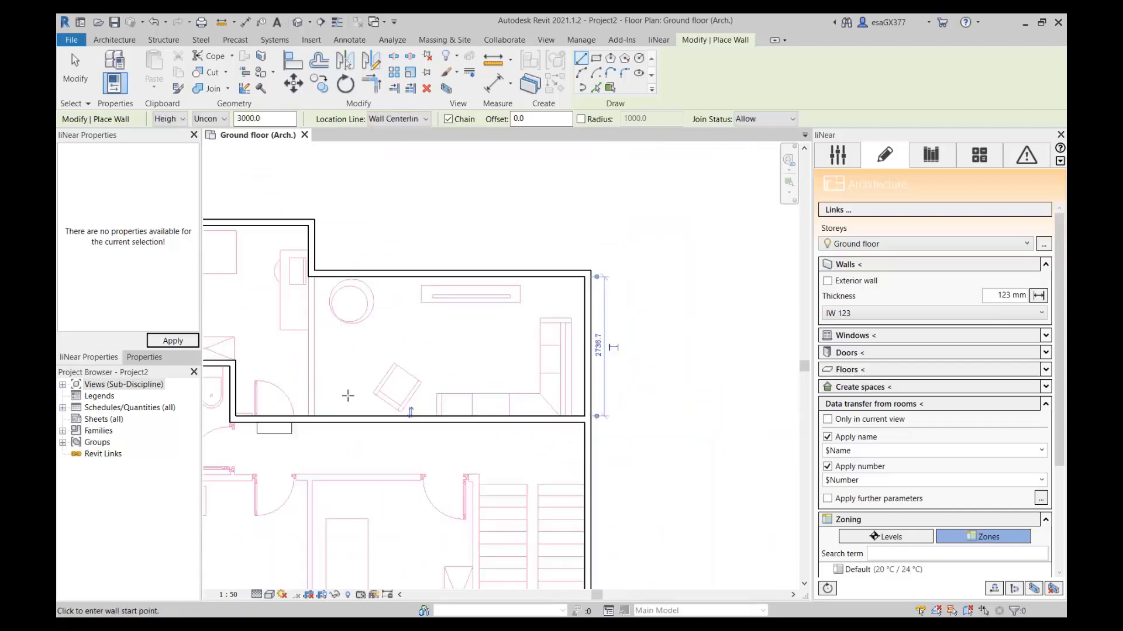
middle_click_drag(348, 396, 558, 454)
key("Escape")
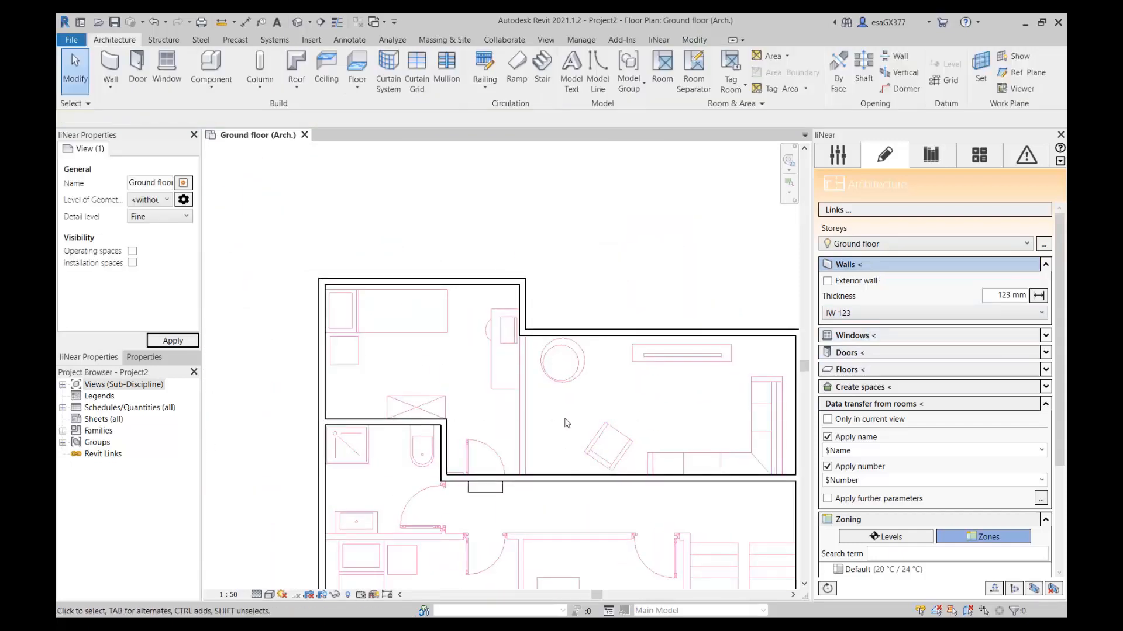
Draw an IW 123 wall between the upper-left bedroom and the living room, from the hallway wall up to the exterior wall.
scroll(545, 480, "up", 4)
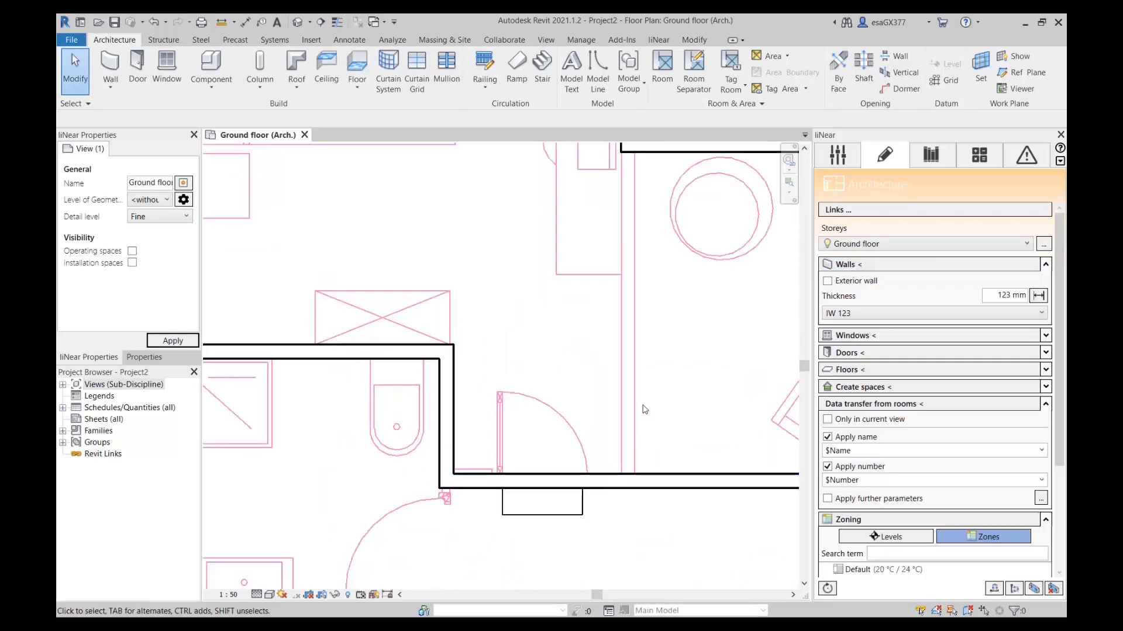
left_click(851, 263)
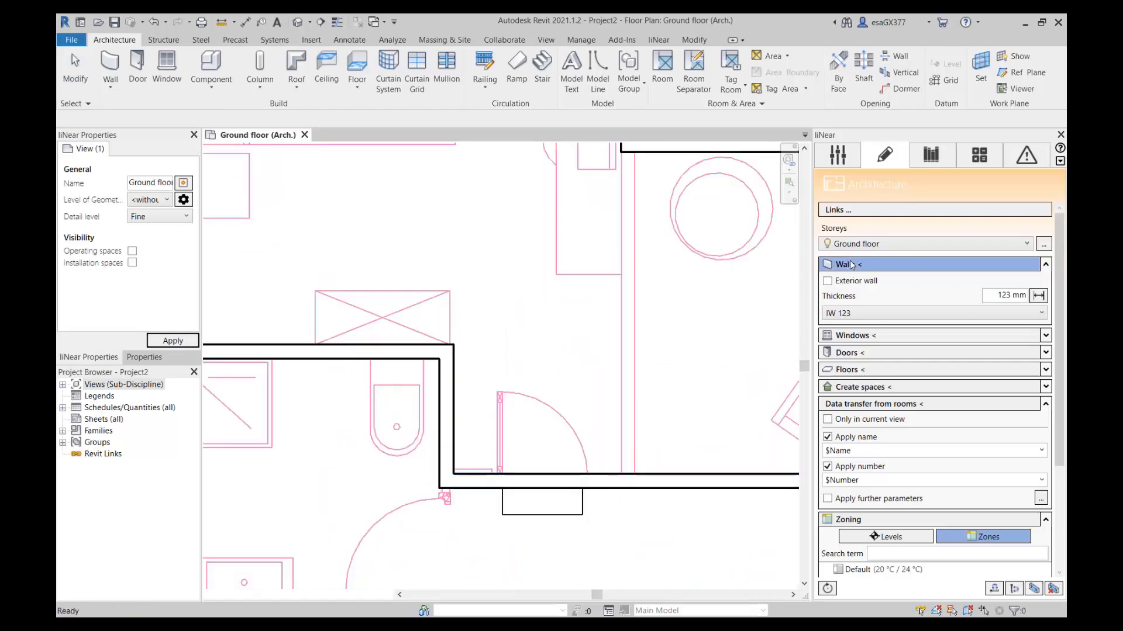
left_click(629, 482)
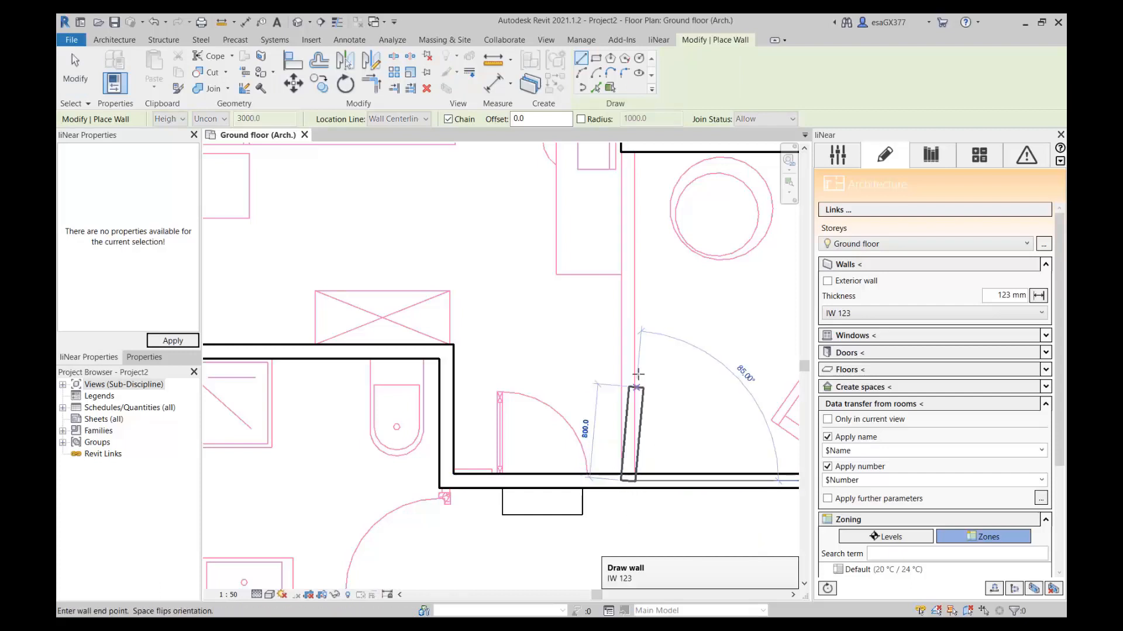
scroll(636, 371, "down", 2)
middle_click_drag(638, 319, 586, 246)
scroll(611, 369, "up", 3)
left_click(628, 340)
scroll(611, 381, "down", 5)
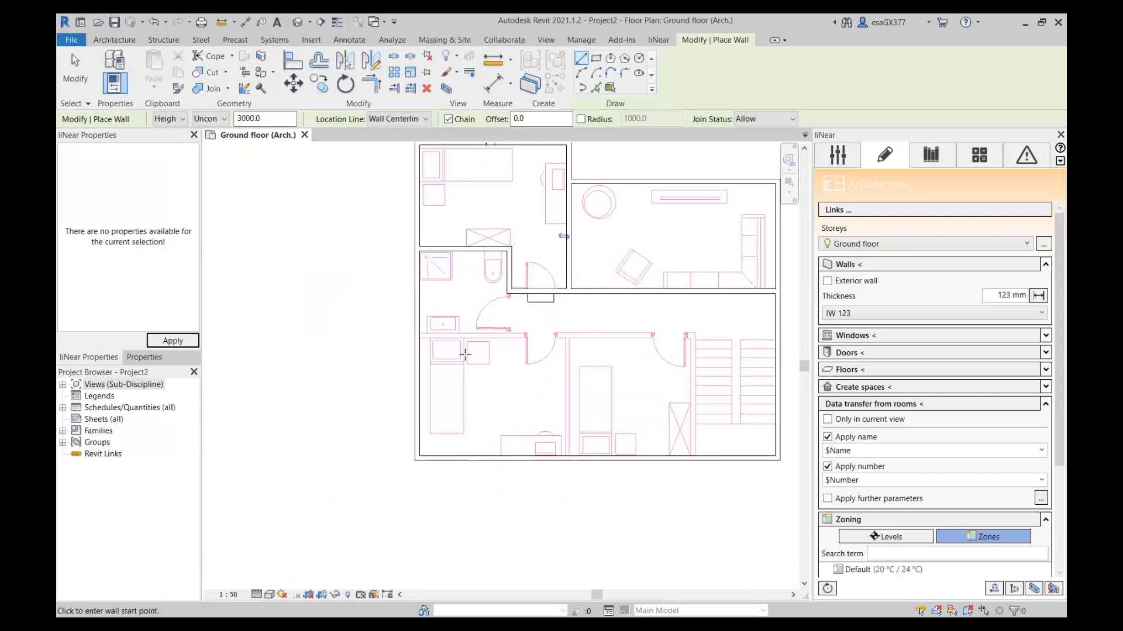
Draw an IW 123 wall along the hallway's lower edge from the left exterior wall to the stairwell.
scroll(464, 353, "up", 3)
scroll(421, 331, "up", 1)
scroll(364, 321, "up", 2)
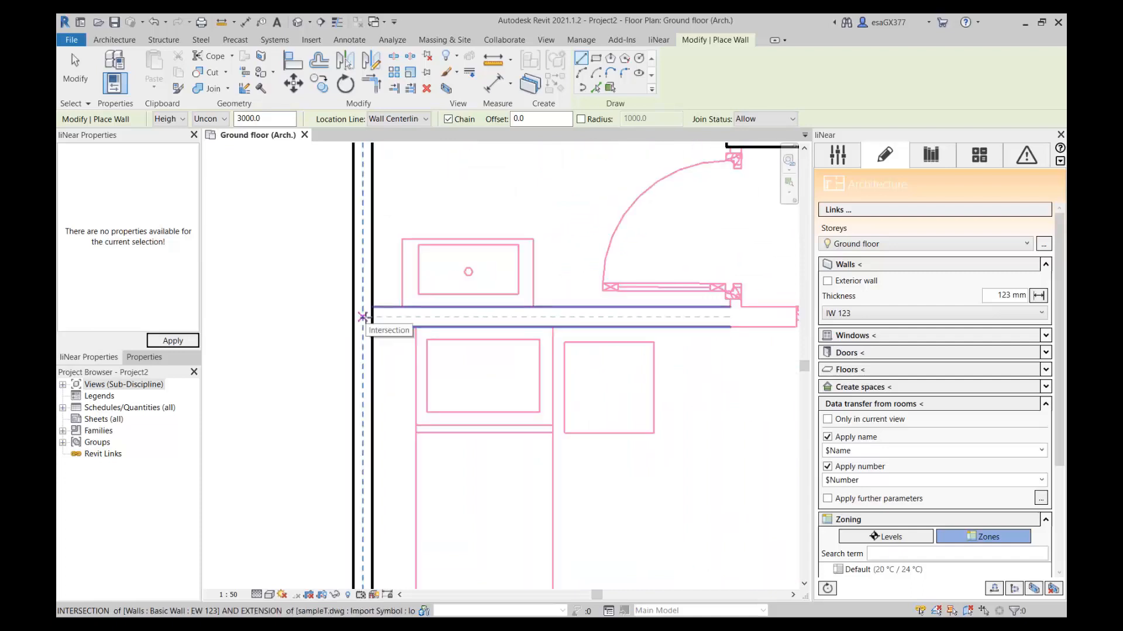
left_click(375, 326)
scroll(526, 322, "down", 4)
middle_click_drag(534, 321, 363, 329)
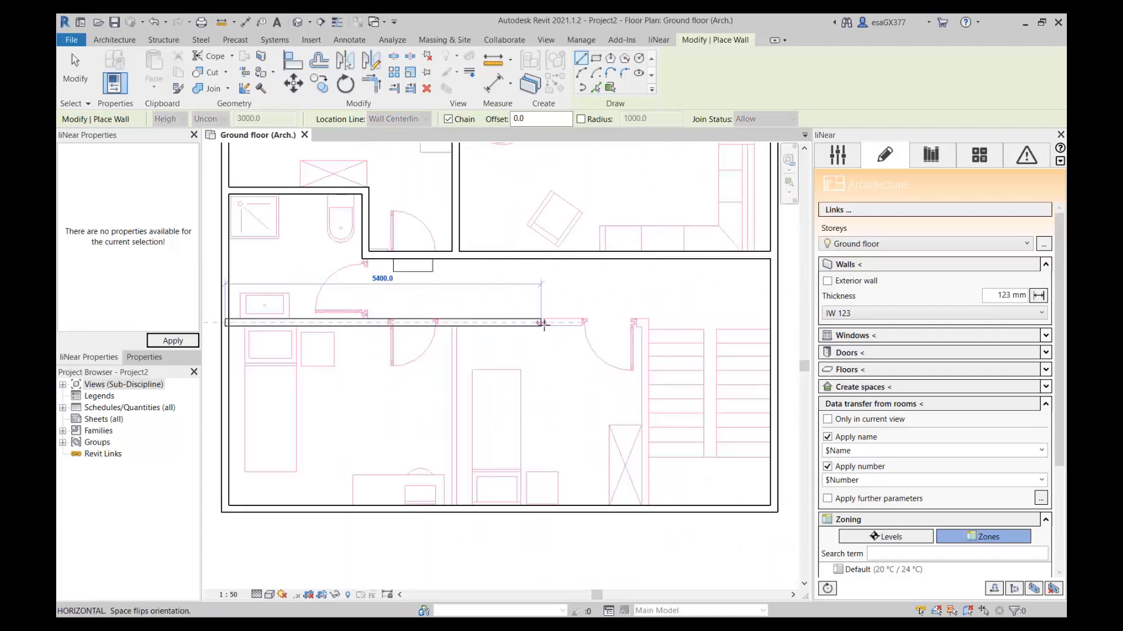
scroll(631, 323, "up", 4)
left_click(655, 323)
scroll(656, 436, "down", 2)
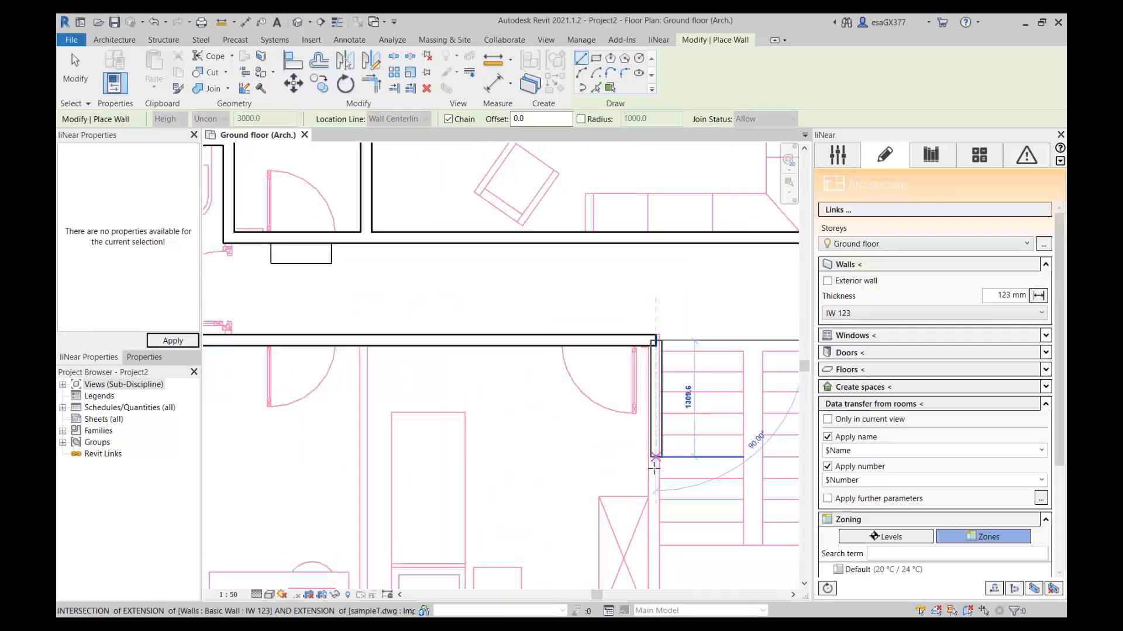
Continue the IW 123 wall down the stairwell's left side to the lower exterior wall.
middle_click_drag(657, 456, 649, 324)
scroll(655, 446, "up", 3)
left_click(625, 452)
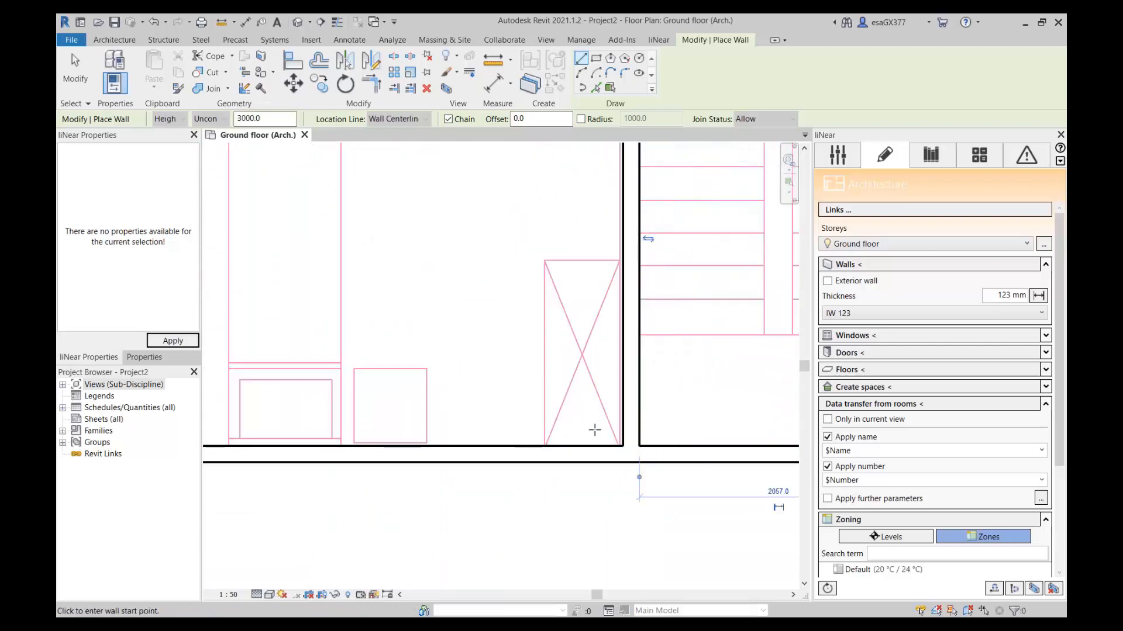
Draw an IW 123 wall between the two lower bedrooms from the hallway wall to the lower exterior wall and end wall placement.
scroll(593, 431, "down", 3)
left_click(870, 266)
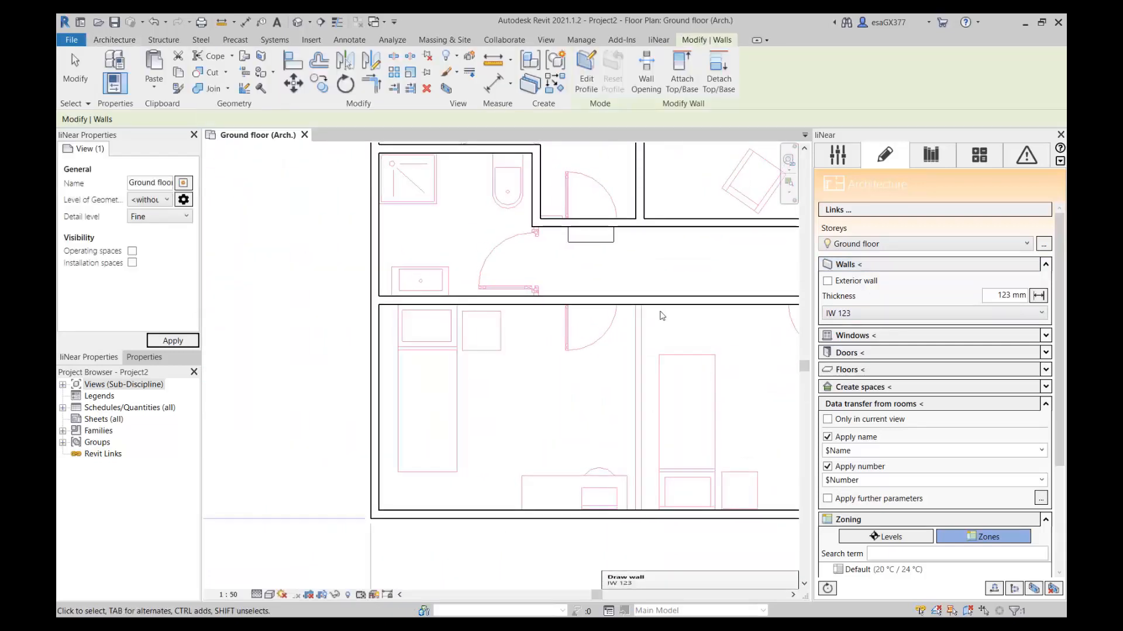
scroll(662, 315, "up", 3)
left_click(617, 290)
scroll(617, 316, "down", 3)
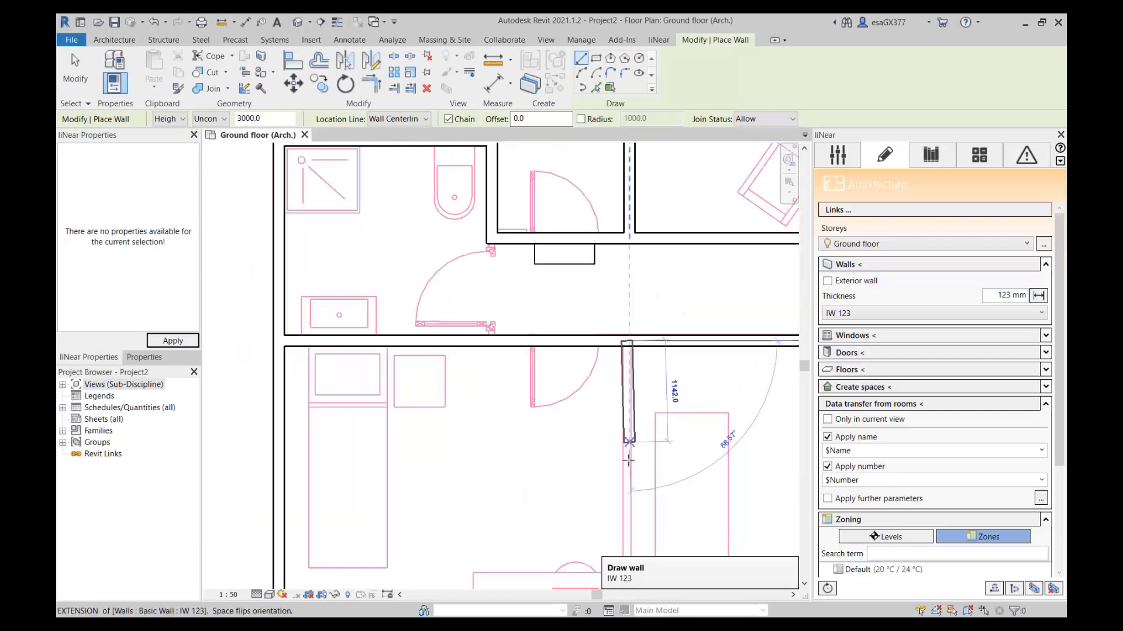
scroll(596, 516, "up", 3)
left_click(596, 516)
key("Escape")
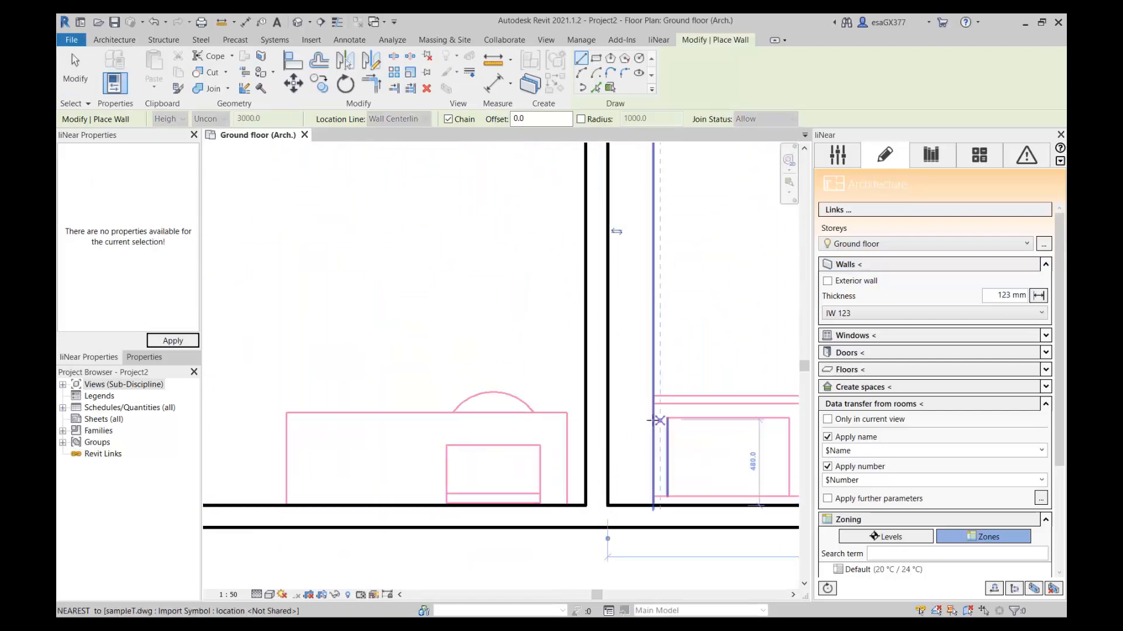
scroll(644, 404, "down", 3)
scroll(605, 374, "down", 2)
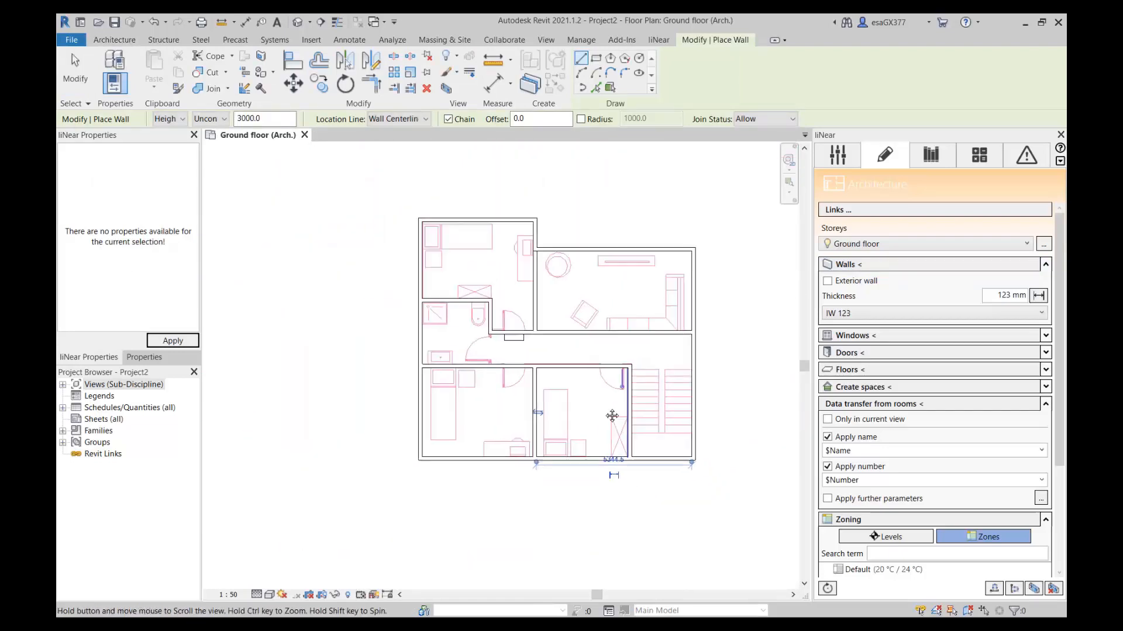
key("Escape")
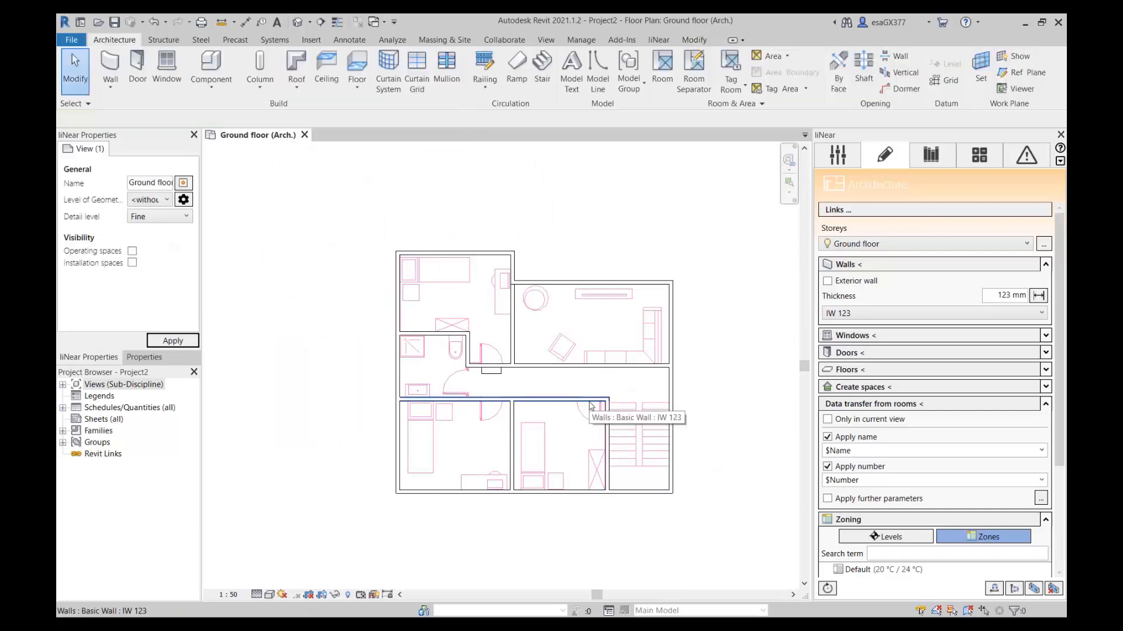
Show the window settings instead of the wall settings and set the floor plan's visual style to Wireframe.
scroll(591, 405, "up", 1)
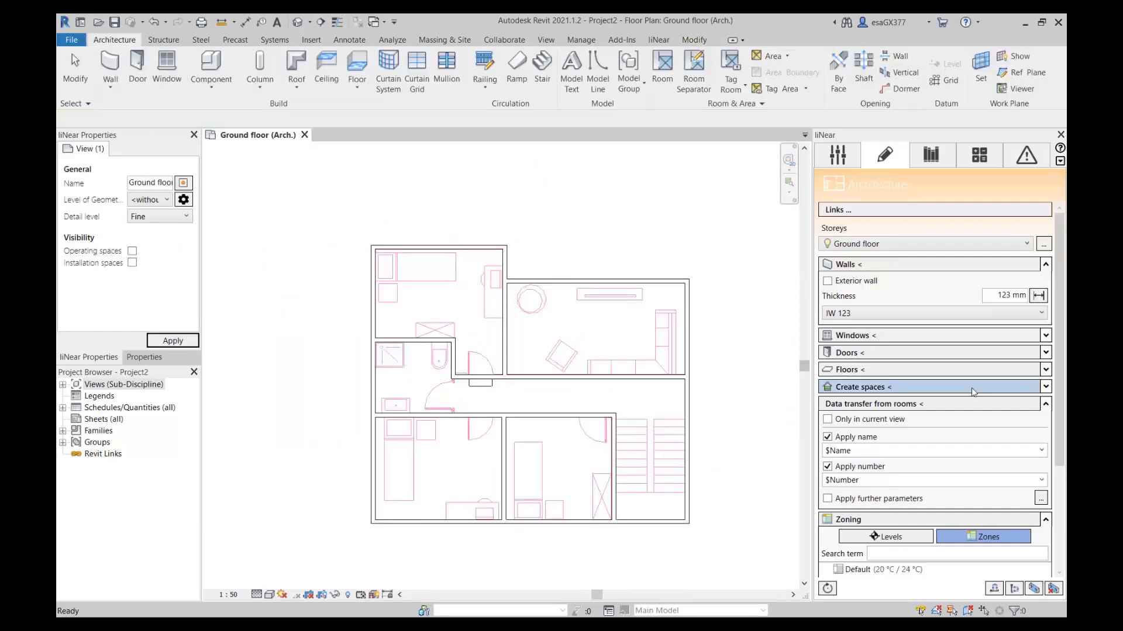
left_click(1047, 265)
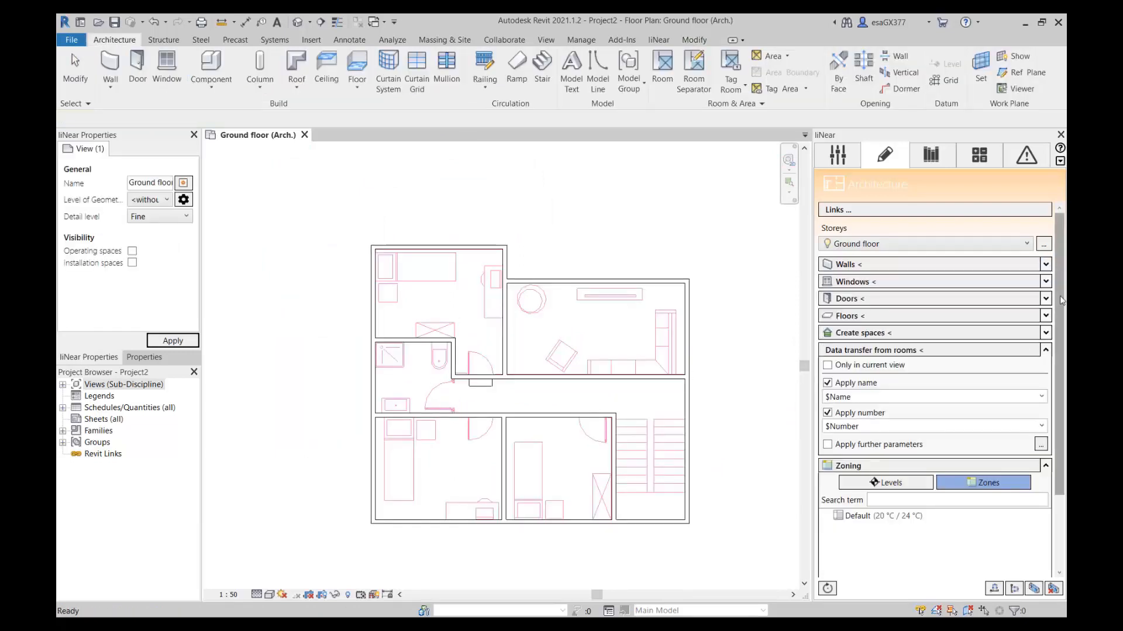
left_click_drag(1056, 265, 1056, 288)
left_click(1046, 258)
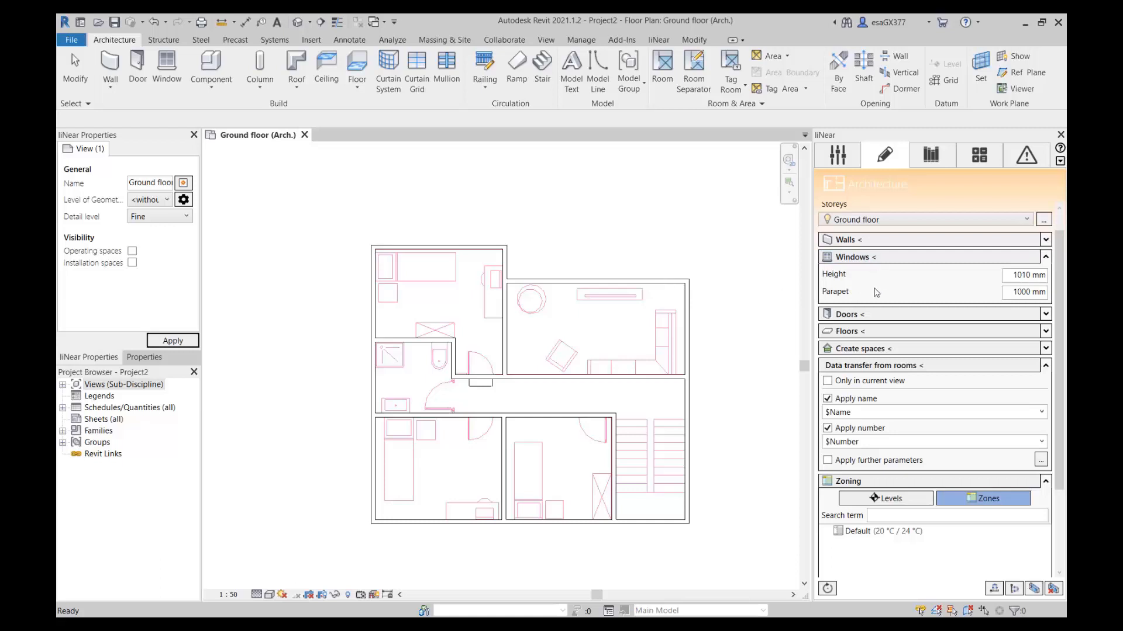
left_click(269, 594)
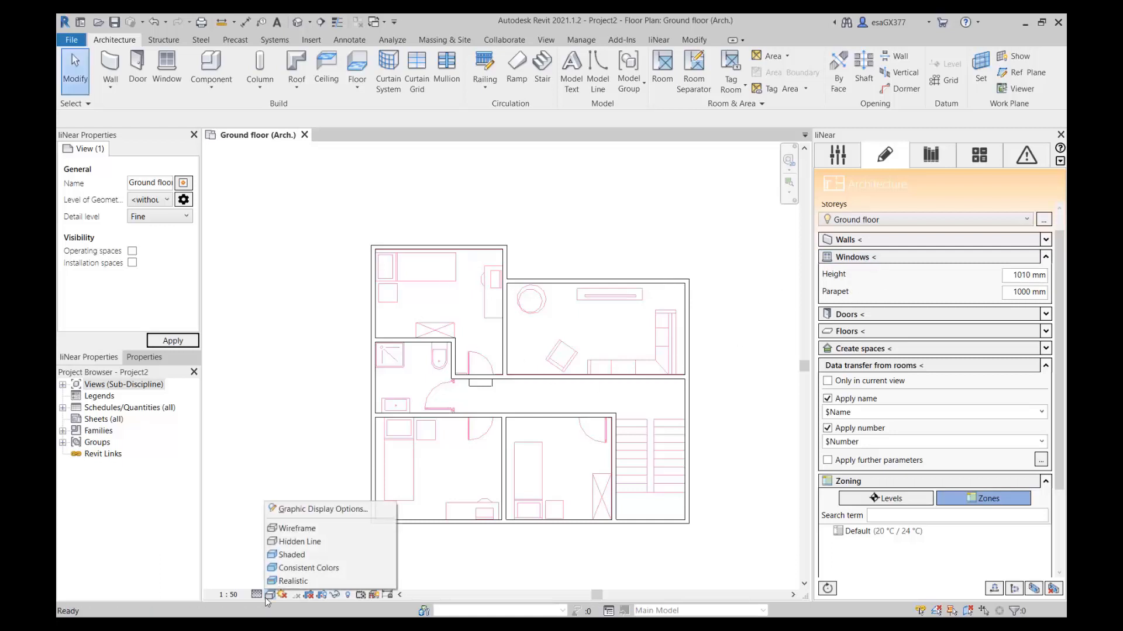
left_click(307, 529)
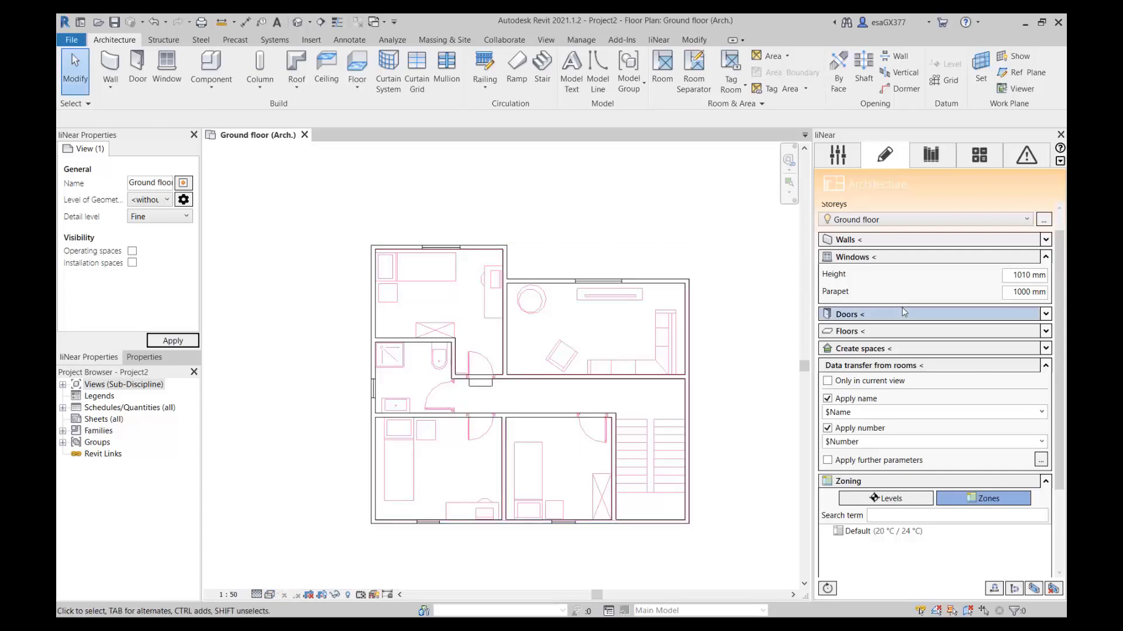
Place a window 1010 mm high with a 1000 mm parapet across the drawn opening in the upper-left bedroom's upper exterior wall.
left_click(904, 260)
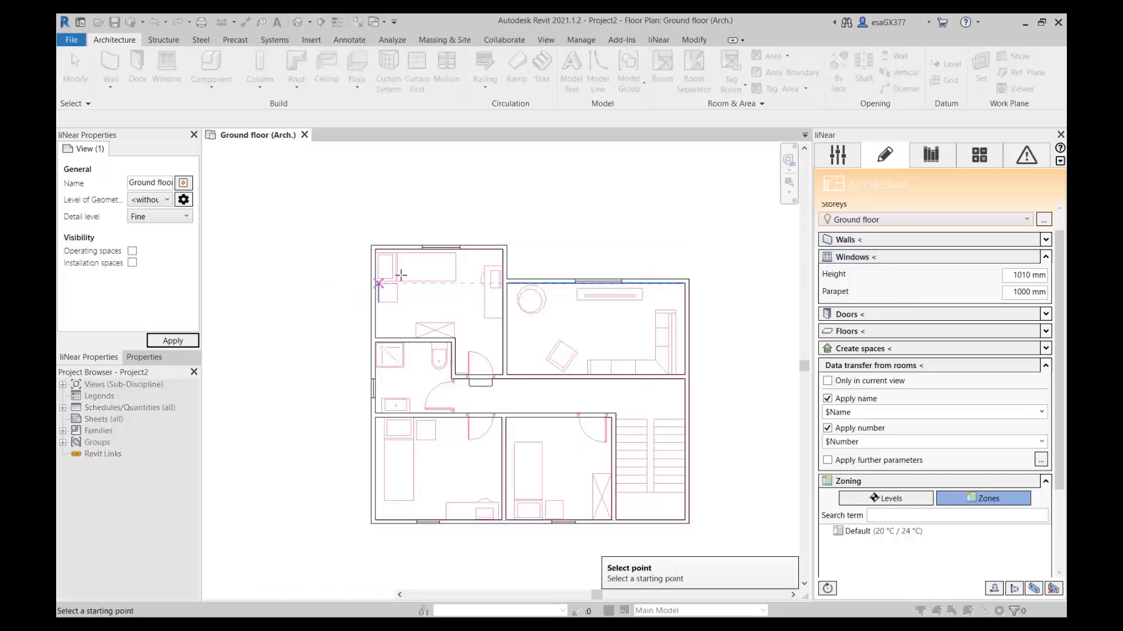
scroll(426, 253, "up", 4)
scroll(414, 238, "up", 3)
left_click(424, 238)
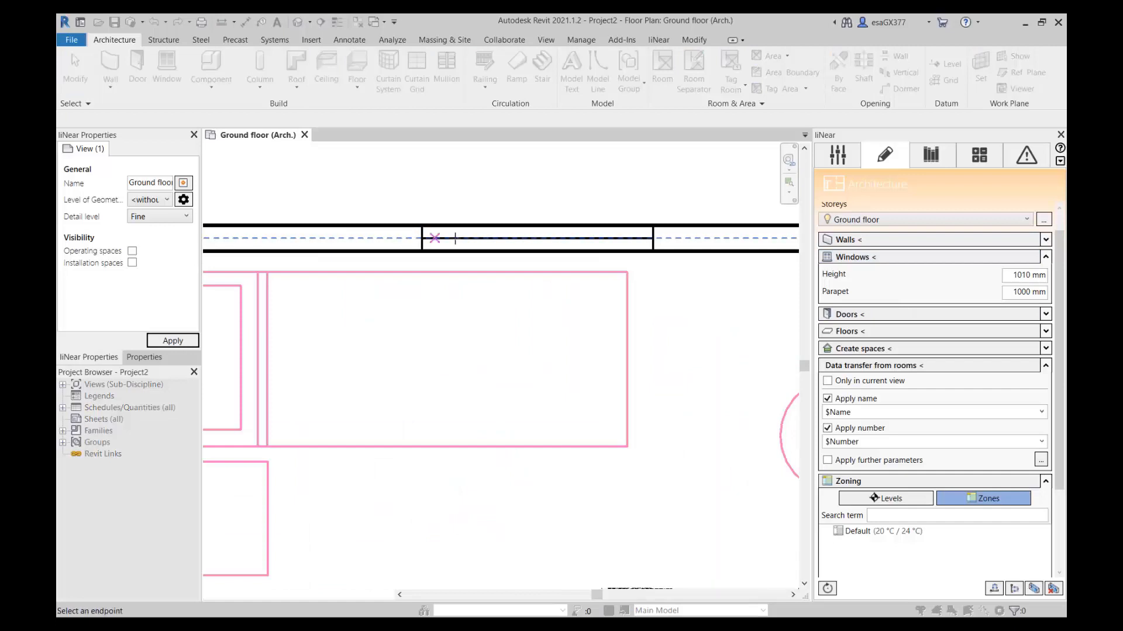
left_click(653, 237)
scroll(490, 272, "down", 1)
scroll(485, 281, "down", 3)
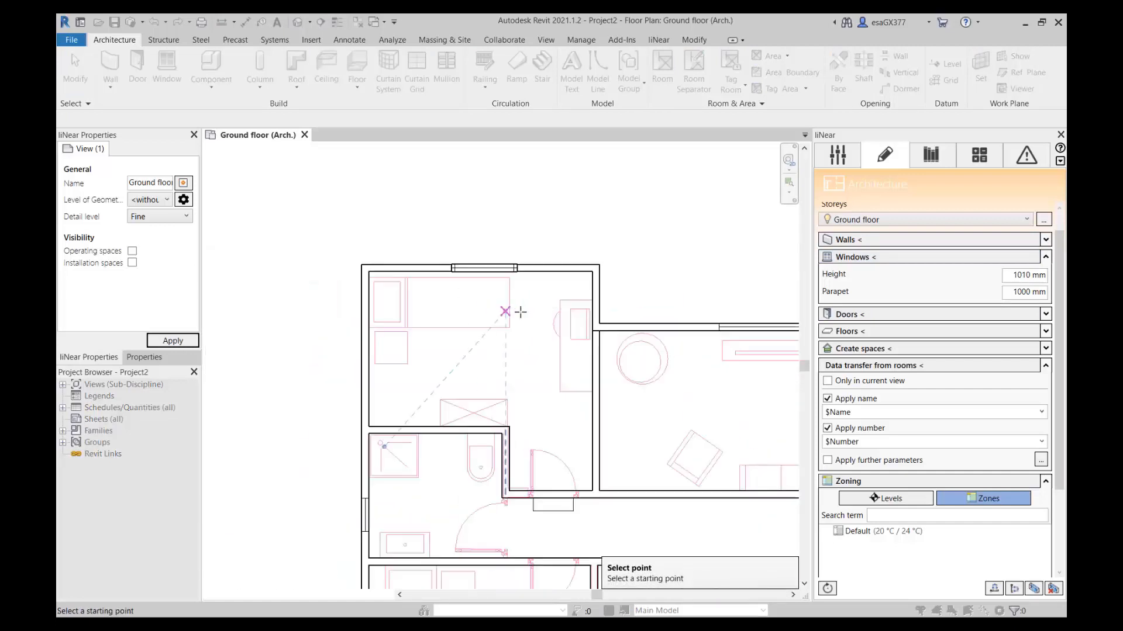
Place a window across the drawn opening in the living room's upper exterior wall.
scroll(728, 338, "up", 2)
scroll(771, 336, "down", 1)
scroll(602, 321, "up", 1)
left_click(580, 313)
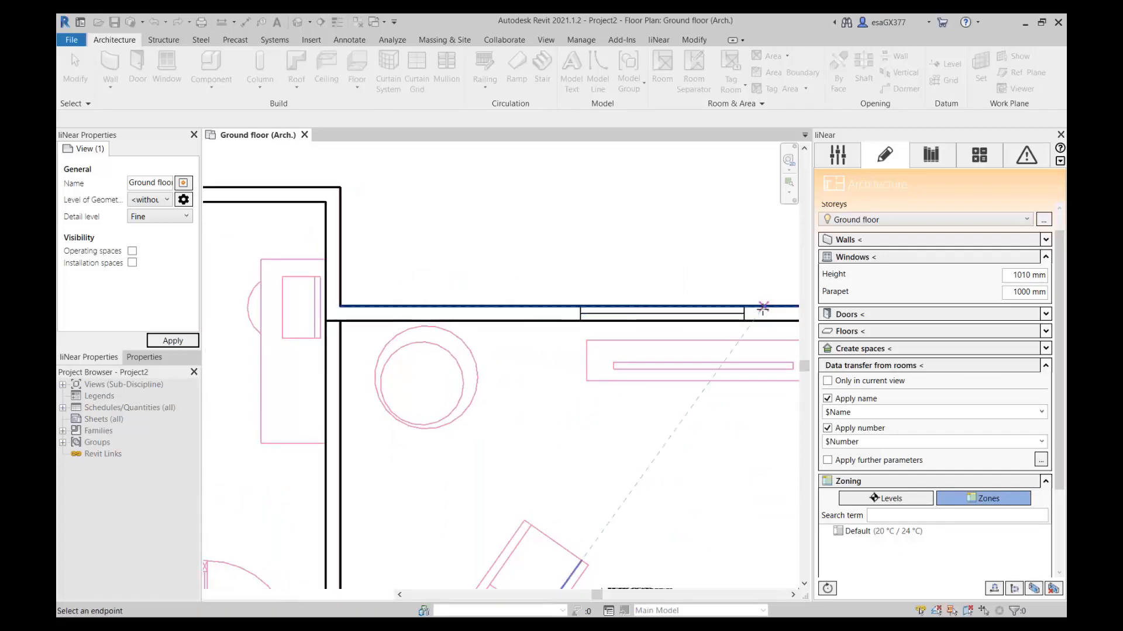
left_click(742, 314)
scroll(576, 358, "down", 3)
scroll(633, 244, "up", 1)
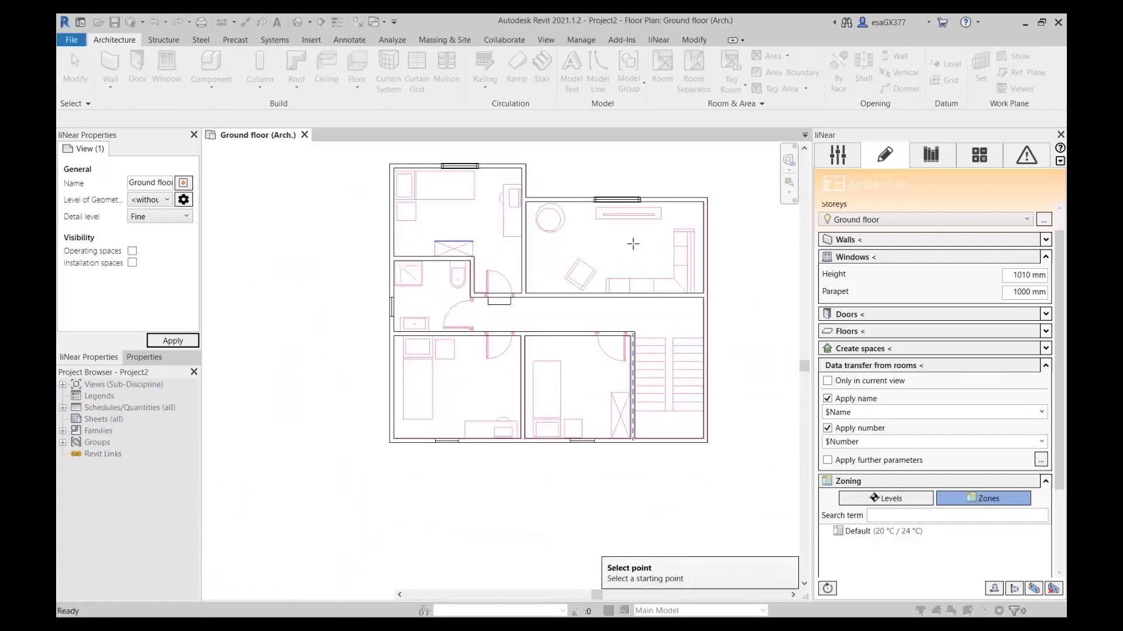
Place a window across the drawn opening in the exterior wall of the lower bedroom beside the stairwell.
scroll(559, 461, "up", 2)
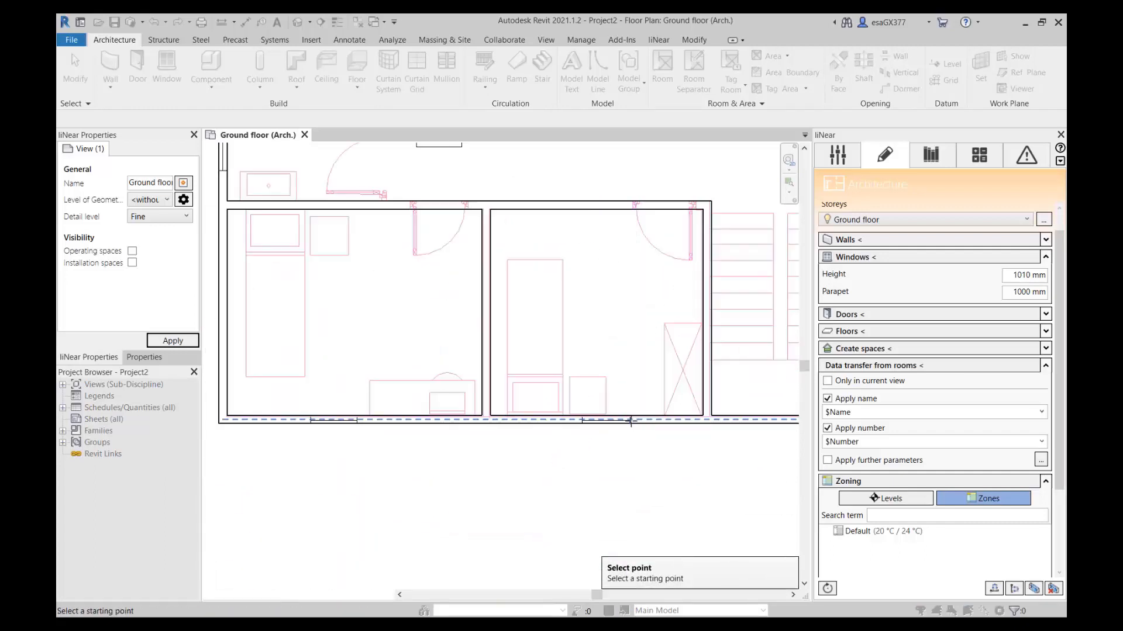
left_click(631, 421)
scroll(582, 420, "up", 2)
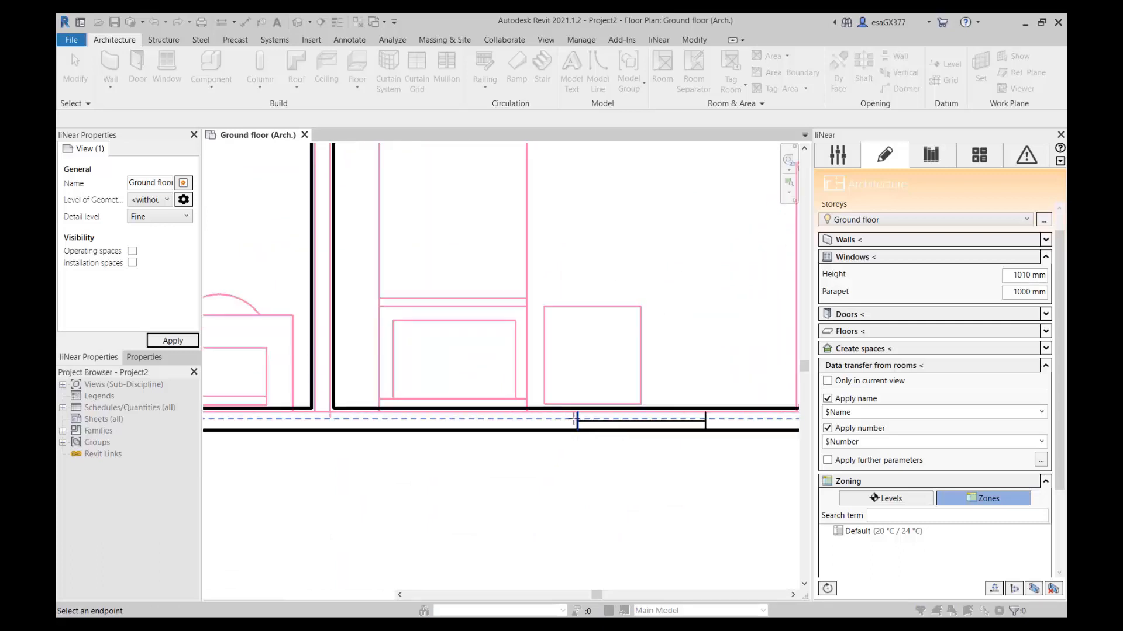
left_click(576, 419)
scroll(576, 419, "down", 3)
Place a window across the drawn opening in the lower-left bedroom's lower exterior wall.
scroll(463, 440, "up", 2)
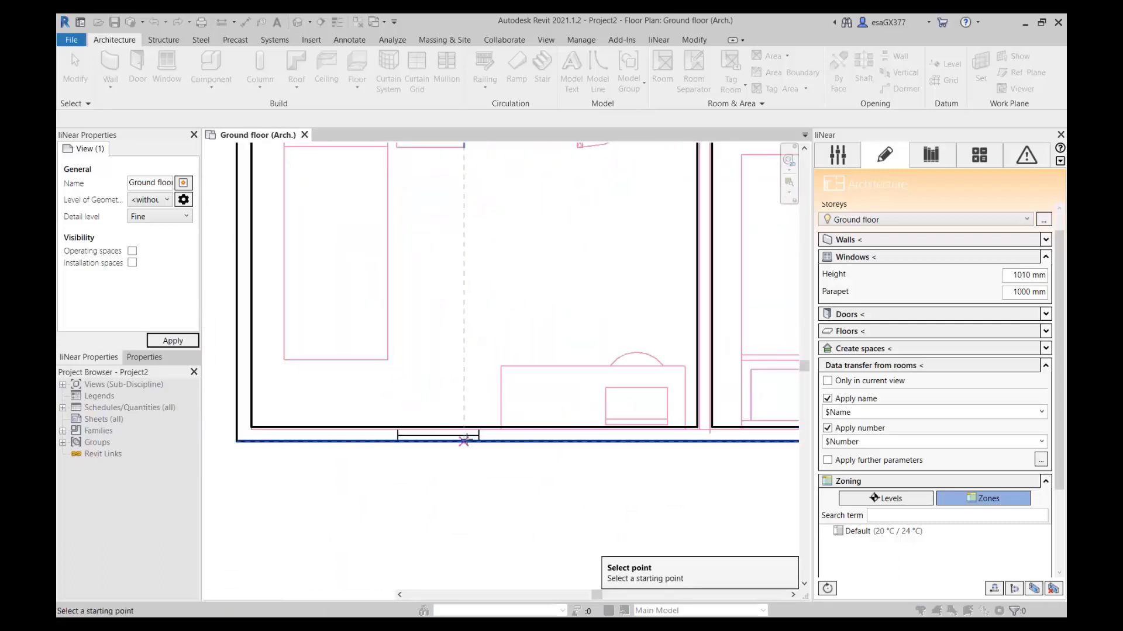
left_click(479, 435)
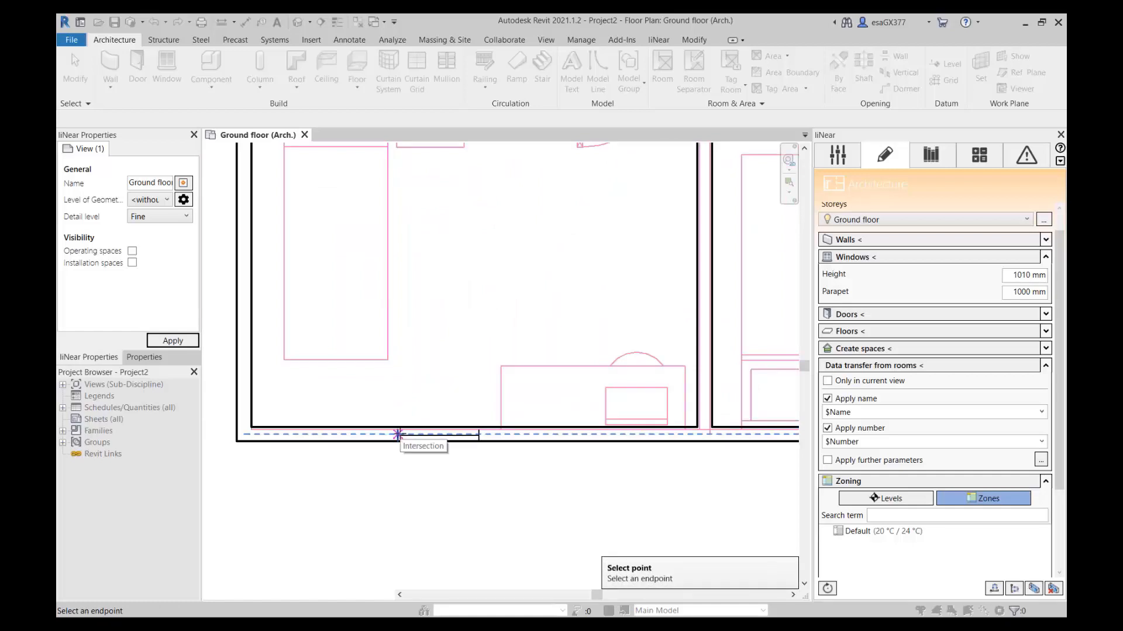
left_click(398, 435)
scroll(442, 419, "down", 2)
Place a window across the drawn opening in the bathroom's left exterior wall and end window placement.
scroll(414, 338, "up", 5)
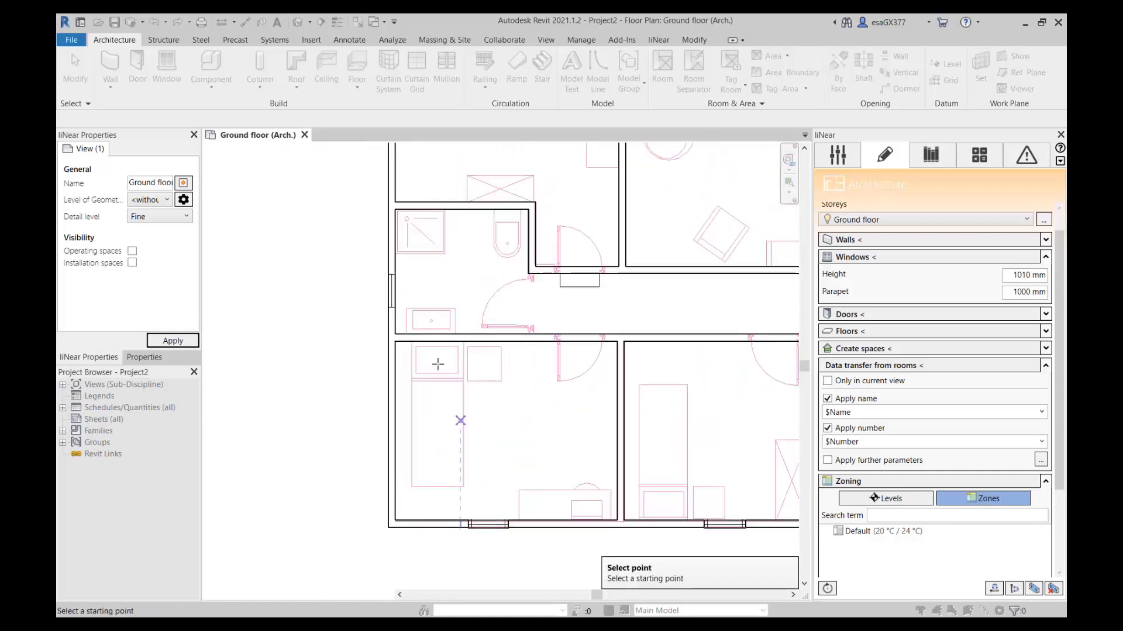
key("Escape")
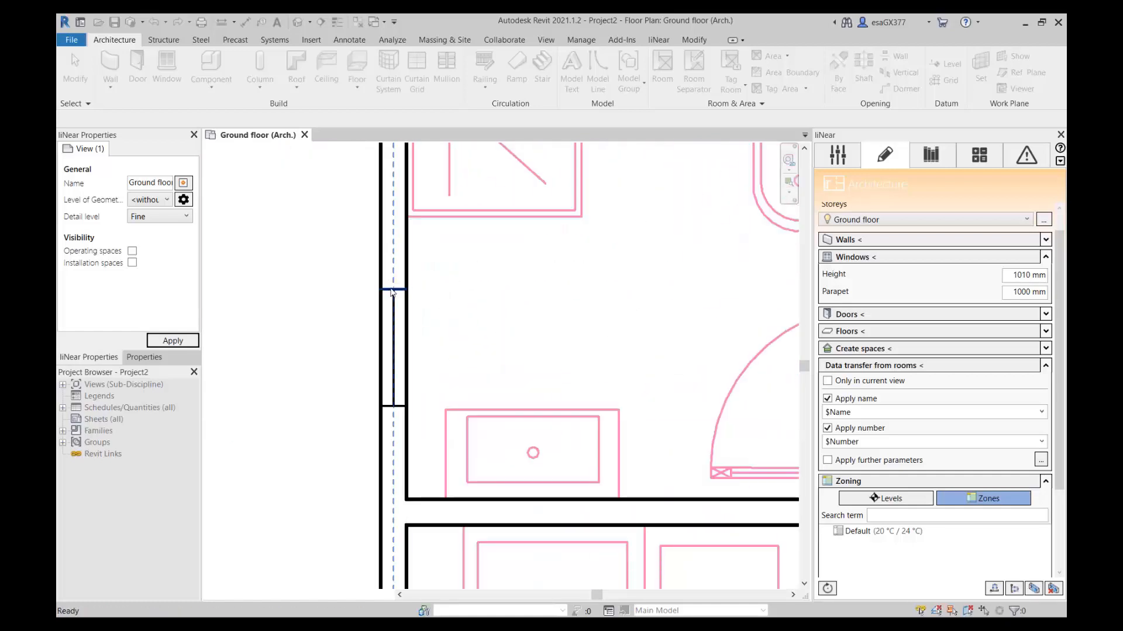
left_click(386, 401)
scroll(449, 348, "down", 5)
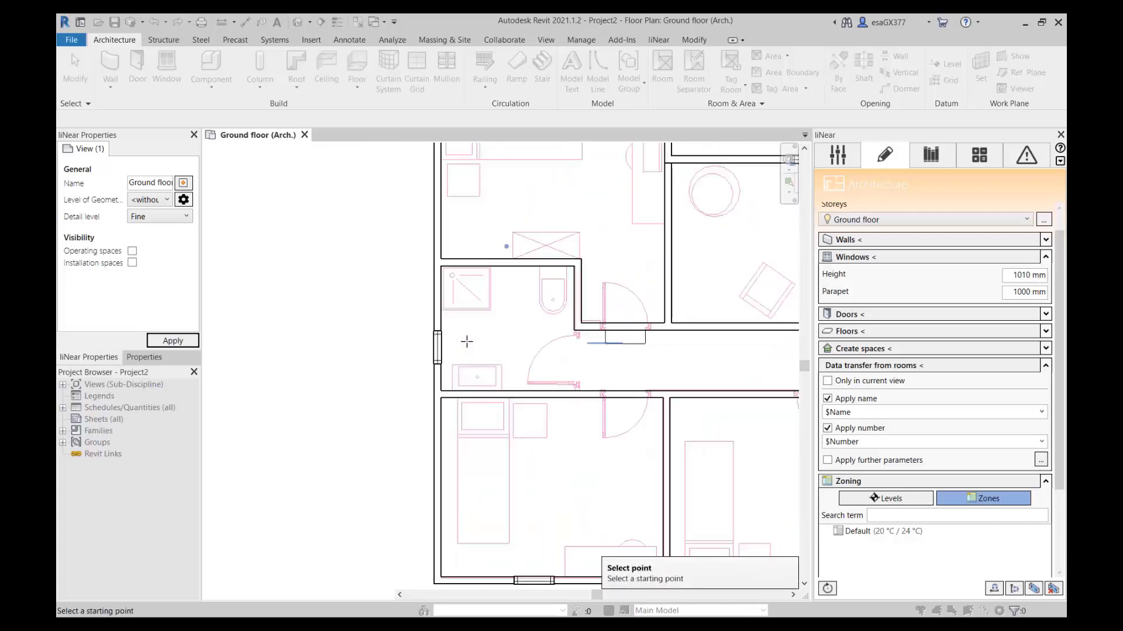
middle_click_drag(492, 338, 456, 319)
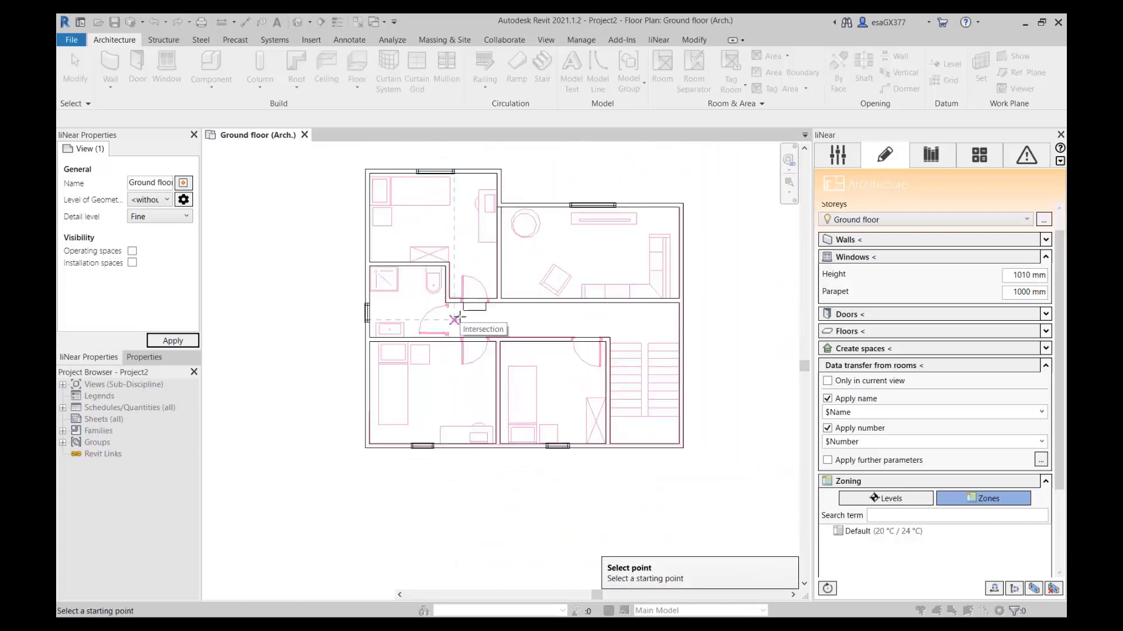
scroll(454, 319, "up", 1)
key("Escape")
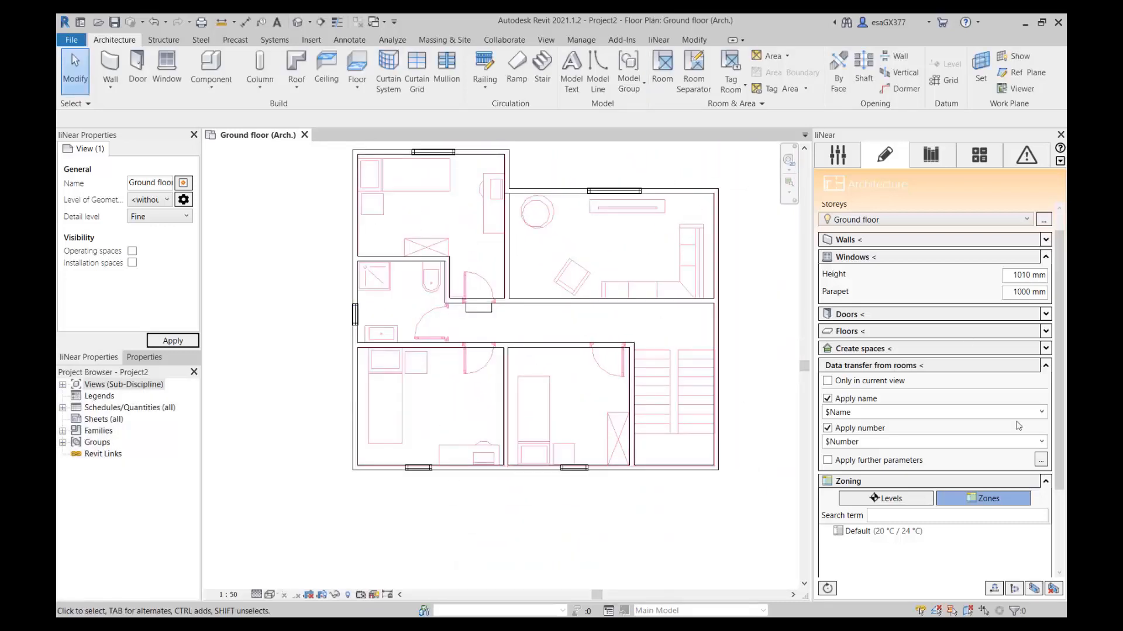
Show the wall settings and take the wall thickness from the existing short interior wall on the bathroom's right side.
left_click(1045, 240)
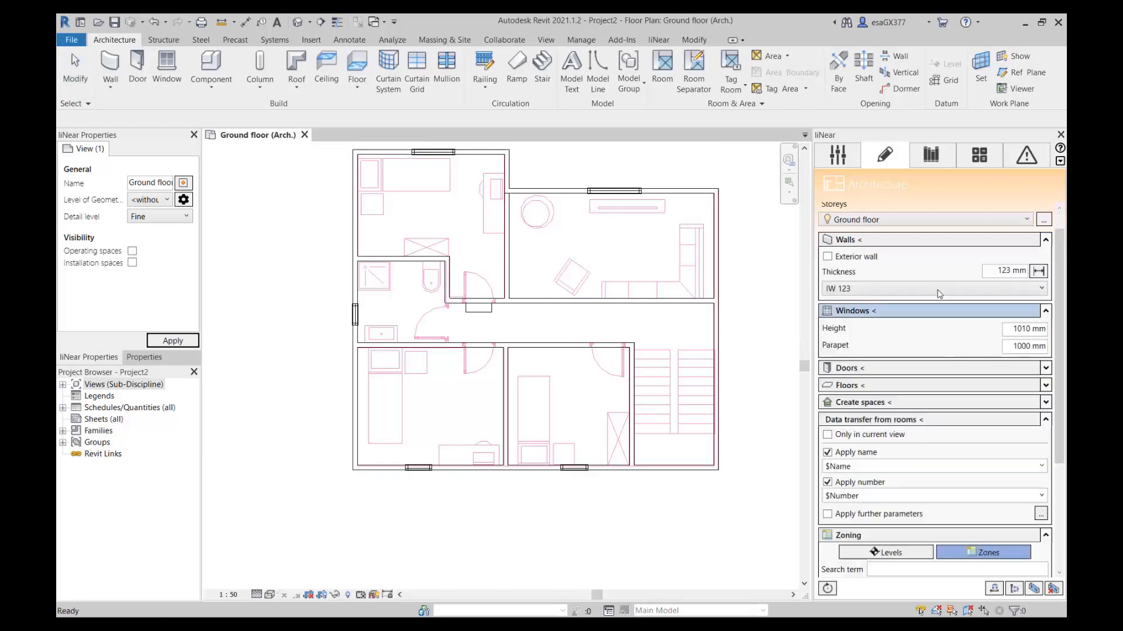
left_click(1042, 272)
scroll(459, 287, "up", 4)
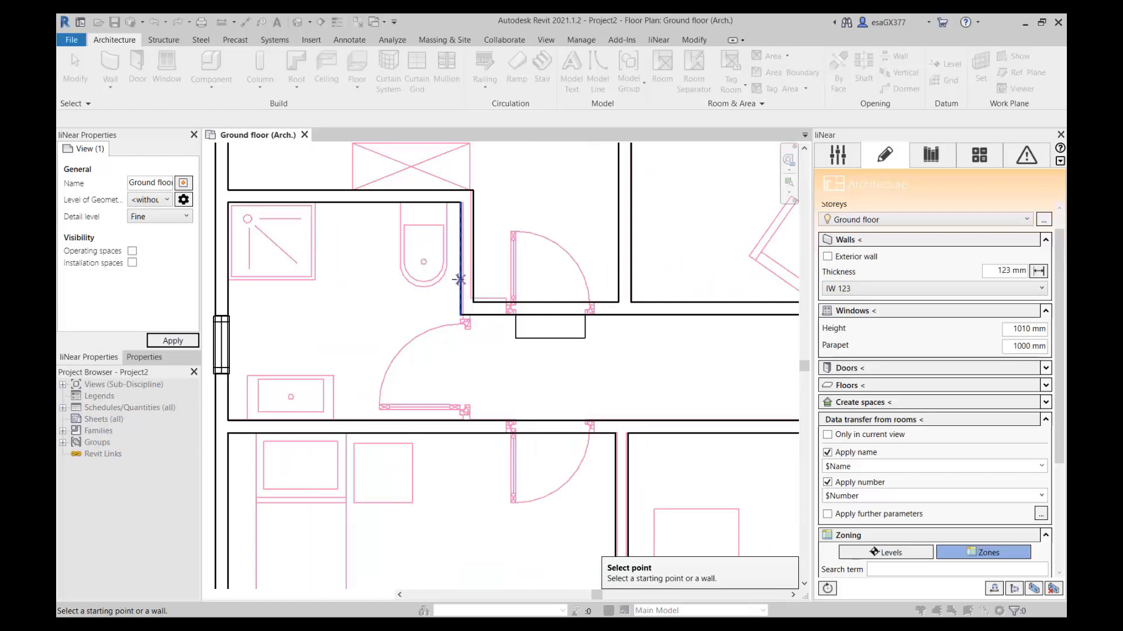
left_click(459, 280)
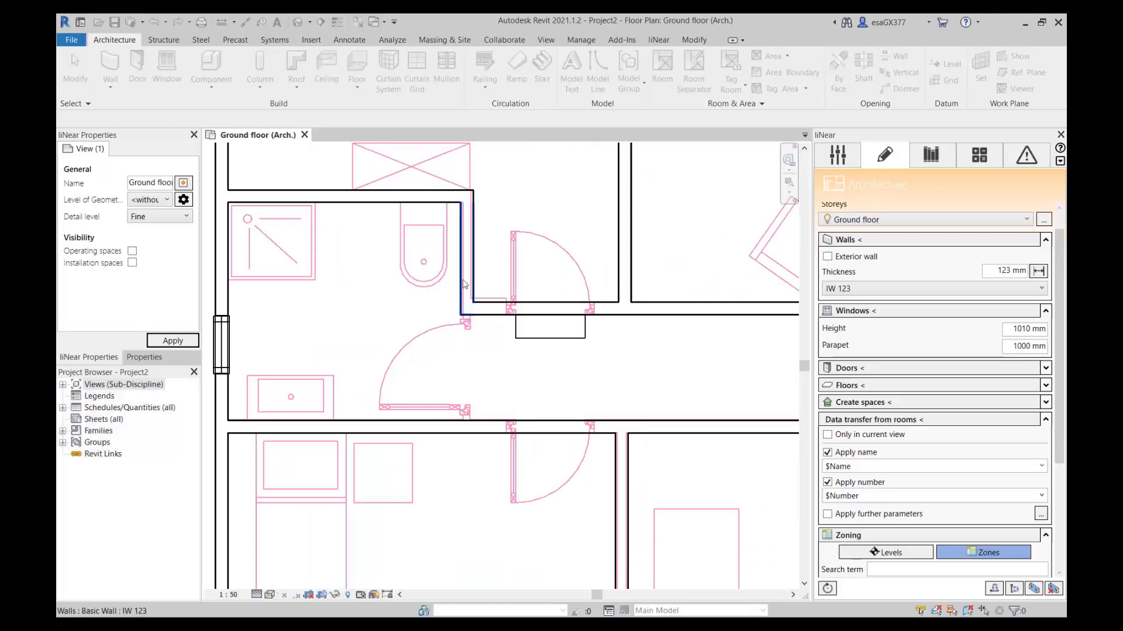
left_click(1039, 271)
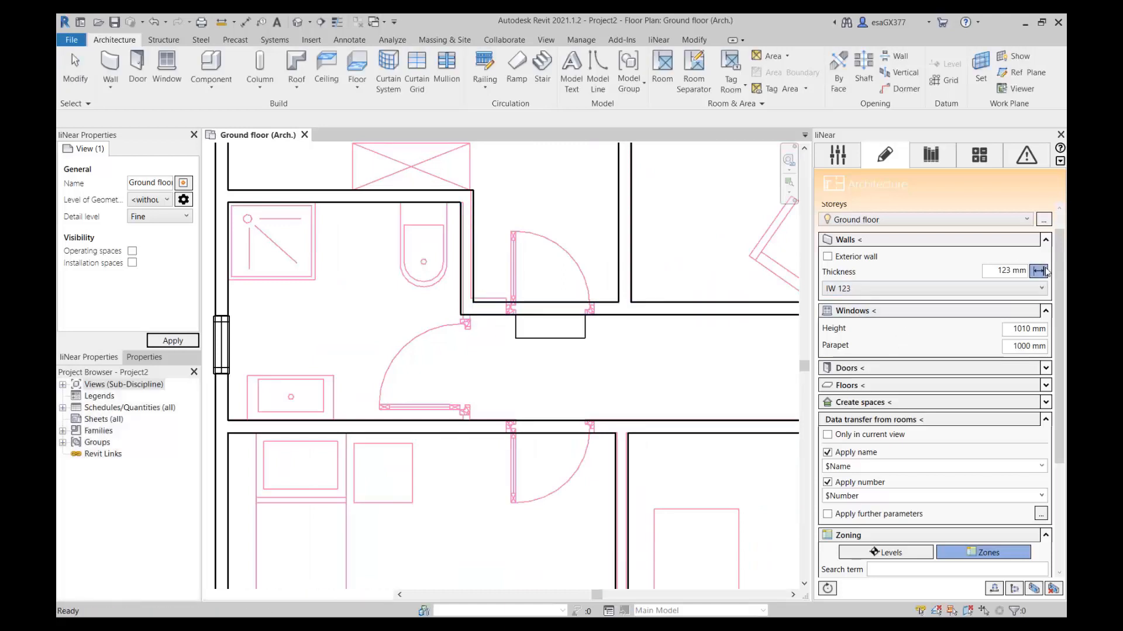
left_click(473, 258)
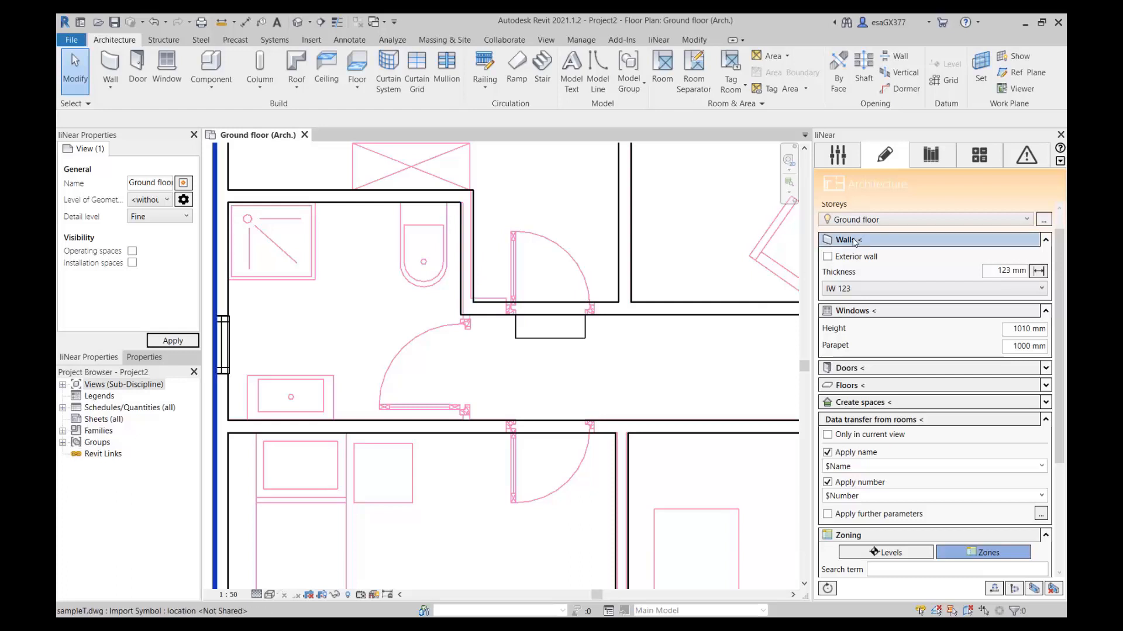
Draw an IW 123 wall across the bathroom door opening, from the hallway's upper wall down to its lower wall.
left_click(855, 242)
left_click(467, 314)
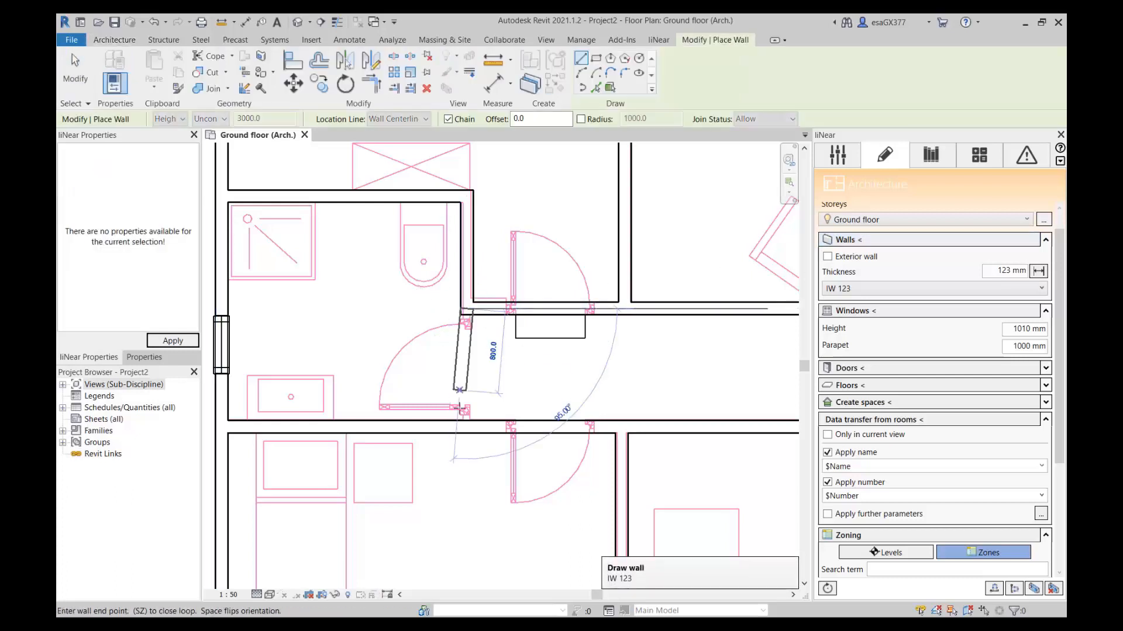
key("Escape")
scroll(639, 328, "down", 3)
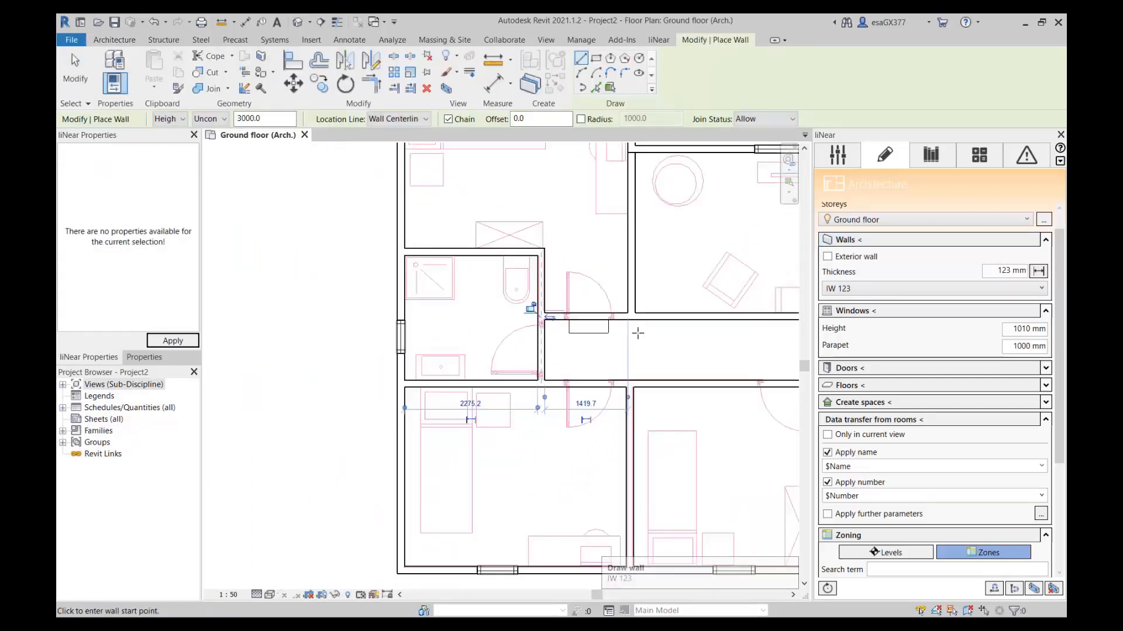
End wall drawing, collapse the wall and window settings, and show the door settings.
key("Escape")
scroll(636, 331, "down", 2)
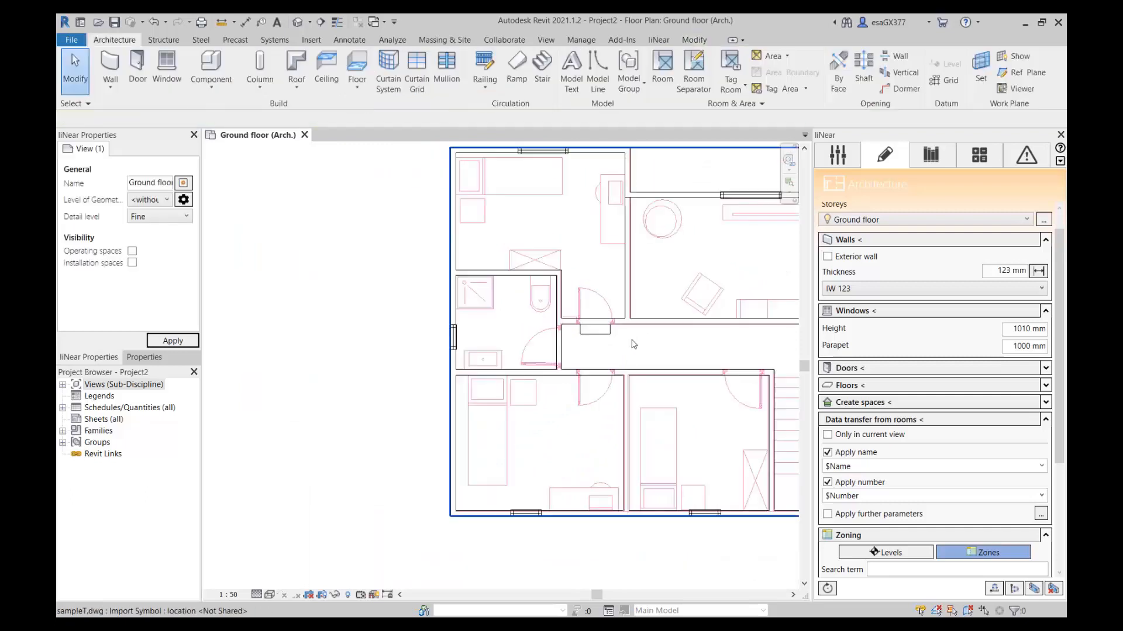
middle_click_drag(652, 343, 538, 335)
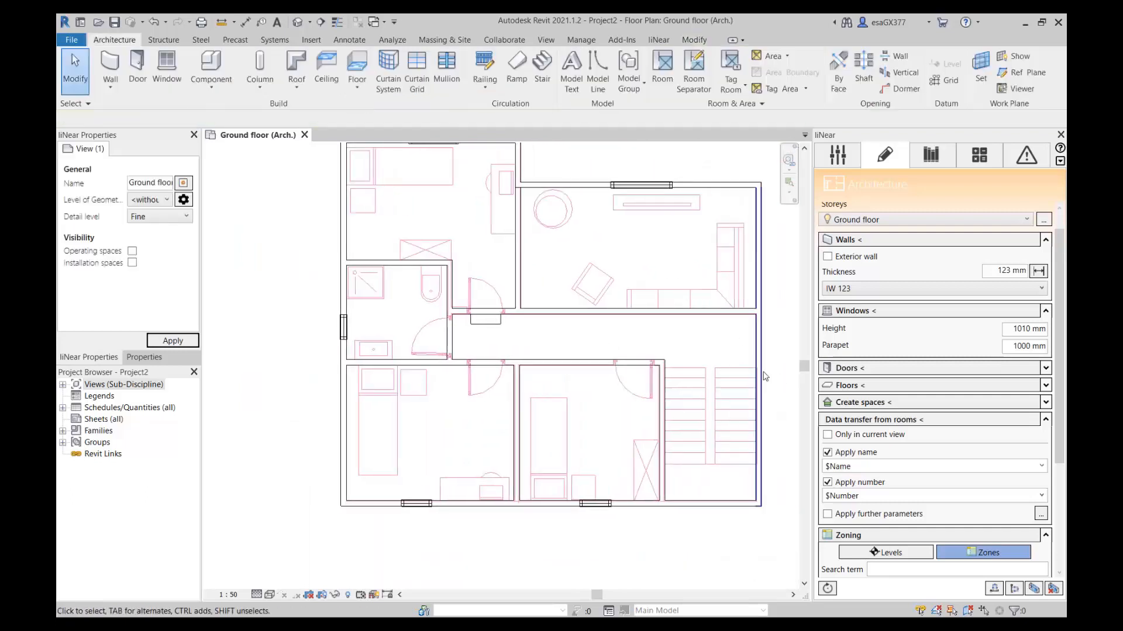
left_click(1046, 240)
left_click(1046, 257)
left_click(1045, 274)
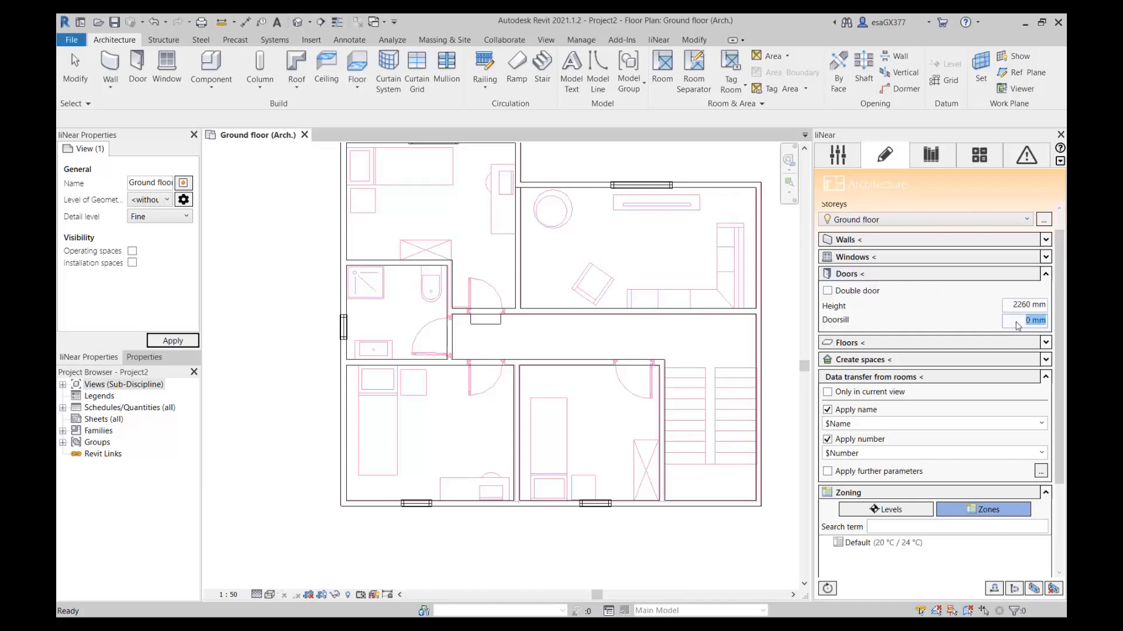
Place a single door 2260 mm high between the upper-left bedroom and the hallway, swinging into the bedroom along the drawn leaf.
left_click(849, 278)
scroll(472, 316, "up", 3)
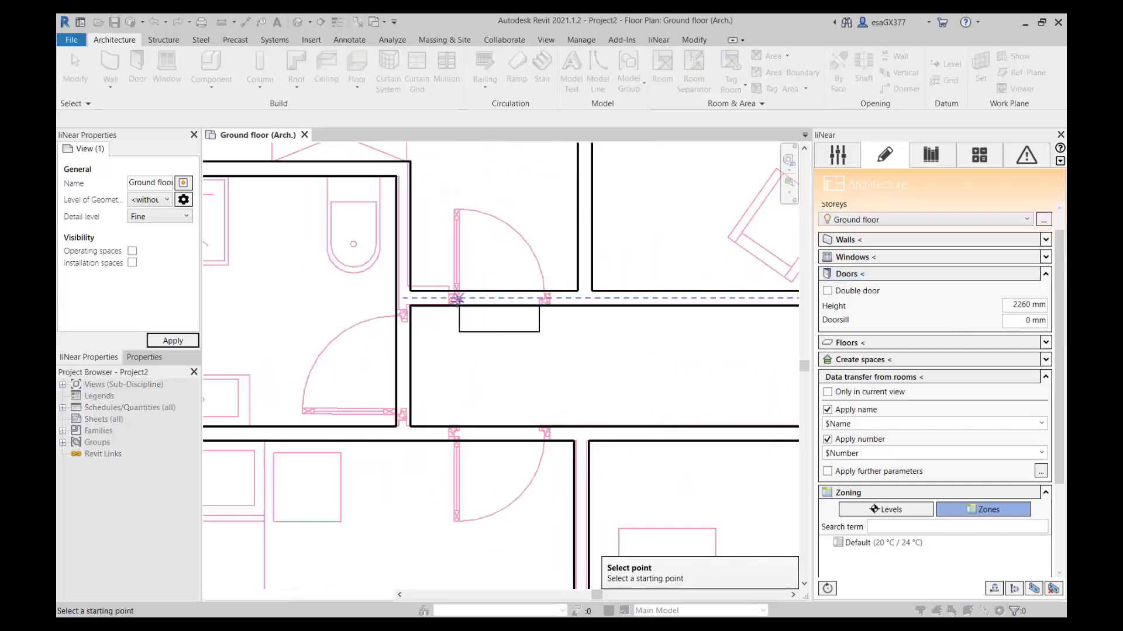
left_click(457, 300)
left_click(543, 297)
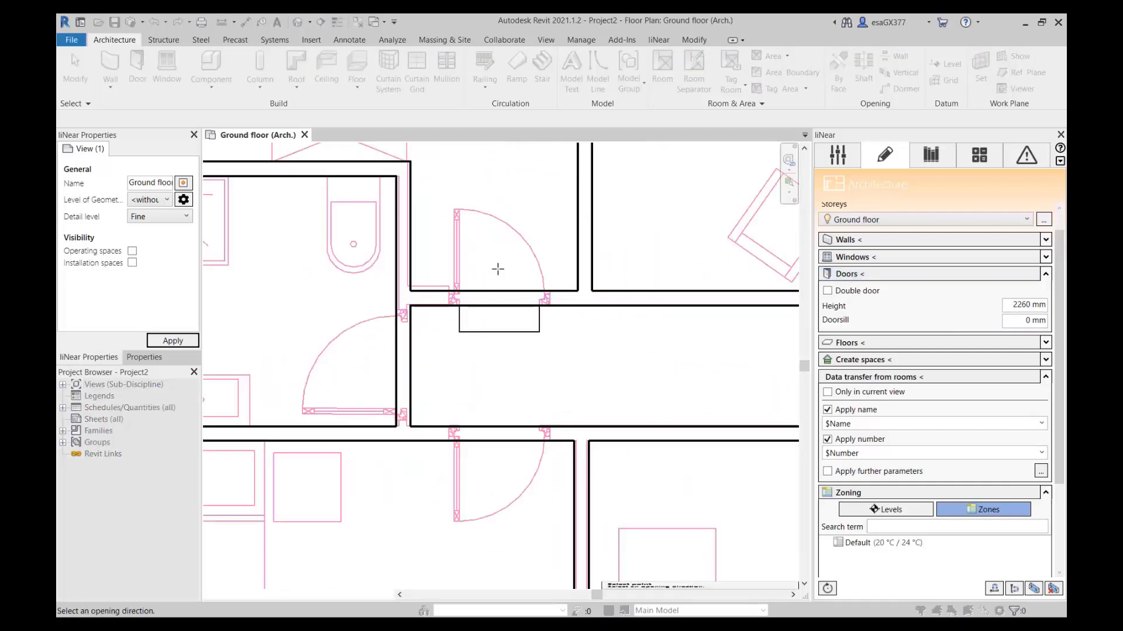
left_click(453, 208)
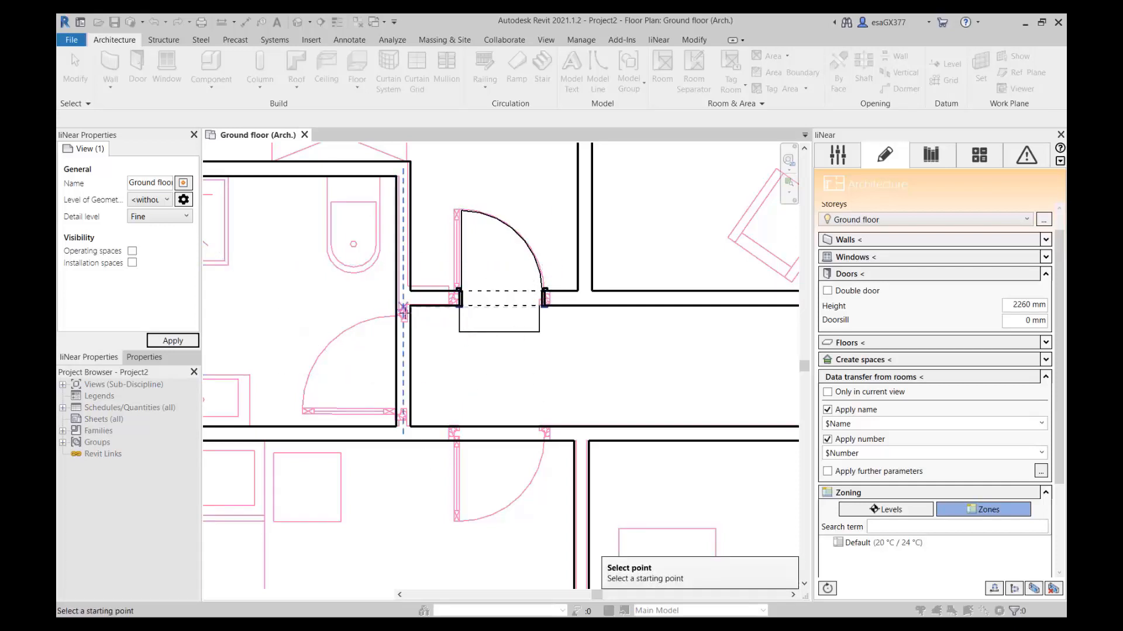
Place a single door across the bathroom's drawn opening, swinging into the bathroom and hinged at its lower end.
left_click(404, 319)
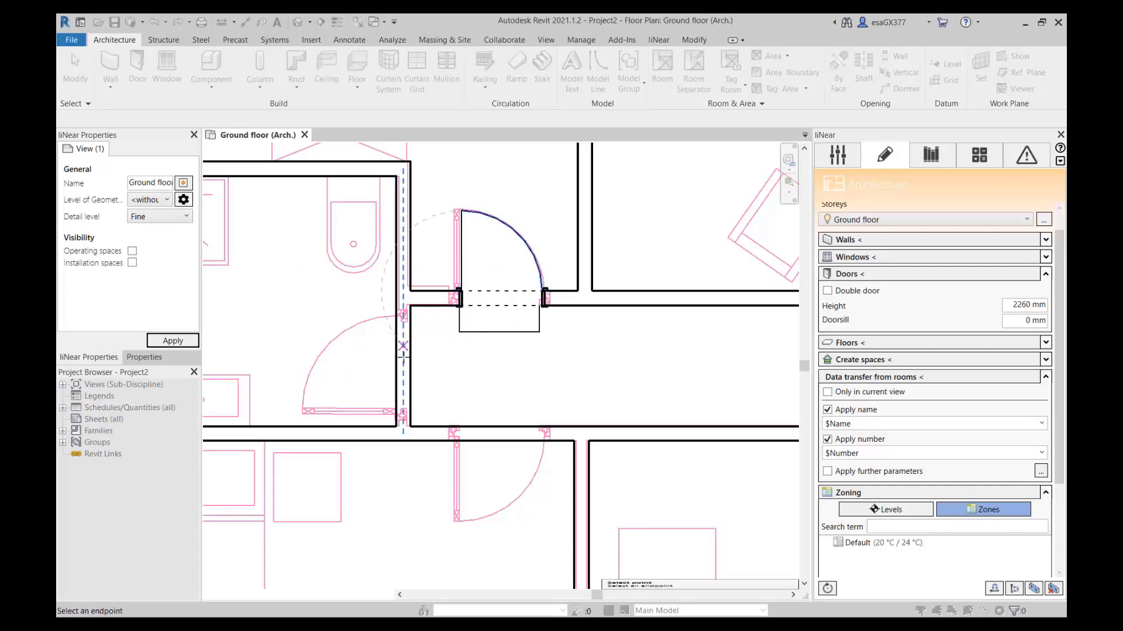
left_click(403, 412)
left_click(300, 414)
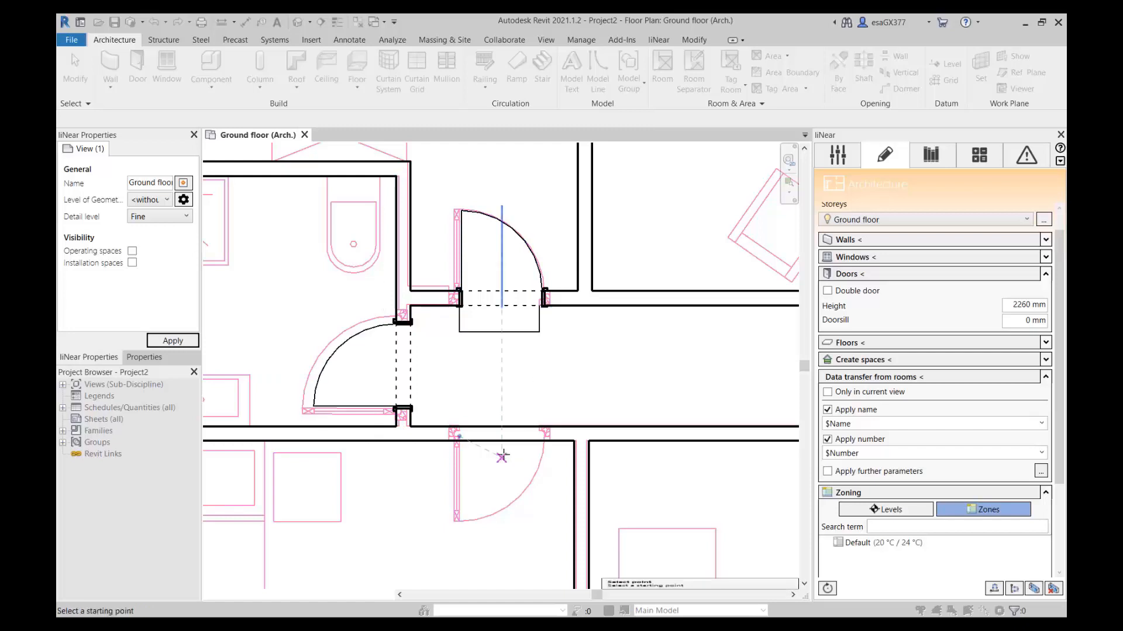
Place a single door in the hallway's lower wall for the lower-left bedroom, opening into the room with its hinge on the left.
left_click(532, 440)
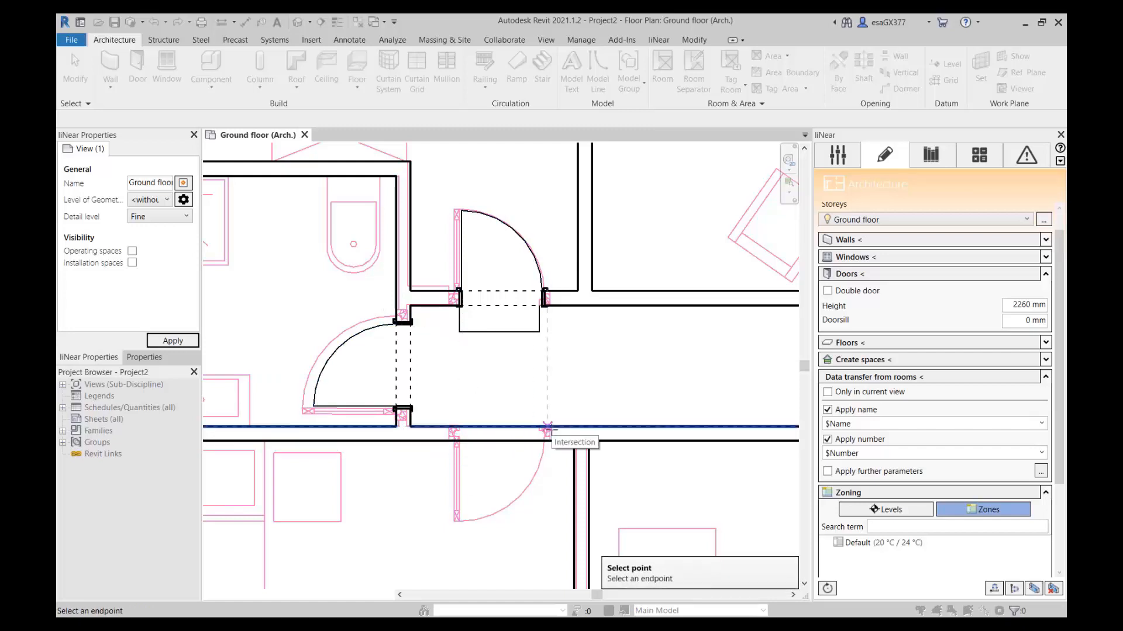
left_click(455, 440)
left_click(453, 520)
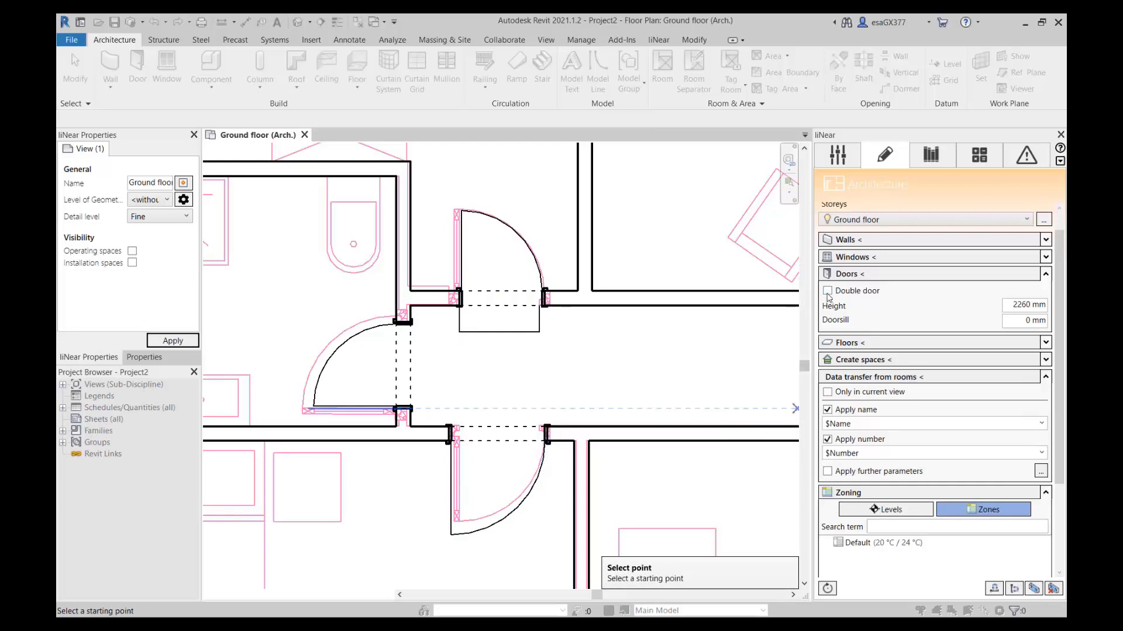
Place a single door into the lower middle bedroom beside the stairwell, hinged on the stair side, and end door placement.
scroll(658, 338, "down", 5)
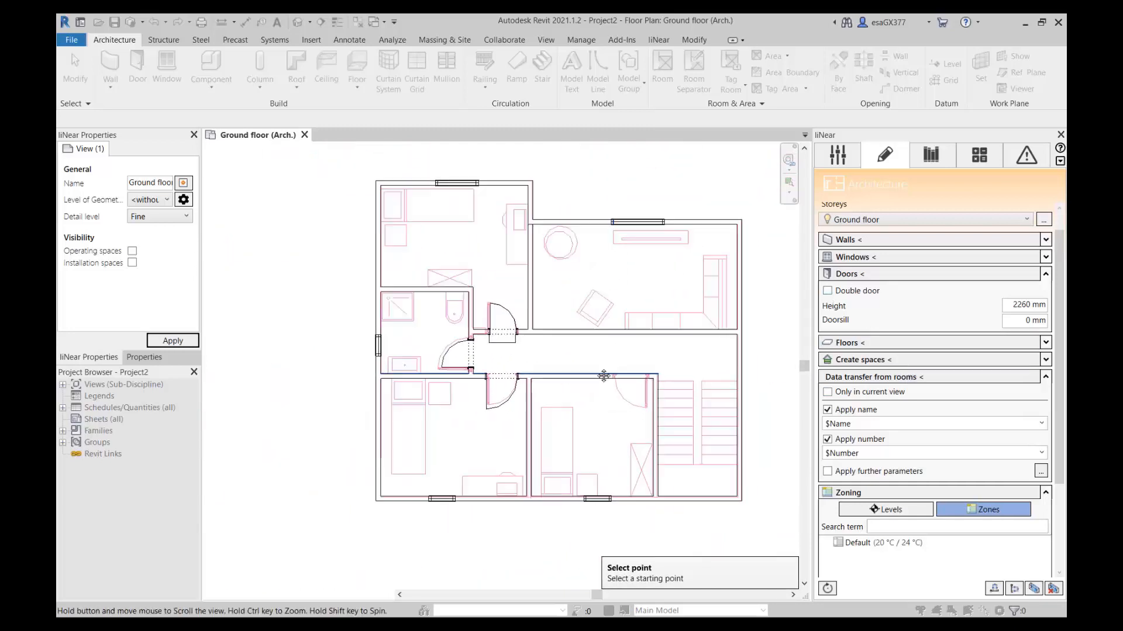
scroll(614, 405, "up", 6)
left_click(577, 338)
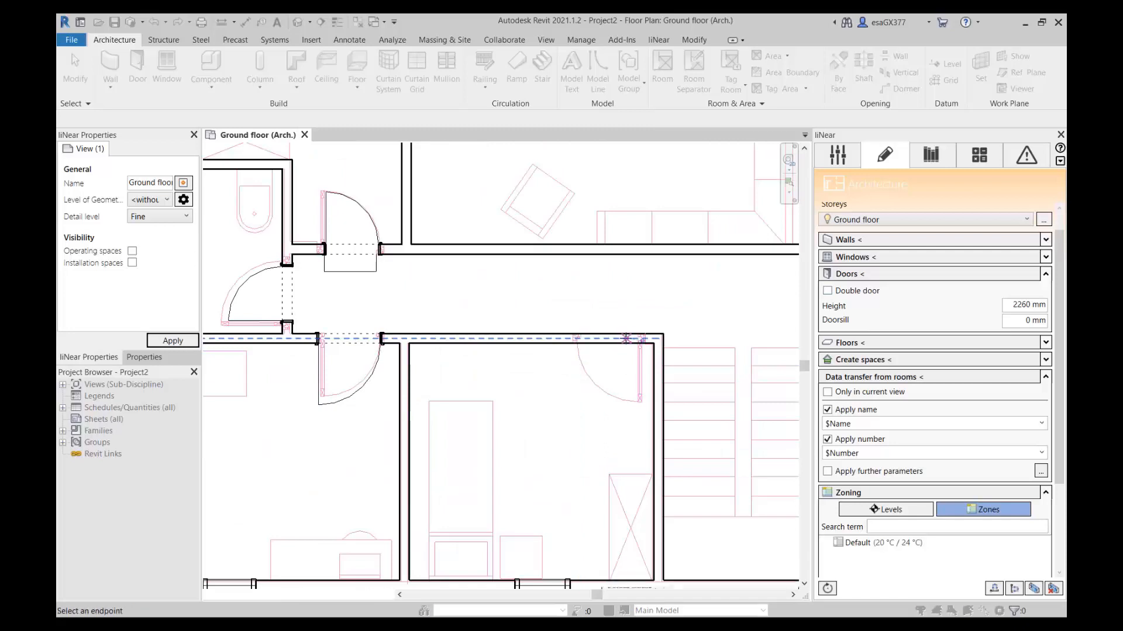
left_click(642, 403)
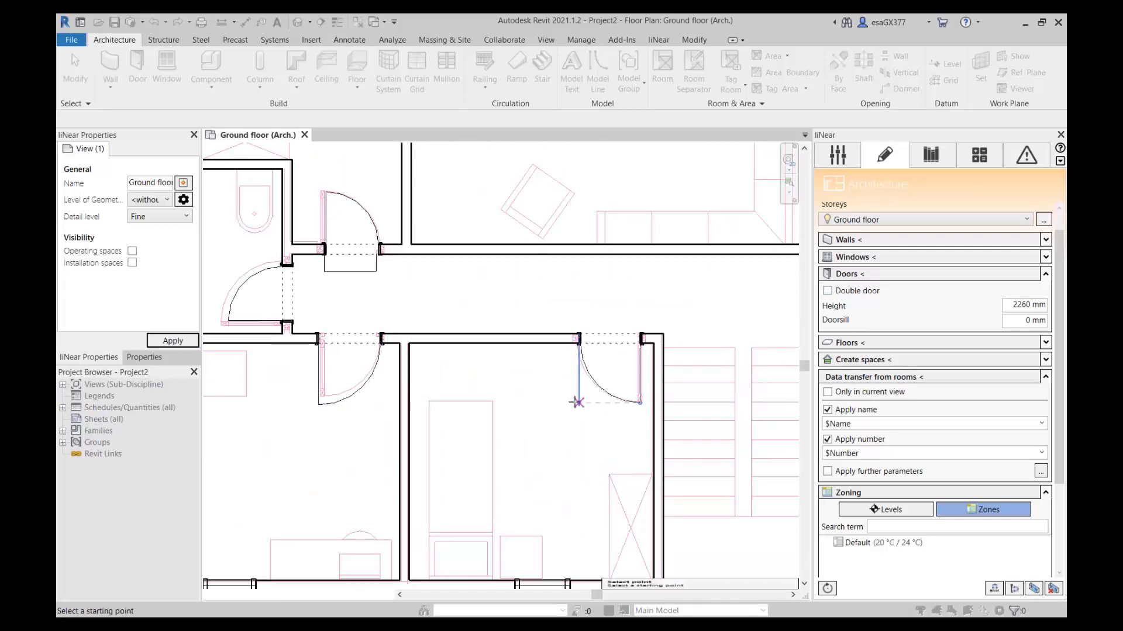
scroll(576, 371, "down", 2)
scroll(595, 381, "down", 4)
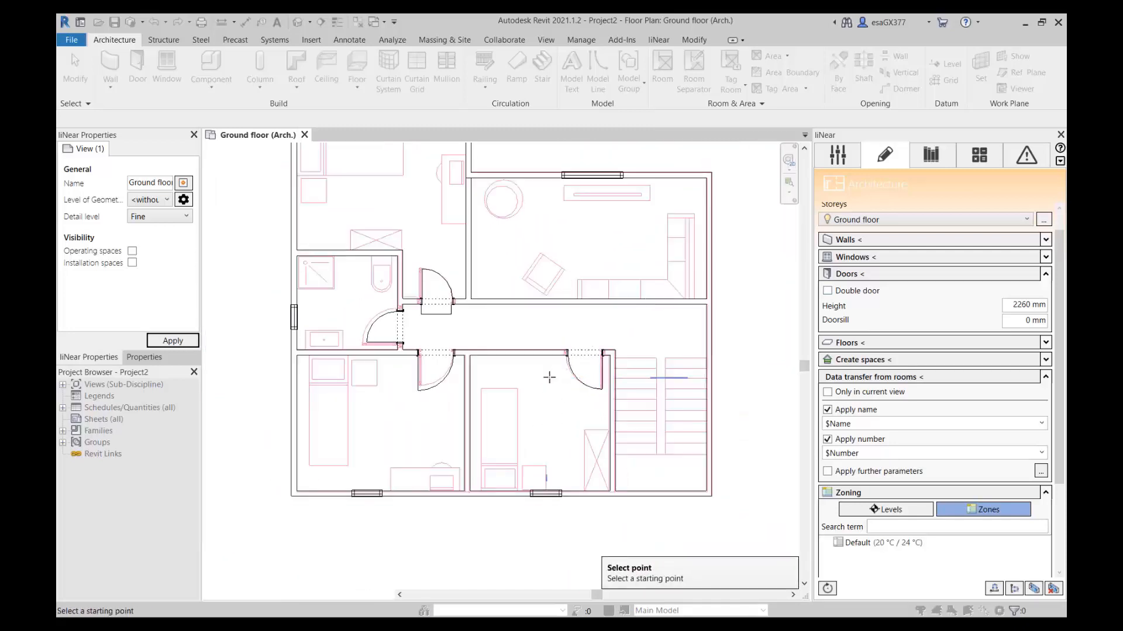
key("Escape")
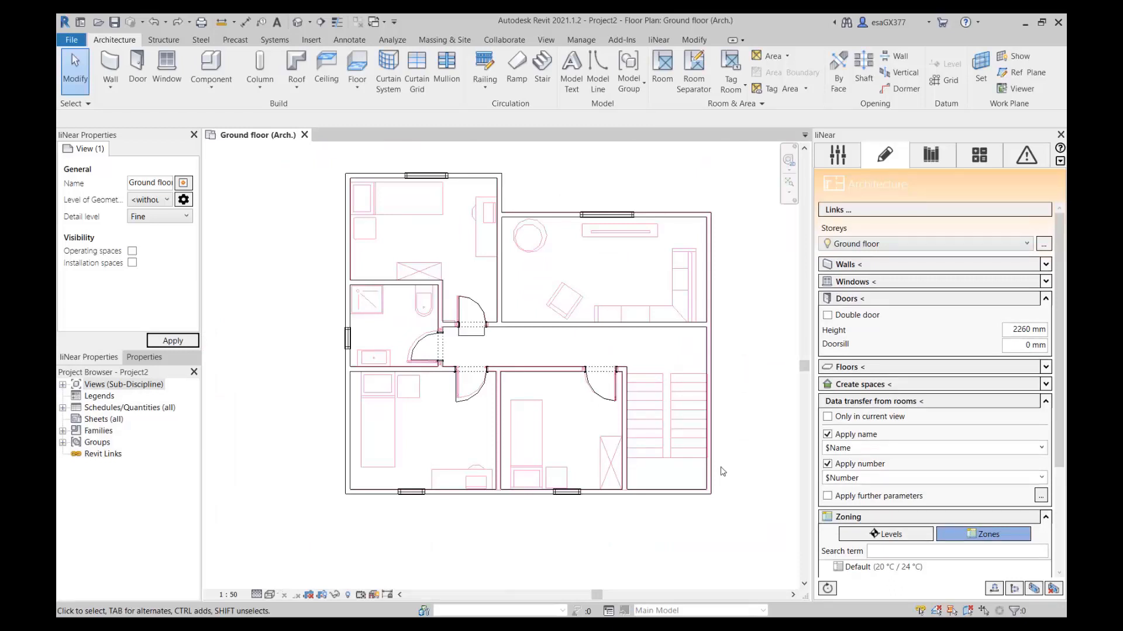
left_click(1037, 298)
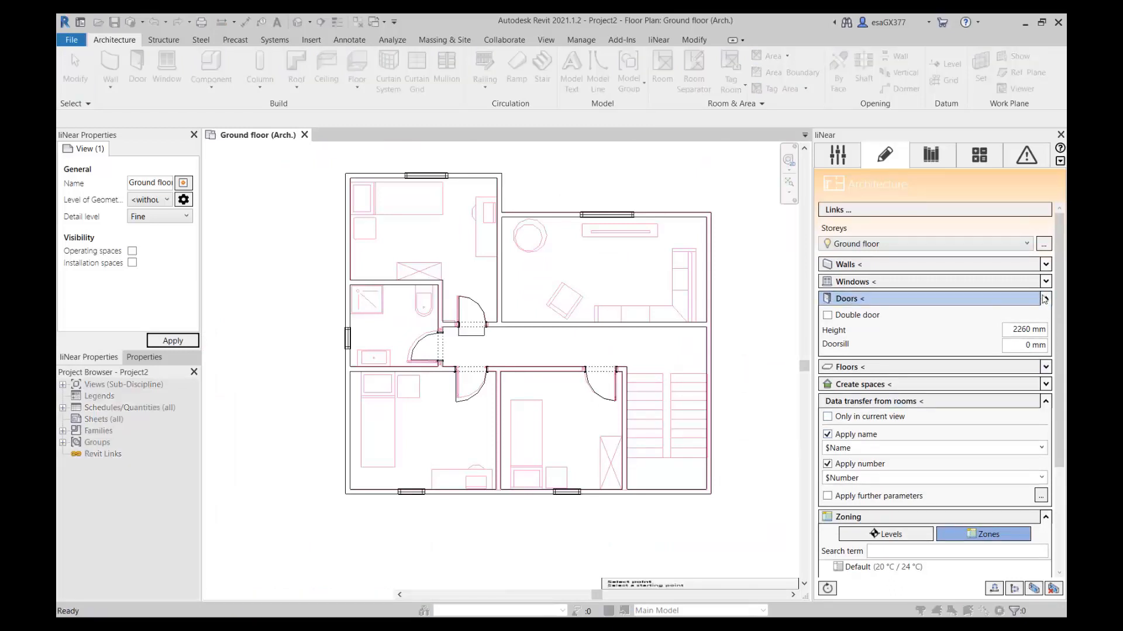
key("Escape")
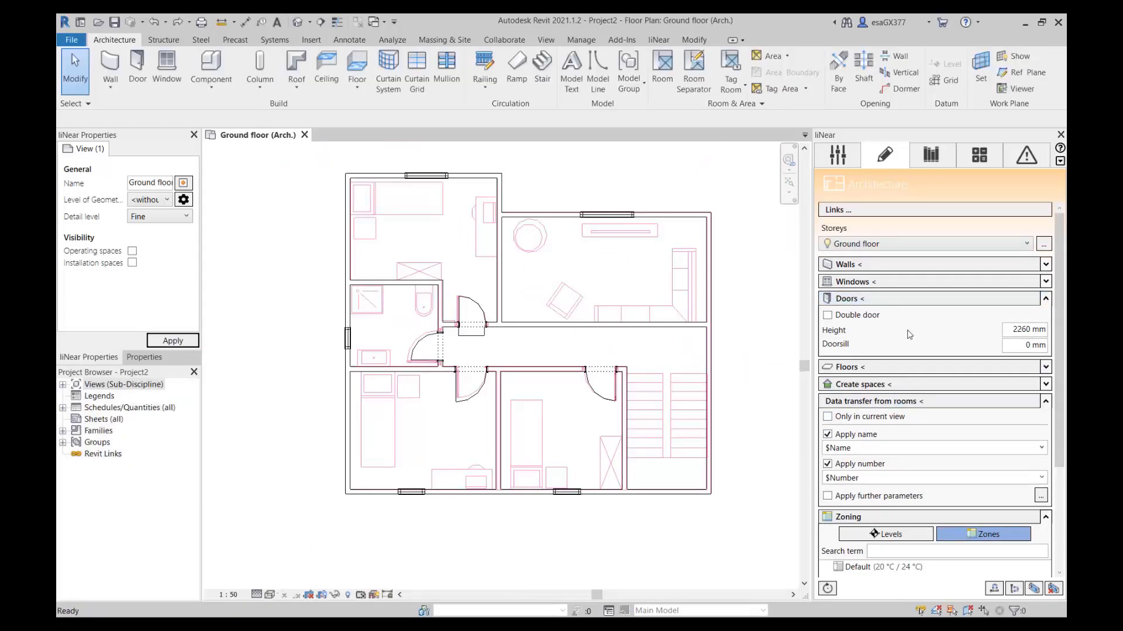
Create a 300 mm FL interior 300 floor on the ground floor, bounded by the complete chain of exterior walls.
left_click(1045, 298)
left_click(1045, 316)
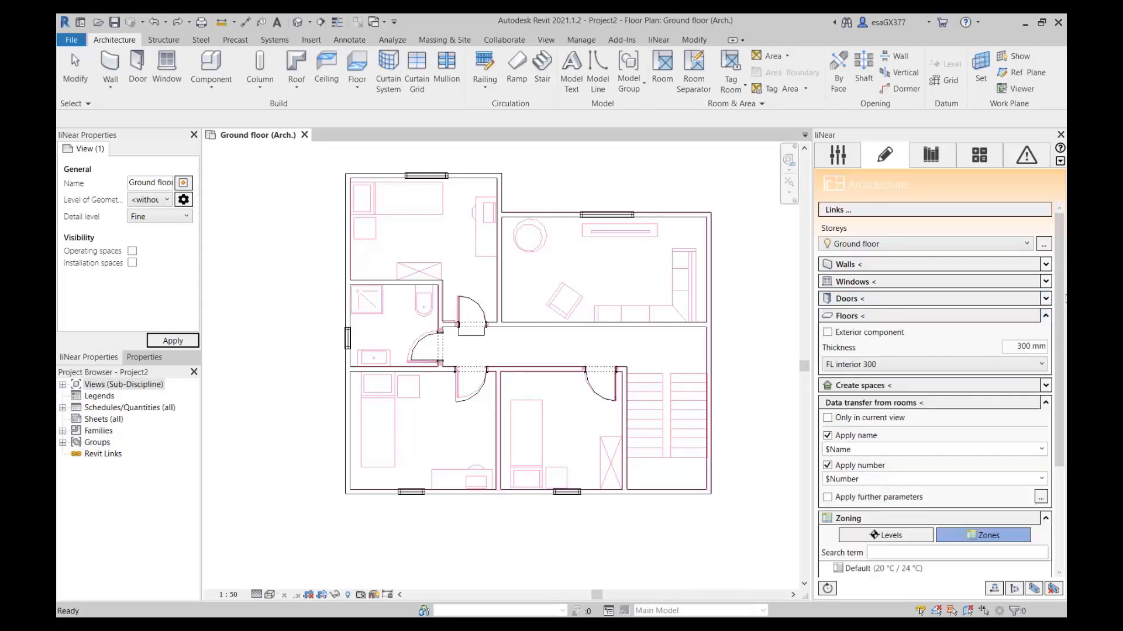
left_click(928, 319)
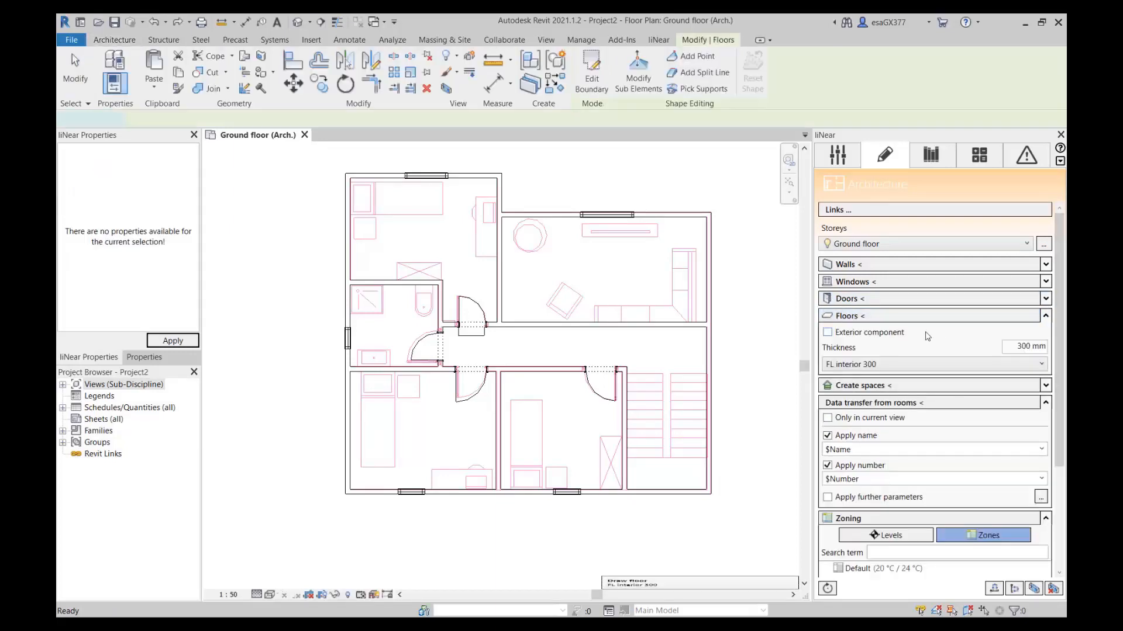
key("Tab")
left_click(376, 177)
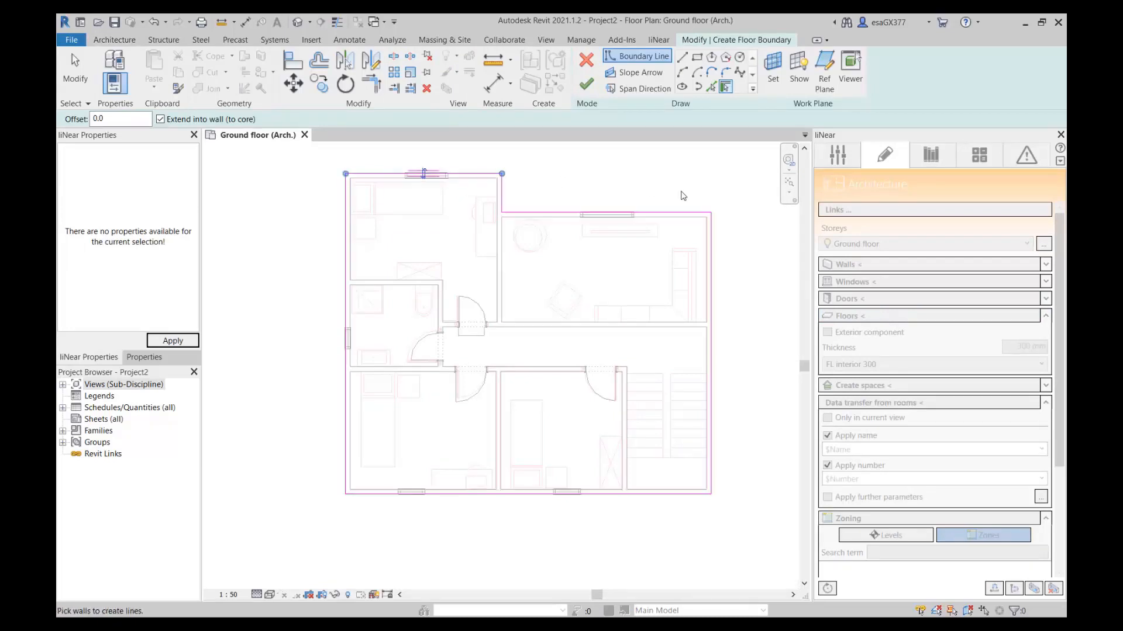
left_click(587, 85)
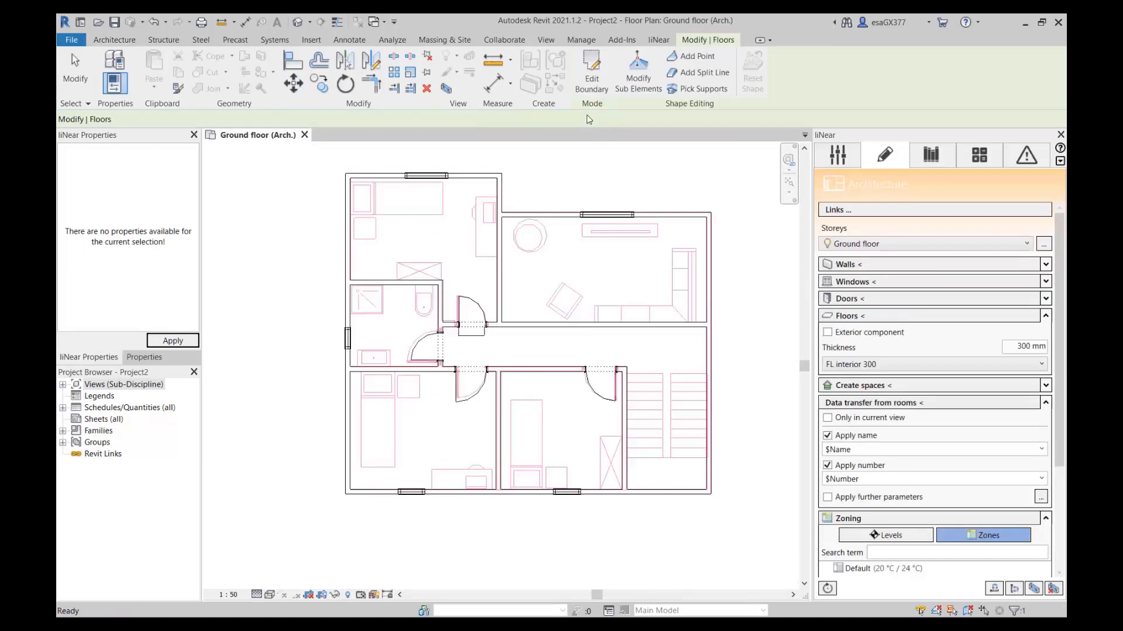
Open the 3D (Arch.) view and examine the modelled walls, openings and floor slab from another angle.
left_click(837, 155)
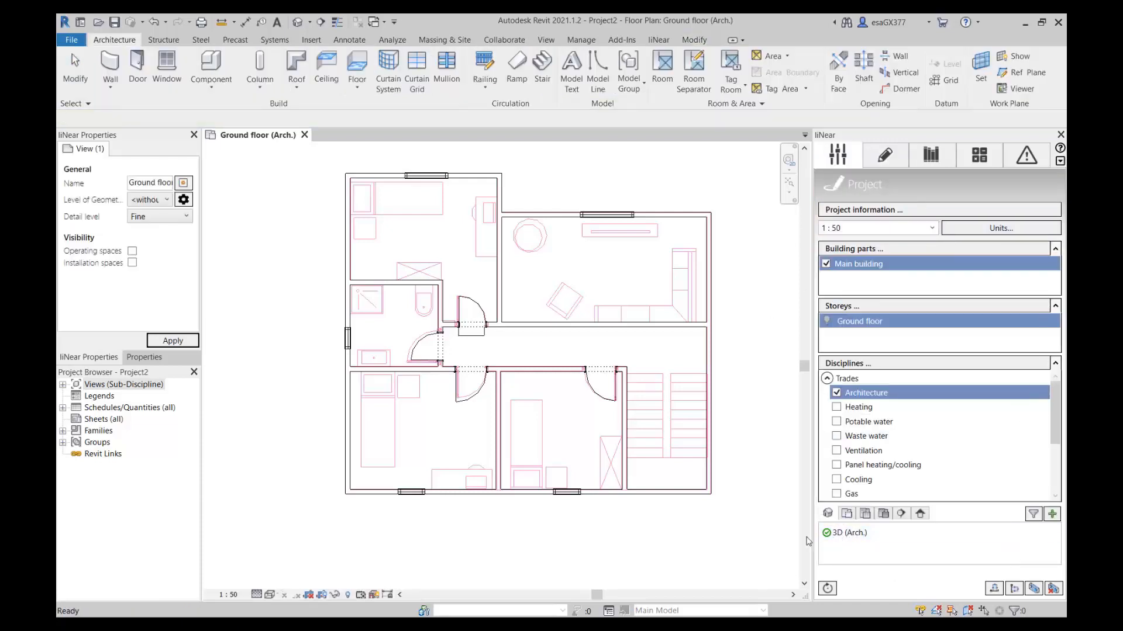
double_click(849, 532)
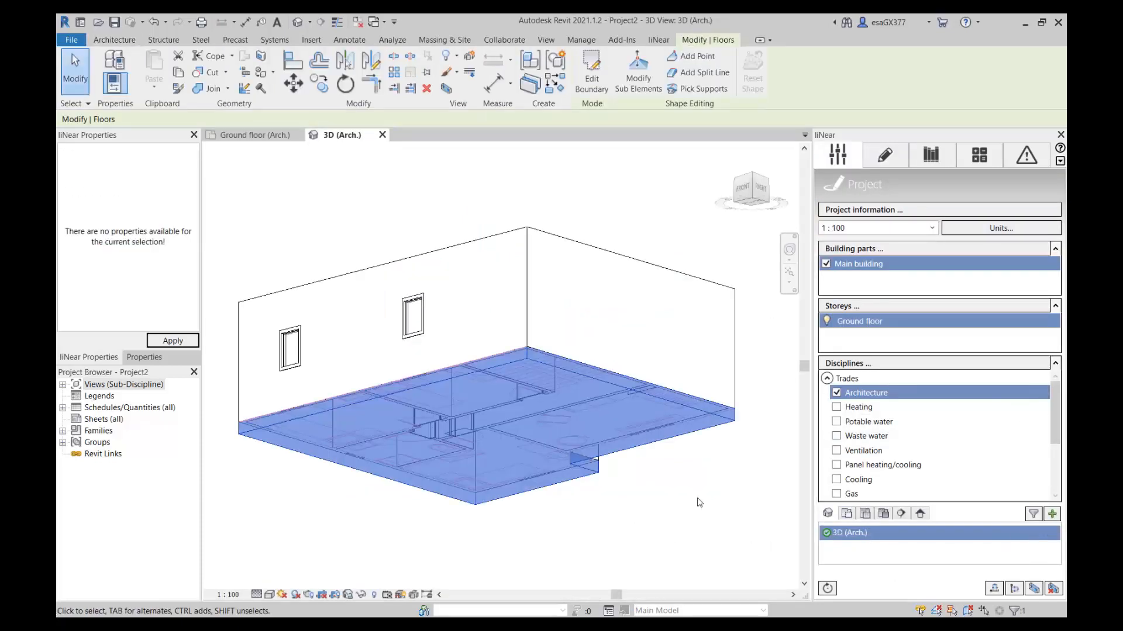
middle_click_drag(702, 471, 499, 497, "shift")
scroll(638, 485, "down", 2)
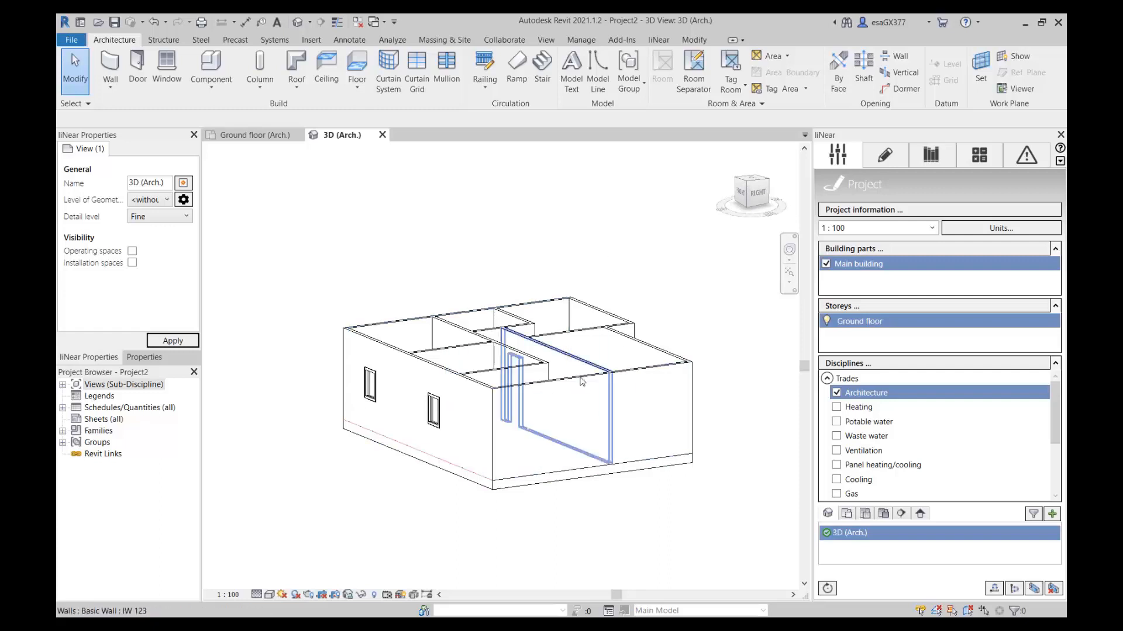
Add a new storey above the ground floor of the main building and confirm the storey list.
left_click(871, 308)
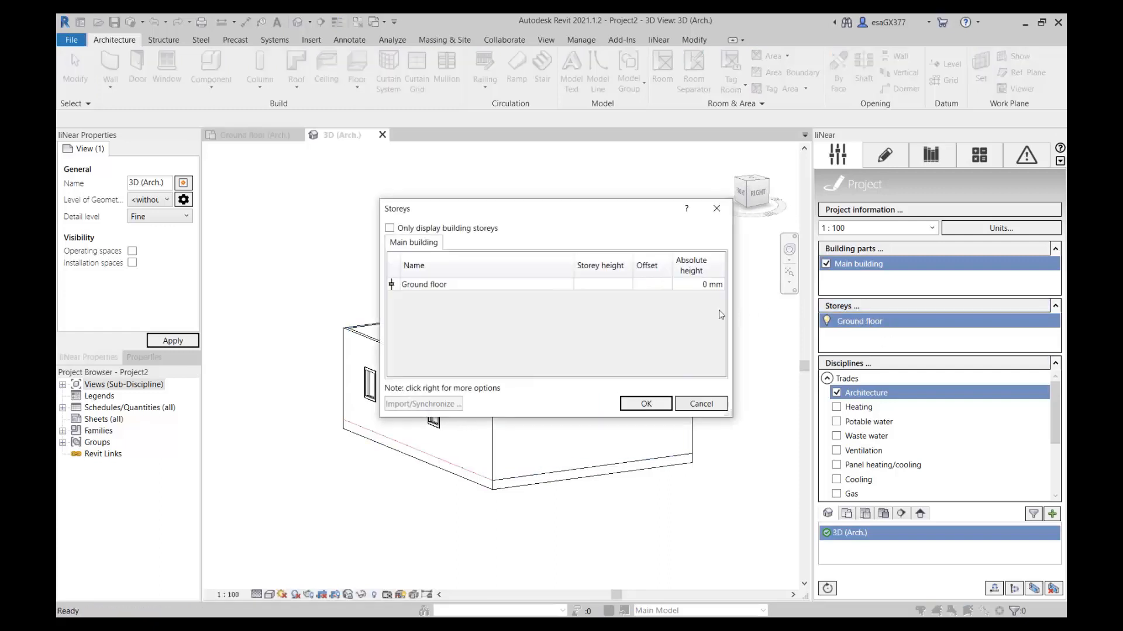
right_click(484, 315)
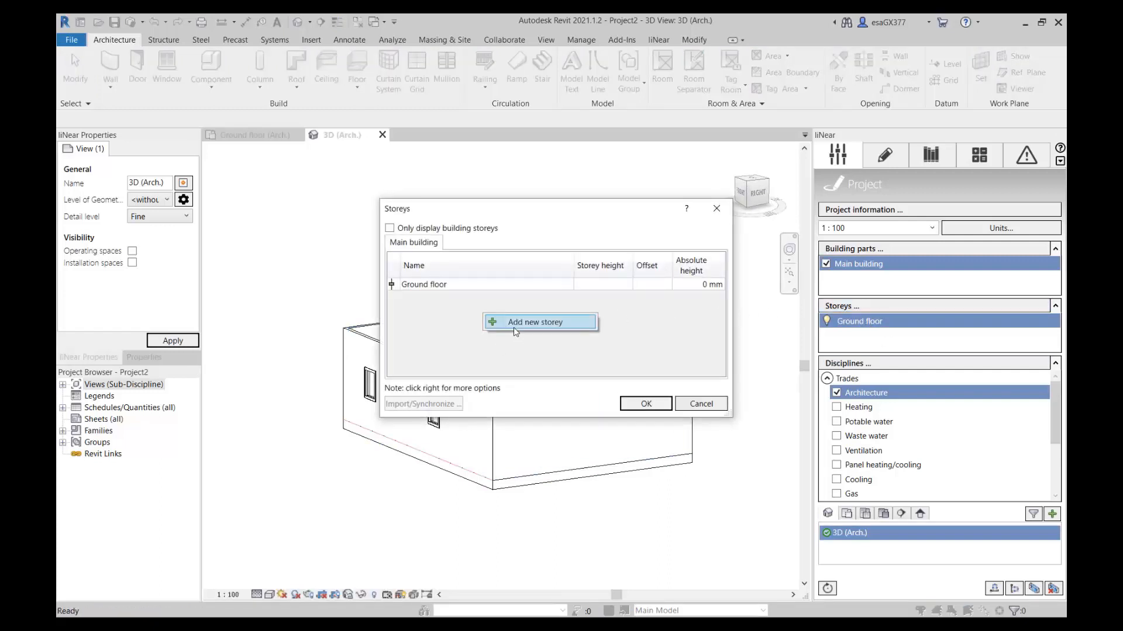
left_click(515, 325)
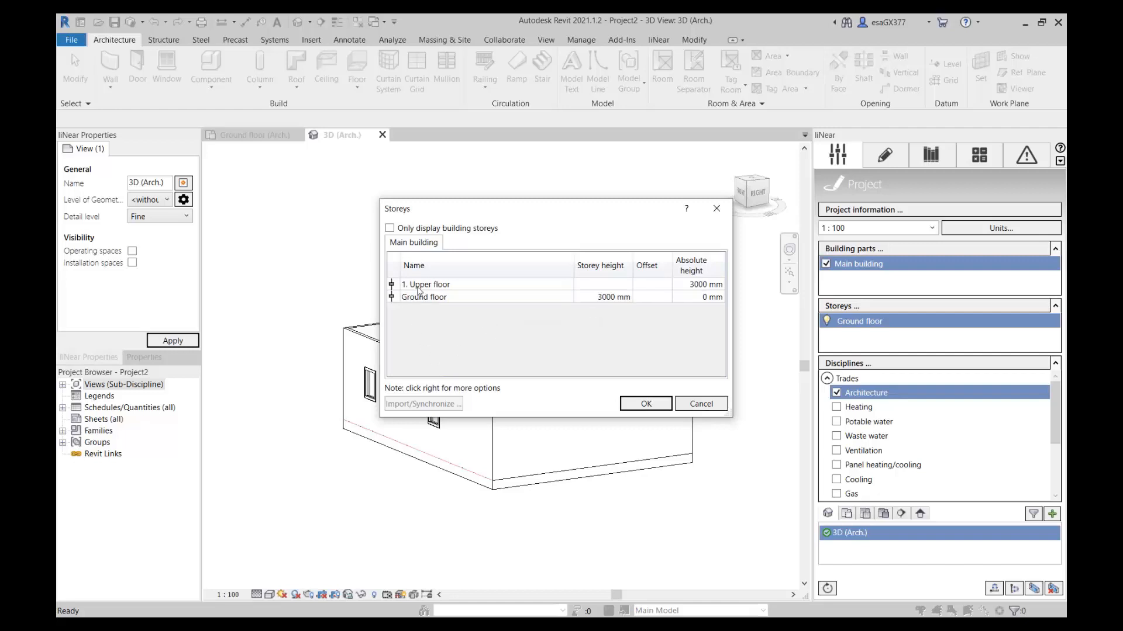
left_click_drag(509, 216, 513, 215)
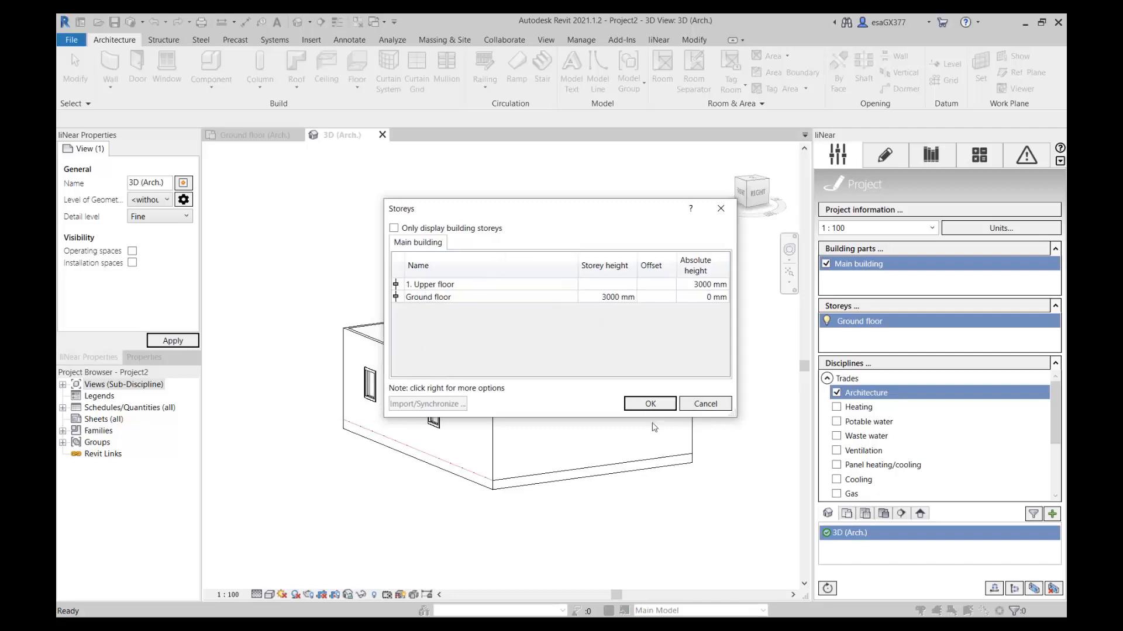
left_click(649, 404)
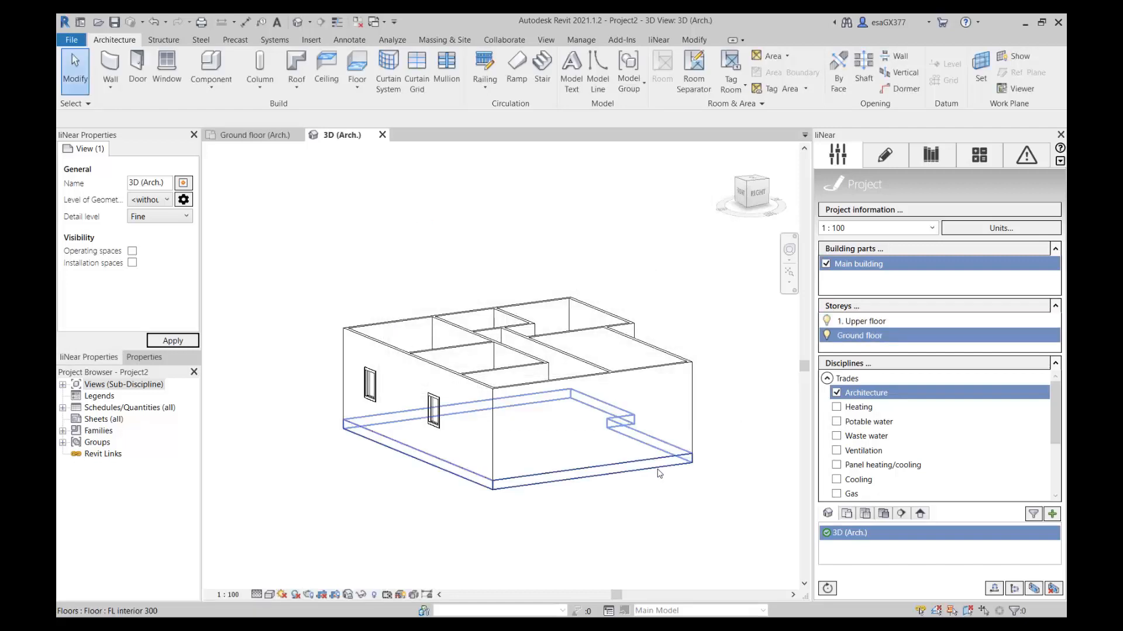
Create an architecture floor plan view for the storey 1. Upper floor using the Default template.
left_click(902, 324)
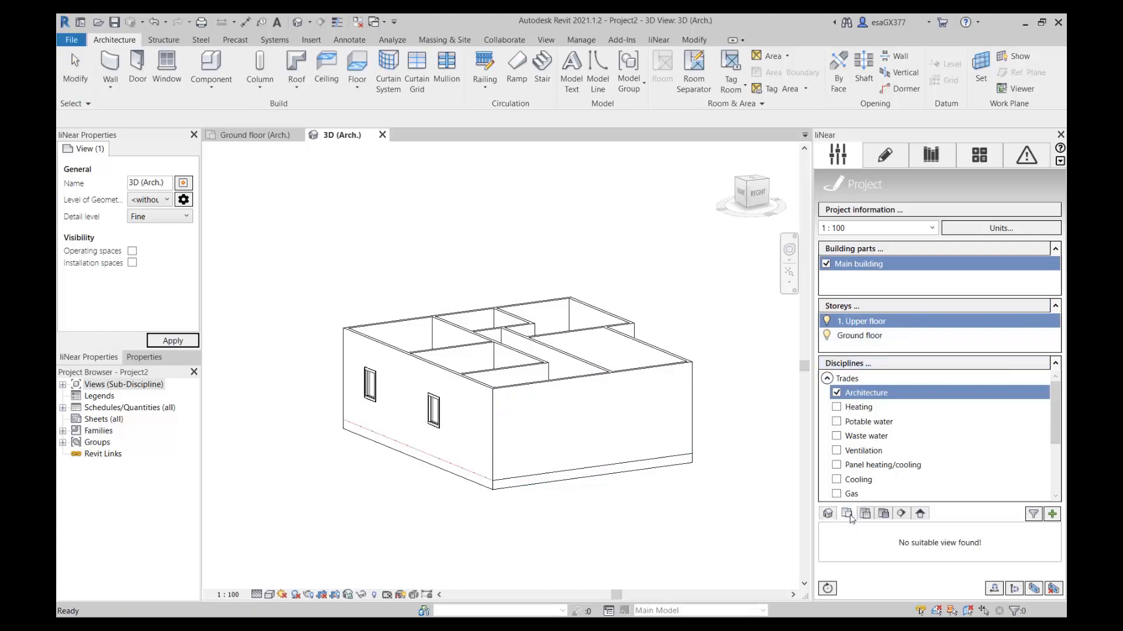
left_click(1052, 514)
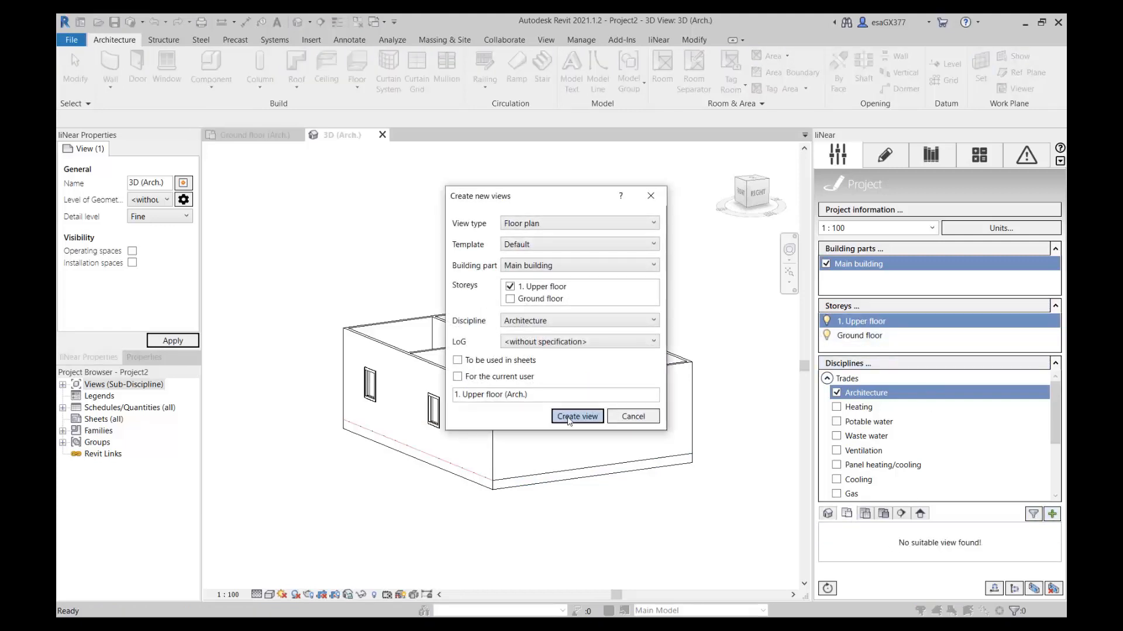
left_click(564, 414)
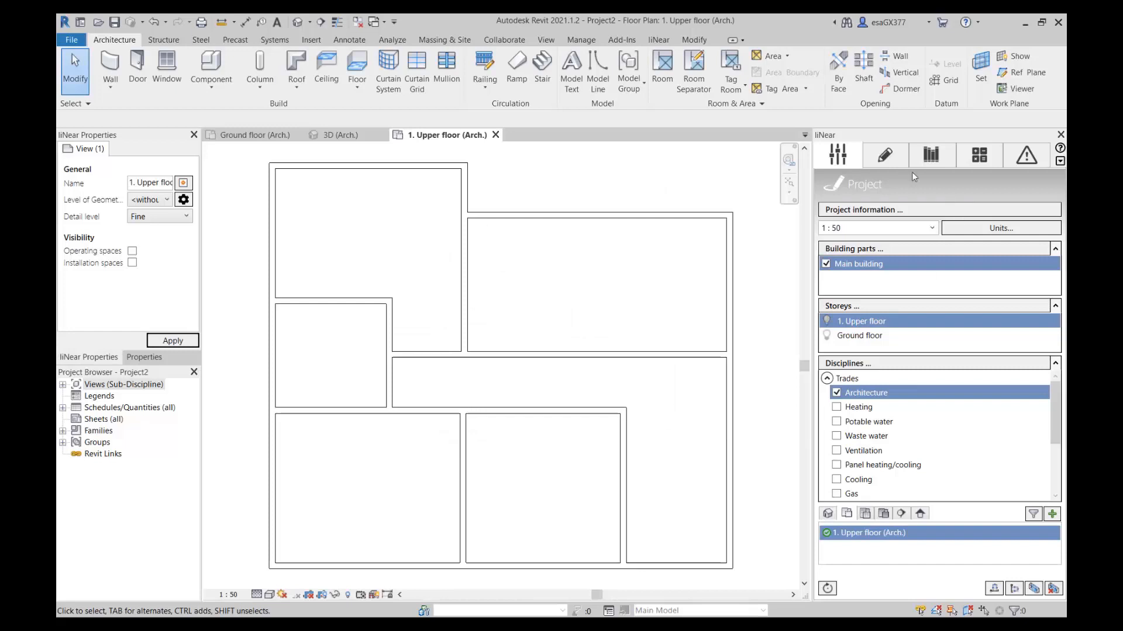
Create a 300 mm FL interior 300 floor on the upper floor along all exterior walls, cut the overlapping wall volume, and inspect it in 3D.
left_click(890, 159)
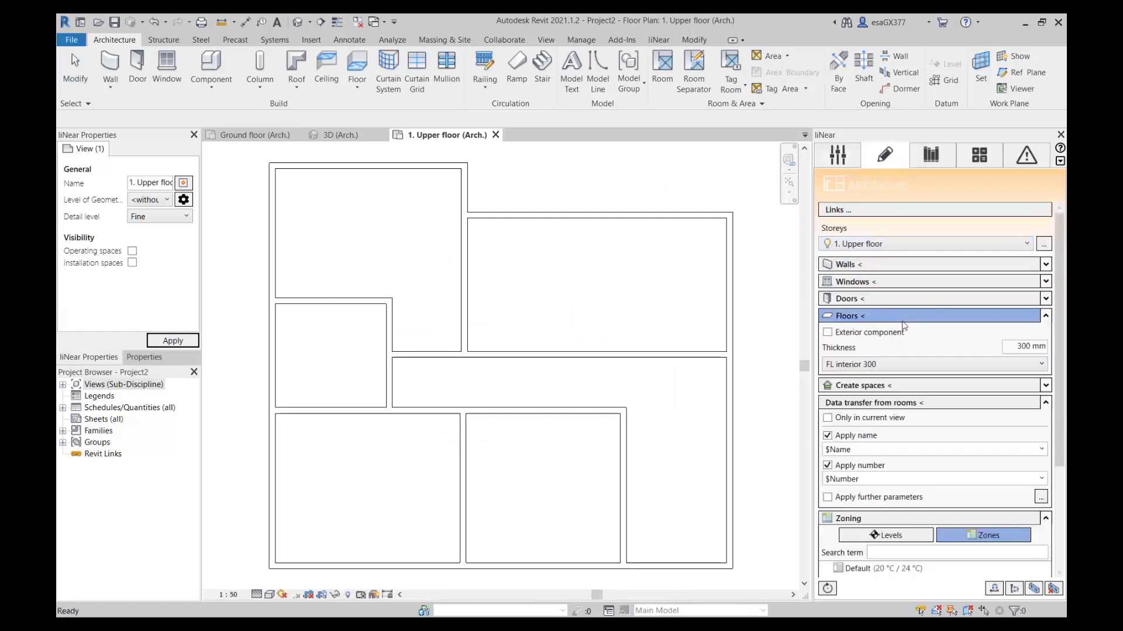
left_click(853, 316)
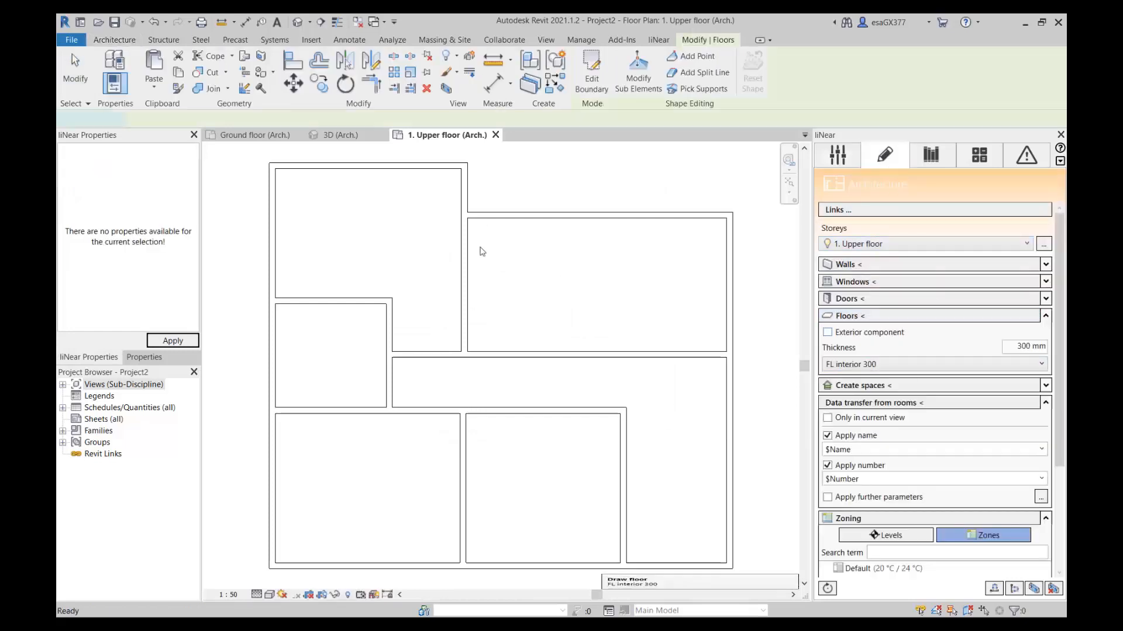
key("Tab")
left_click(311, 168)
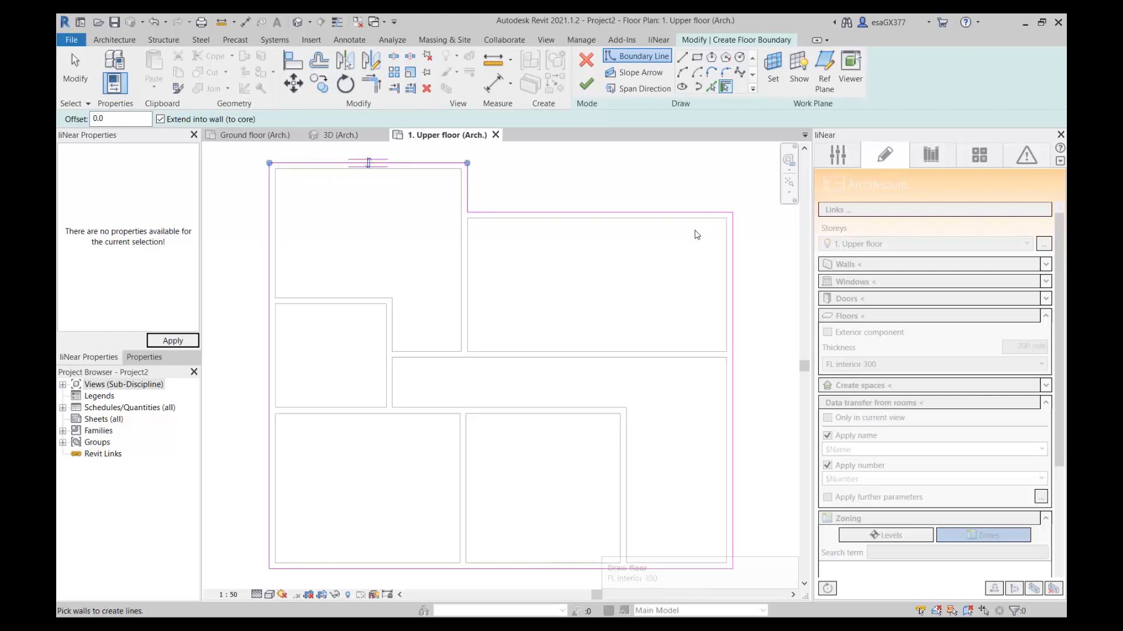
left_click(591, 91)
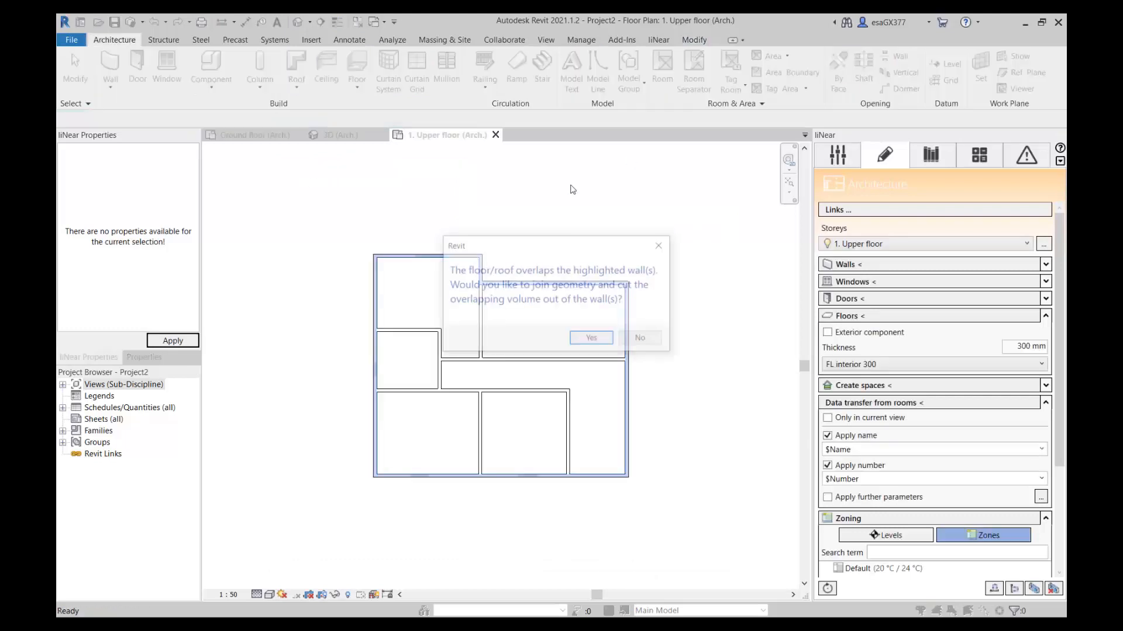
left_click(600, 341)
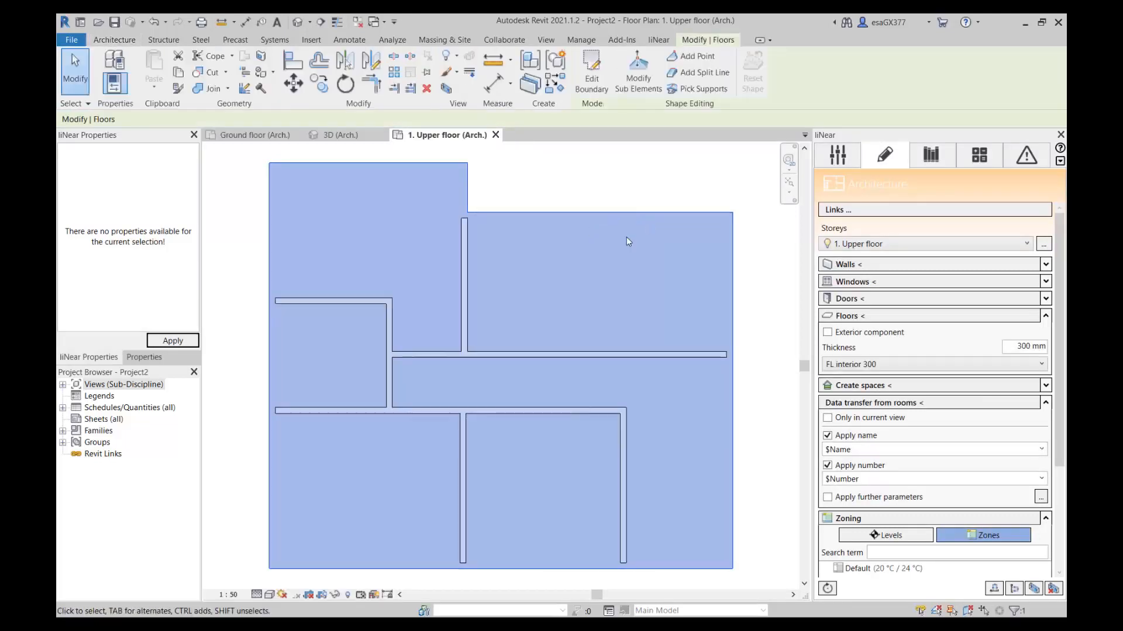
left_click(742, 205)
left_click(312, 135)
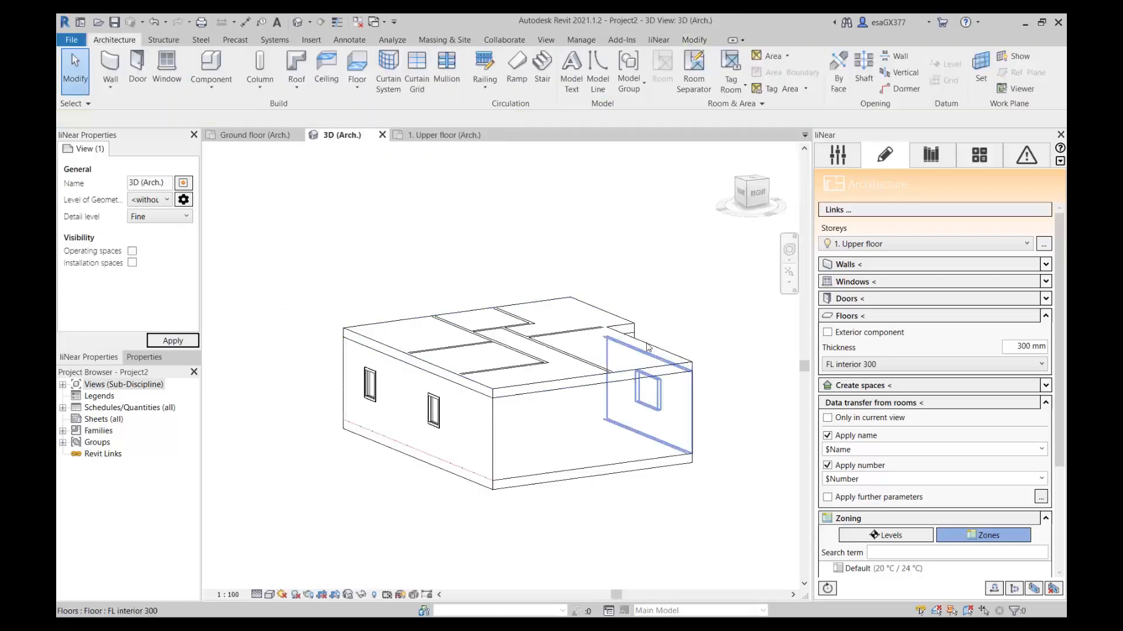
middle_click_drag(719, 356, 687, 345, "shift")
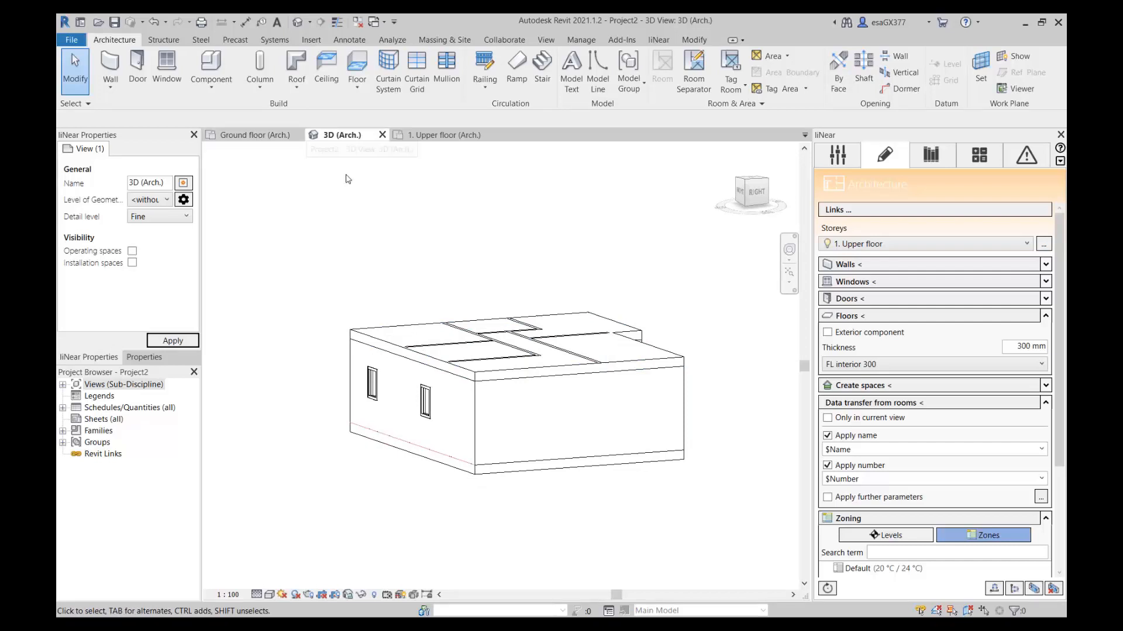
Create occupied spaces automatically for the ground floor plan, with data transfer and tag on placement enabled.
left_click(251, 135)
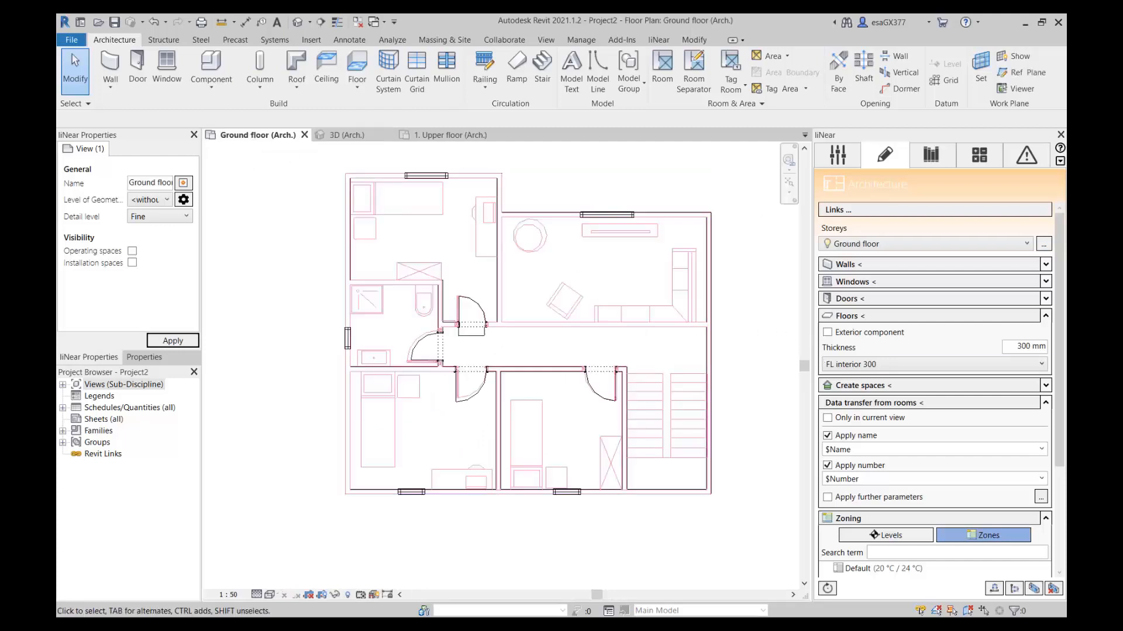
scroll(1061, 355, "down", 1)
left_click(906, 359)
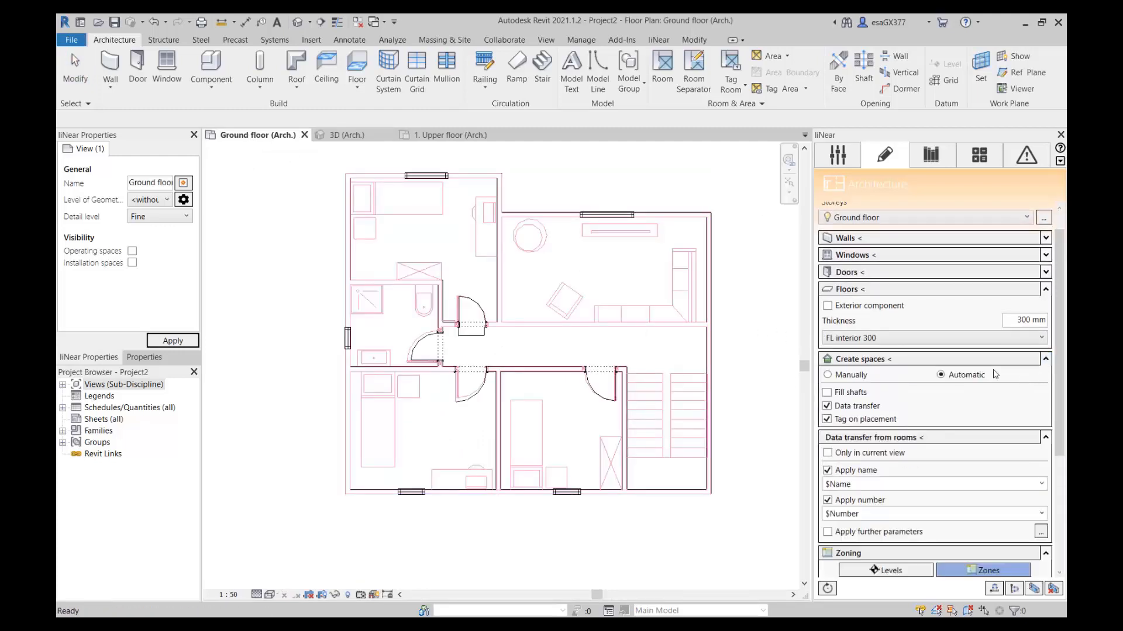
left_click(886, 360)
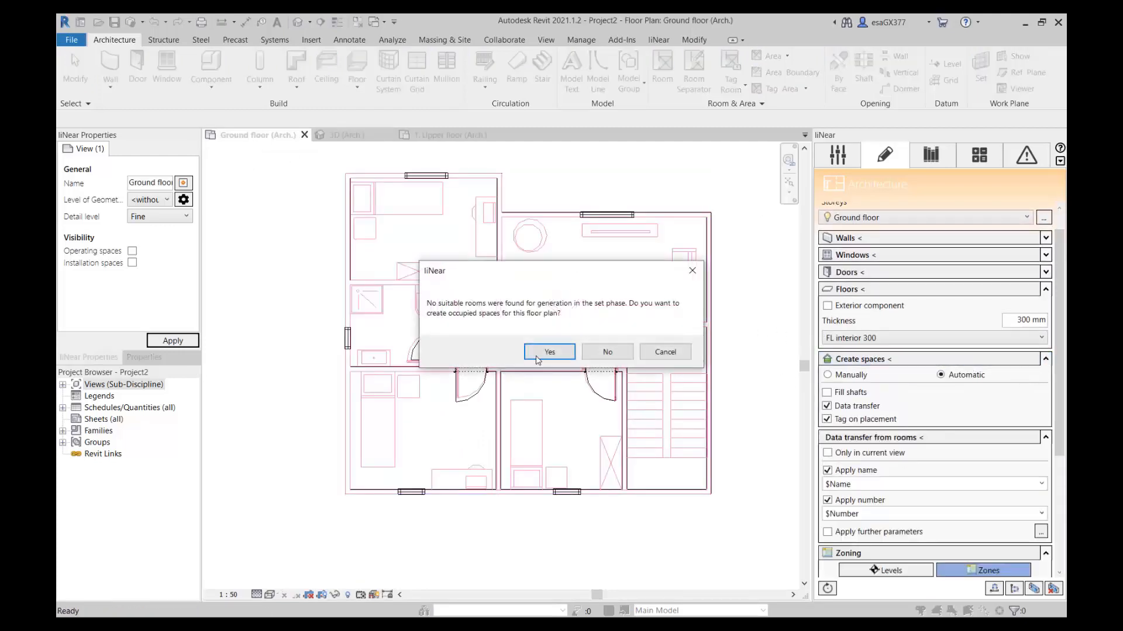
left_click(549, 352)
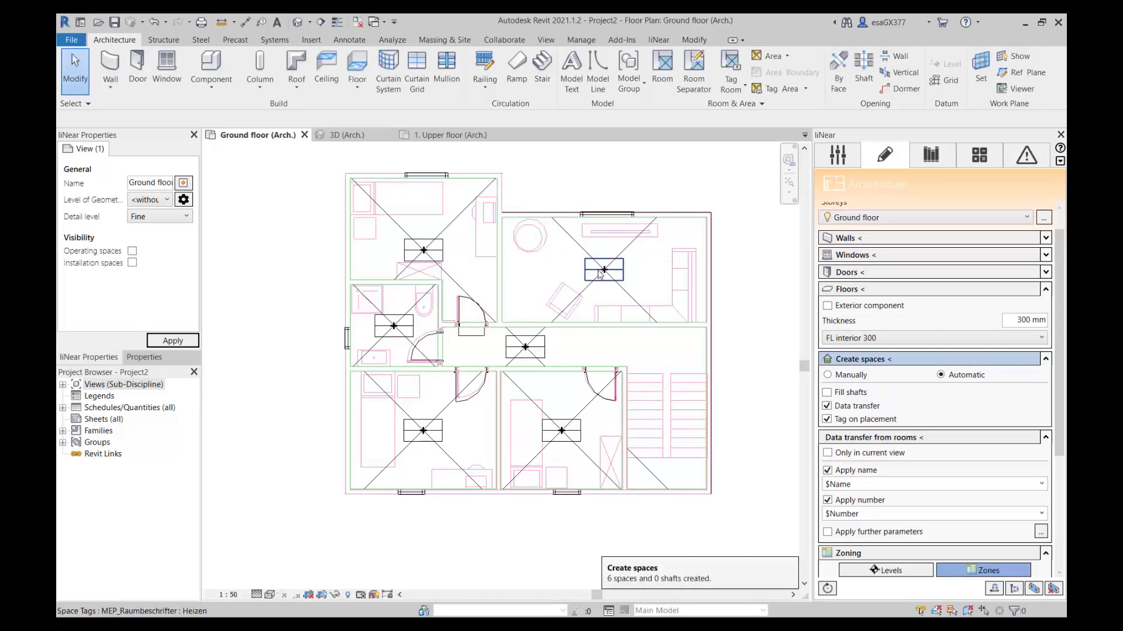
Select the ground floor spaces one after another to examine their properties, and check the room list in the zoning section.
left_click(627, 249)
left_click(469, 229)
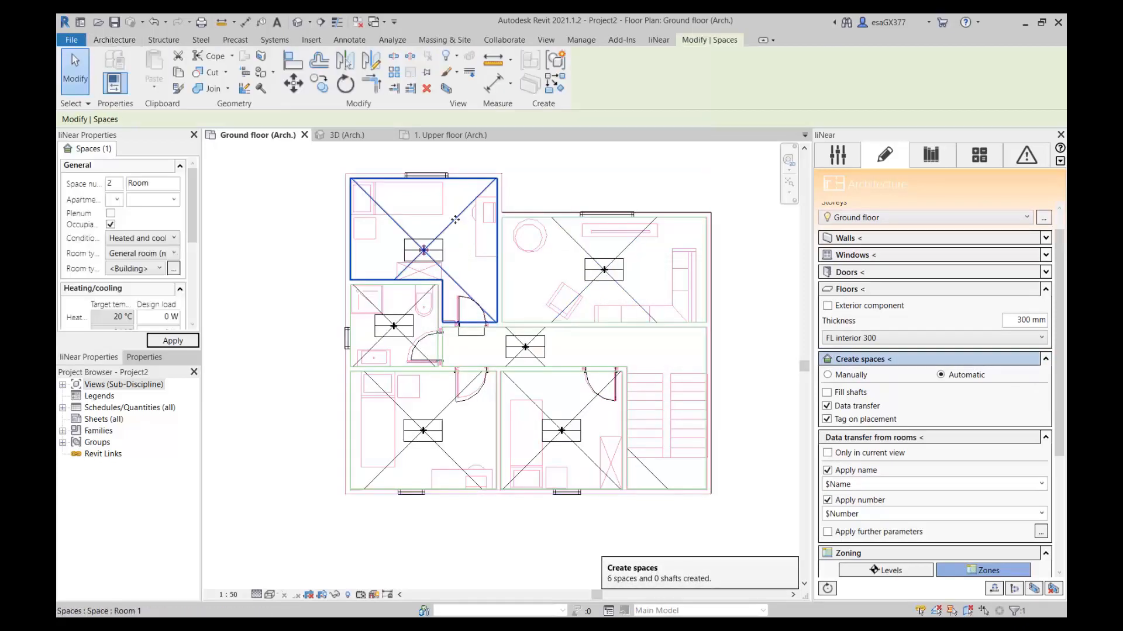
left_click(413, 317)
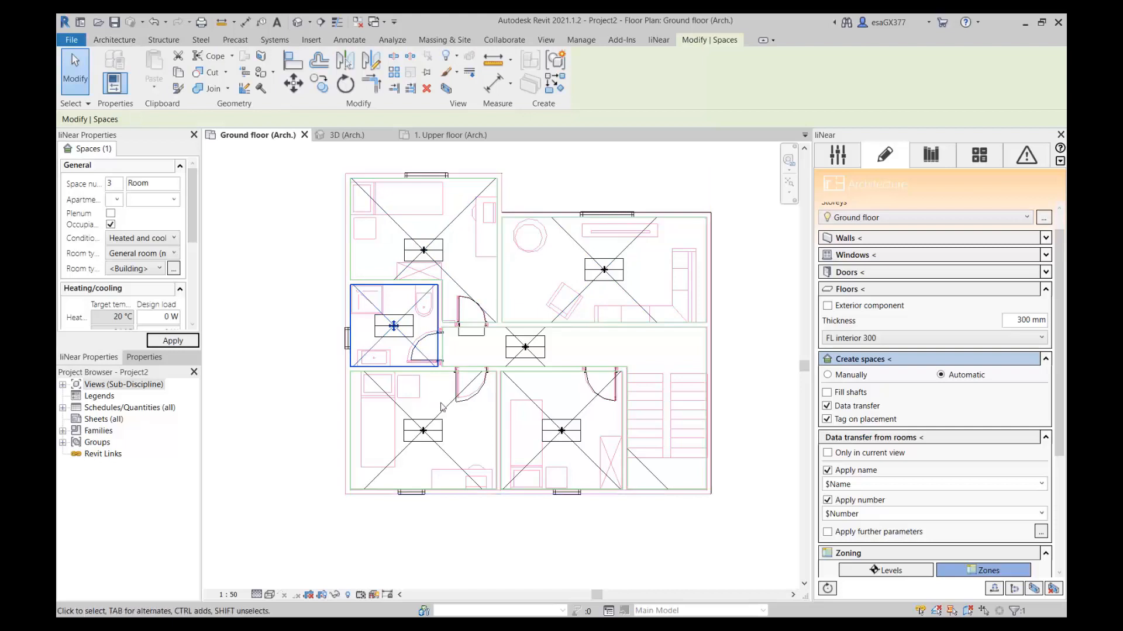
left_click(475, 413)
left_click(523, 403)
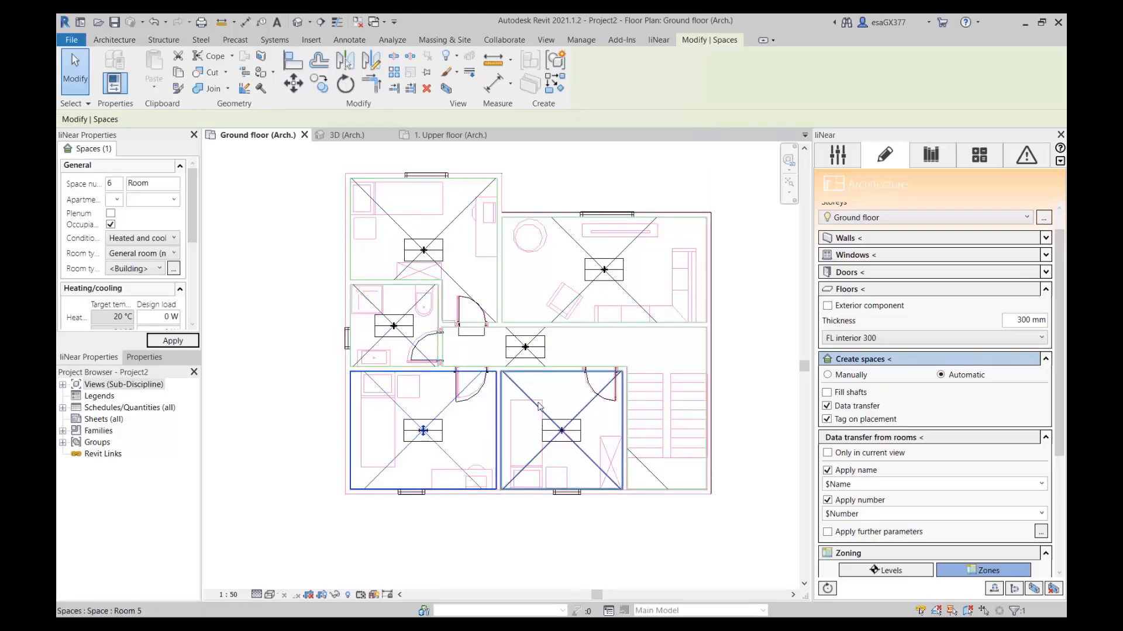
left_click(541, 332)
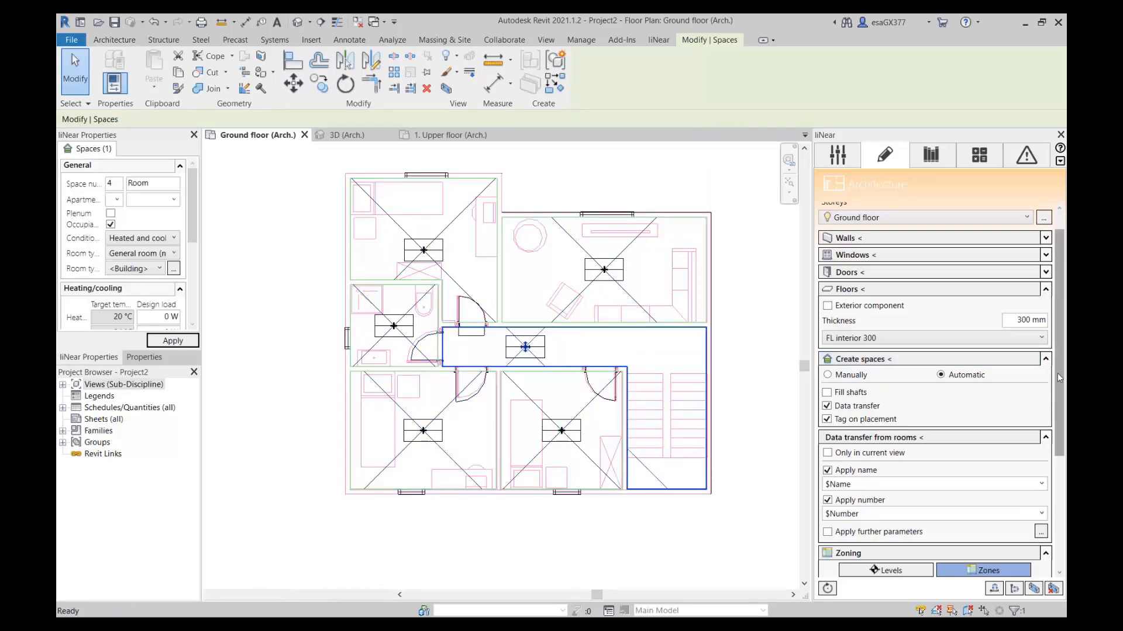
left_click_drag(1057, 373, 1057, 444)
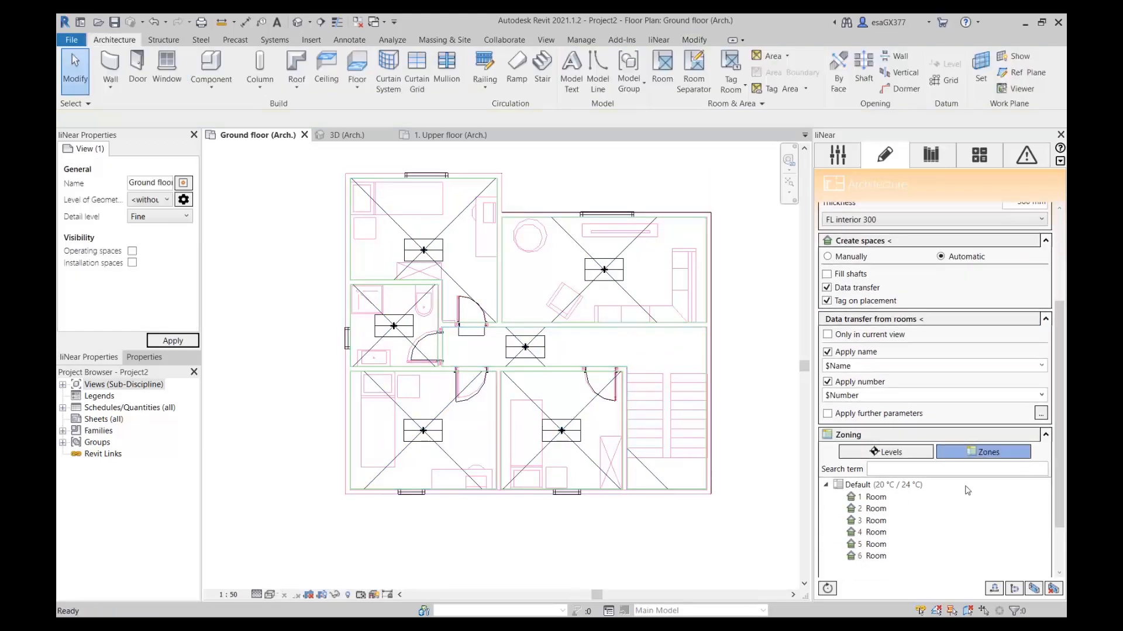
View the building detection settings for the architecture analysis, and switch to the ARM project in liNear Building 21.
left_click(981, 157)
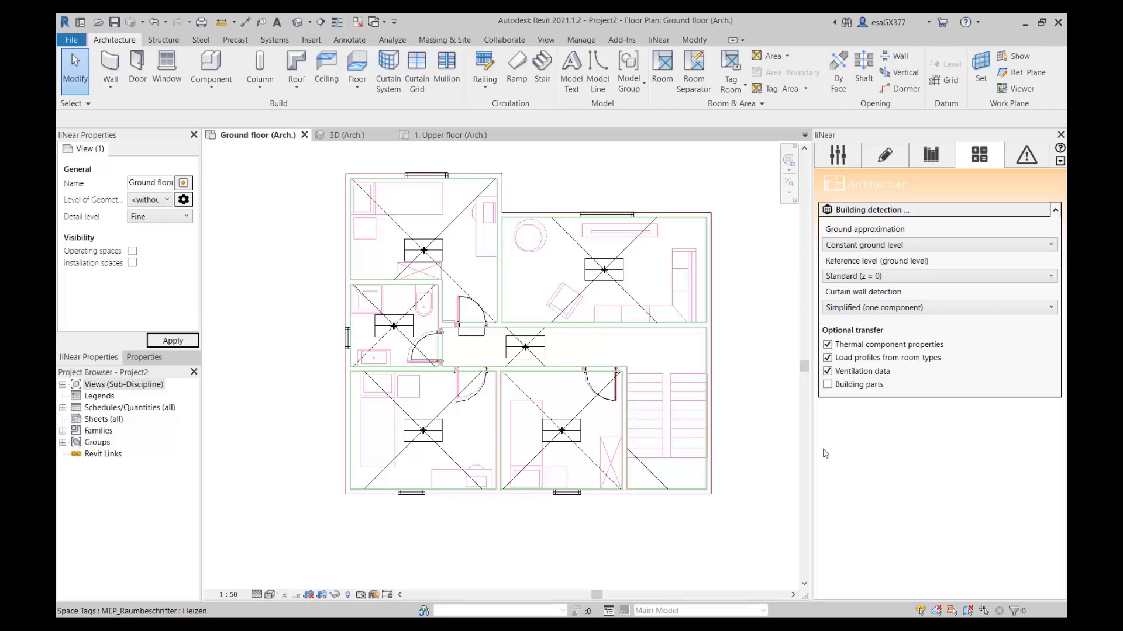
mouse_move(528, 626)
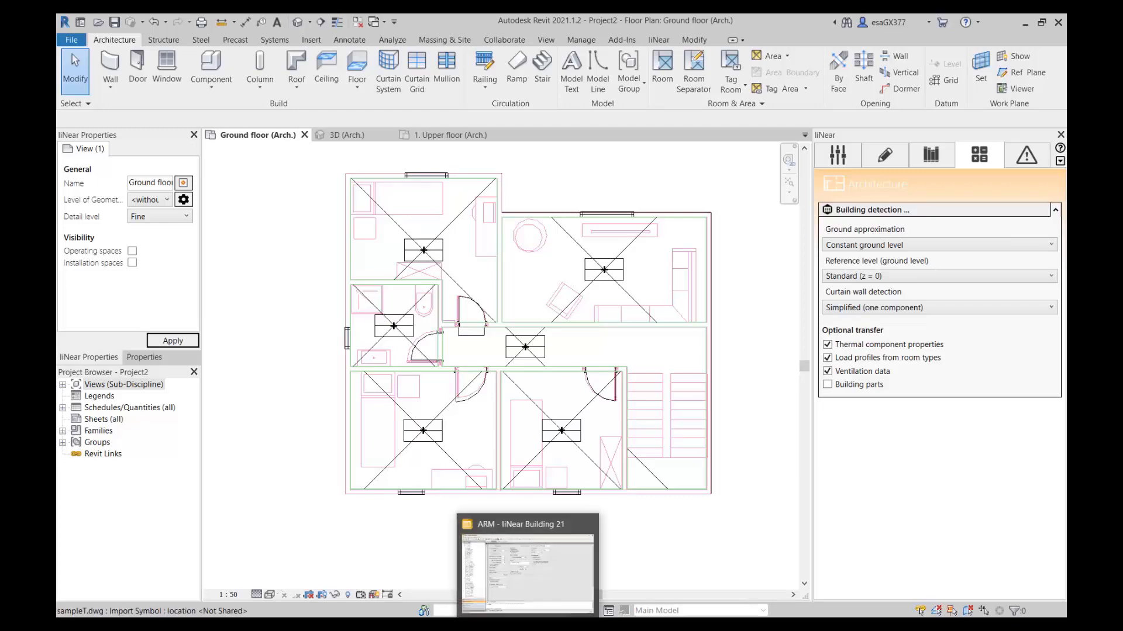
left_click(531, 576)
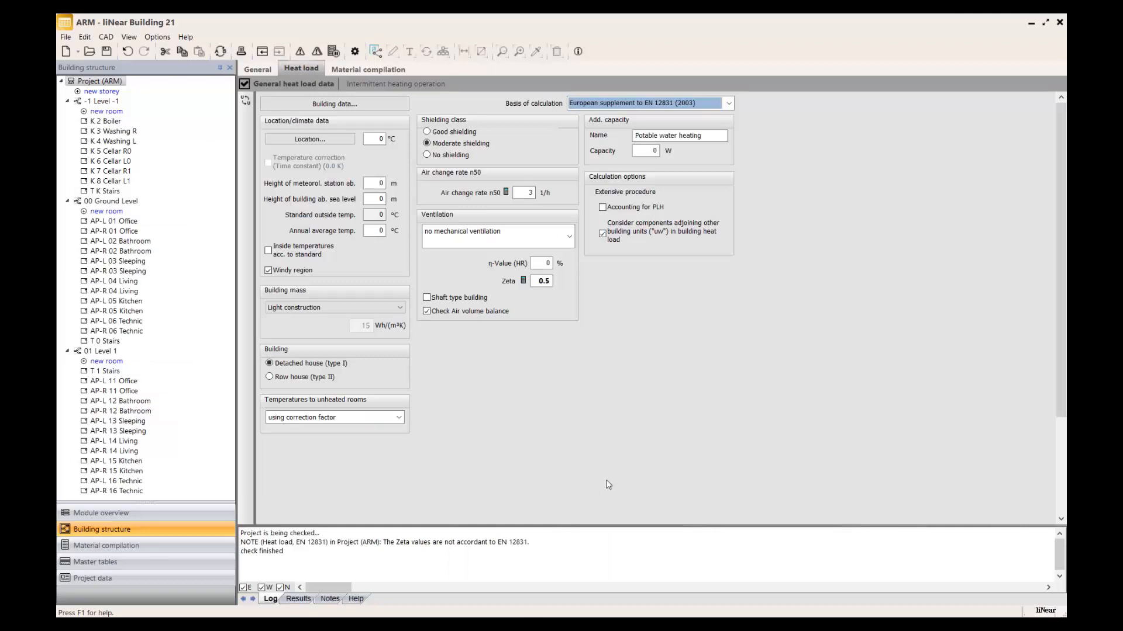
Try Turkey TS 2164 (2003) as the basis of calculation, and return to European supplement to EN 12831 (2003).
left_click(376, 51)
left_click(728, 103)
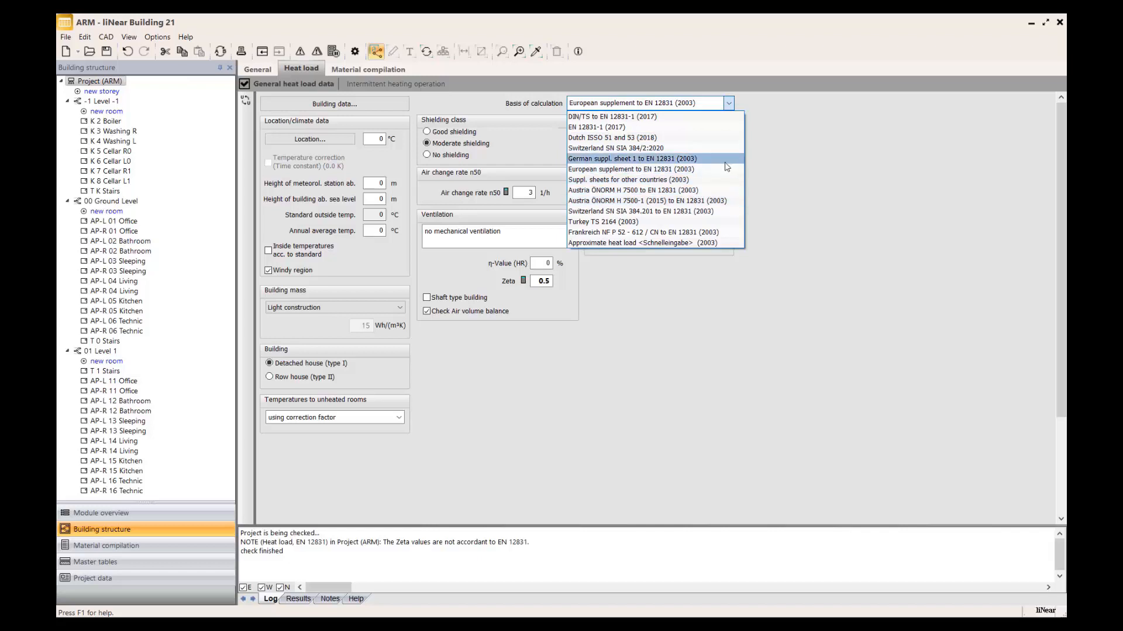
left_click(631, 222)
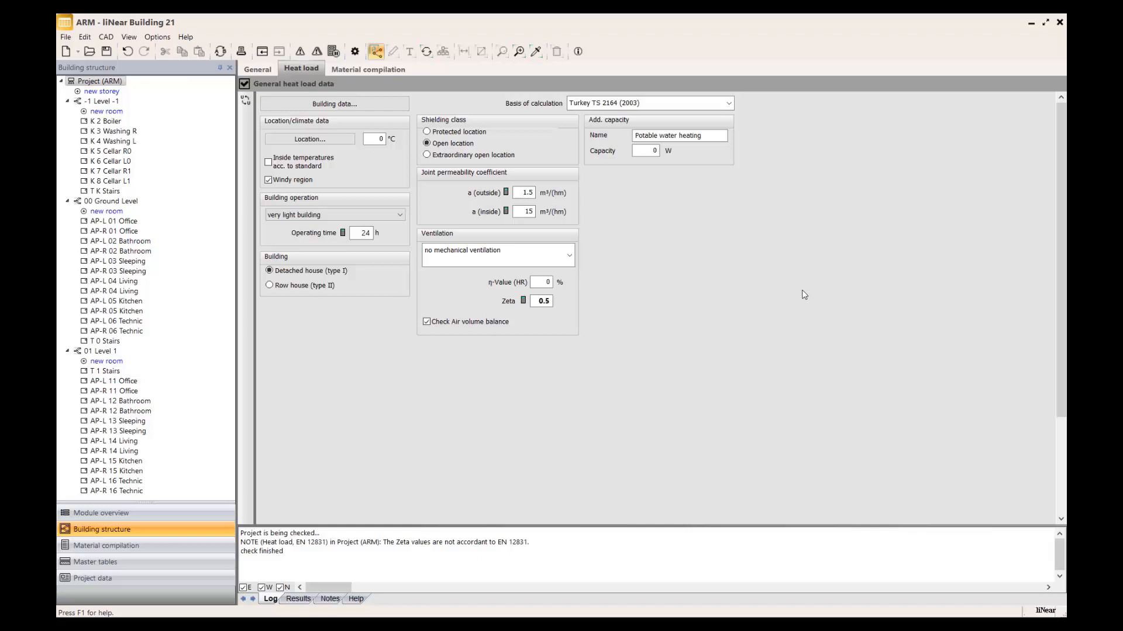
left_click(729, 102)
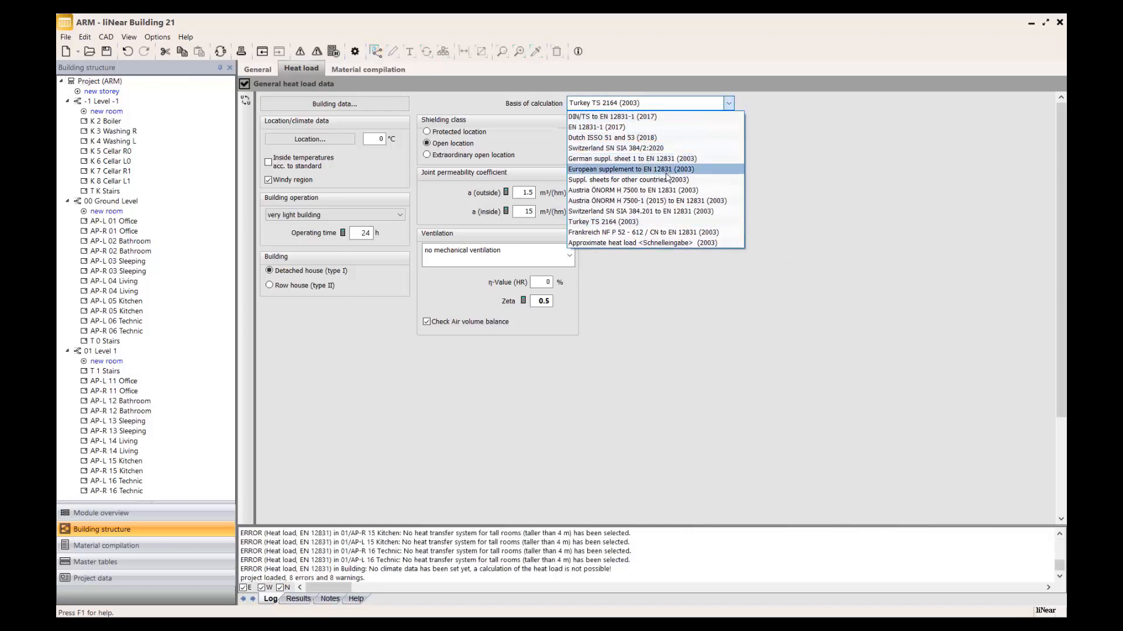
left_click(675, 169)
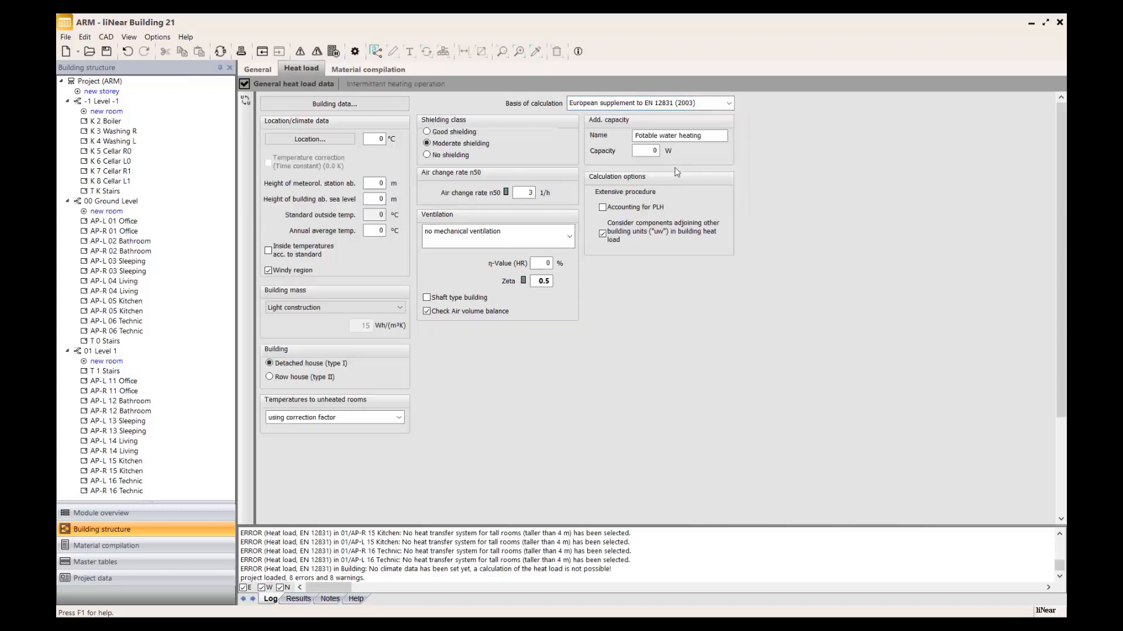
Browse the location lists for Iceland and Serbia, and assign United Kingdom as the location for the project's climate data.
left_click(310, 139)
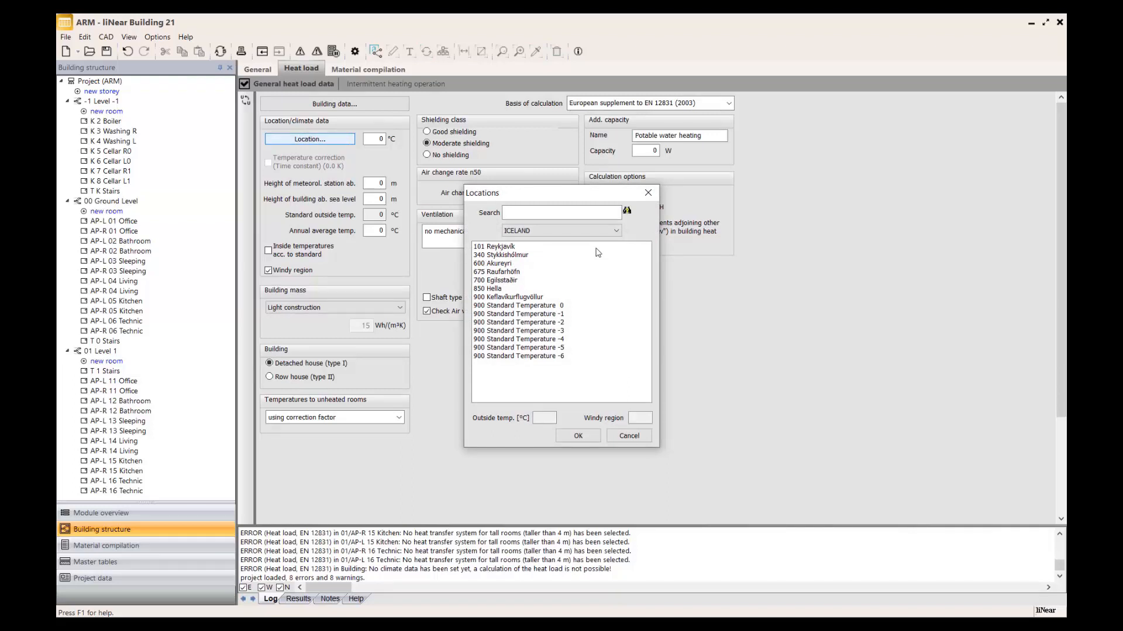
left_click(592, 231)
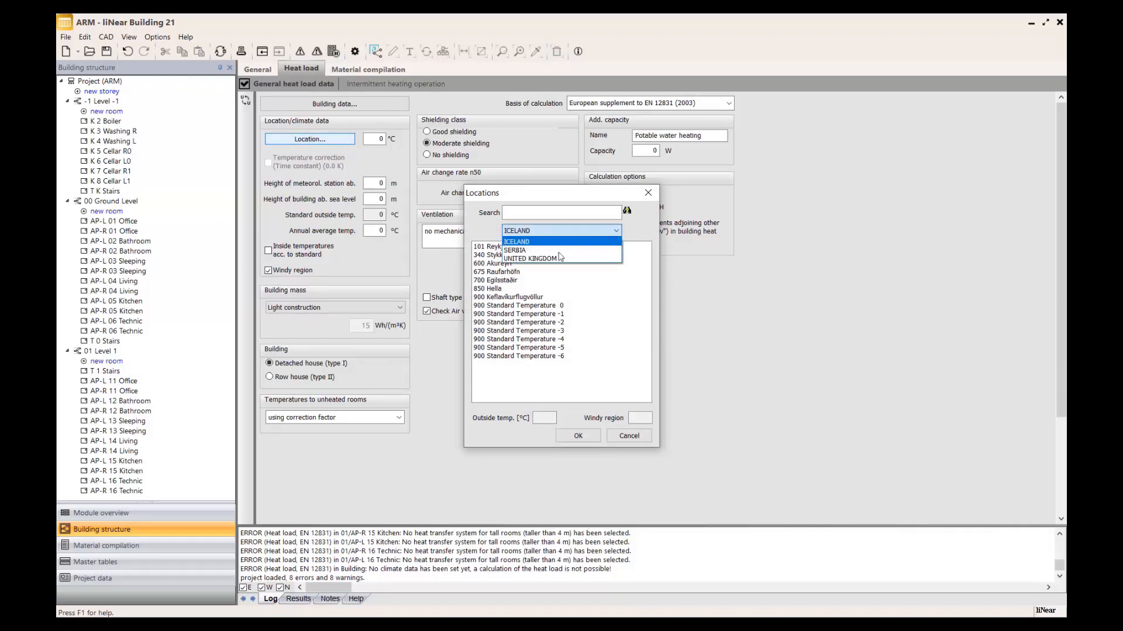
left_click(555, 250)
left_click(561, 231)
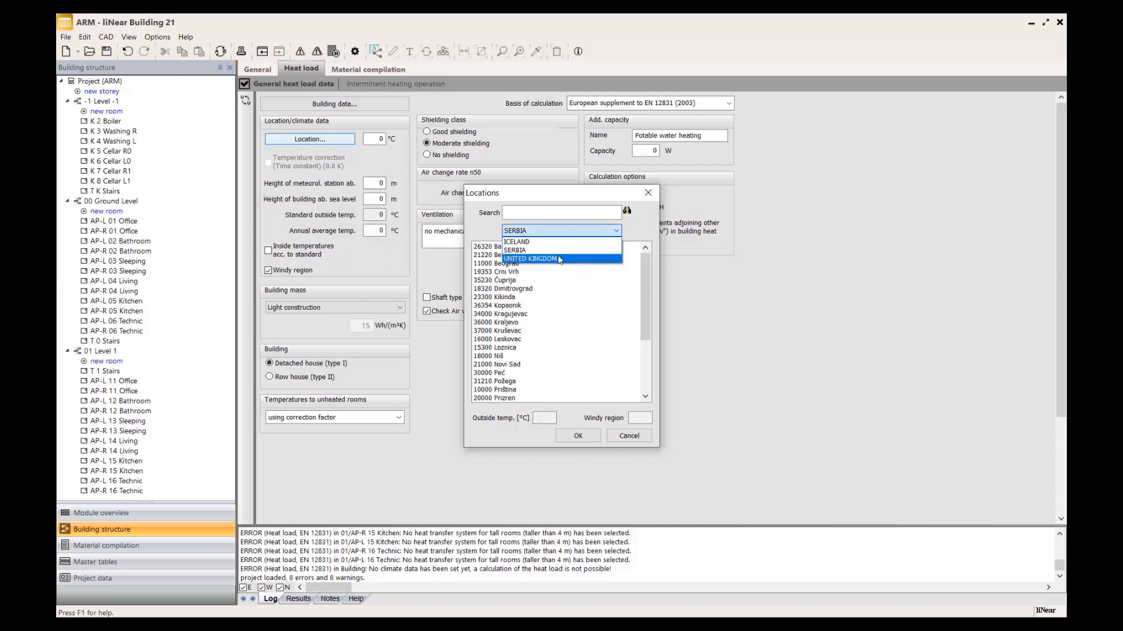
left_click(559, 259)
left_click(561, 231)
left_click(555, 242)
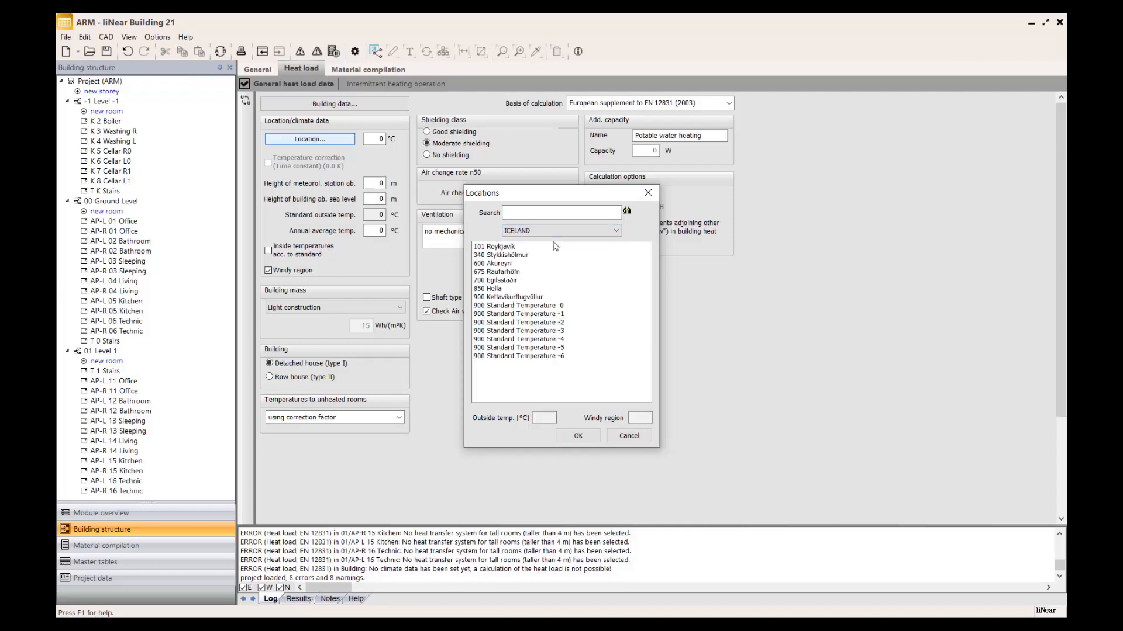
left_click(555, 231)
left_click(550, 260)
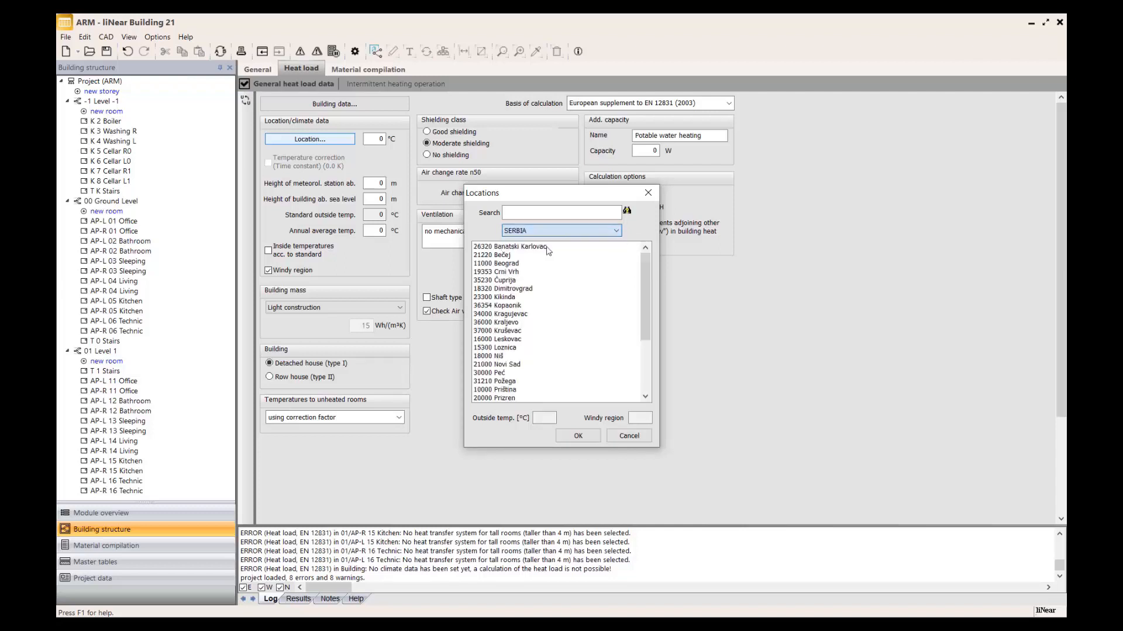
left_click(536, 248)
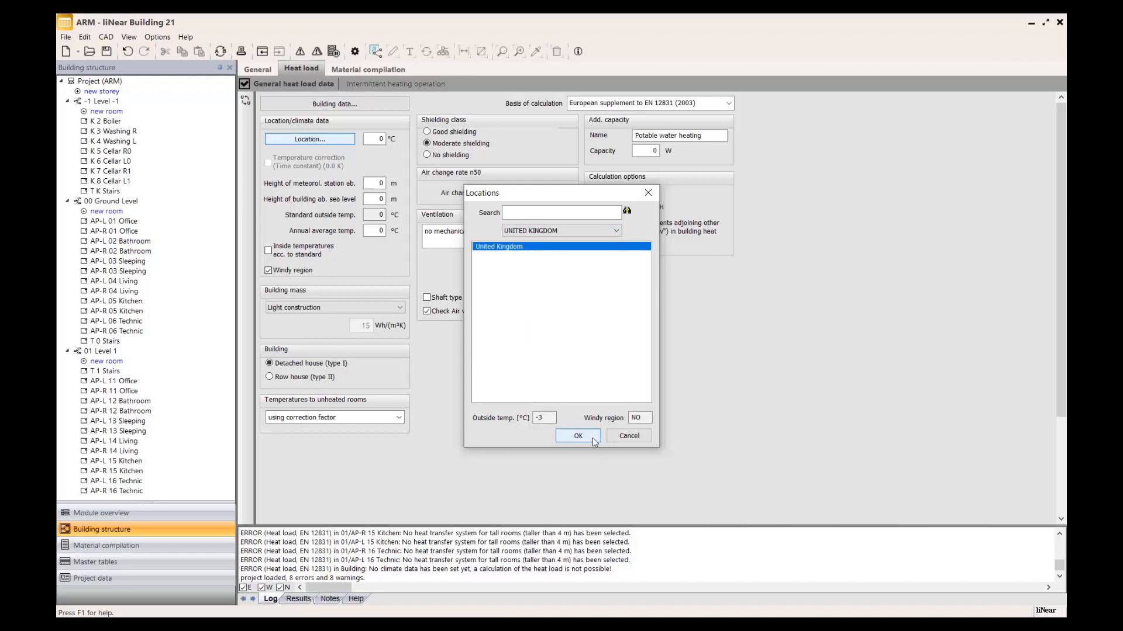
left_click(578, 436)
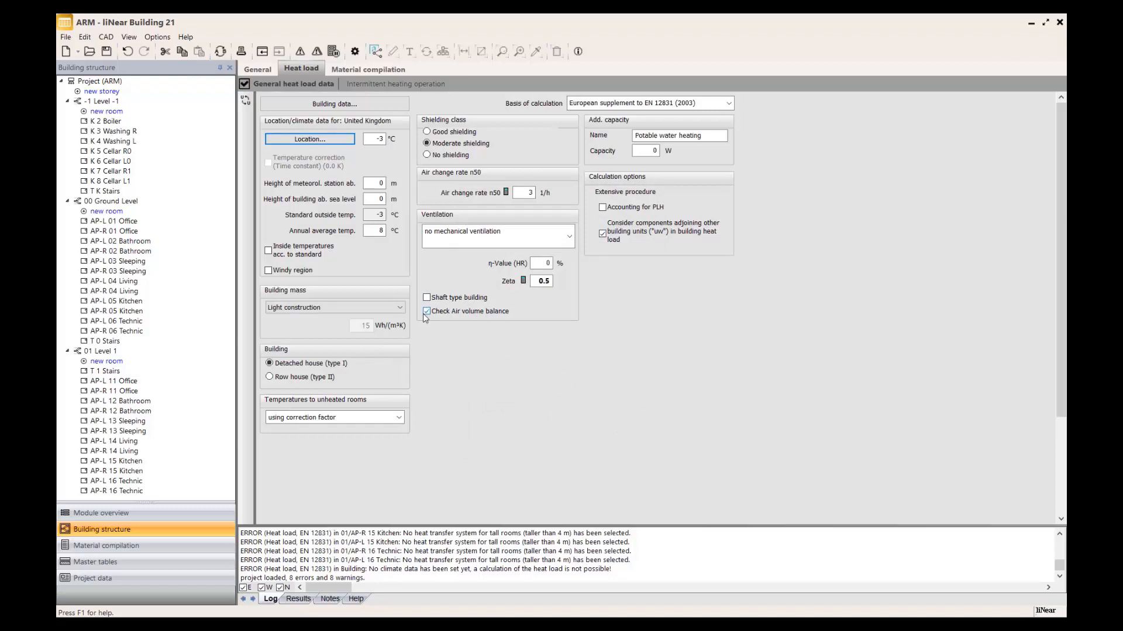
Check the location's outside temperature and windy region setting, and examine the available building mass options without changing them.
left_click(372, 138)
left_click(298, 271)
left_click(393, 308)
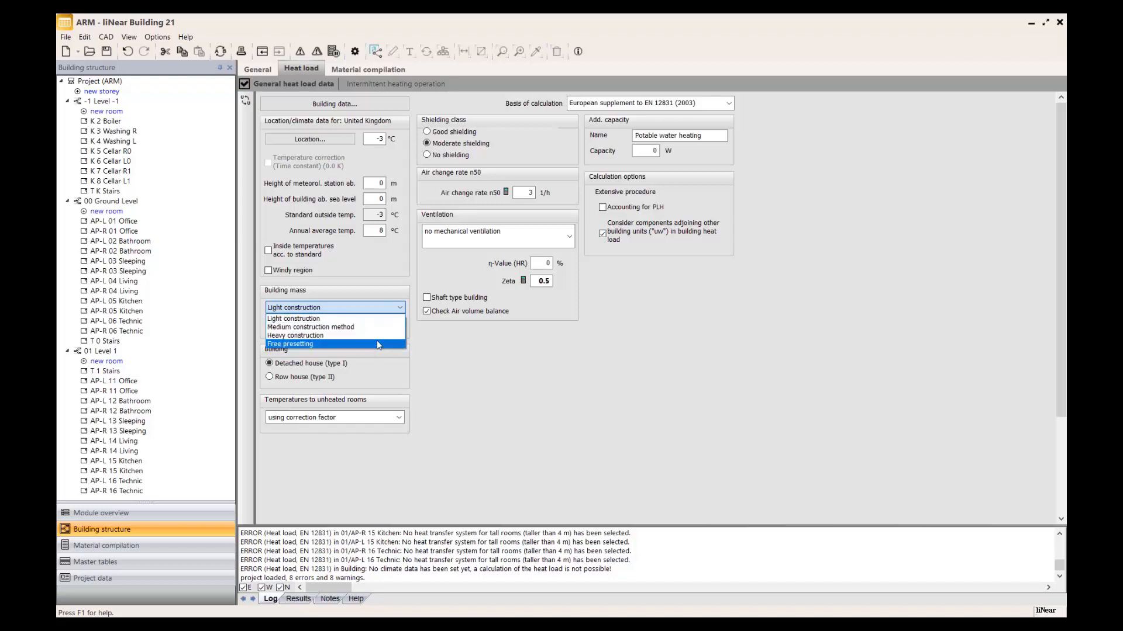
left_click(462, 347)
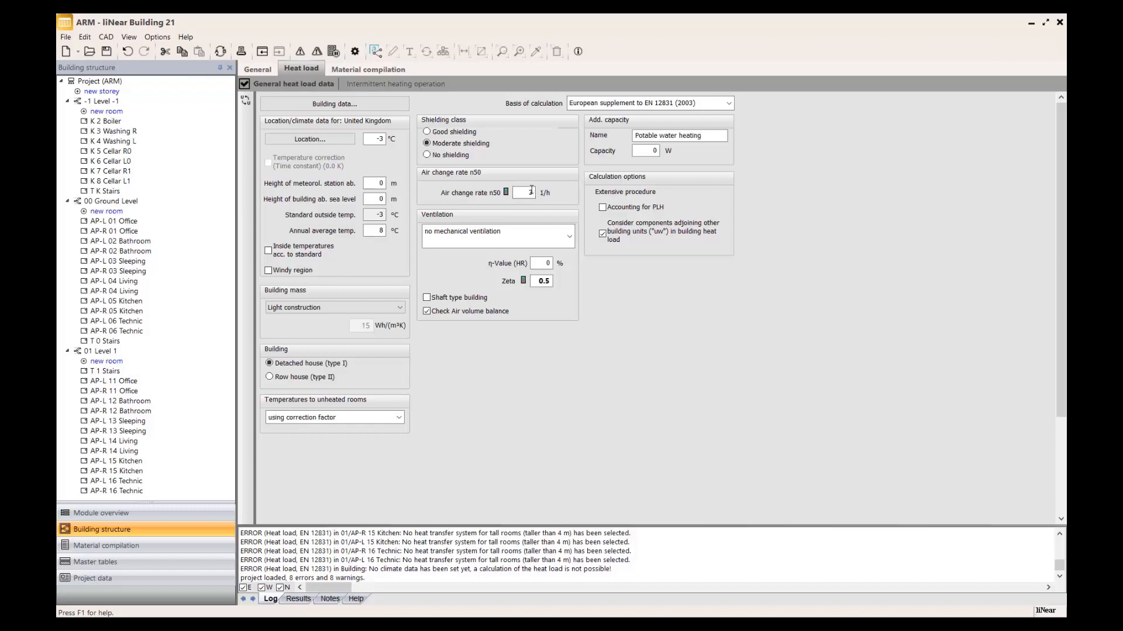
Review the guiding values for the n50 air change rate and the ventilation system options without choosing new ones.
left_click(505, 192)
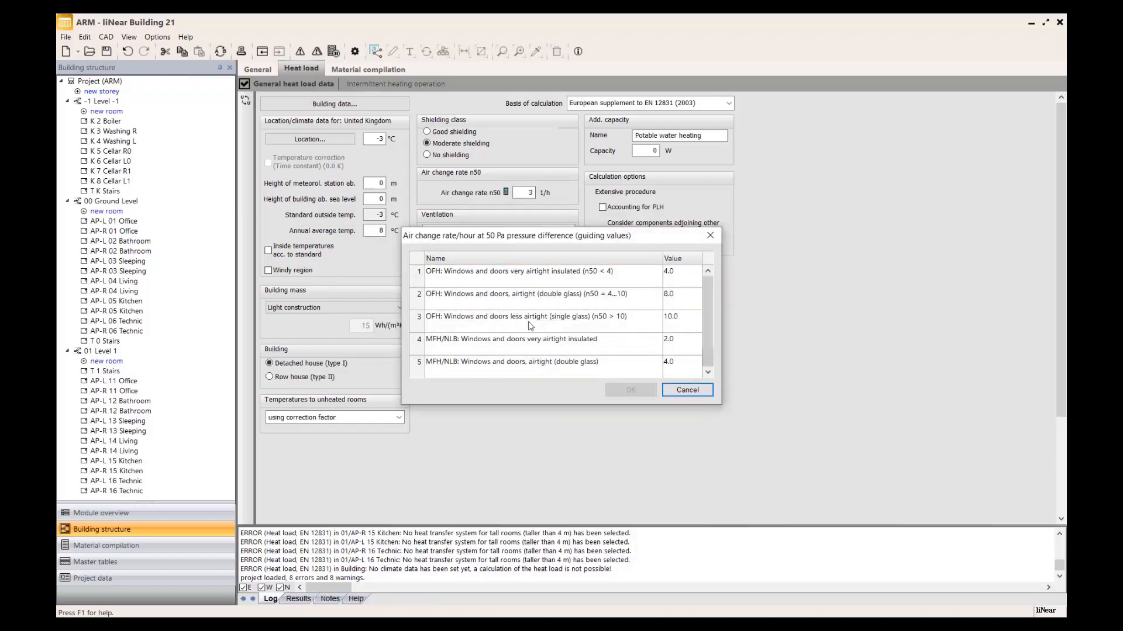
scroll(530, 325, "down", 2)
scroll(531, 326, "up", 2)
left_click(687, 390)
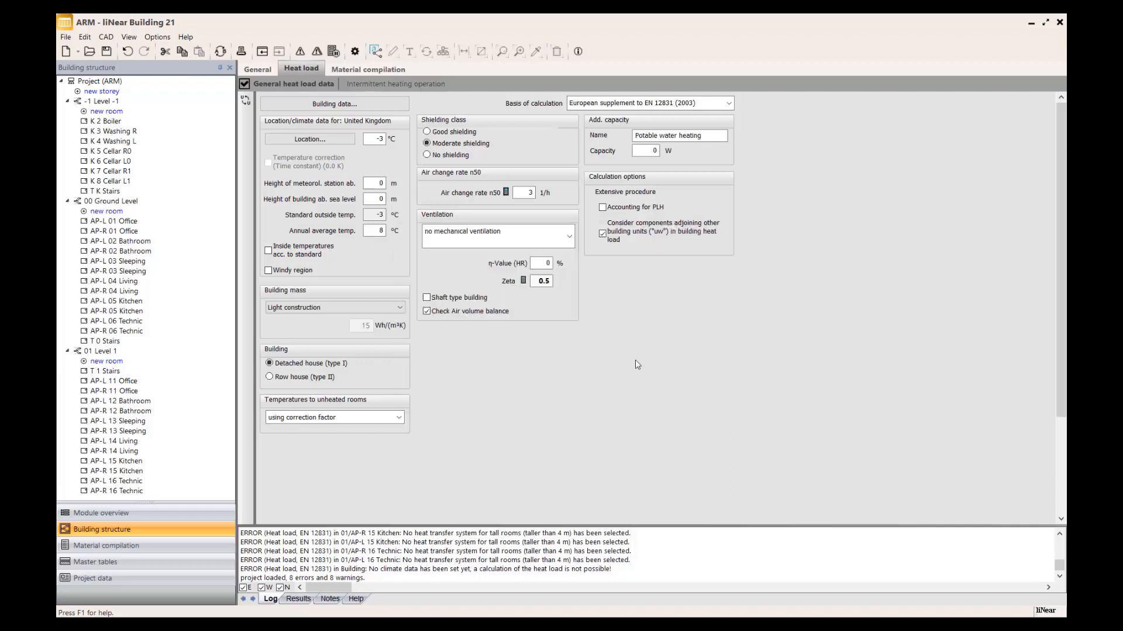
left_click(569, 238)
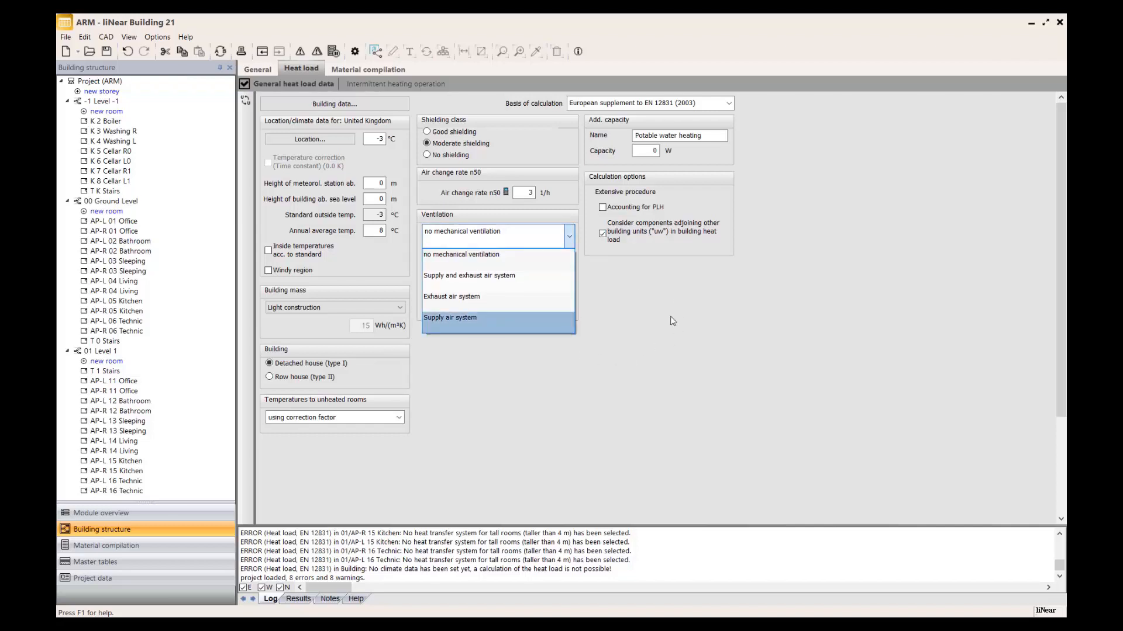
left_click(665, 297)
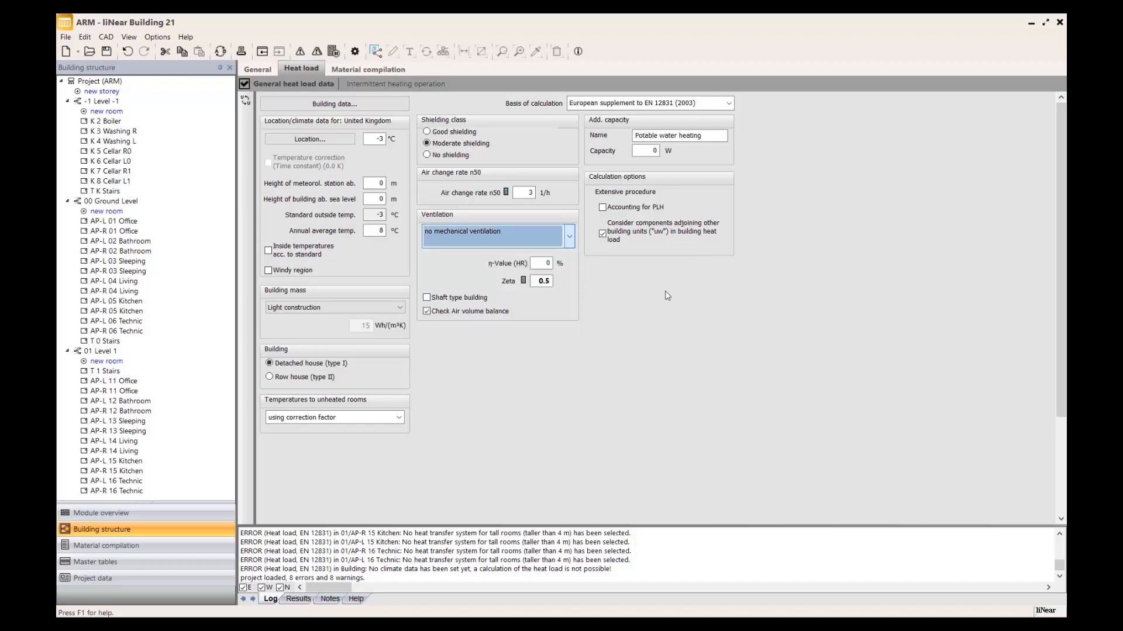
Check the name and capacity fields for additional capacity, and open the intermittent heating operation settings.
left_click(683, 135)
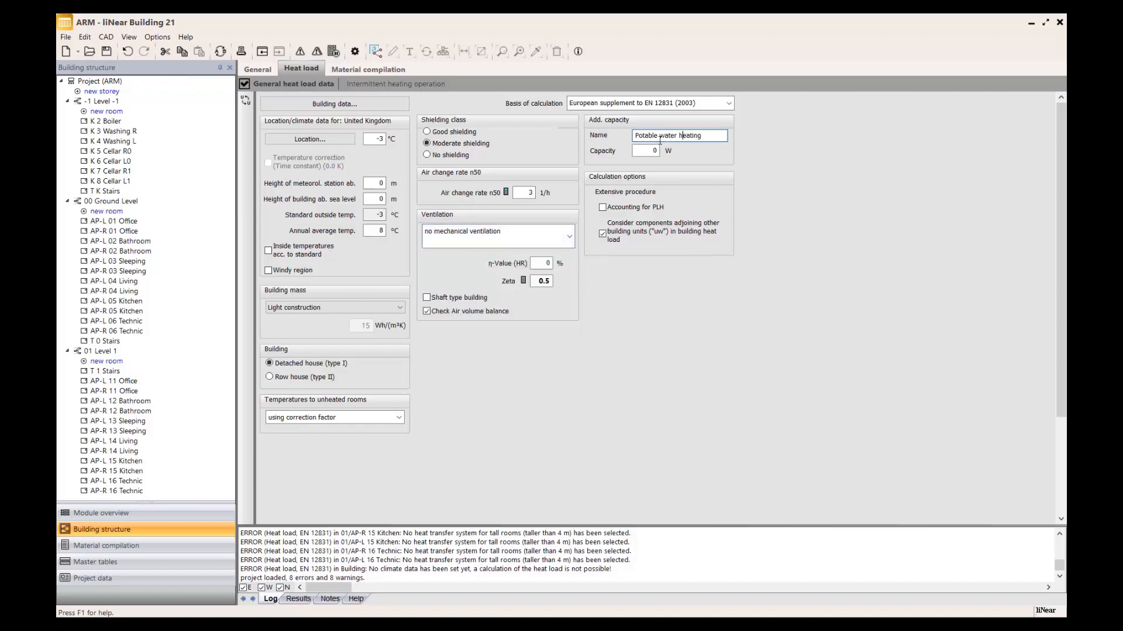
left_click(741, 287)
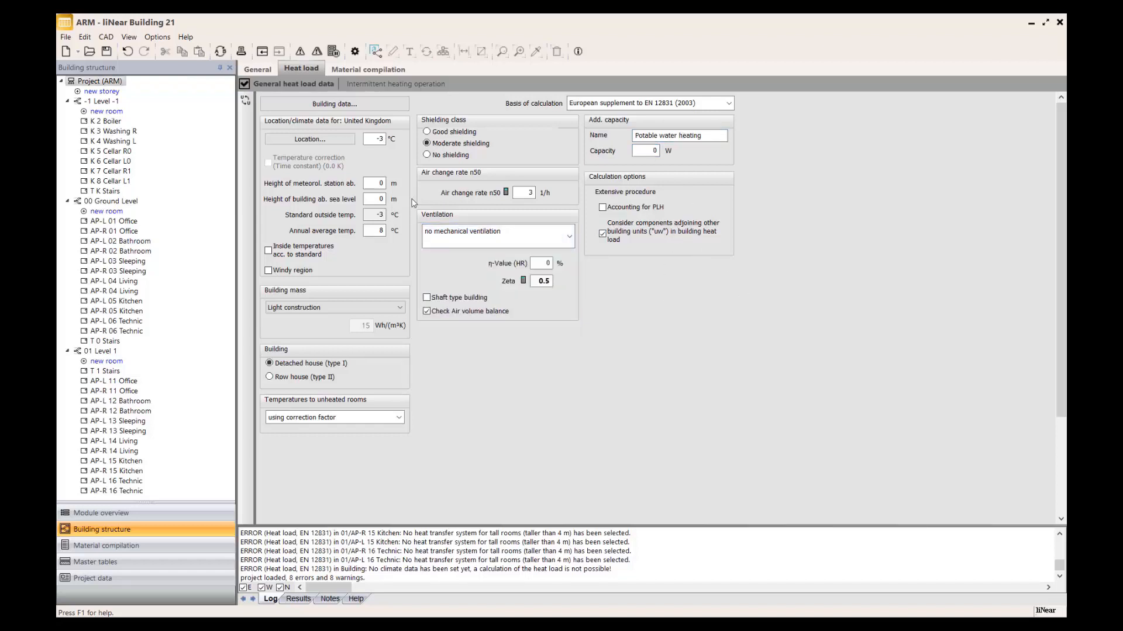
left_click(424, 85)
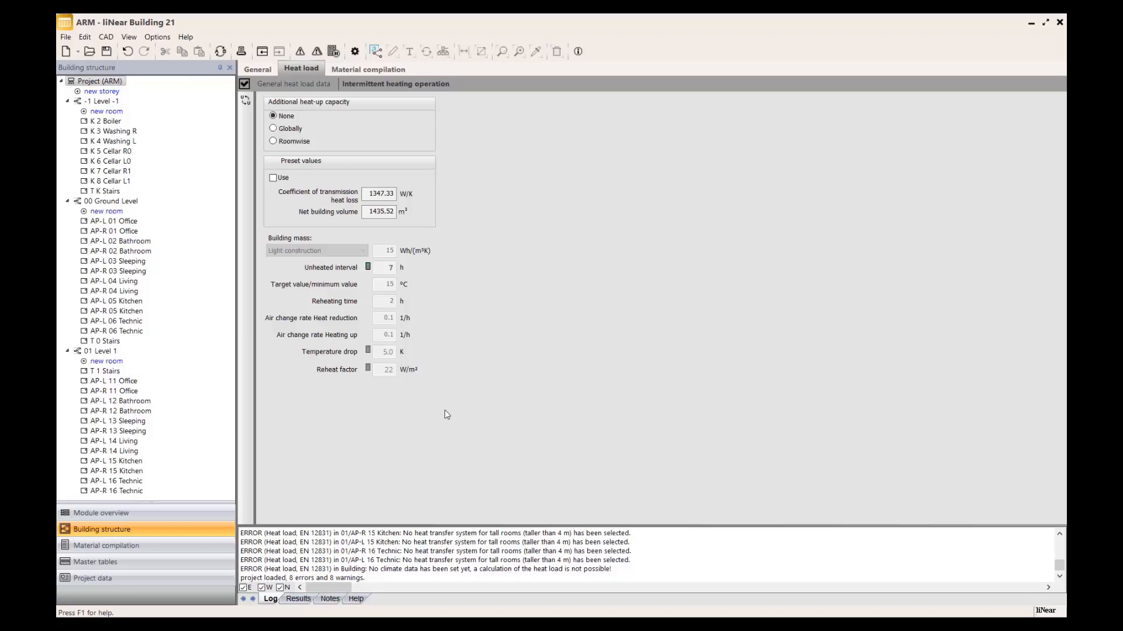
Review the building material master tables for 06.STRUCTURAL PANELS and 09.RIGIPS EPS-HARD FOAM.
left_click(163, 566)
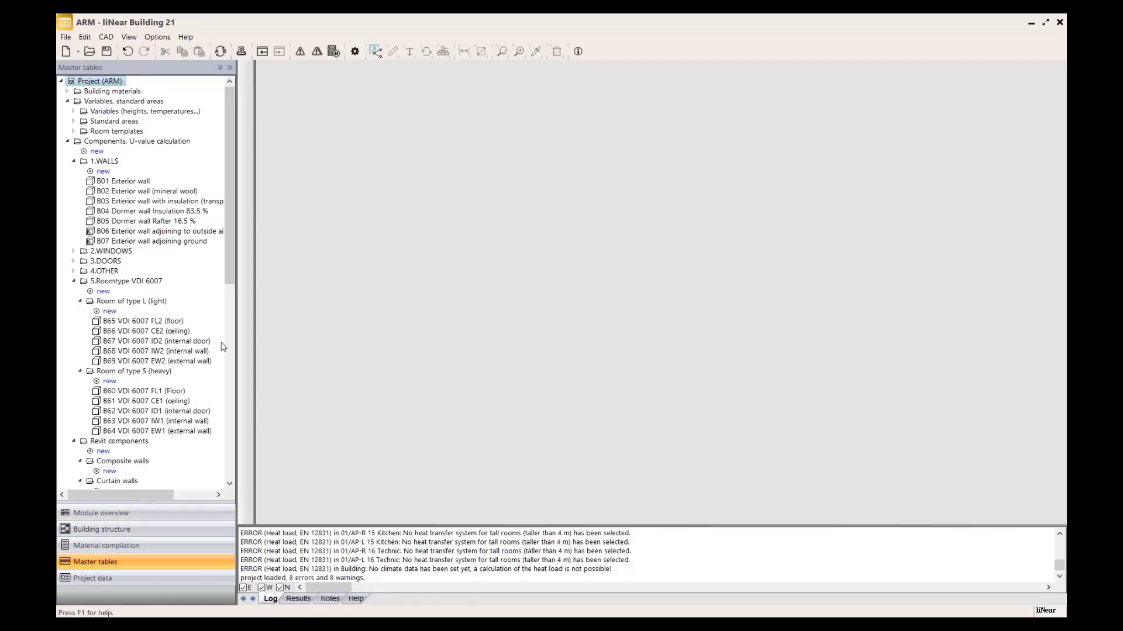
left_click(67, 92)
left_click(118, 121)
left_click(125, 162)
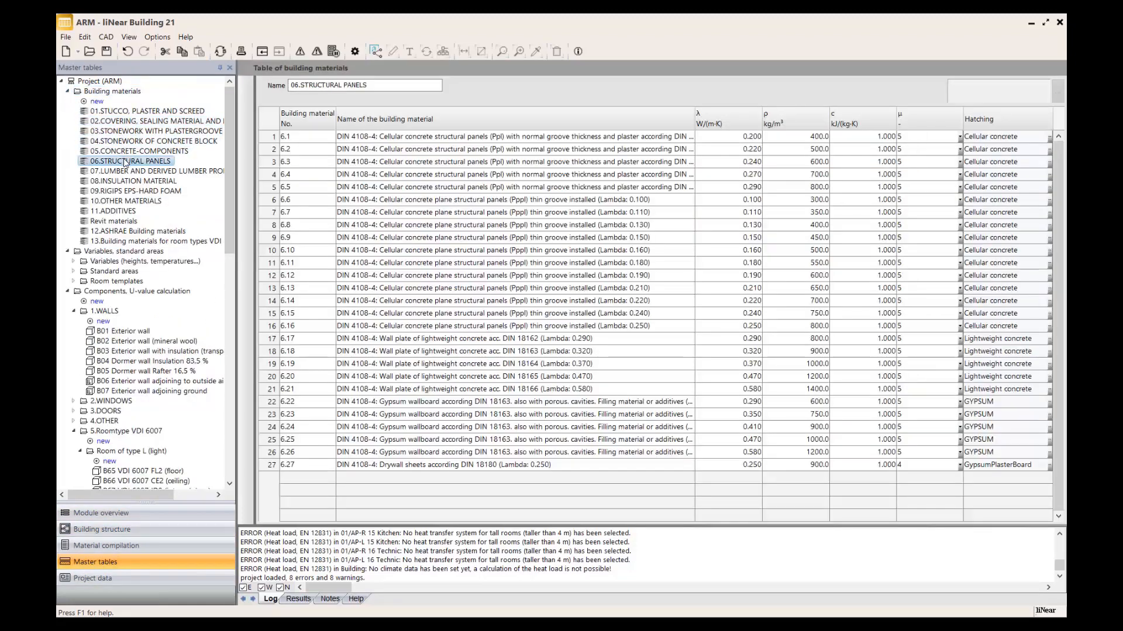
left_click(125, 191)
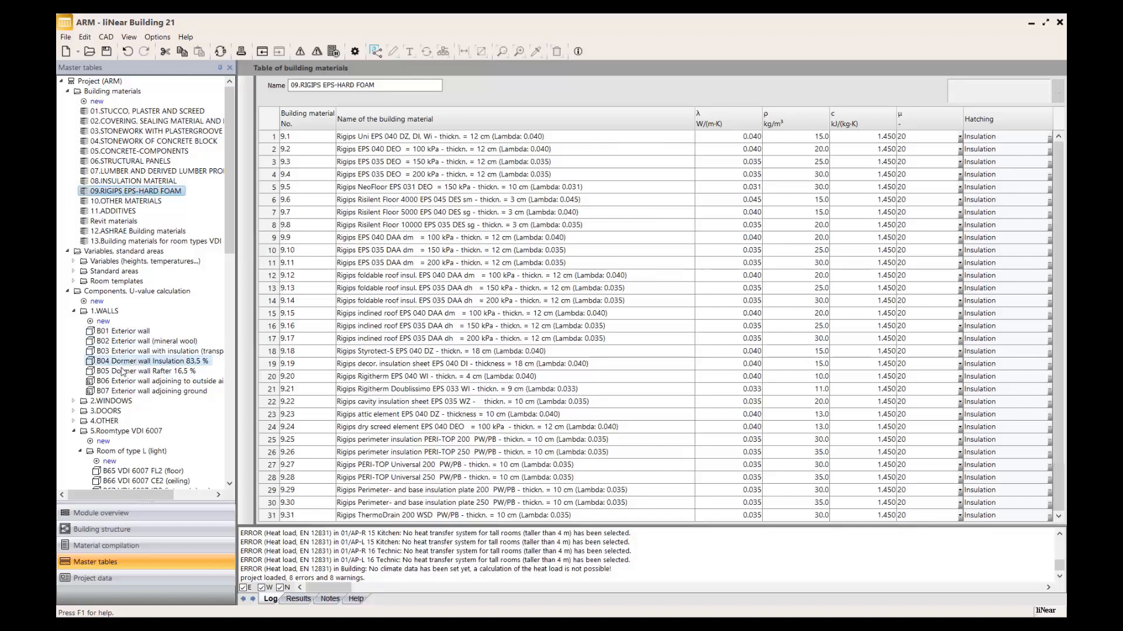
Browse the components for U-value calculation, expanding the 2.WINDOWS and 3.DOORS groups to view their entries.
scroll(130, 388, "down", 2)
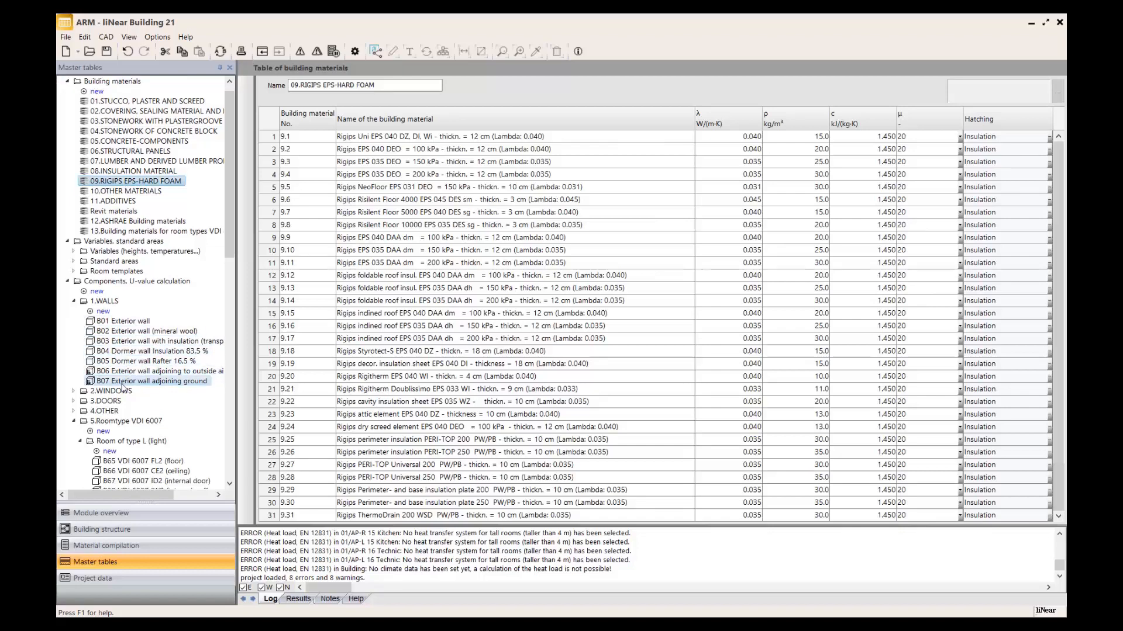
scroll(98, 432, "down", 3)
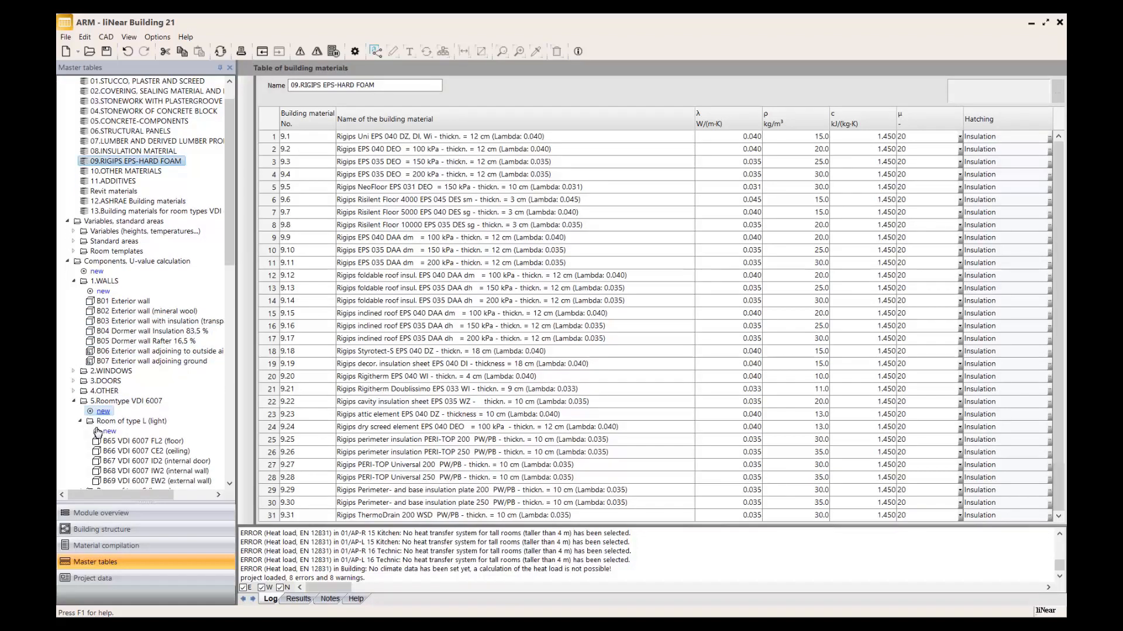
left_click(93, 402)
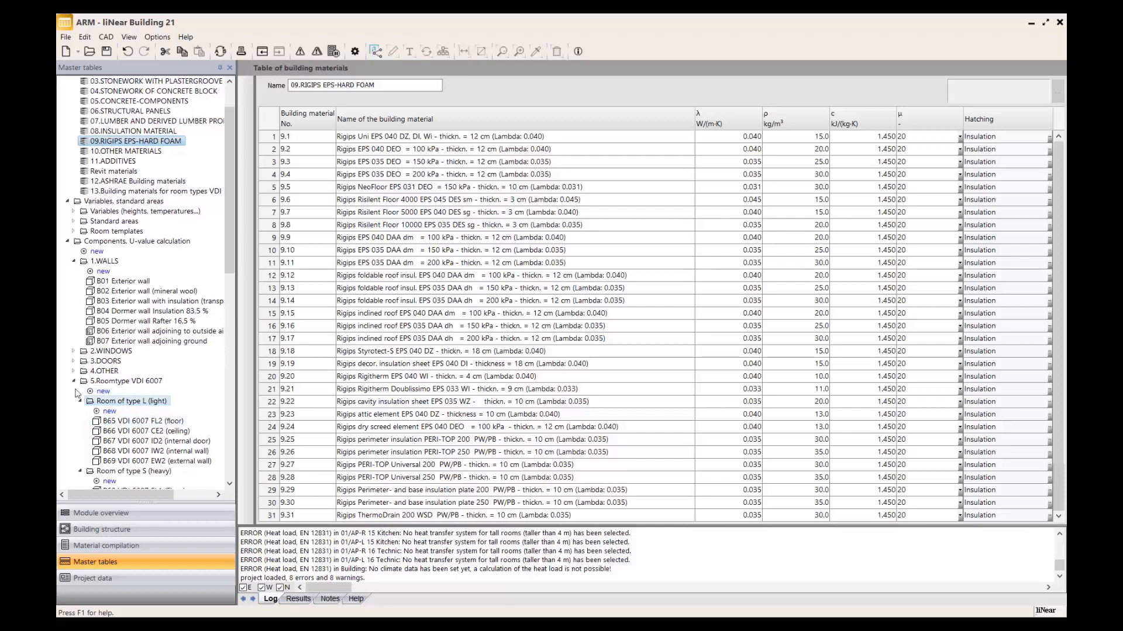
left_click(74, 352)
left_click(73, 411)
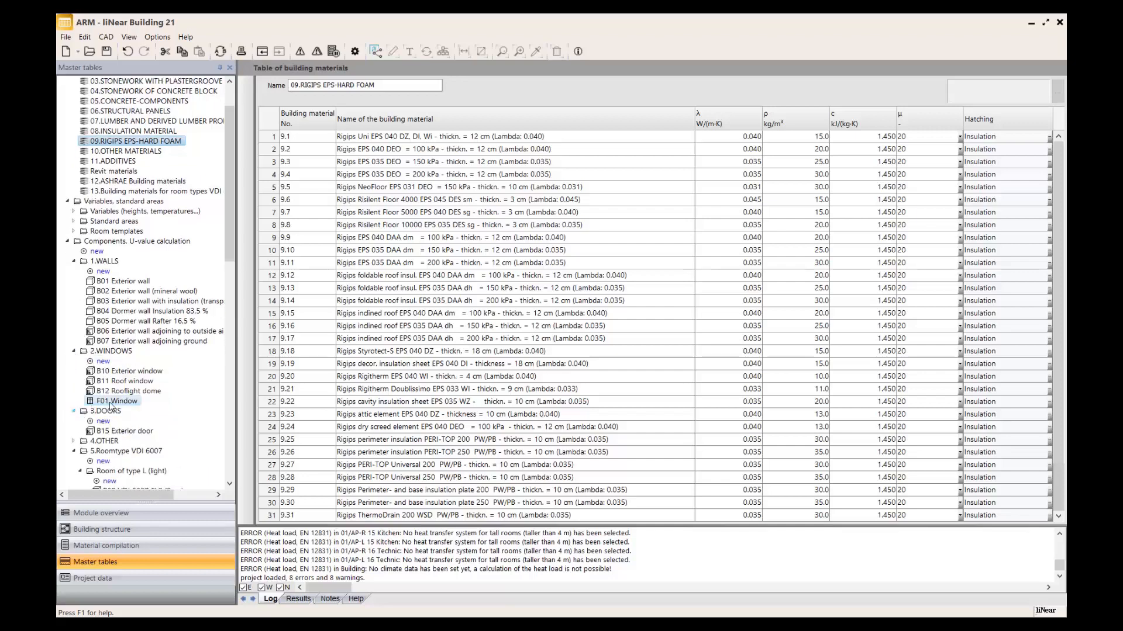
scroll(111, 406, "down", 1)
scroll(111, 406, "down", 1)
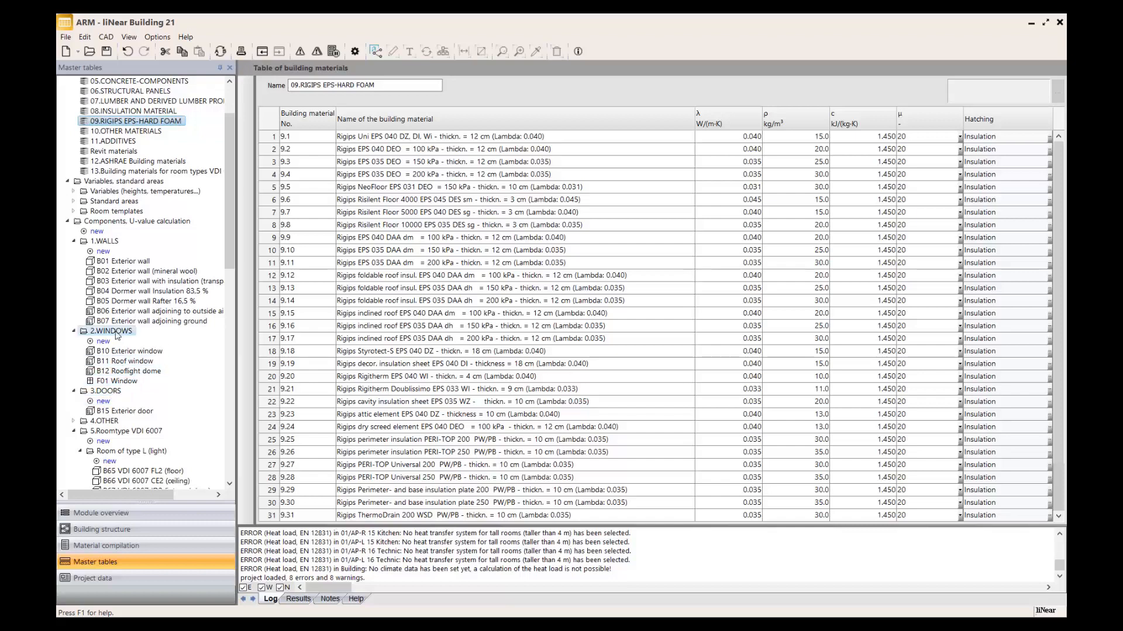
Check the component types offered for a new entry under 1.WALLS, cancel, and examine the U-value data of F01 Window.
left_click(103, 252)
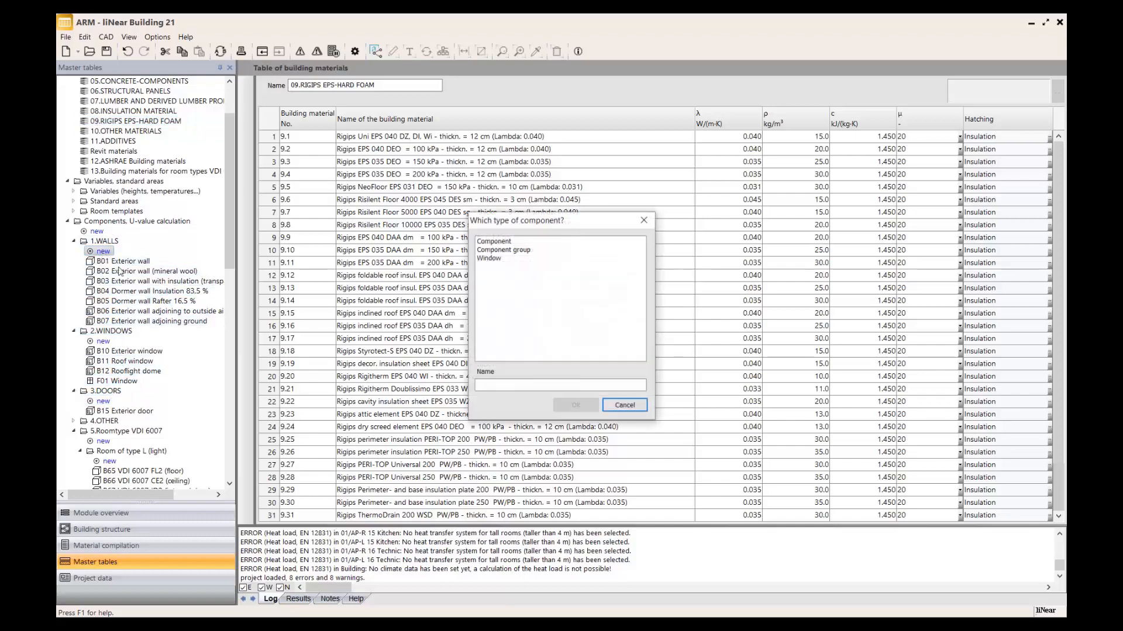
key("Escape")
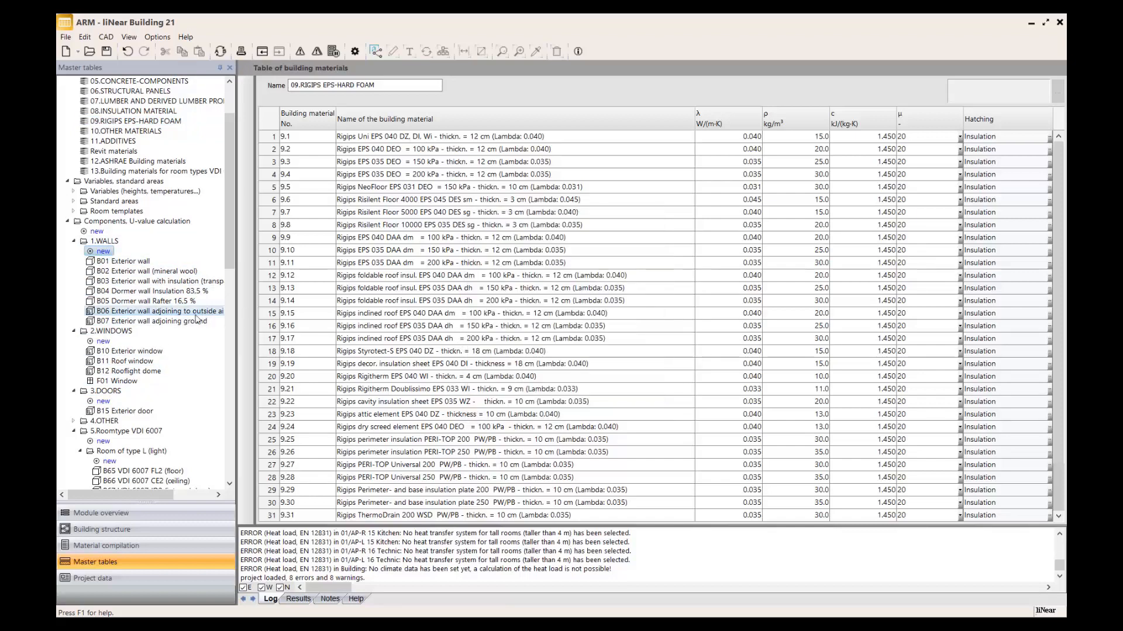
left_click(122, 382)
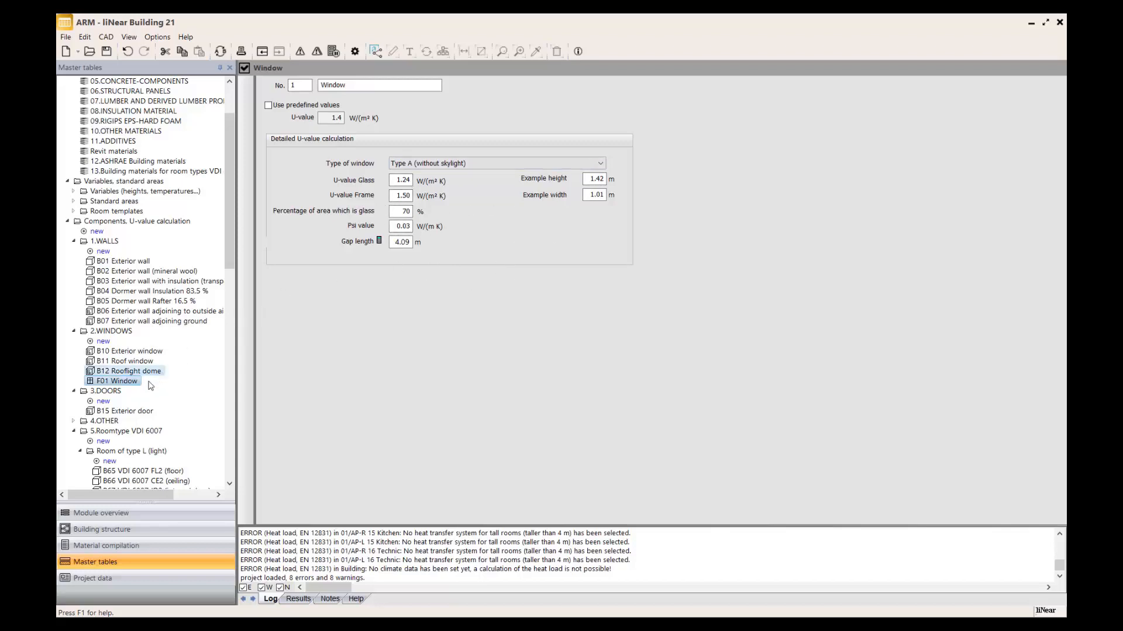
Look through the Revit components and examine the layer composition of walls B13 KS 17.5 and B16 MW 24.0 WD 6.0 LS 4.0 VS 11.5.
scroll(135, 409, "down", 1)
scroll(134, 410, "down", 3)
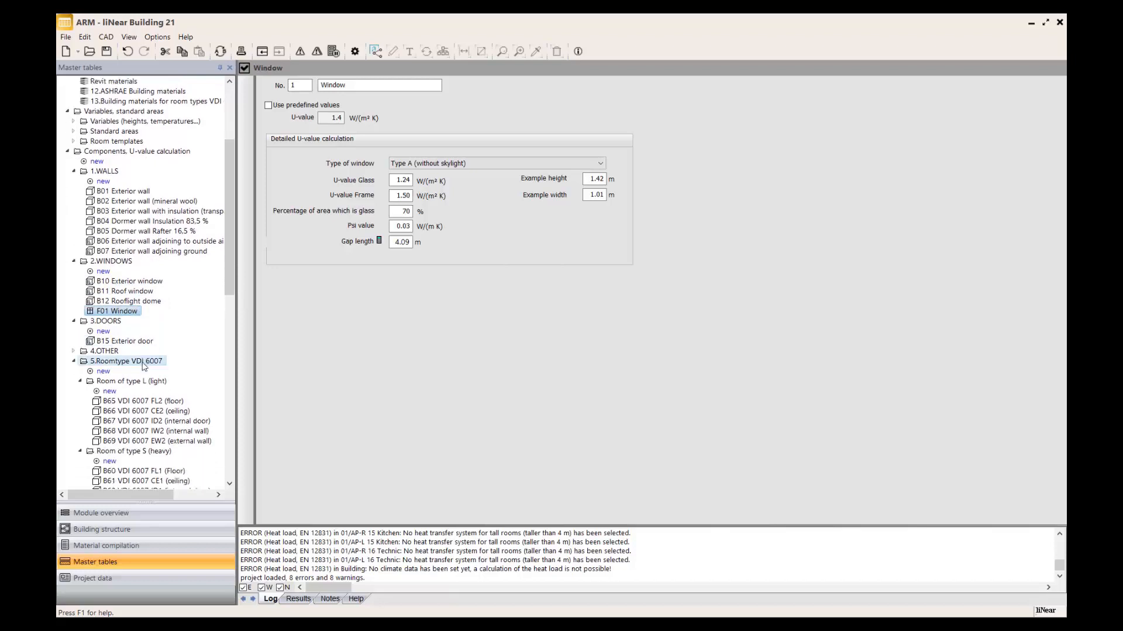
scroll(161, 361, "down", 1)
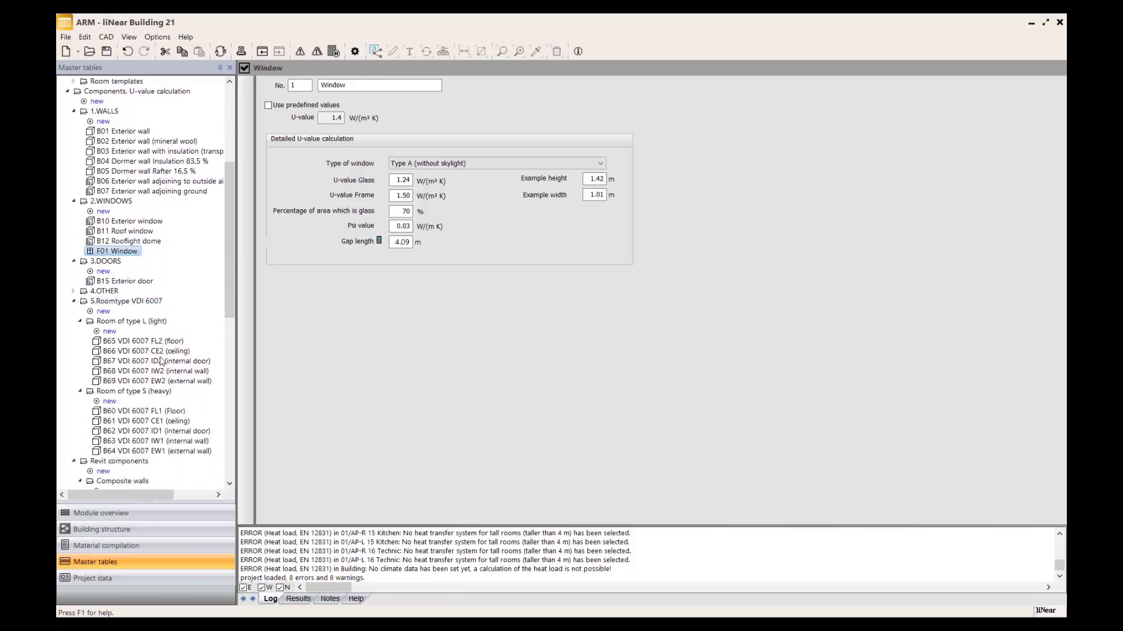
scroll(161, 361, "down", 4)
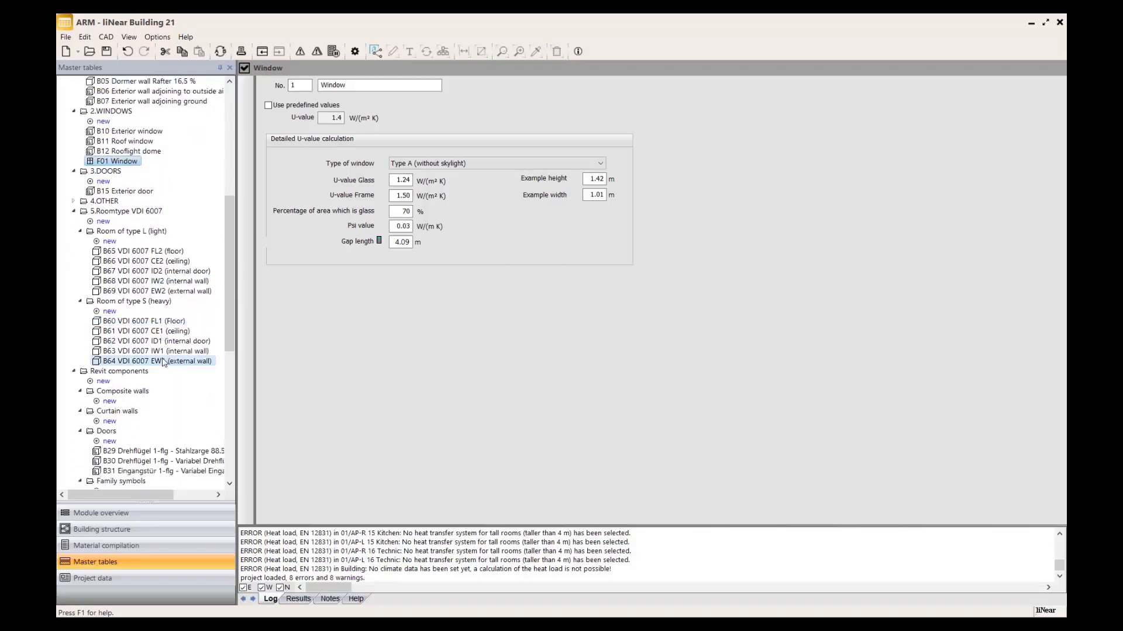
scroll(158, 351, "down", 10)
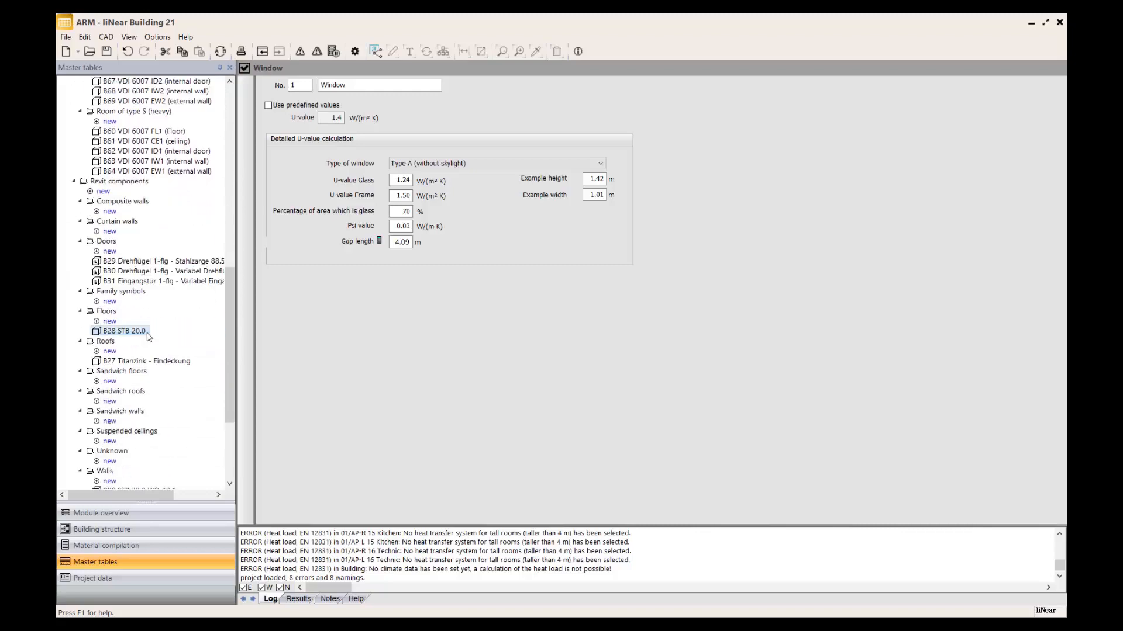
scroll(147, 337, "up", 2)
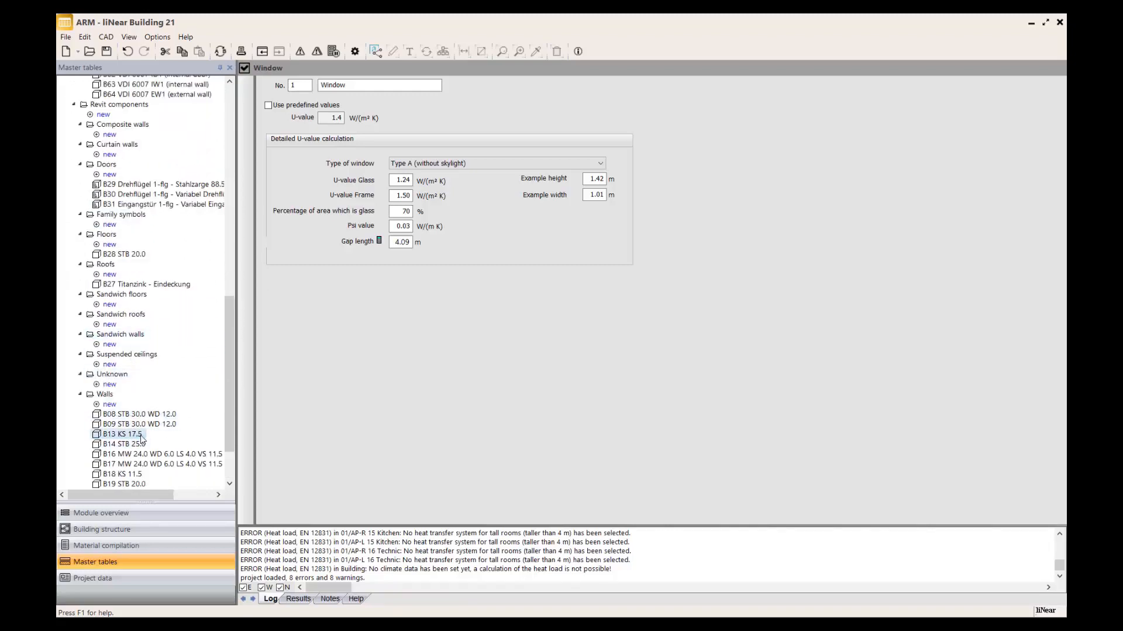
left_click(122, 435)
left_click(139, 455)
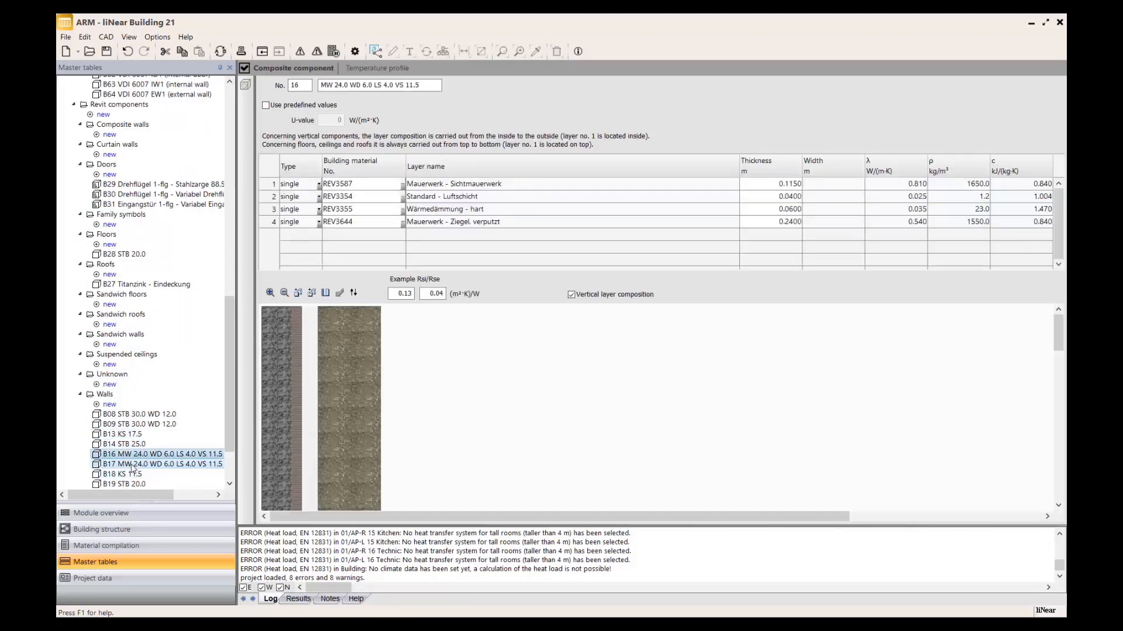
scroll(148, 438, "down", 2)
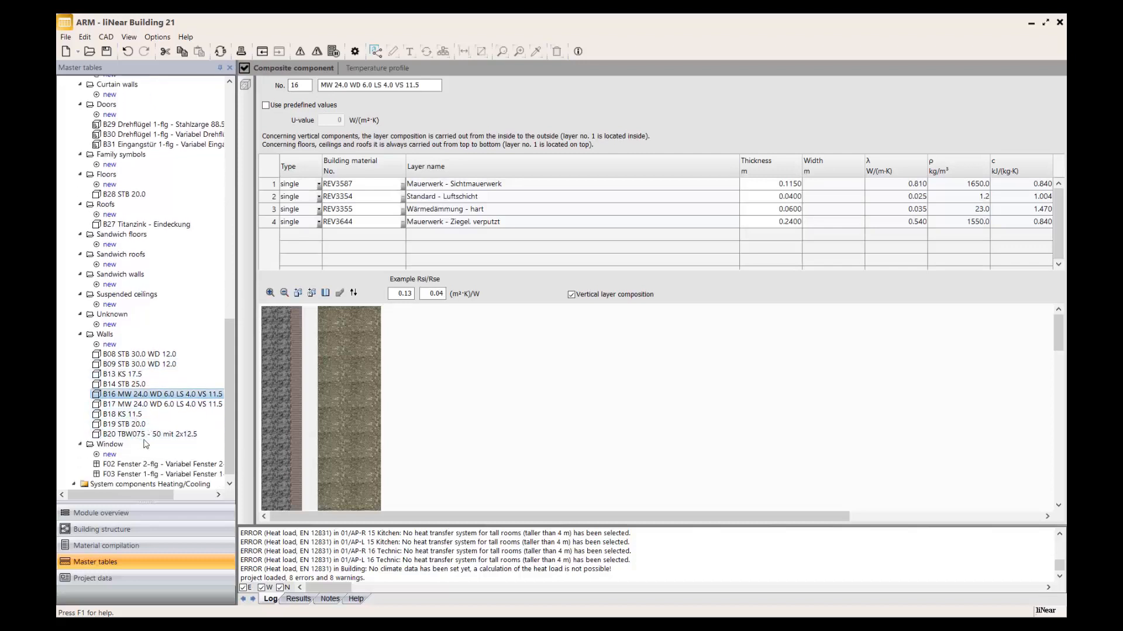
Try using a predefined U-value for wall B18 KS 11.5, and return to its layer-based calculation without entering a value.
left_click(142, 414)
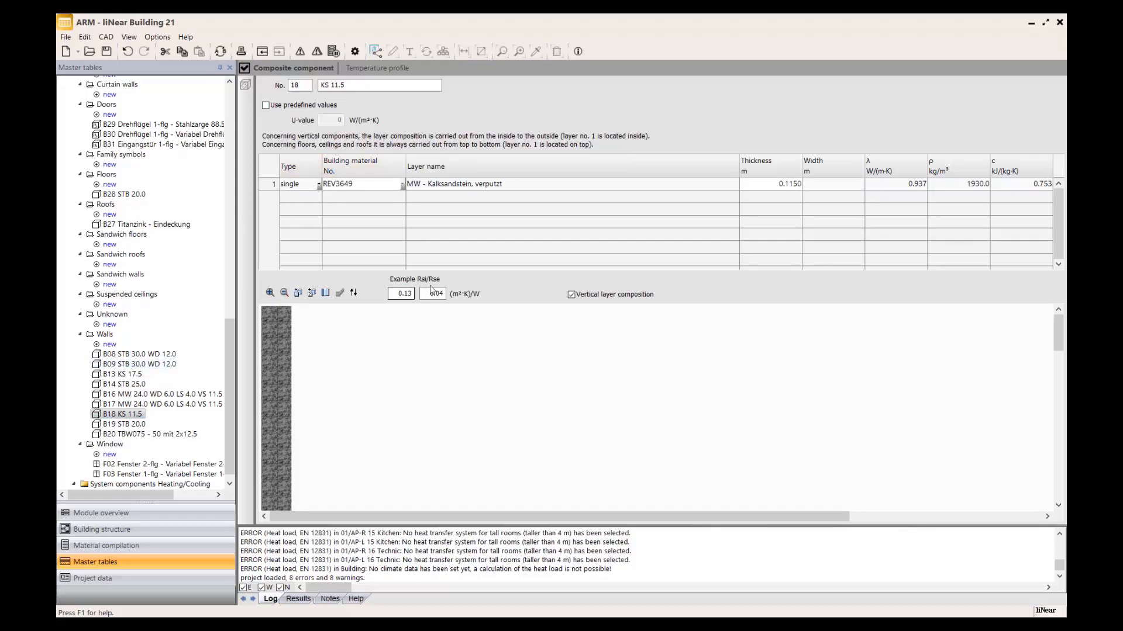
left_click(299, 106)
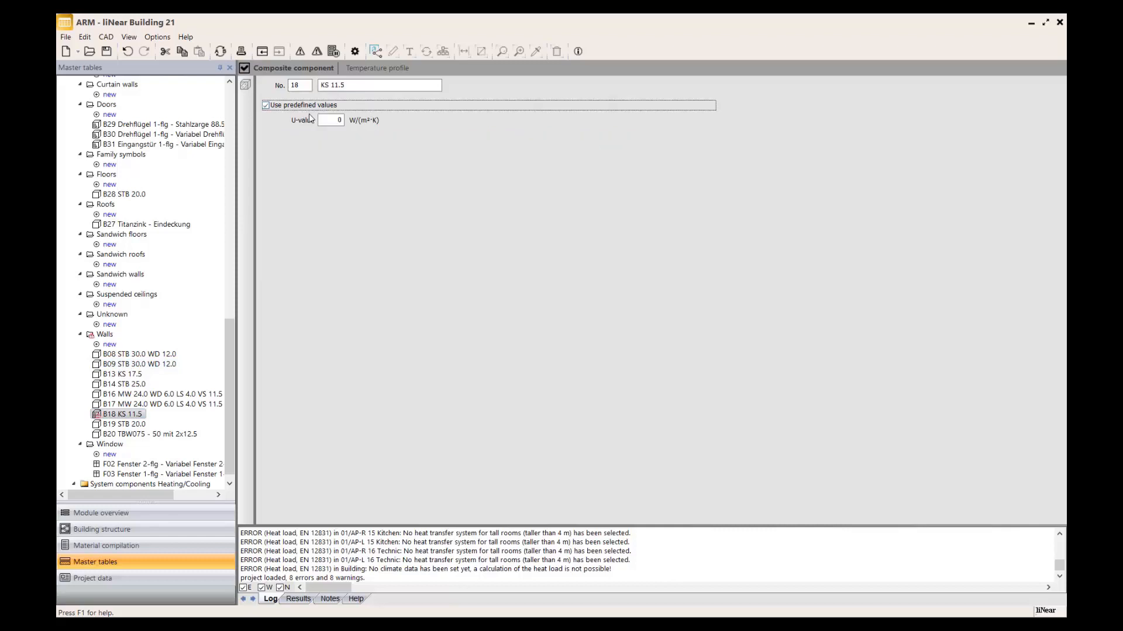
double_click(322, 120)
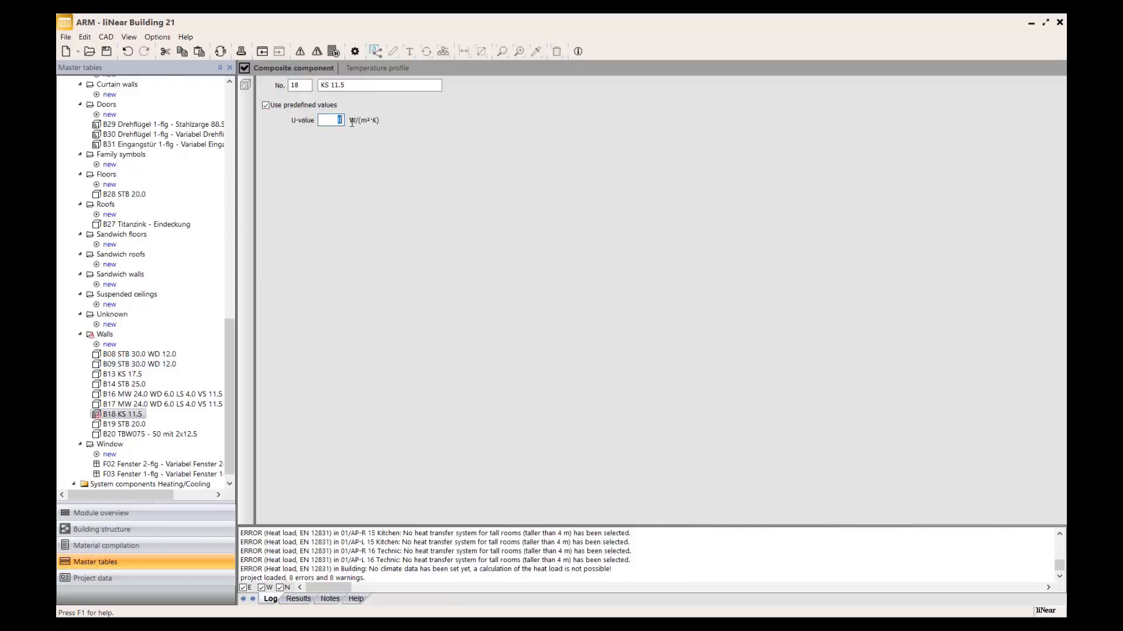
left_click(320, 107)
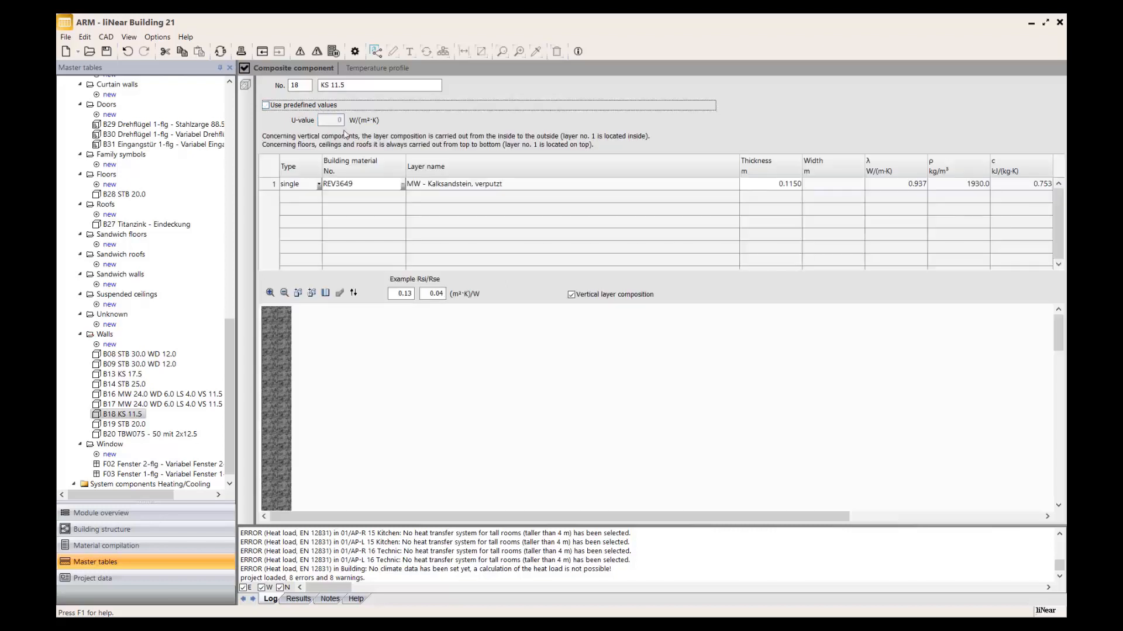
Add an empty second layer to the composition of wall B18 KS 11.5 and delete it again.
left_click(436, 198)
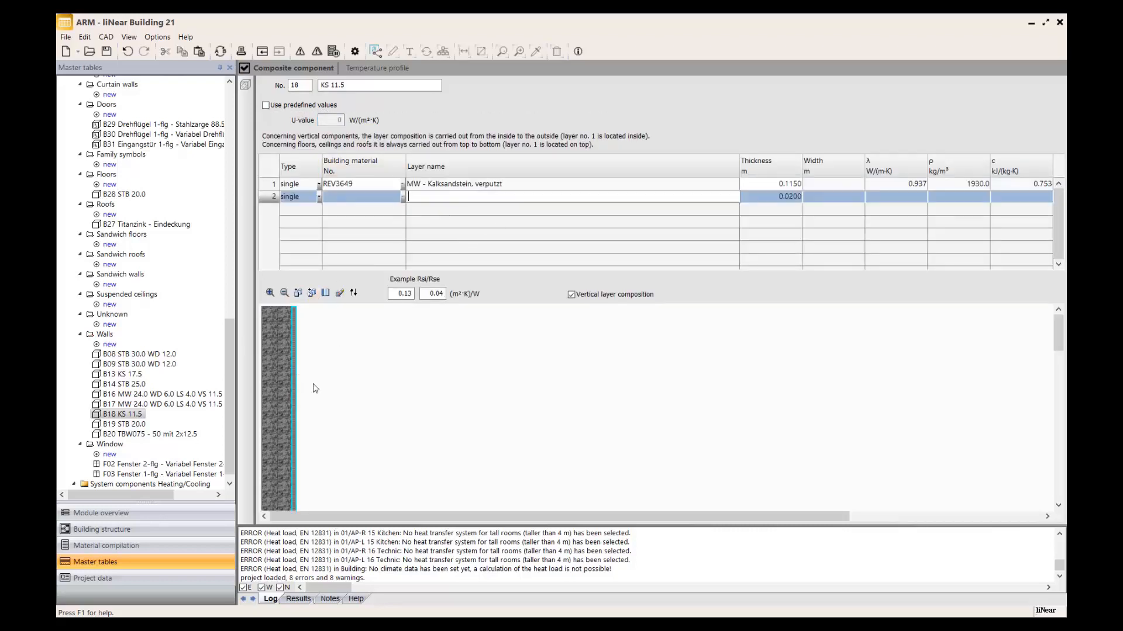
left_click(269, 201)
key("Delete")
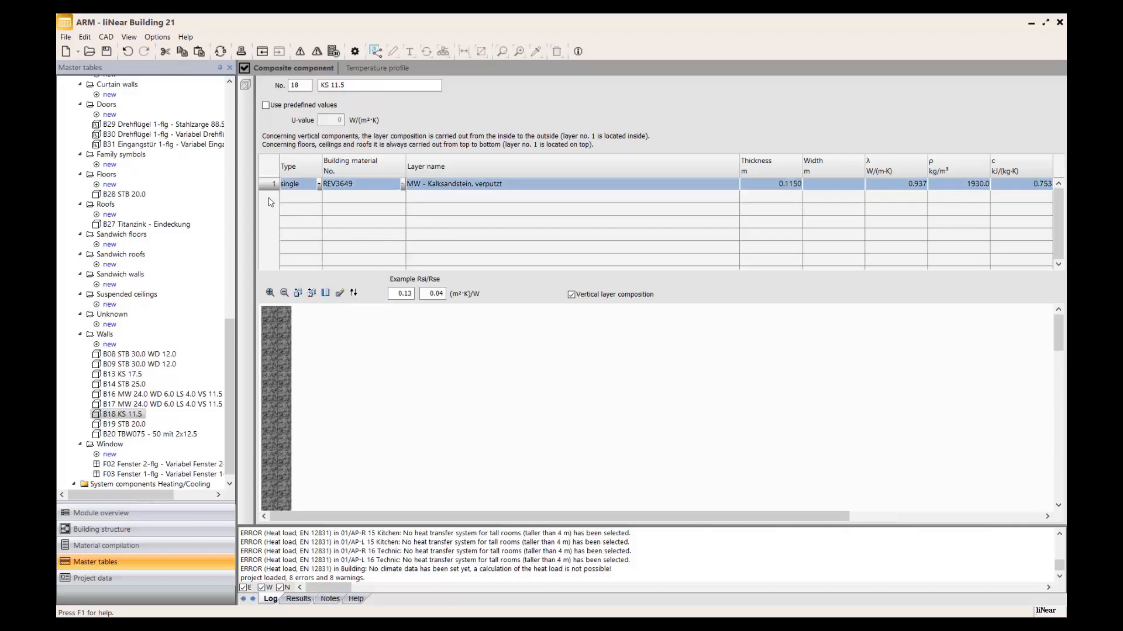
Examine the layer composition, calculation results and temperature profile of wall B17 MW 24.0 WD 6.0 LS 4.0 VS 11.5.
left_click(162, 405)
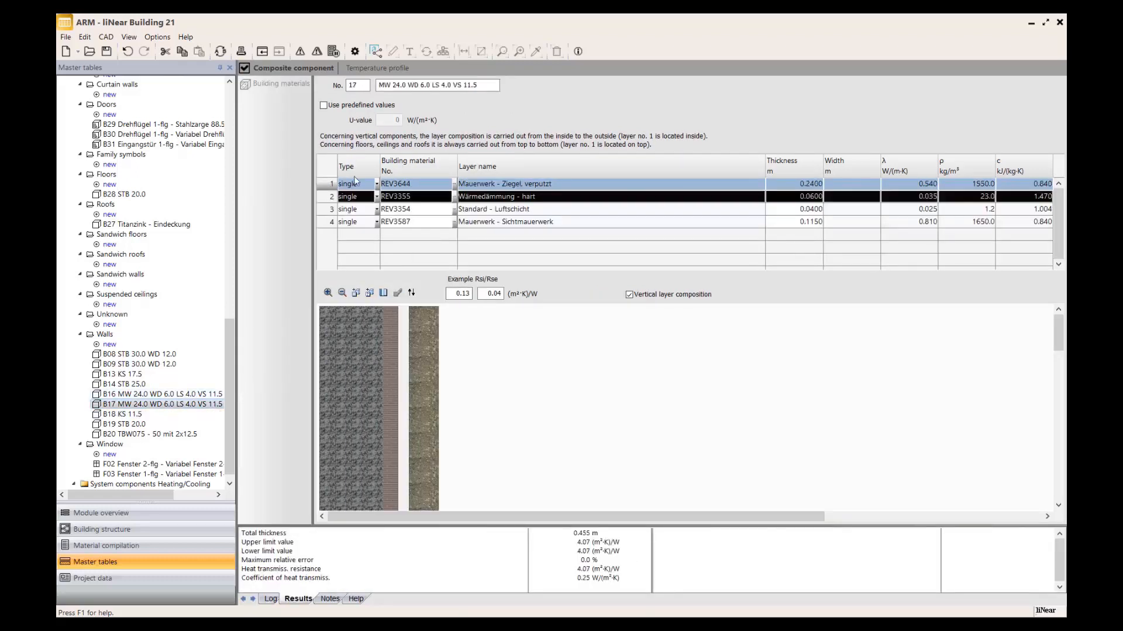
left_click(386, 69)
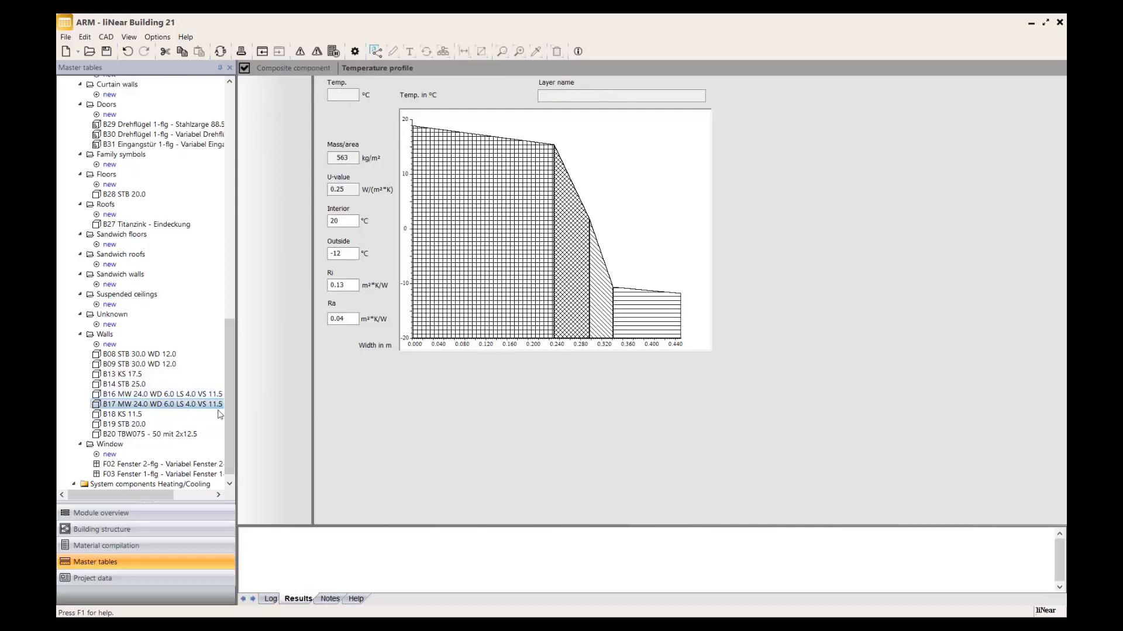
left_click(285, 62)
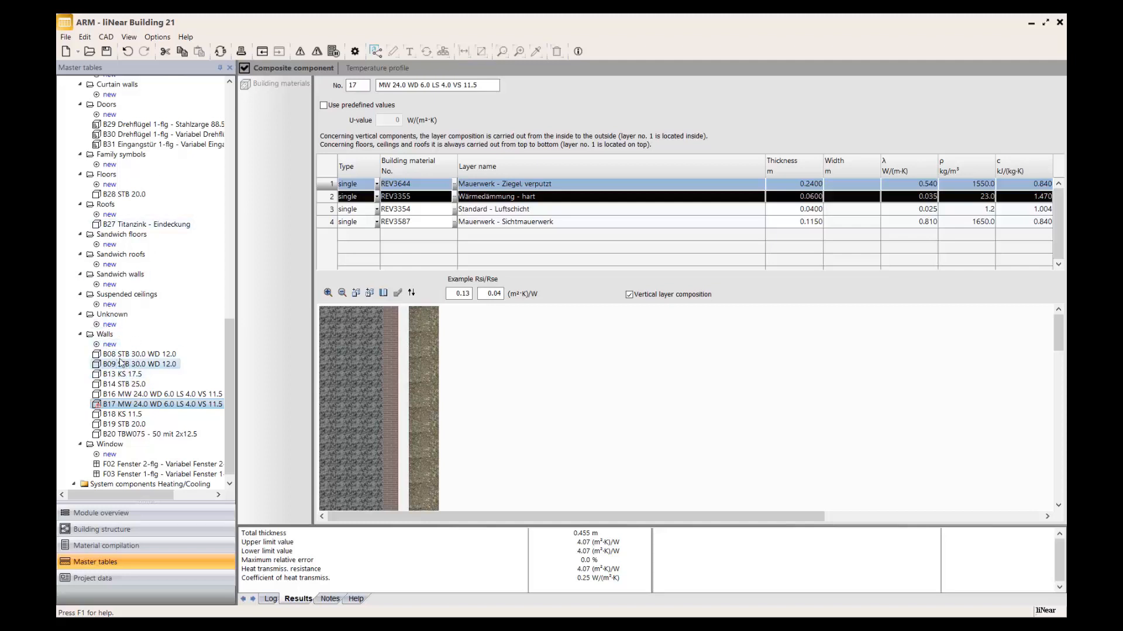
Open the project's U-value exchange, select wall B17, browse the available 1.WALLS components, and close it without switching.
left_click(134, 529)
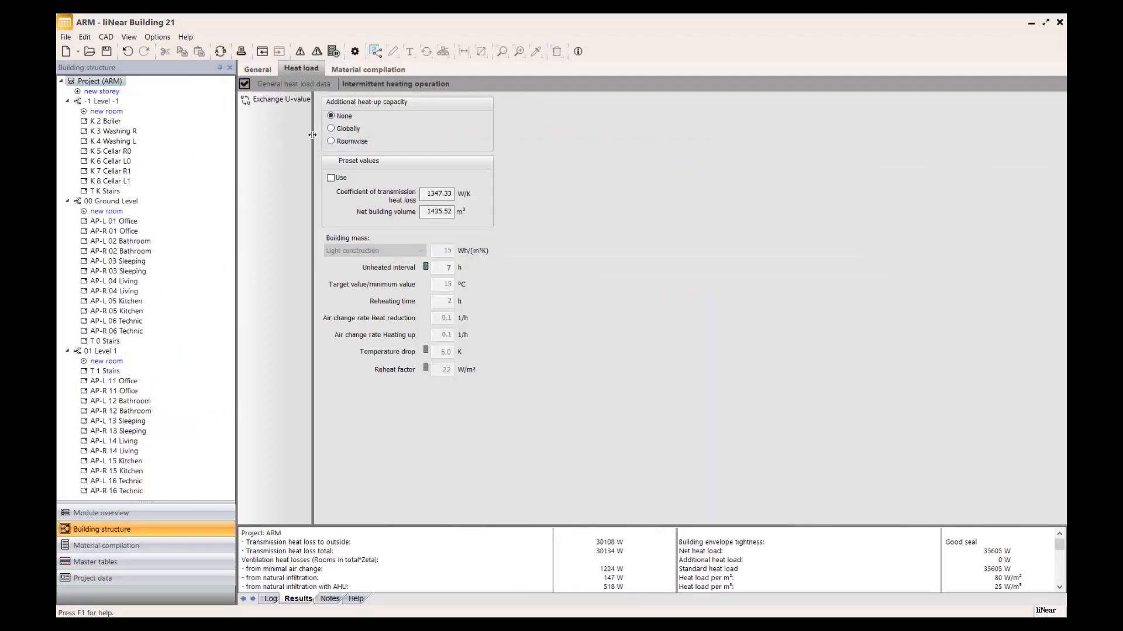
left_click(245, 100)
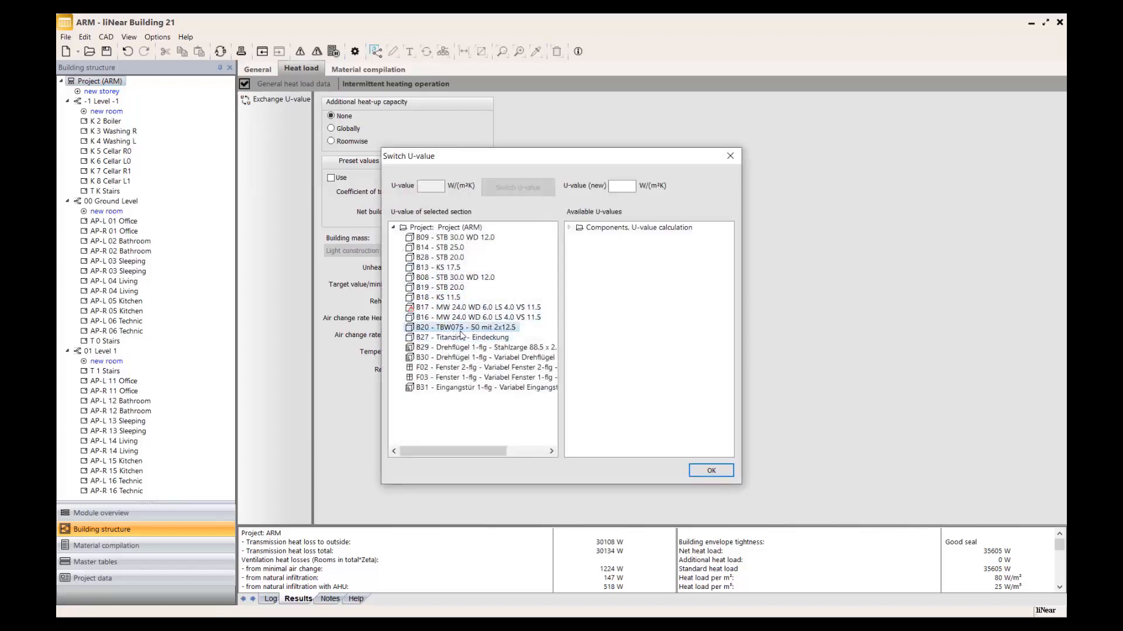
left_click(431, 308)
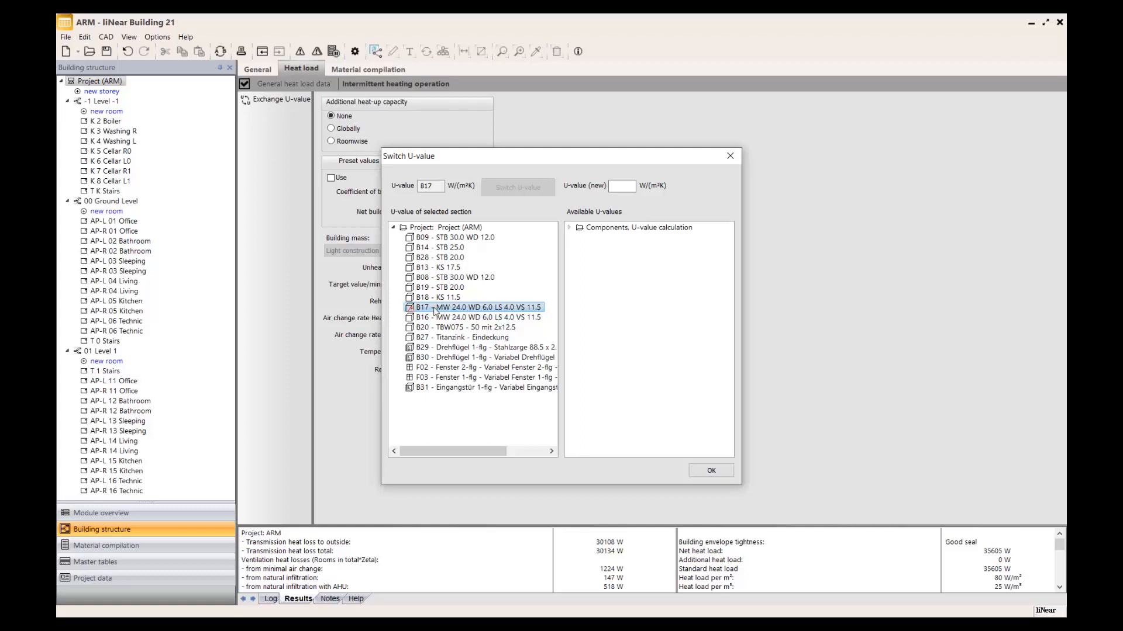
double_click(583, 227)
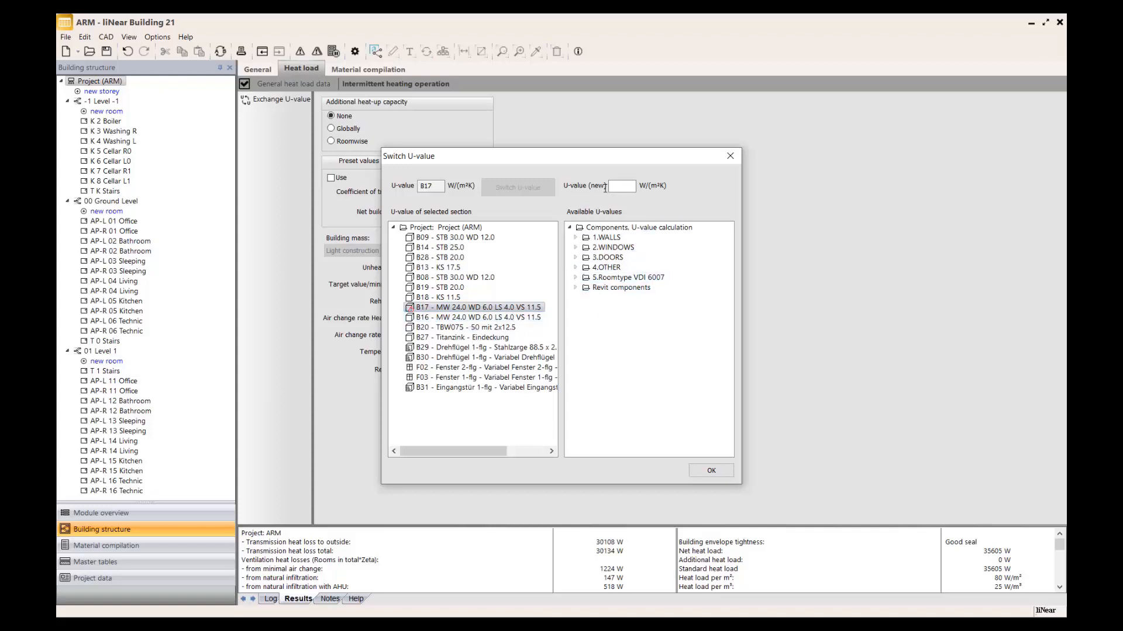
left_click(577, 238)
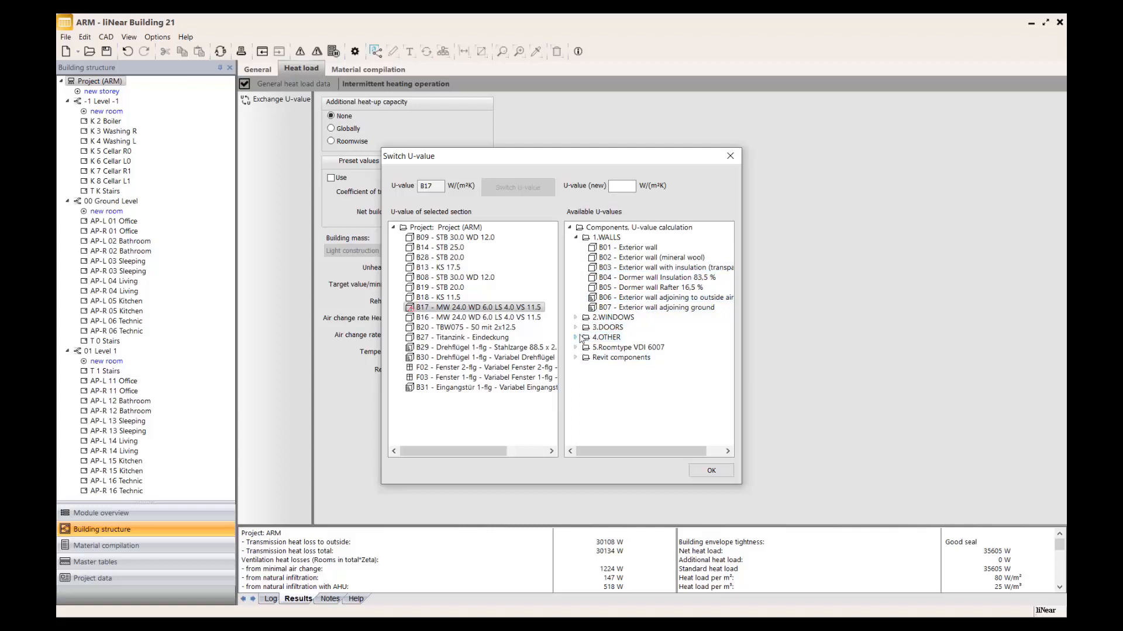
left_click(706, 473)
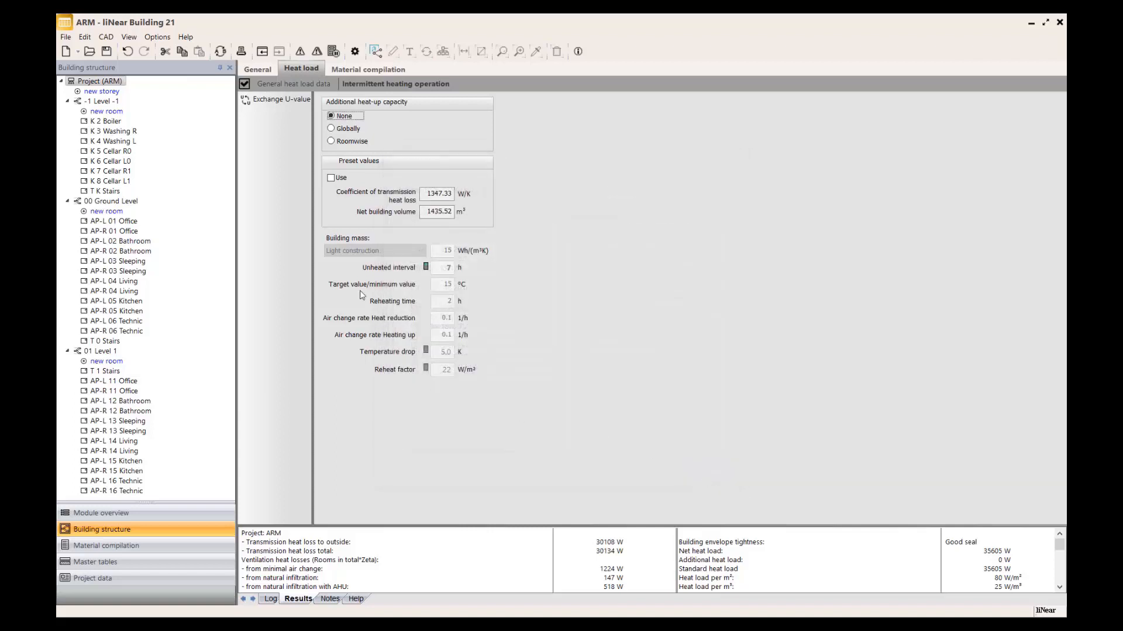
Open the transmission data of ground-level room AP-L 01 Office and enlarge the results area to review its heat loads.
left_click(133, 222)
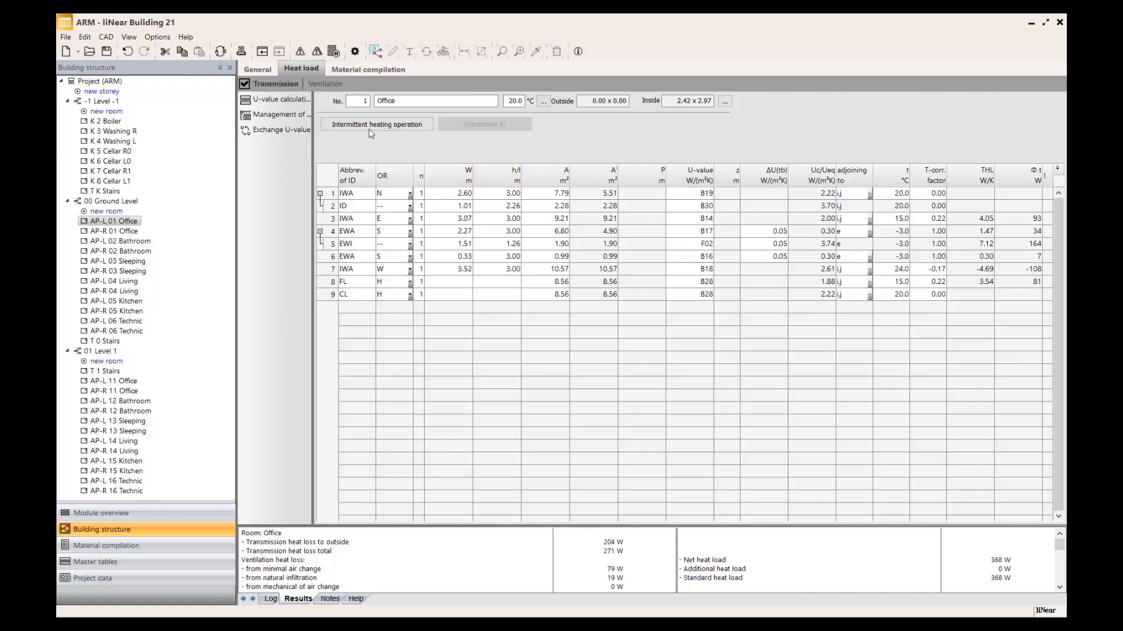
left_click(318, 51)
left_click_drag(664, 476, 649, 479)
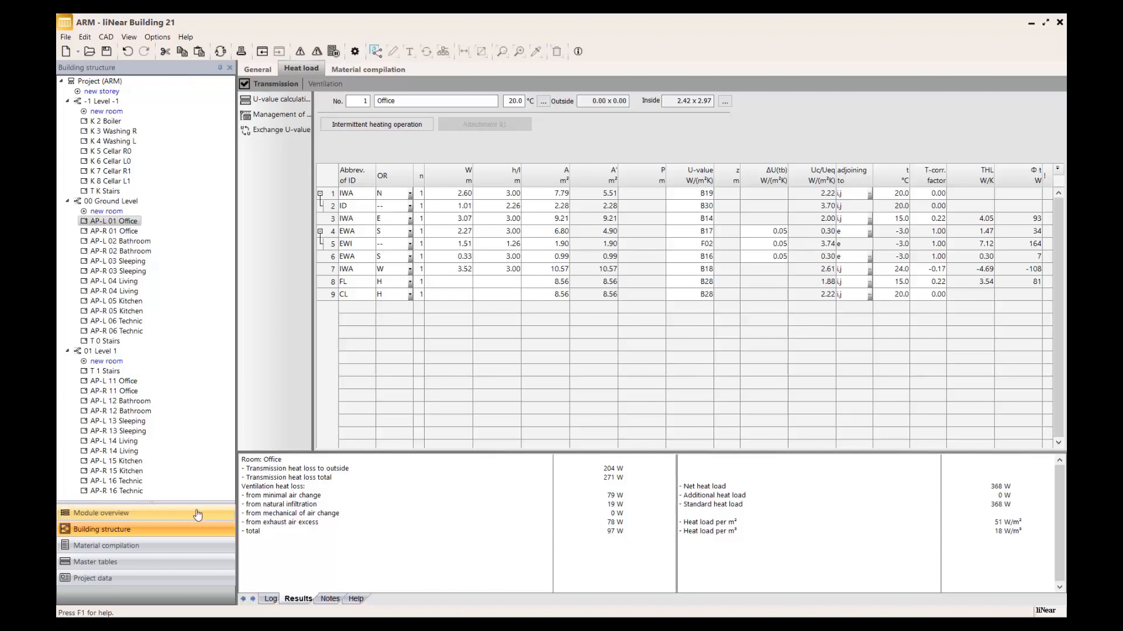
Activate the Radiator dimensioning module and add General radiator to the project's radiator selection.
left_click(150, 514)
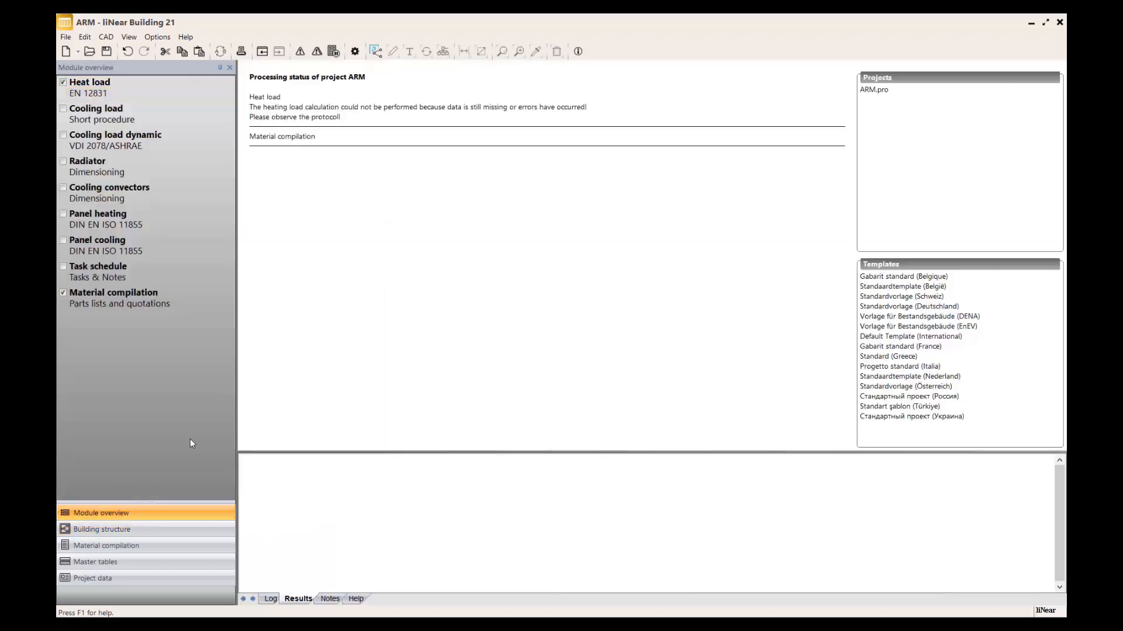
left_click(104, 170)
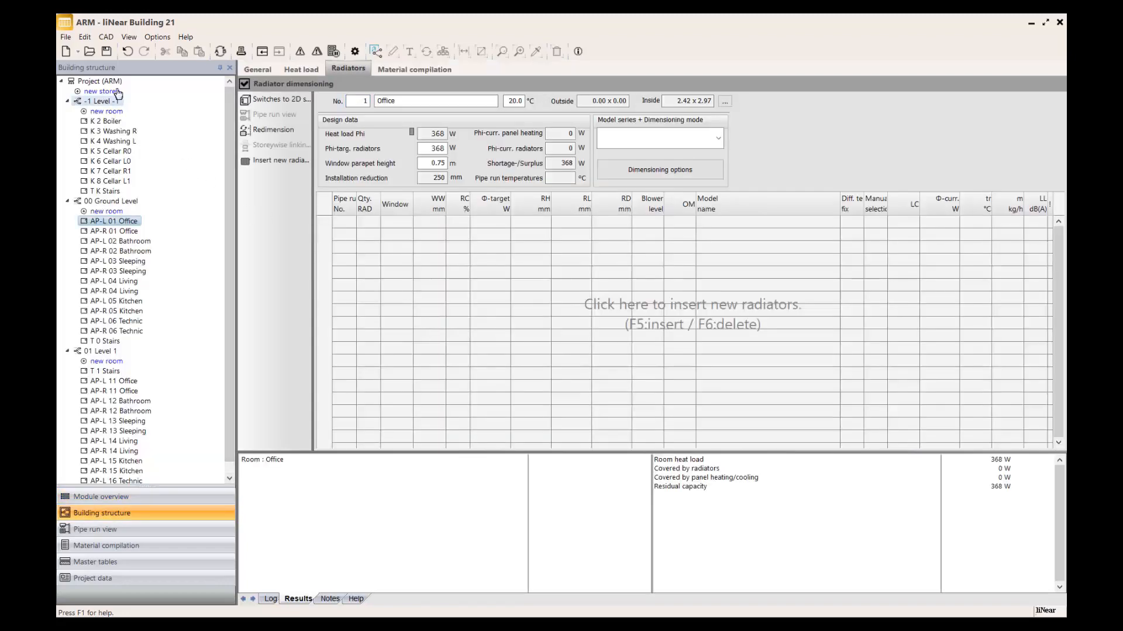
left_click(100, 82)
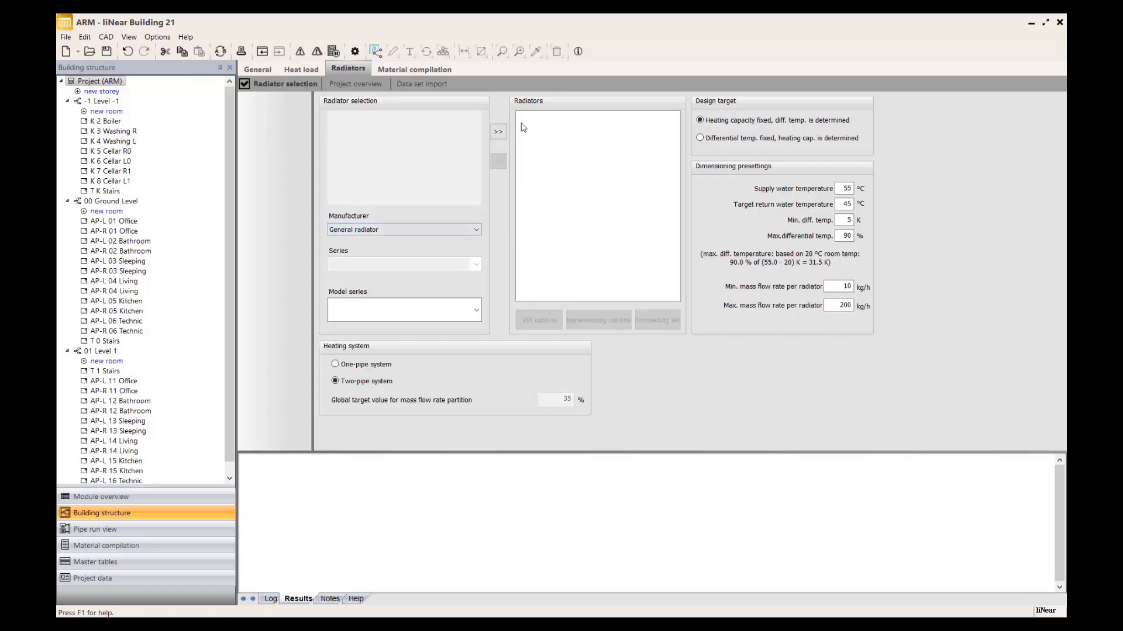
left_click(498, 132)
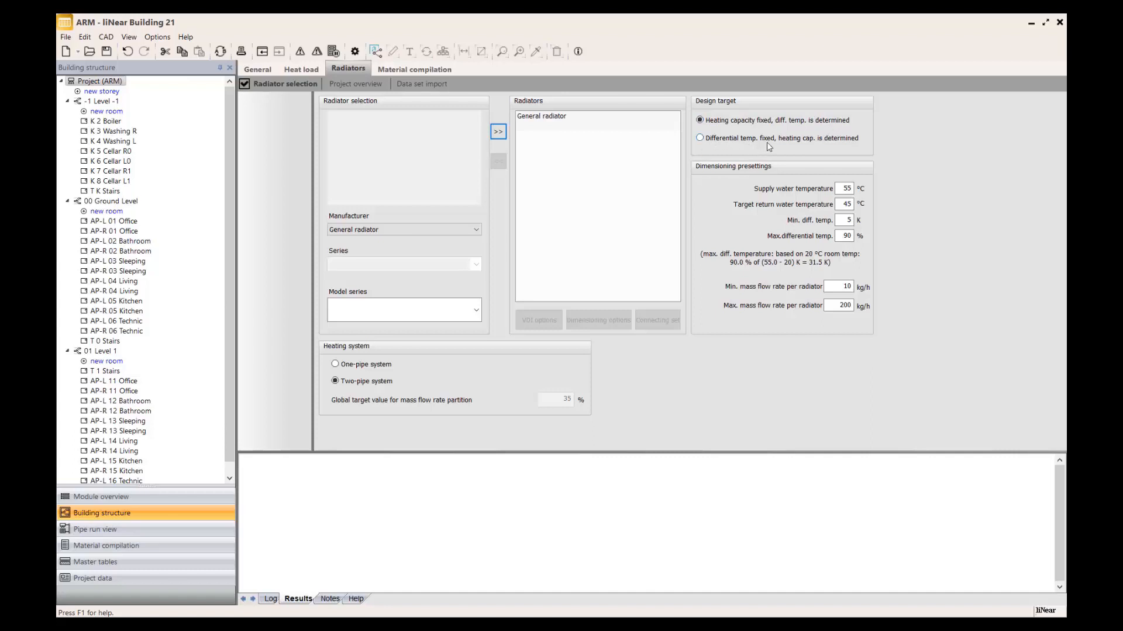
Review the radiator design target options and the temperature and mass flow presettings, keeping the heating capacity fixed.
left_click(830, 140)
left_click(813, 121)
left_click(732, 121)
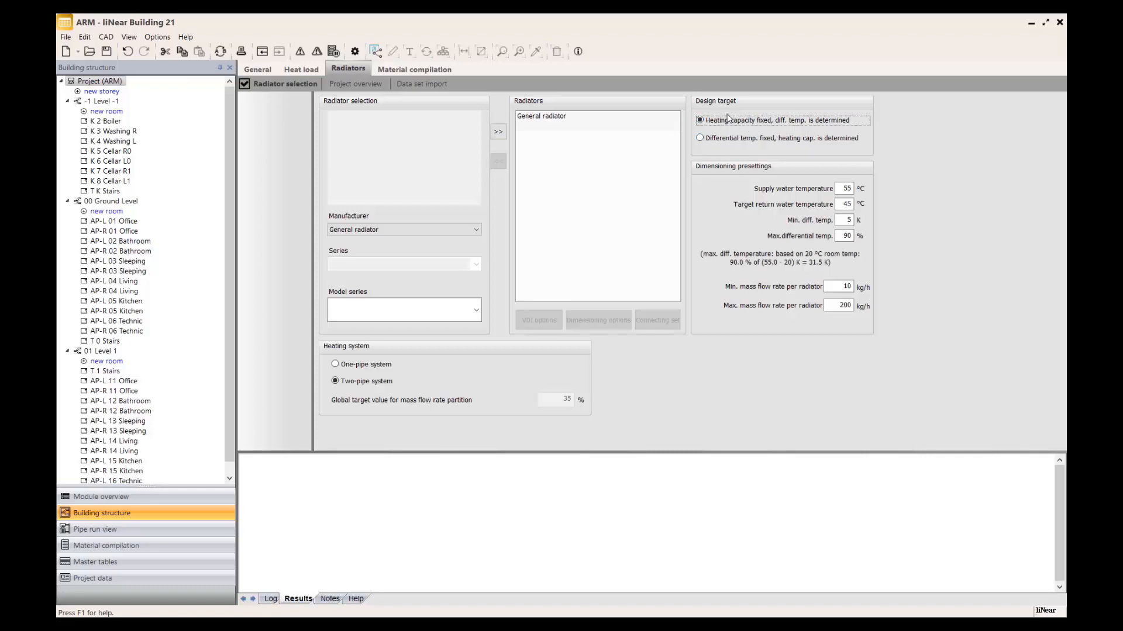
left_click(845, 190)
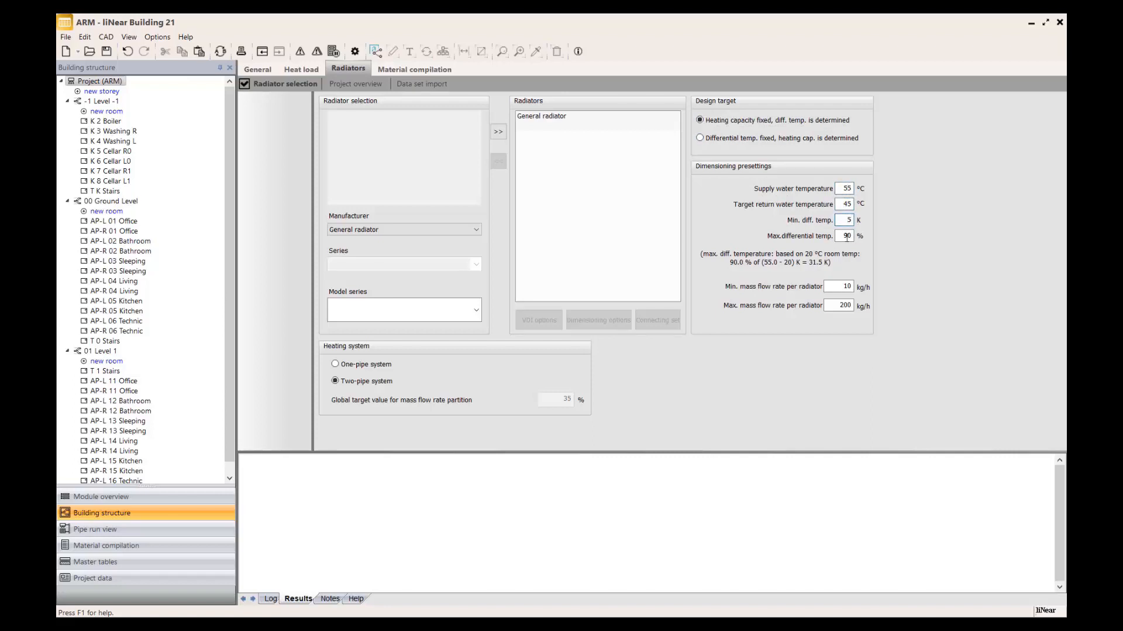
left_click_drag(847, 237, 843, 237)
left_click(828, 286)
left_click(829, 307)
Examine the connecting set presettings of the General radiator and close them without changes.
left_click(599, 118)
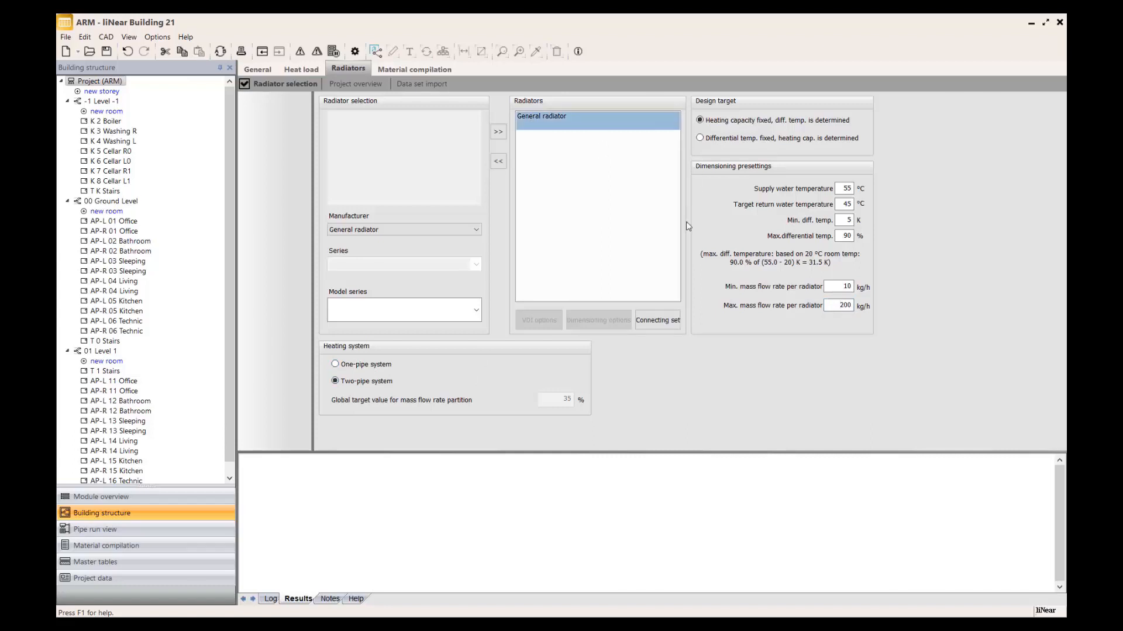
left_click(657, 320)
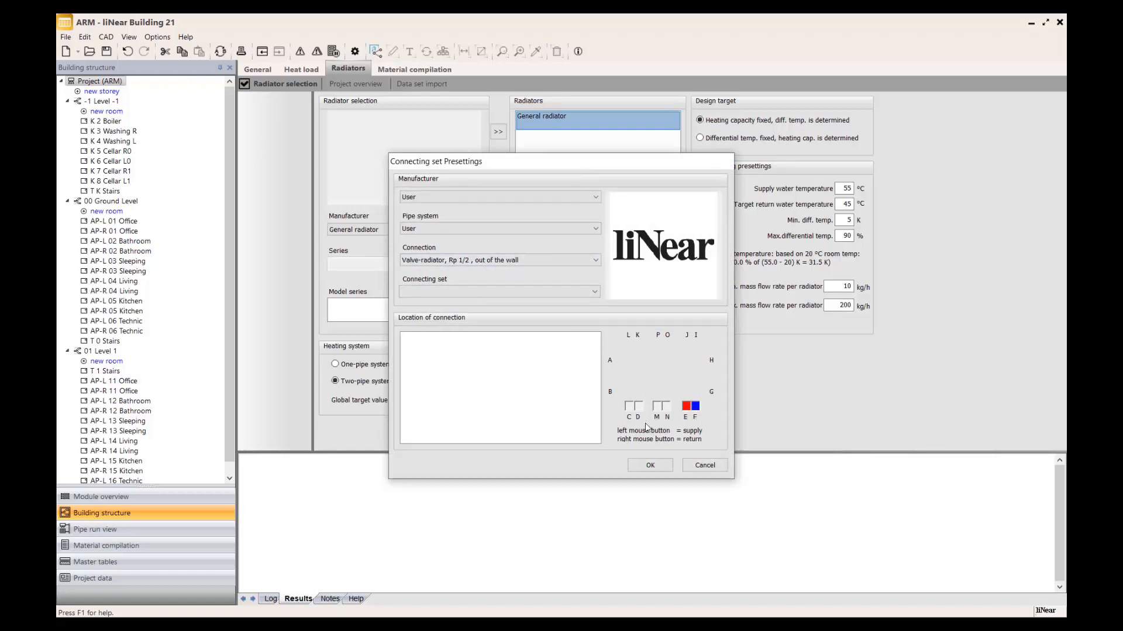
left_click(702, 466)
Exclude AP-R 04 Living and T 0 Stairs from the Ground Level quick dimensioning and redimension the storey's radiators.
left_click(111, 201)
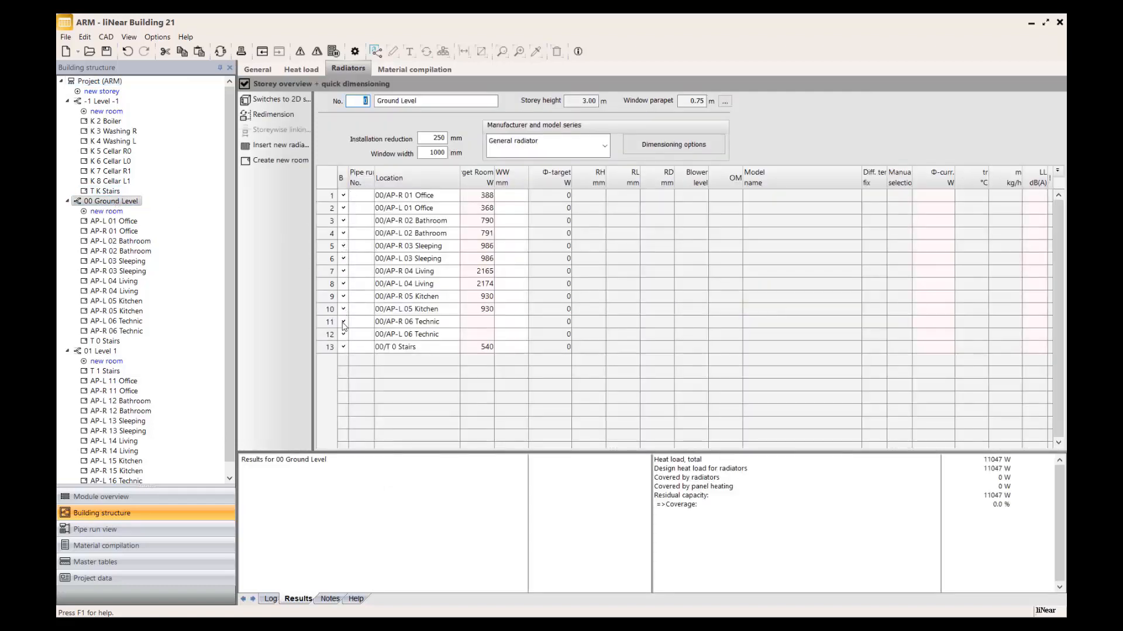
left_click(343, 271)
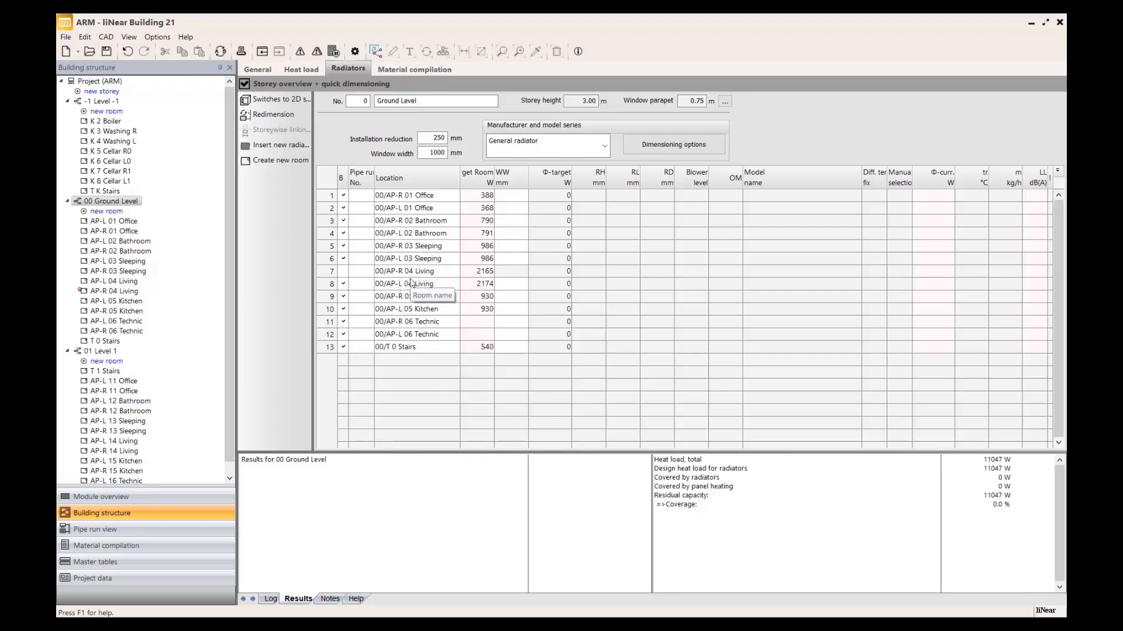
left_click(287, 145)
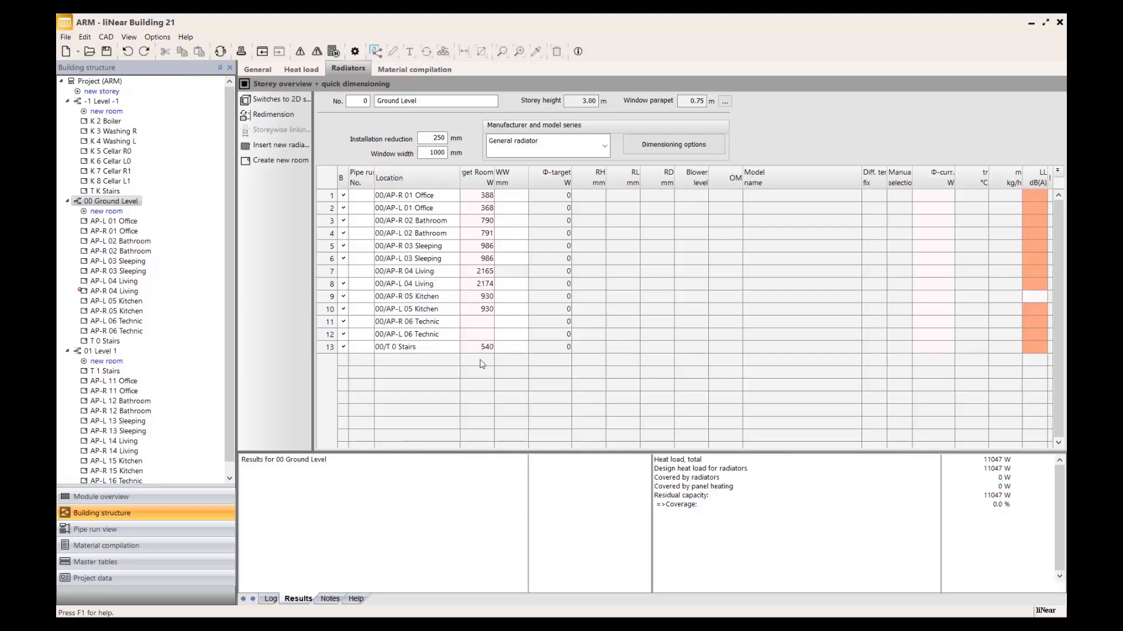
left_click(343, 347)
left_click(246, 115)
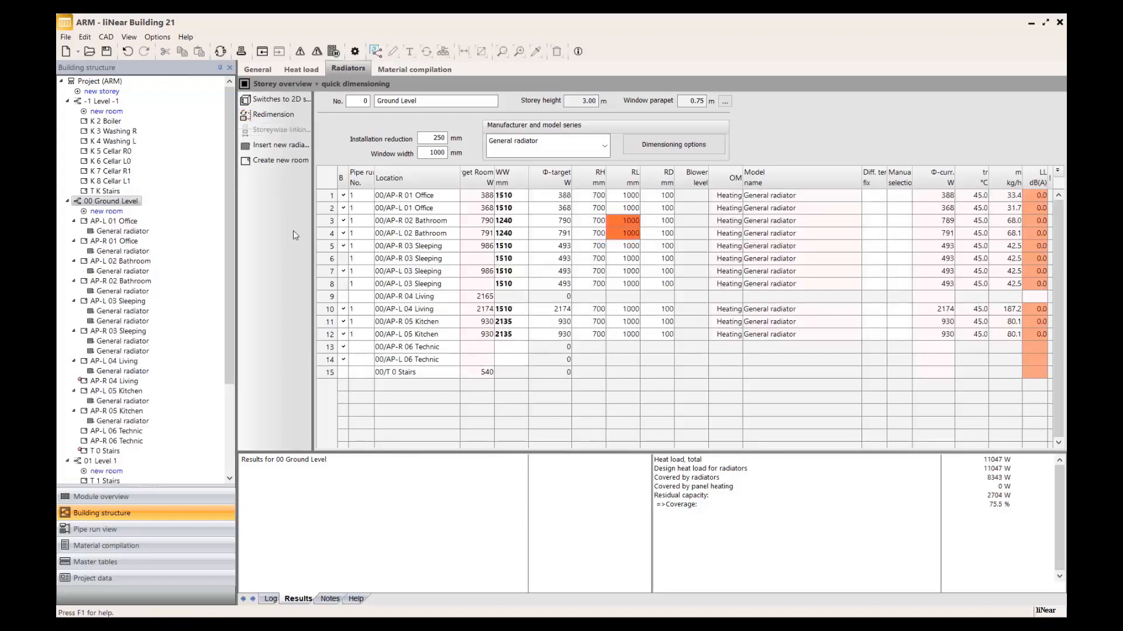
Look through the dimensioned Ground Level radiators and check the radiator dimensioning of room AP-L 03 Sleeping.
scroll(132, 298, "down", 1)
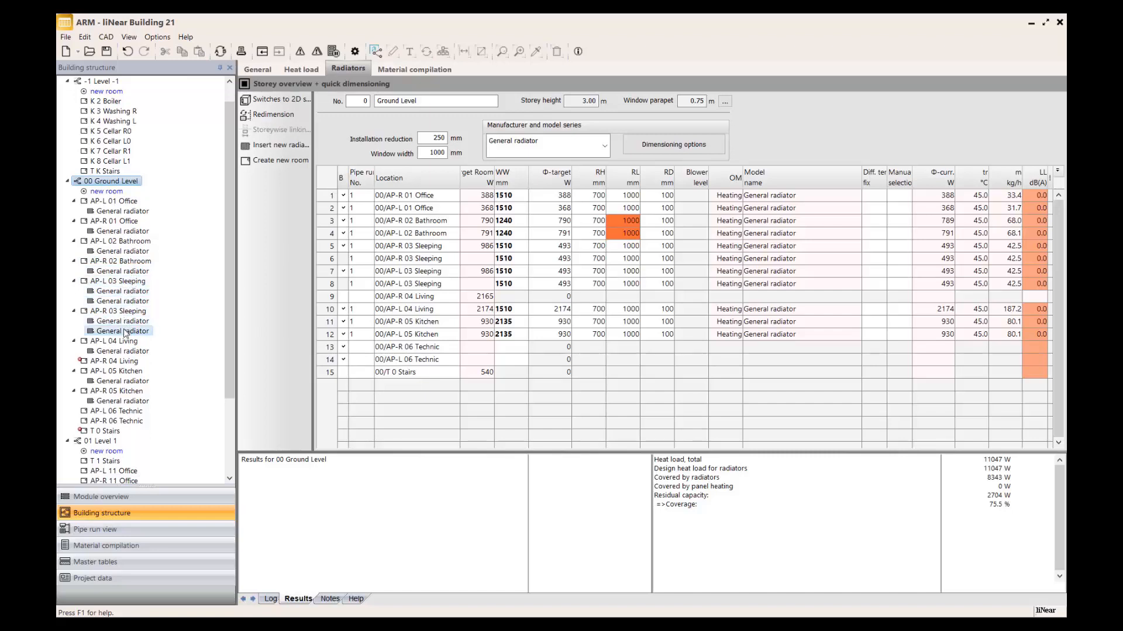
left_click_drag(229, 212, 227, 232)
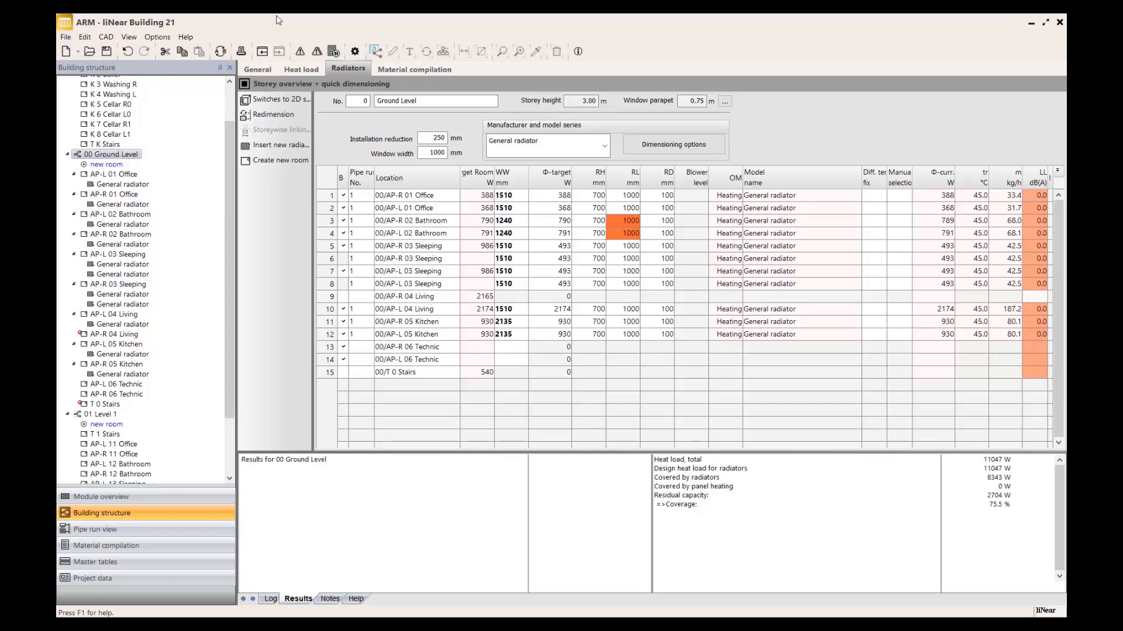
left_click(130, 255)
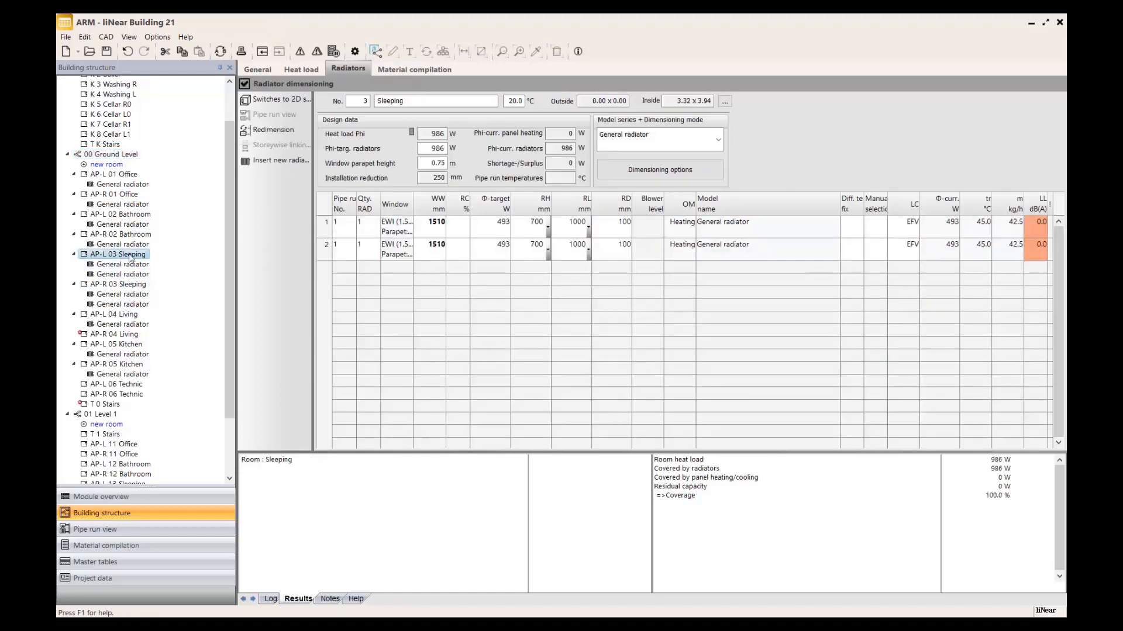
left_click(433, 135)
left_click_drag(231, 233, 232, 225)
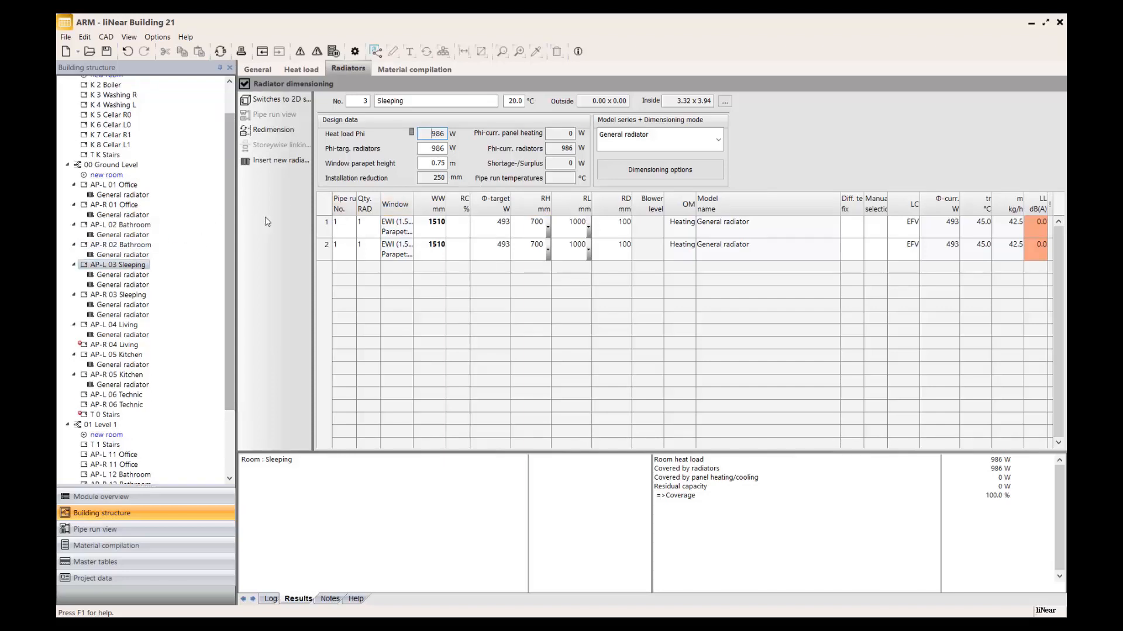
Connect the project to the CAD program and draw the Ground Level radiators in the model.
left_click(375, 52)
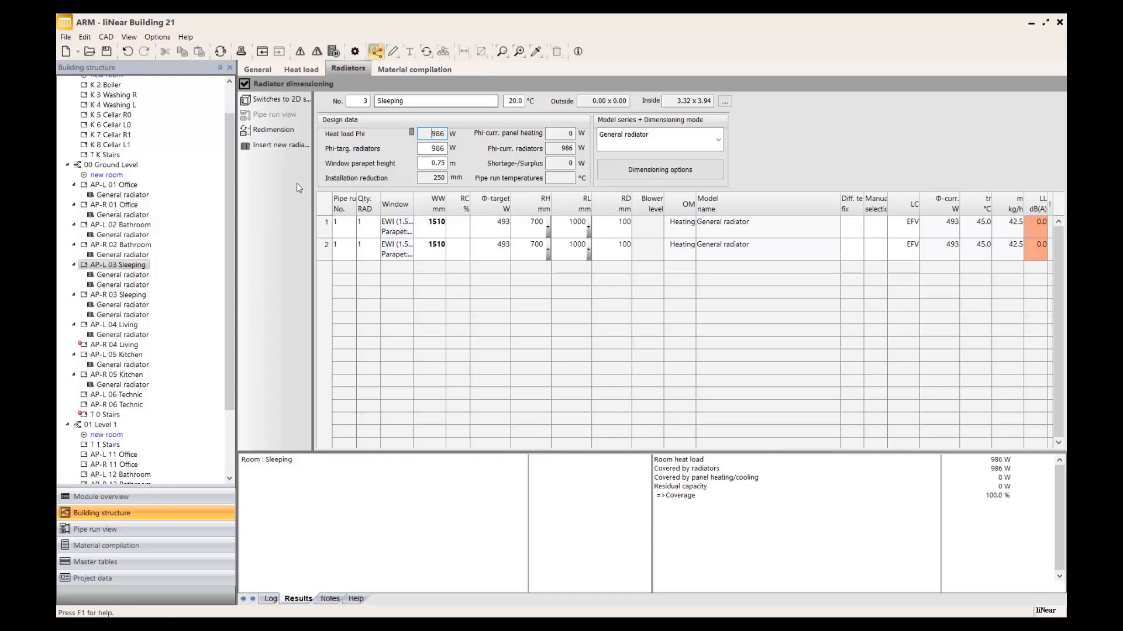
left_click(131, 166)
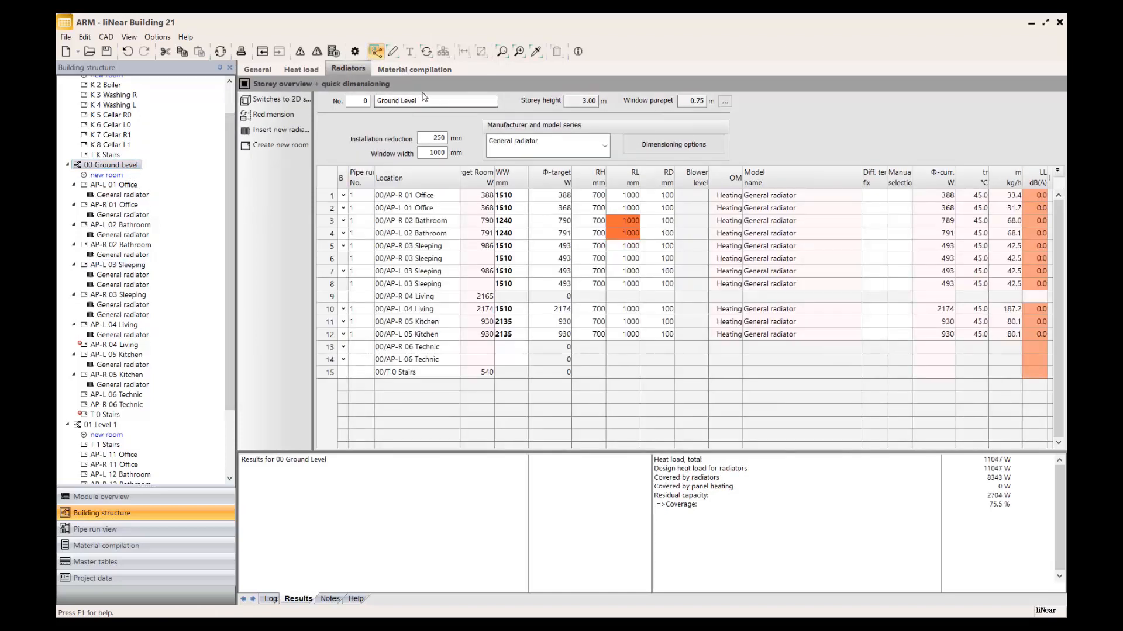
left_click(393, 53)
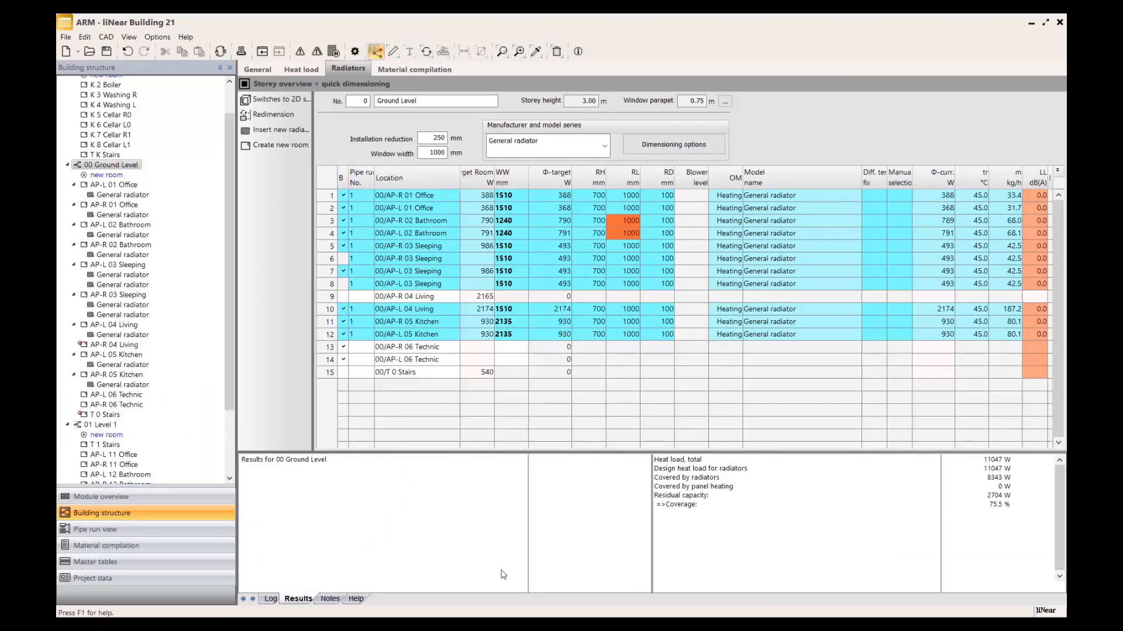
Switch to Revit and inspect the radiators placed below the windows of kitchens AP-R 05 and AP-L 05.
left_click(521, 623)
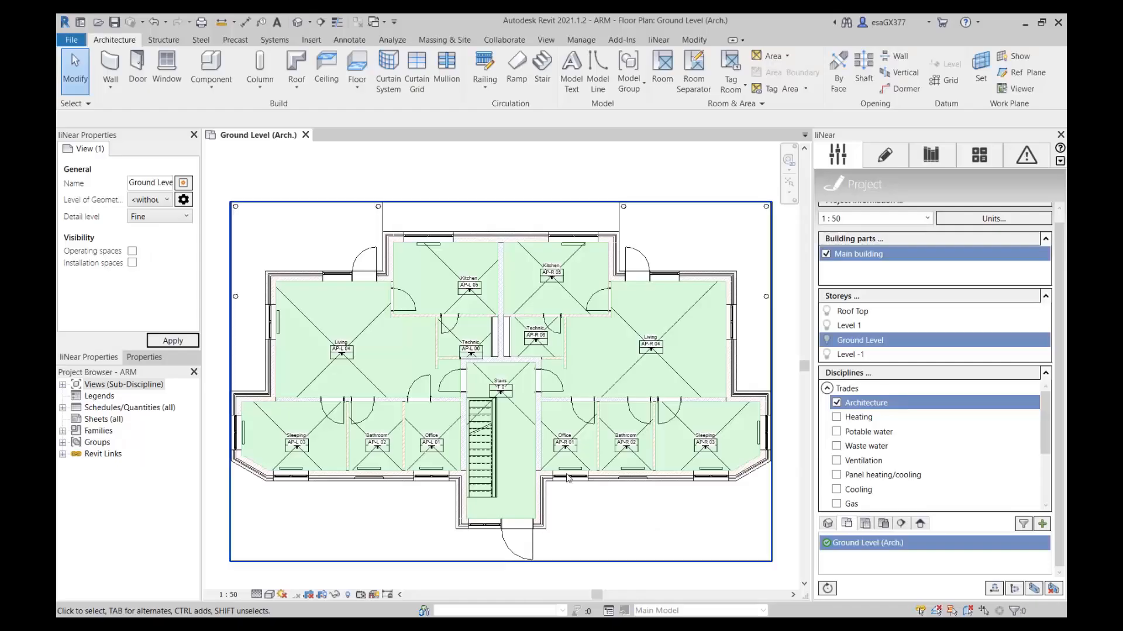
scroll(586, 255, "up", 3)
scroll(586, 255, "up", 2)
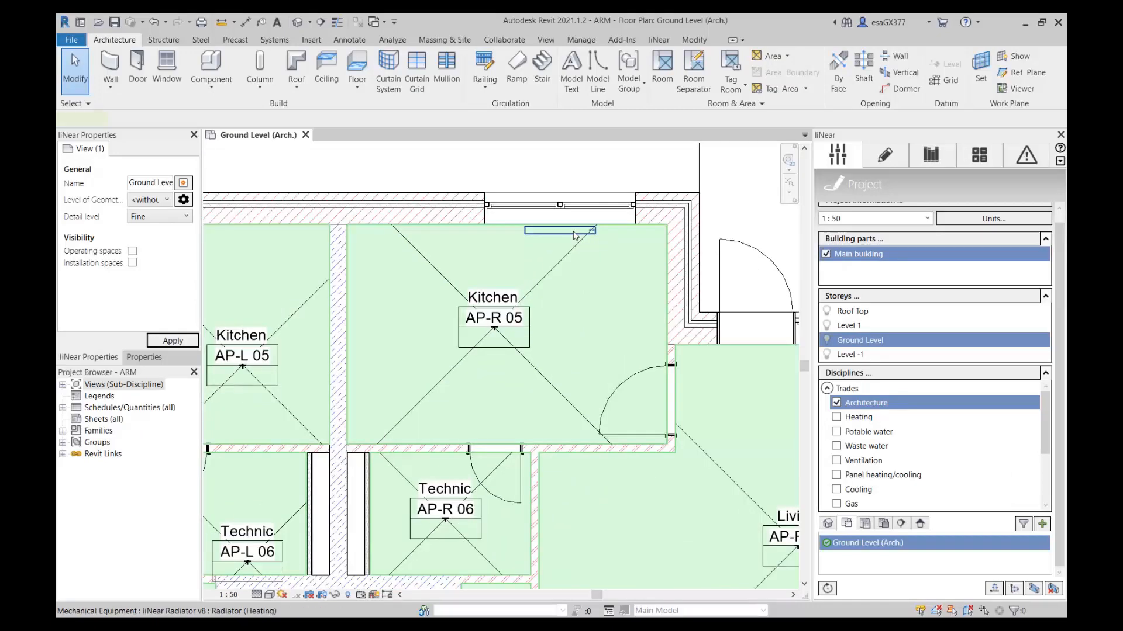
left_click(576, 232)
scroll(385, 260, "down", 3)
scroll(288, 266, "down", 1)
middle_click_drag(265, 264, 480, 263)
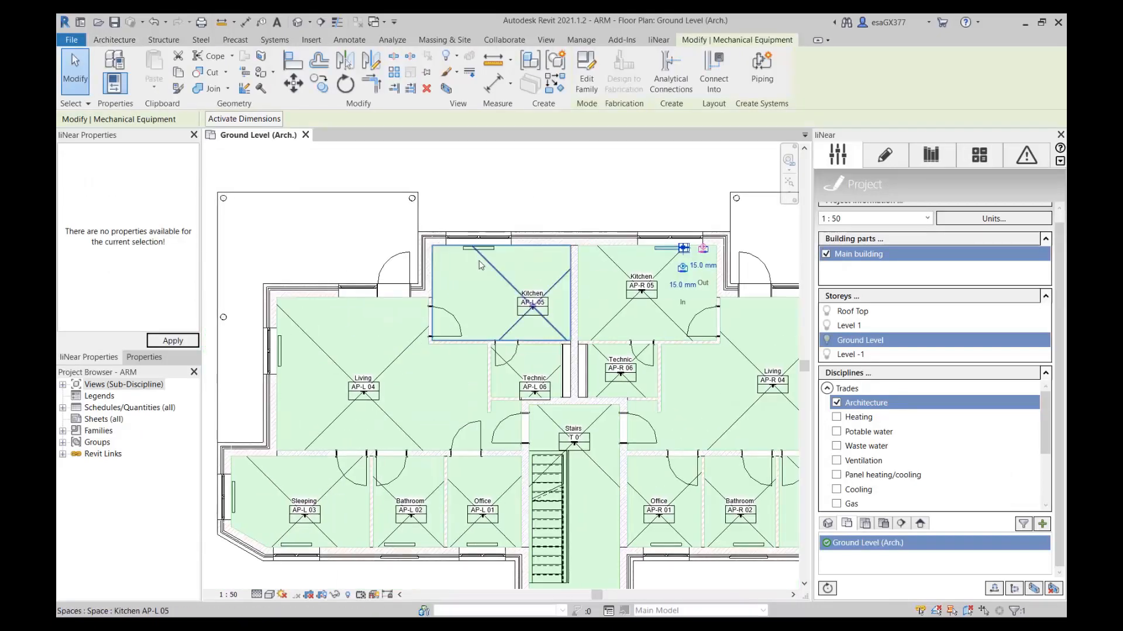
left_click(482, 249)
Select the radiator in room AP-L 04 Living, read its heating design data in the element properties, and deselect it.
left_click(280, 353)
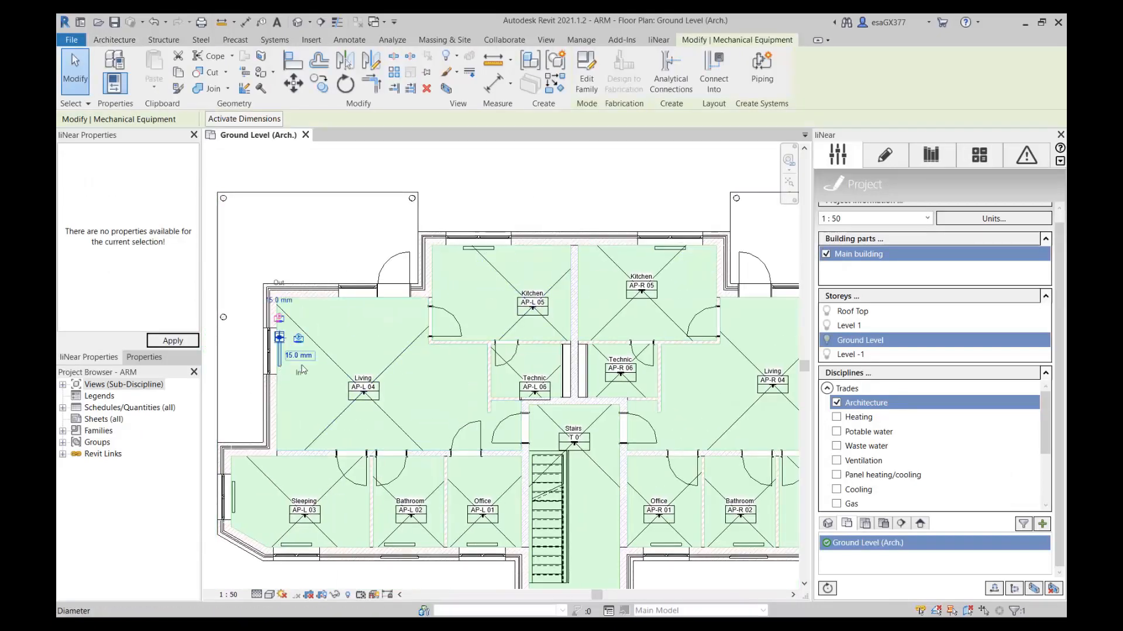
scroll(240, 374, "down", 2)
left_click(144, 357)
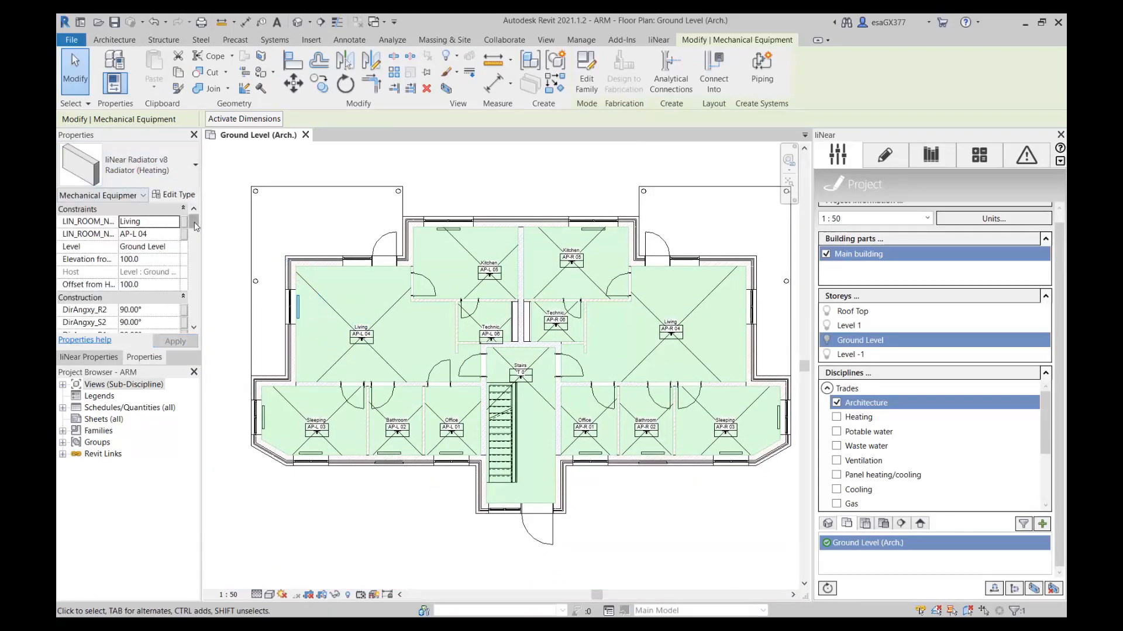
left_click_drag(193, 222, 192, 314)
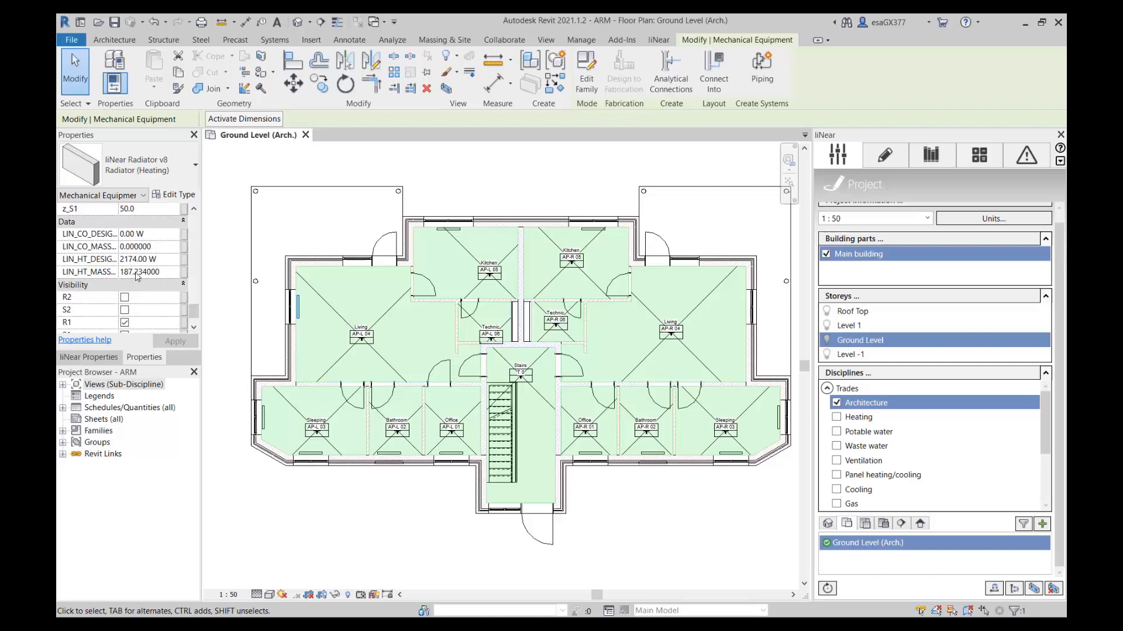
left_click(646, 477)
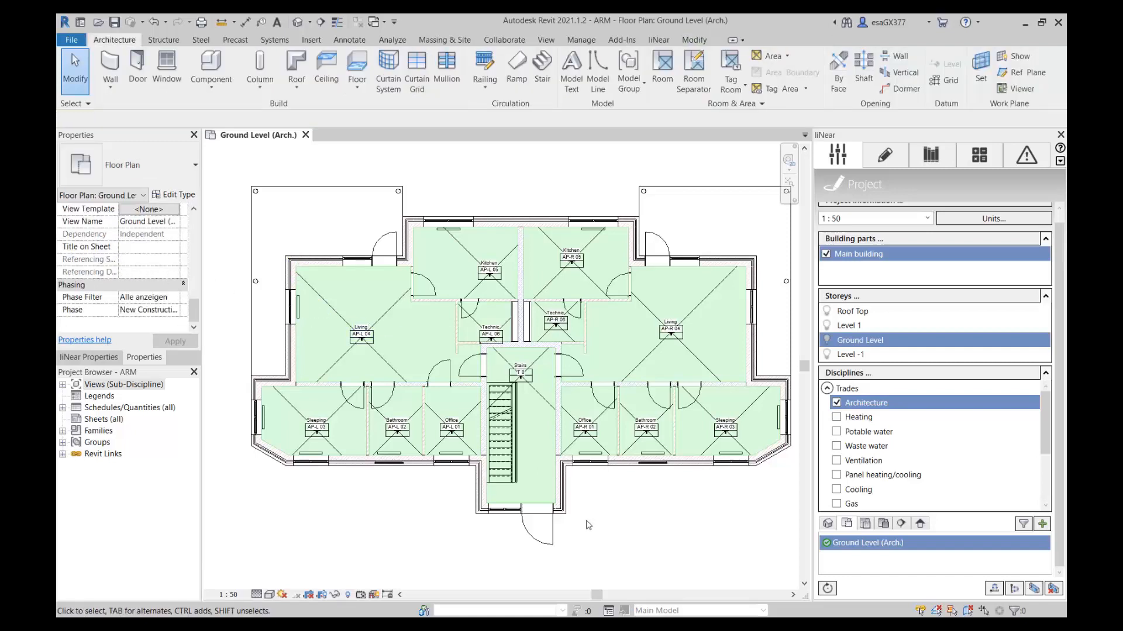
Switch back to liNear Building, activate the Panel heating module and add REHAU's RAUTHERM SPEED Klett Verlegeplatte with RAUTHERM SPEED K 14 x 1.5 pipe.
key("alt+Tab")
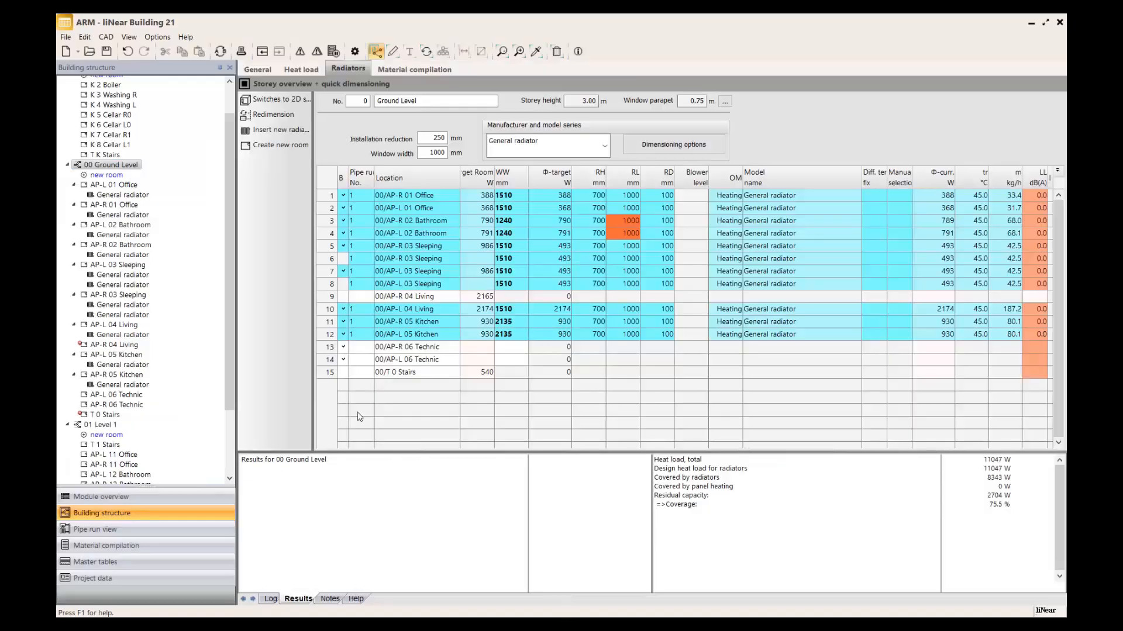
left_click(101, 497)
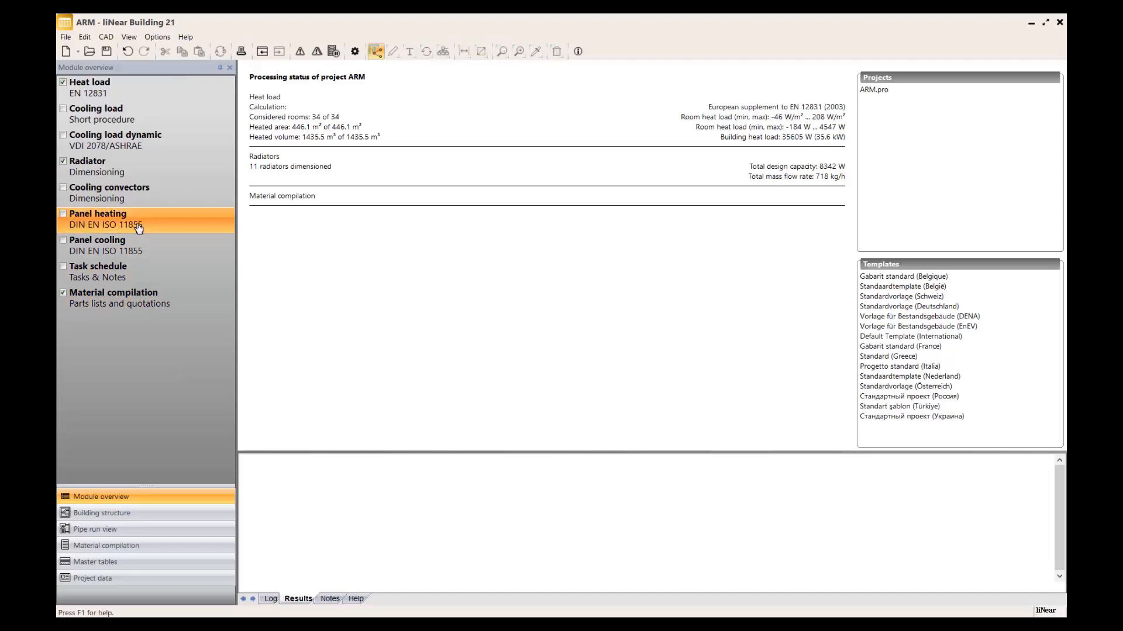
left_click(191, 228)
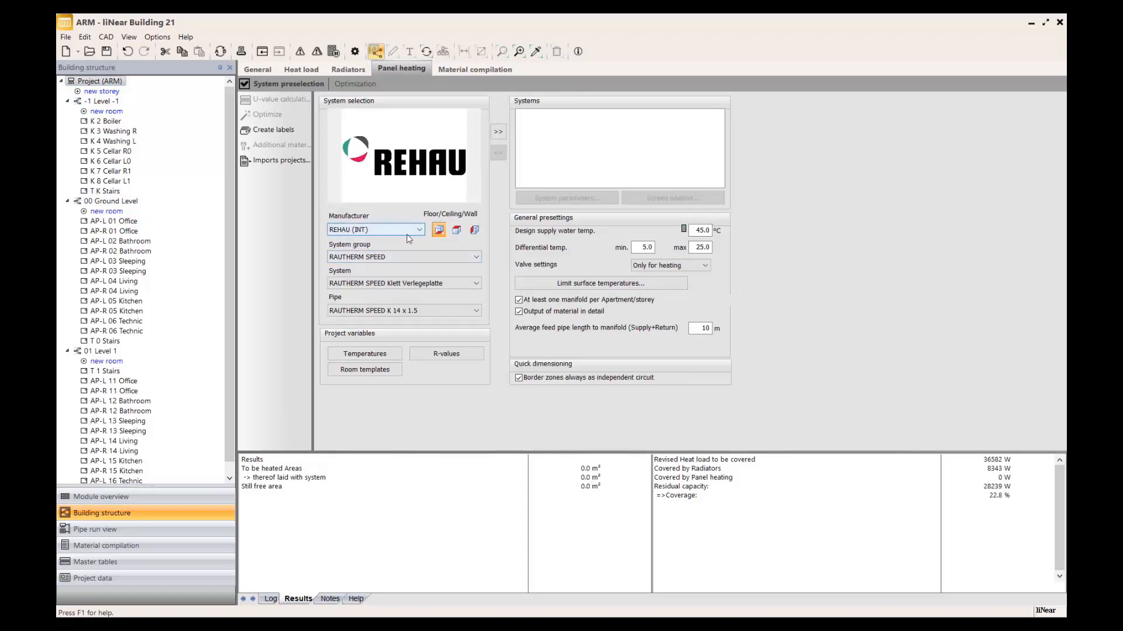
left_click(497, 132)
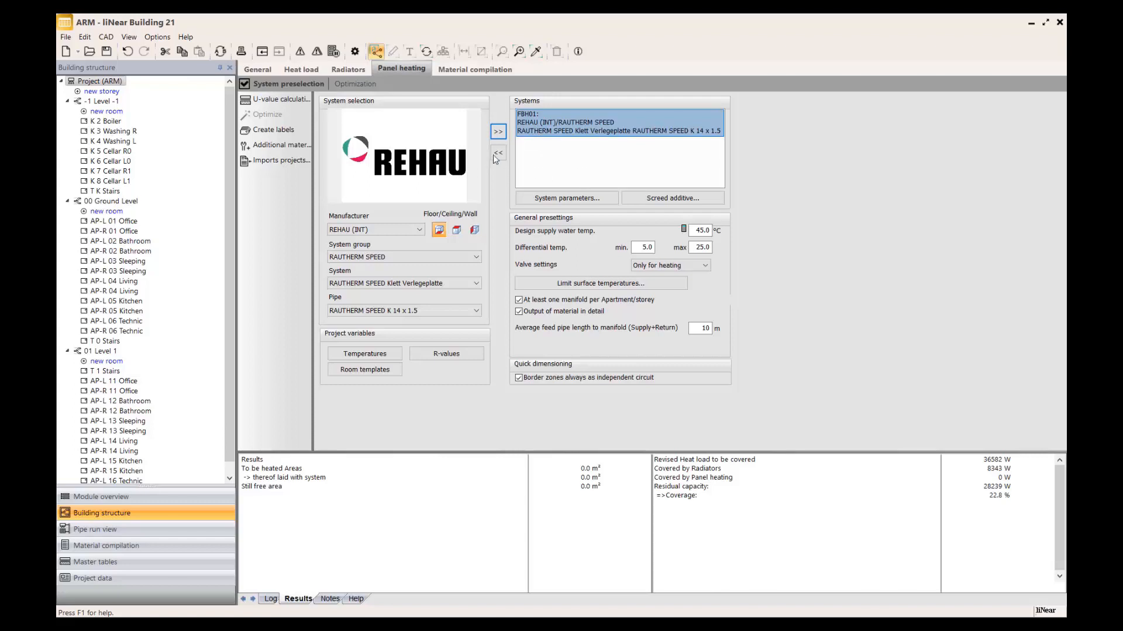
Review the system parameters of the RAUTHERM SPEED system, including the minimum and maximum pipe spacing options, and close them.
left_click(571, 202)
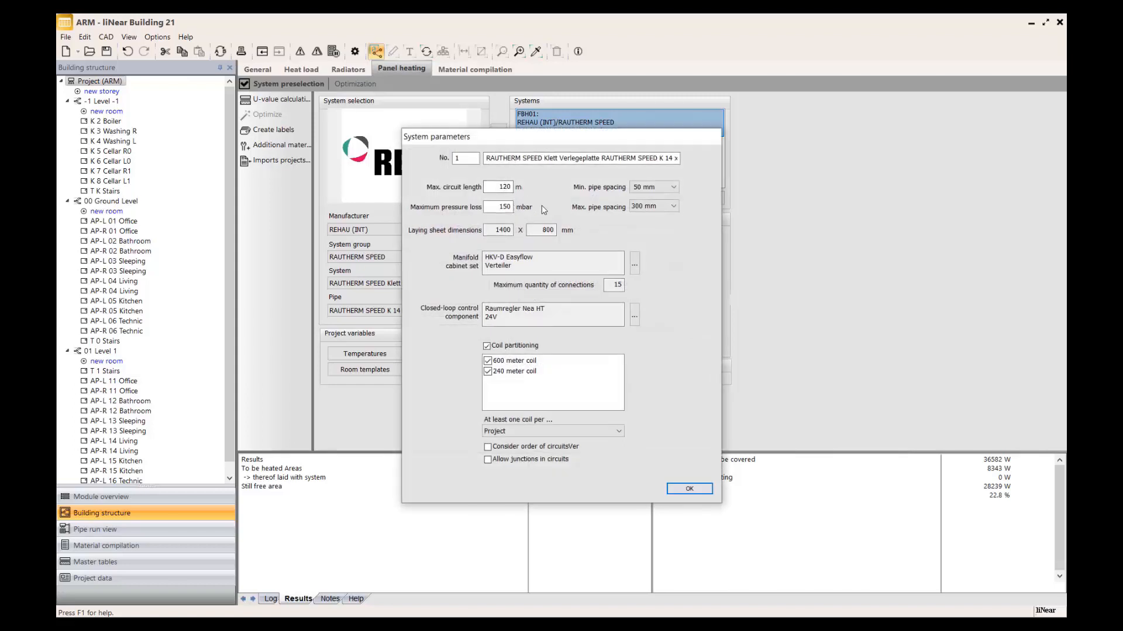
left_click(657, 186)
left_click(672, 200)
left_click(673, 205)
left_click(692, 200)
left_click(689, 489)
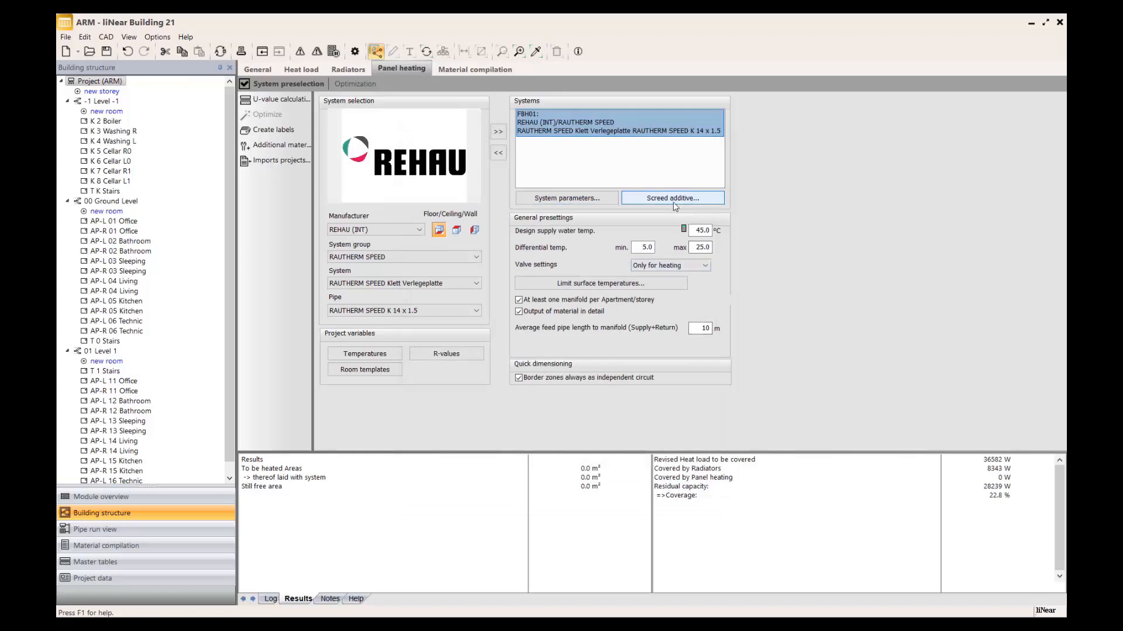
Enable REHAU Screed additive P as the screed additive of the panel heating system and accept it.
left_click(672, 199)
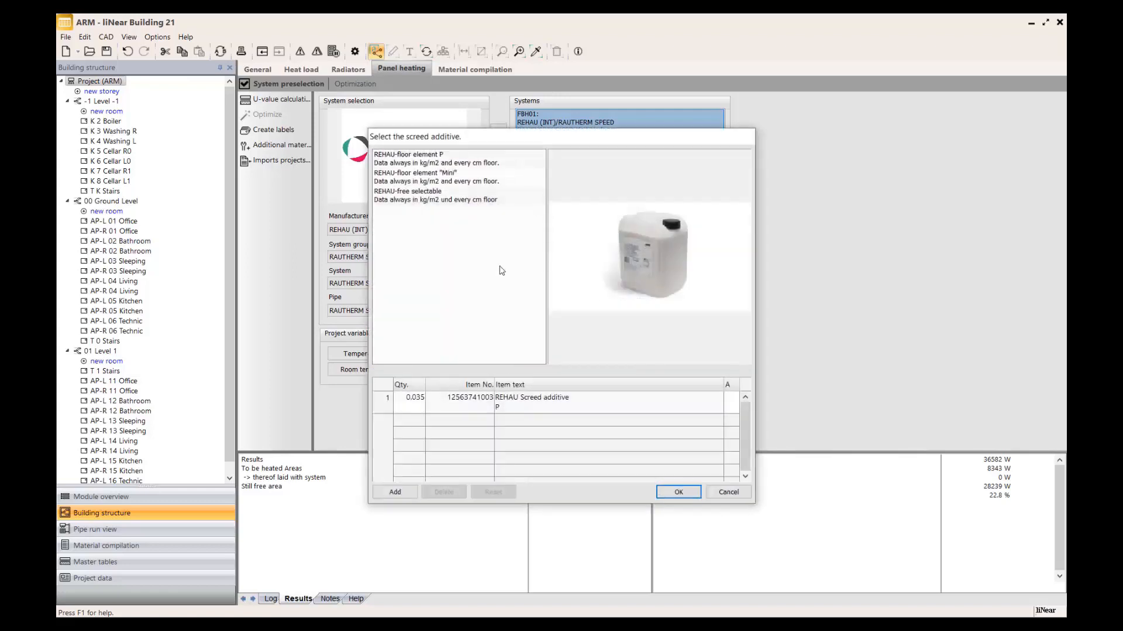
left_click(737, 400)
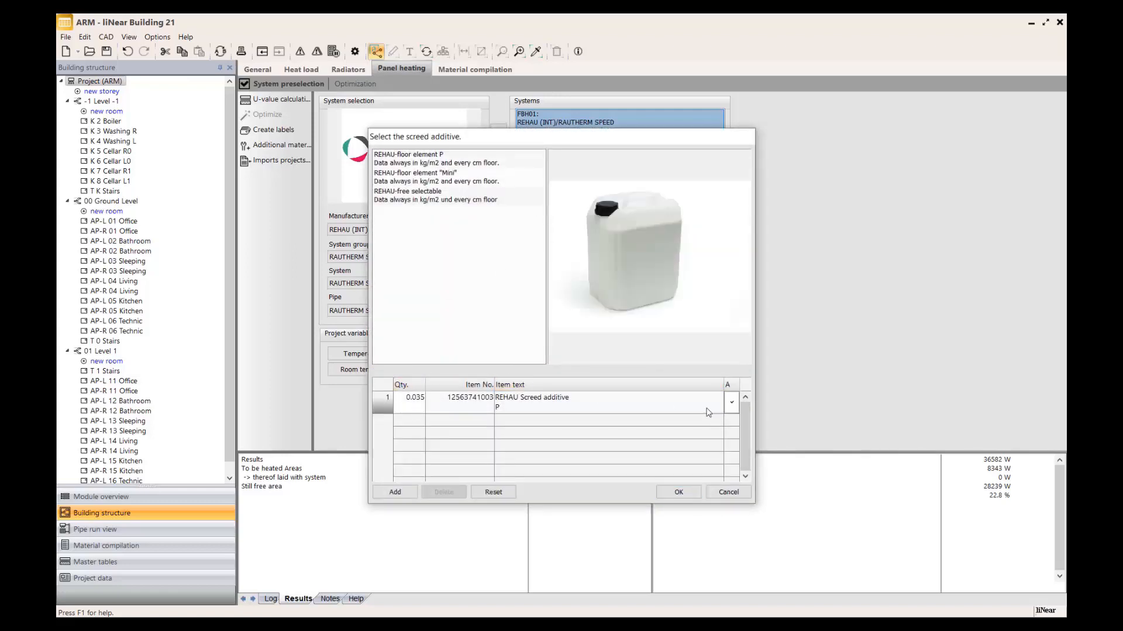
left_click(677, 492)
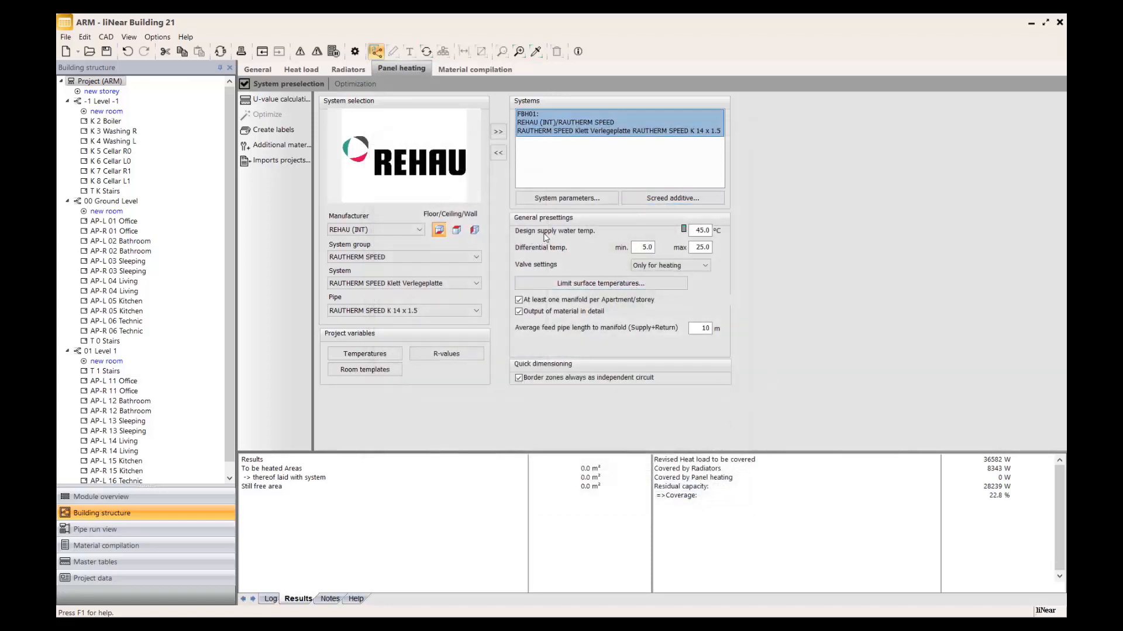
Review the general presettings for supply water and differential temperatures, the valve setting options and the limit surface temperatures.
left_click(701, 231)
left_click(698, 246)
left_click(642, 247)
left_click(673, 265)
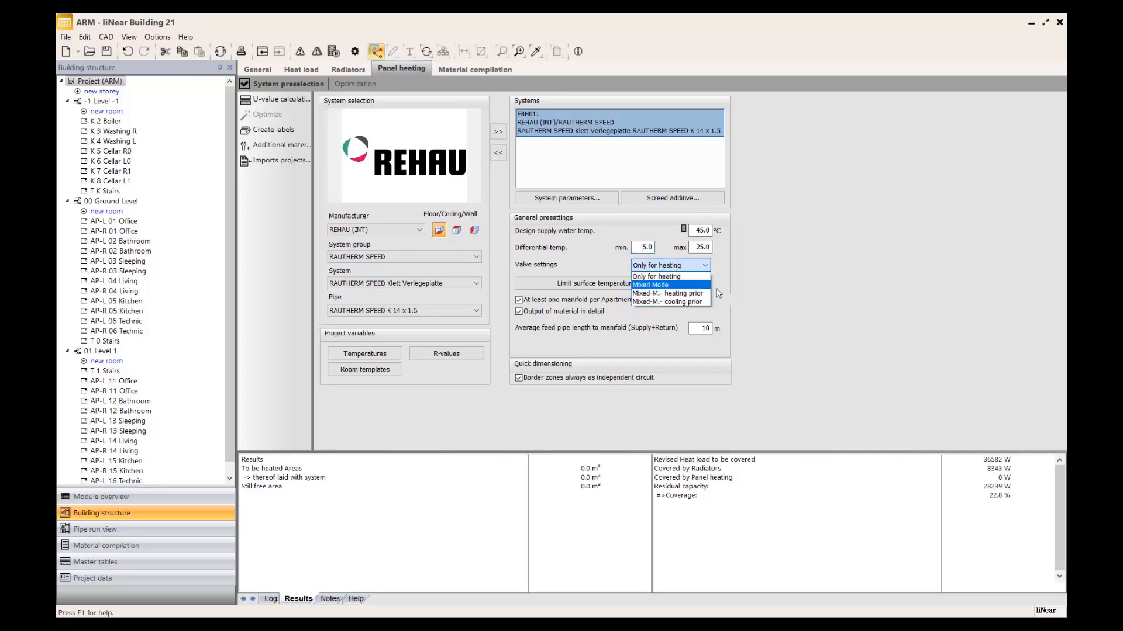
left_click(734, 288)
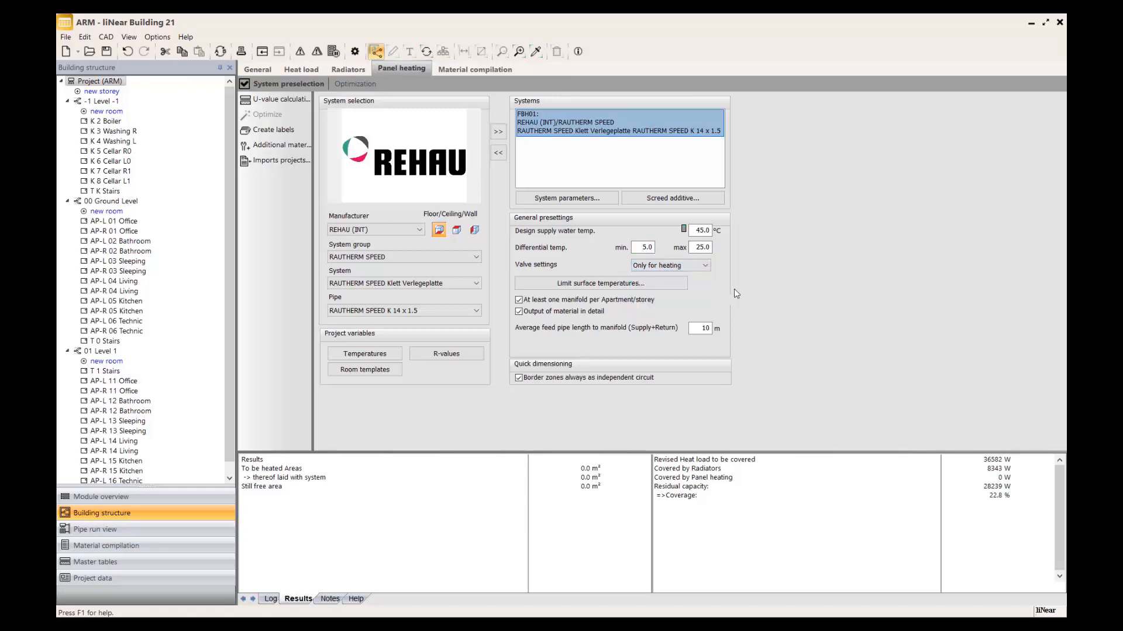
left_click(589, 285)
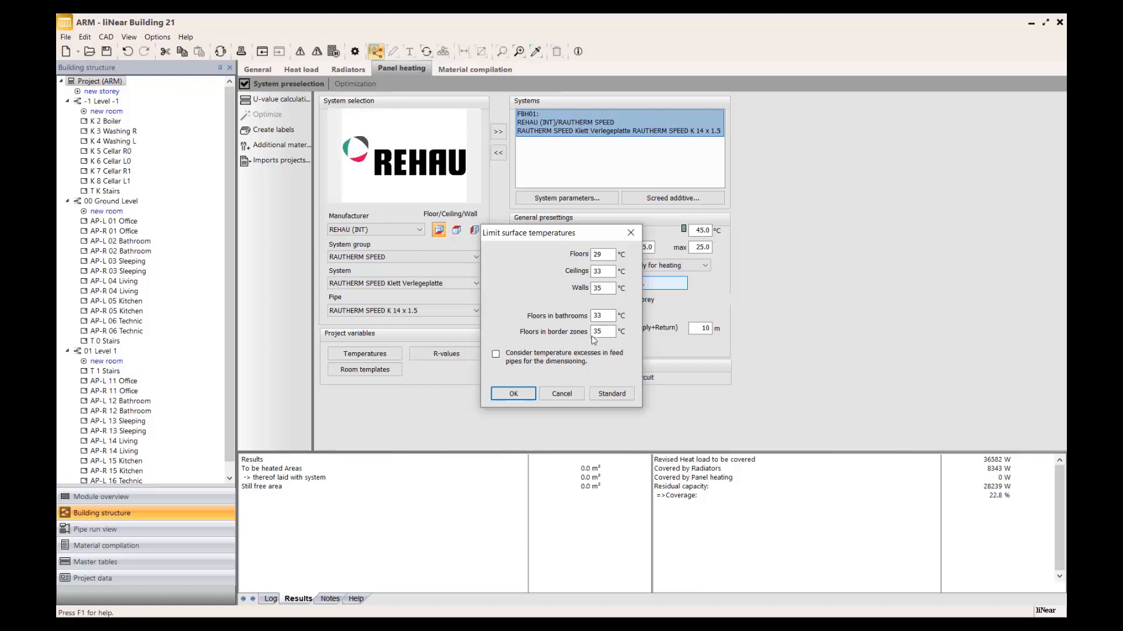
left_click(532, 395)
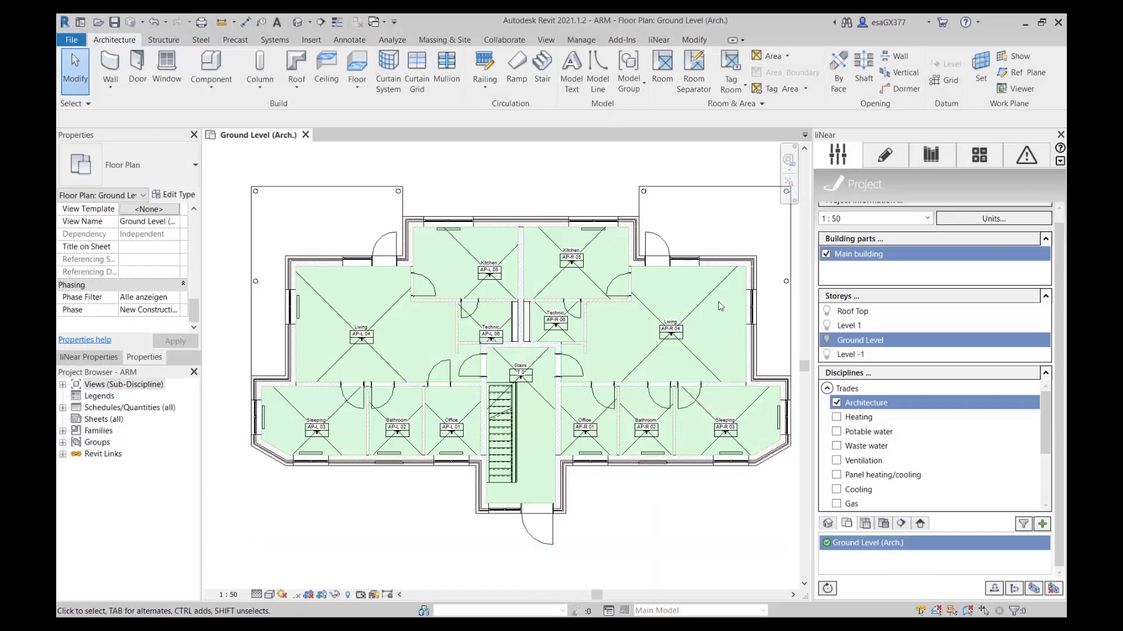
Switch to Revit and create a Ground Level floor plan view for the Panel heating/cooling discipline of the Main building.
scroll(690, 308, "up", 3)
mouse_move(728, 361)
middle_mouse_down()
mouse_move(710, 350)
mouse_move(671, 361)
middle_mouse_up()
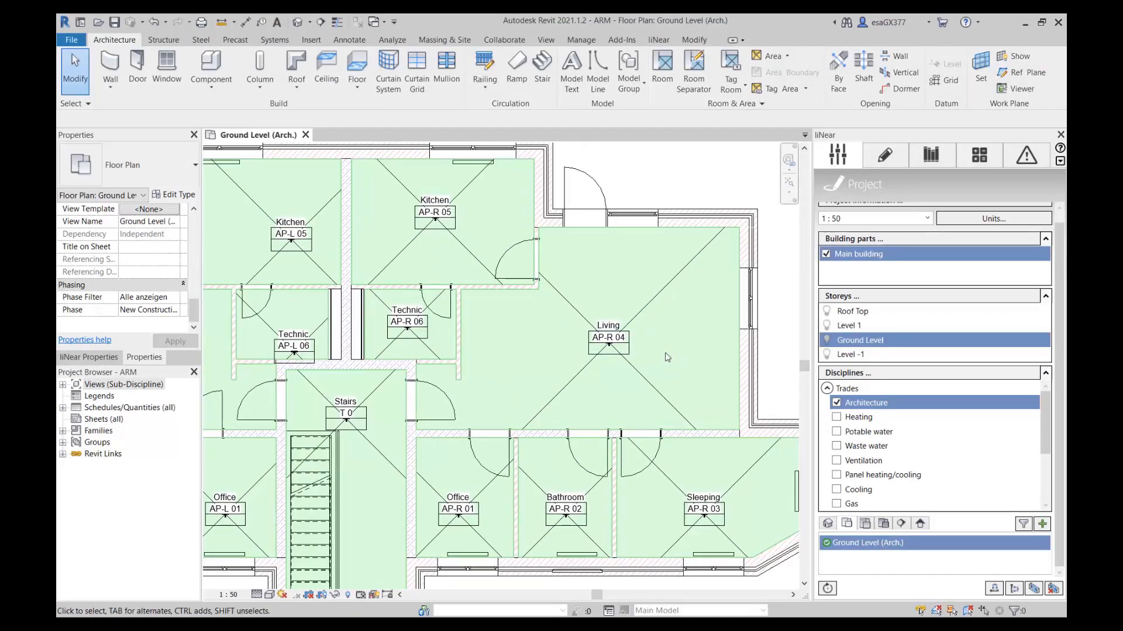
scroll(667, 358, "down", 1)
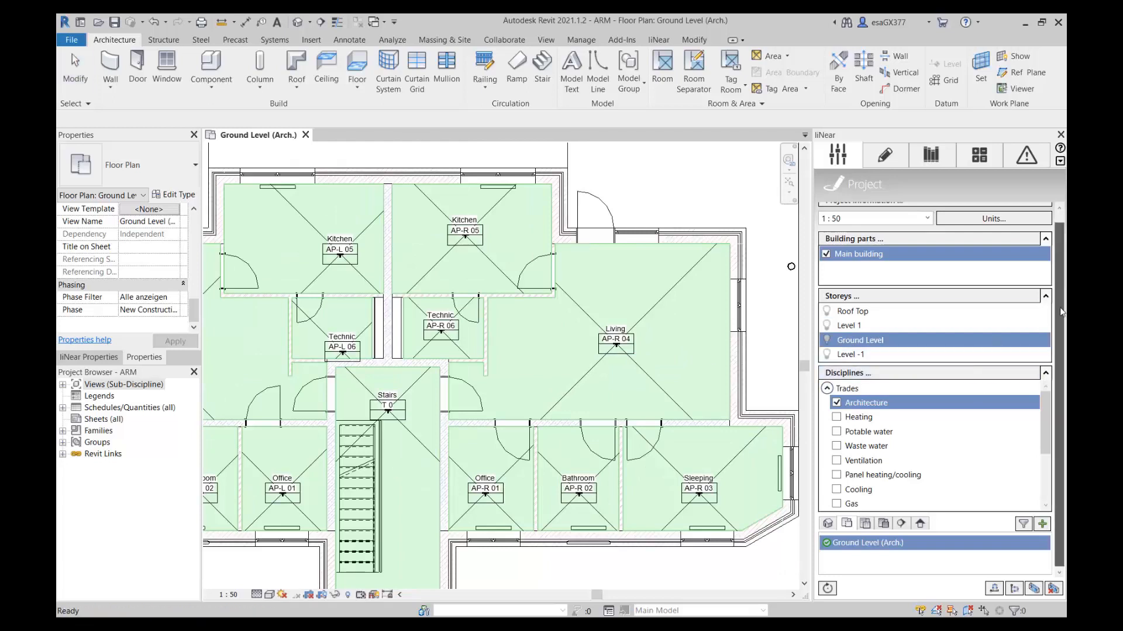
scroll(1030, 421, "down", 1)
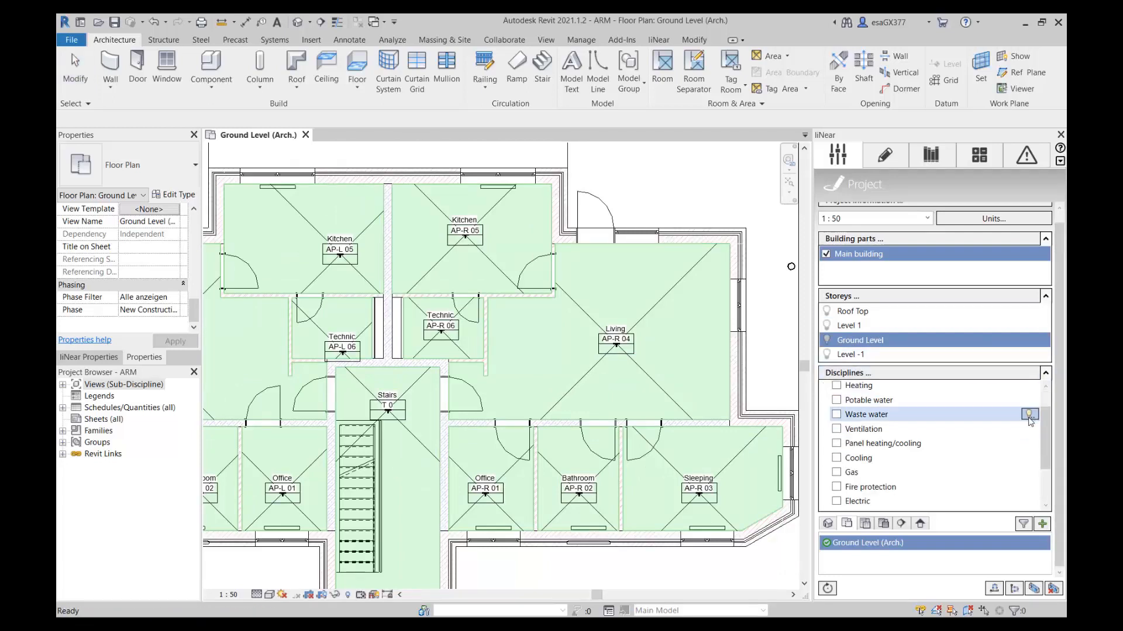
left_click(882, 447)
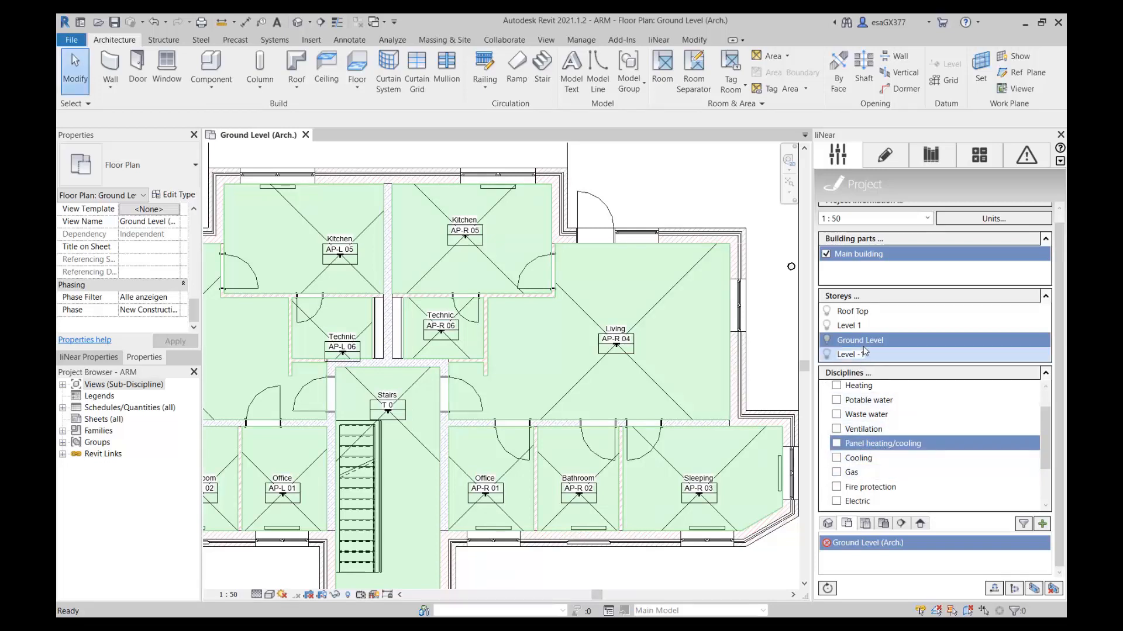
left_click(1042, 524)
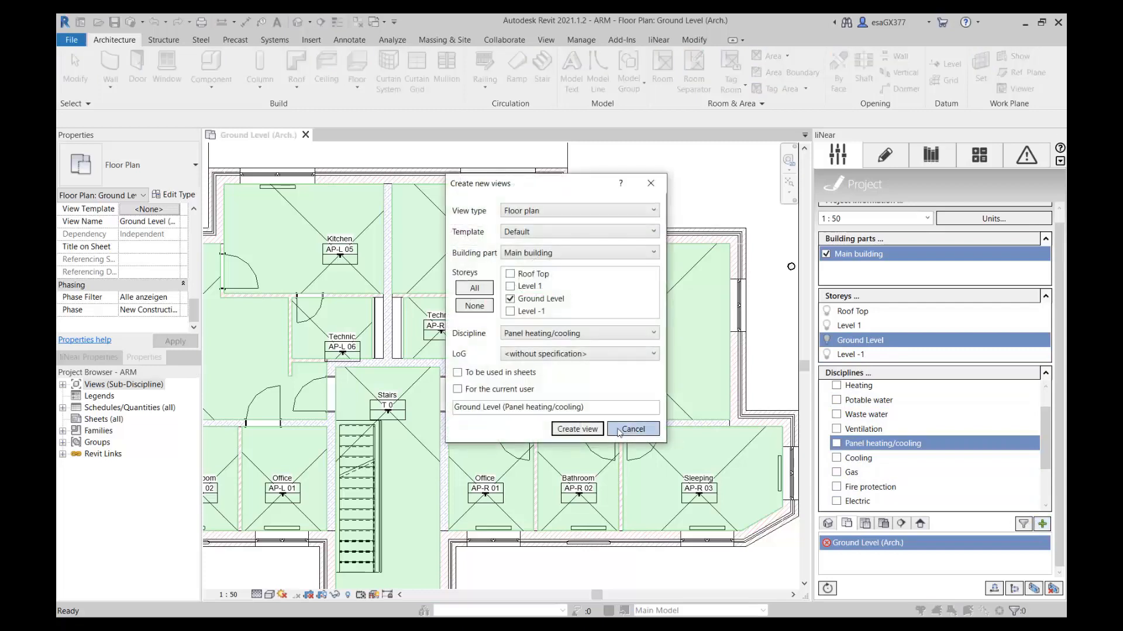
left_click(576, 428)
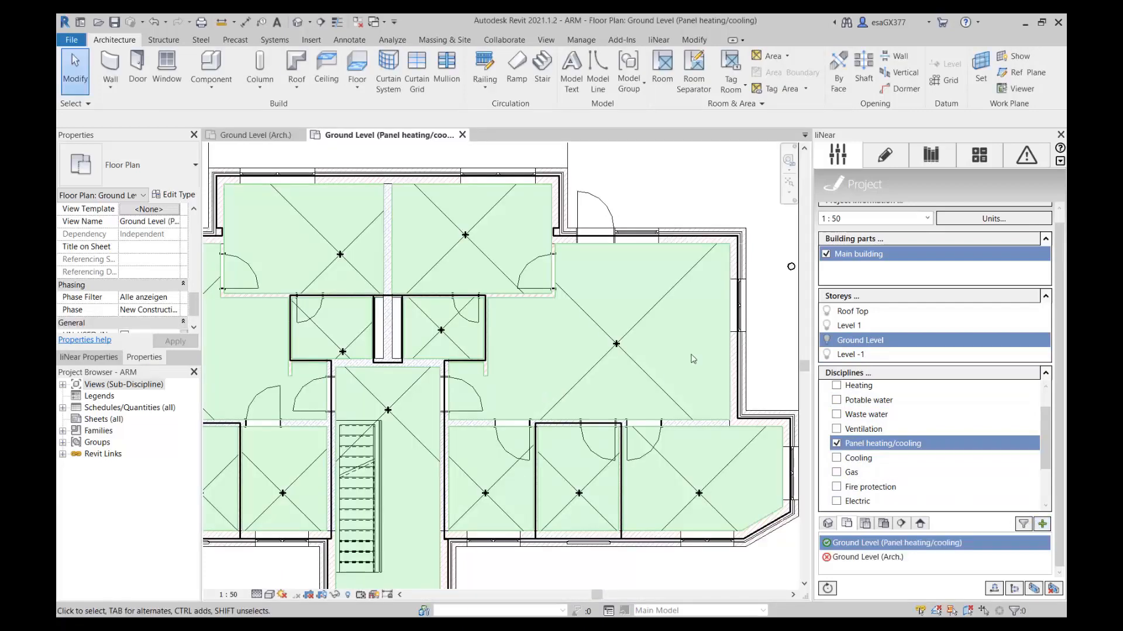
Create the Floor heating/cooling area plan for Ground Level and generate a construction area in room AP-R 04 Living.
left_click(885, 159)
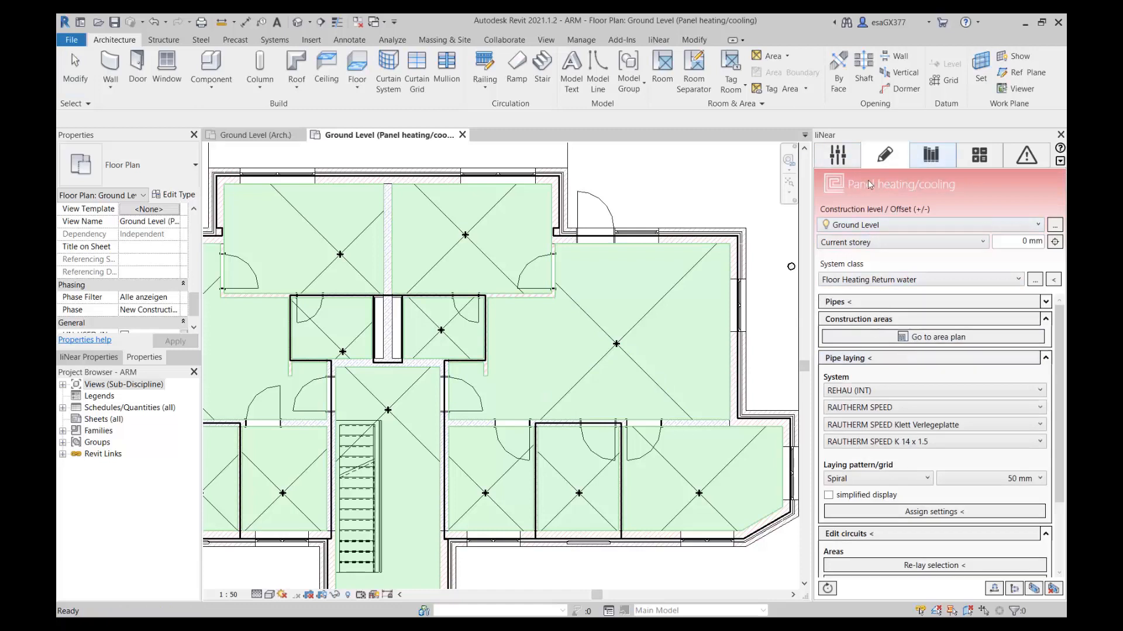
left_click(935, 340)
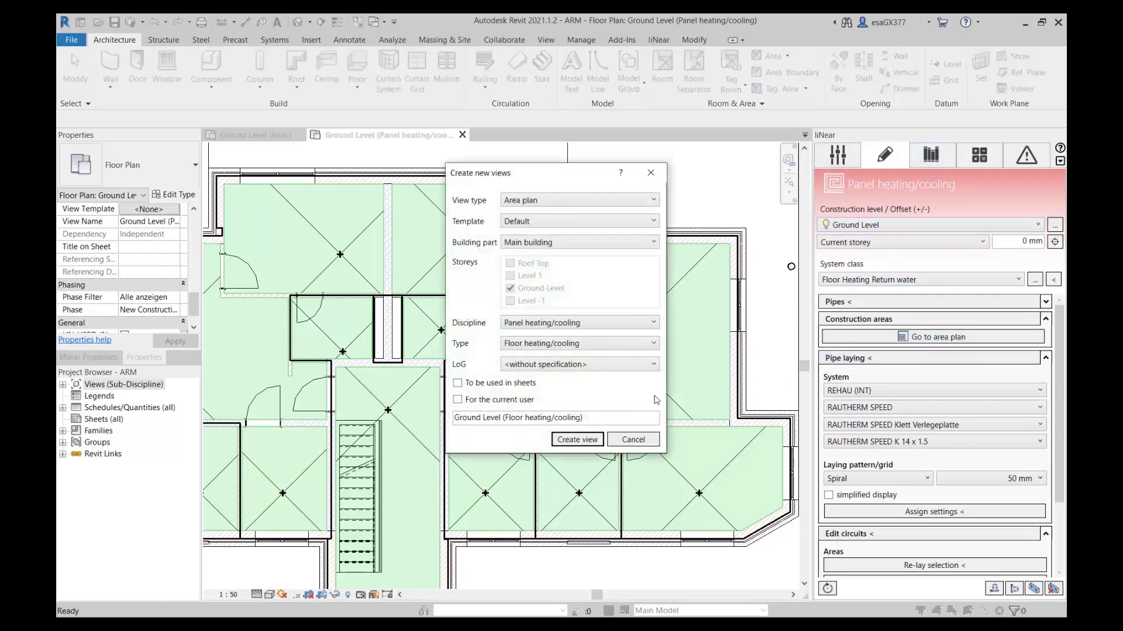
left_click(577, 440)
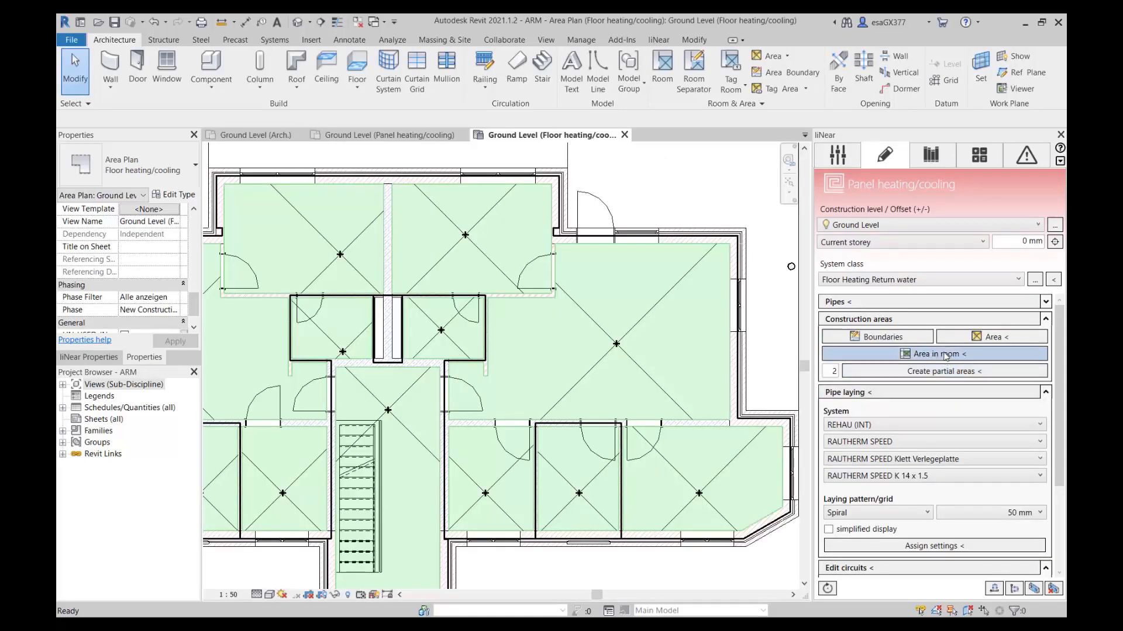
left_click(965, 358)
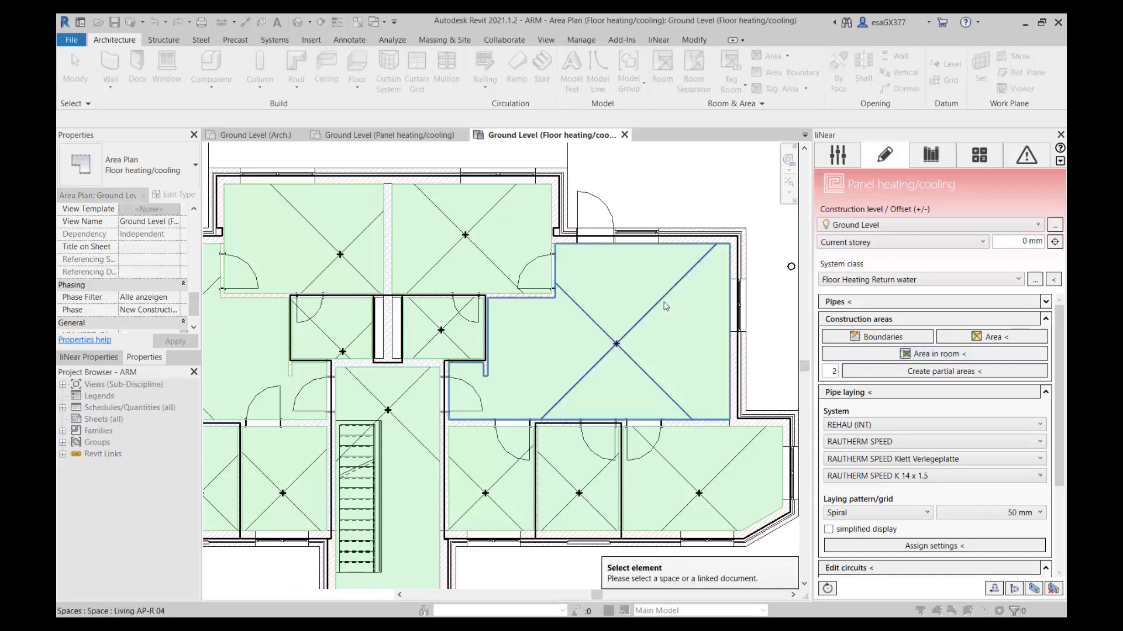
left_click(694, 336)
left_click(694, 336)
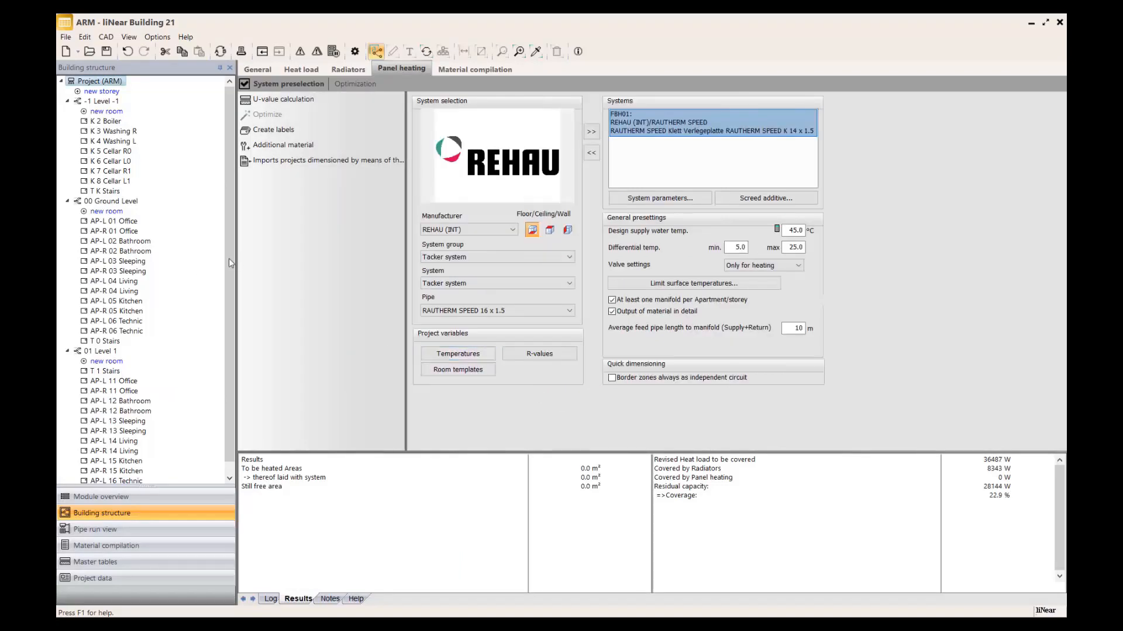
Switch to liNear Building and add occupied zone heating circuits to the floor of room AP-R 04 Living.
left_click(129, 291)
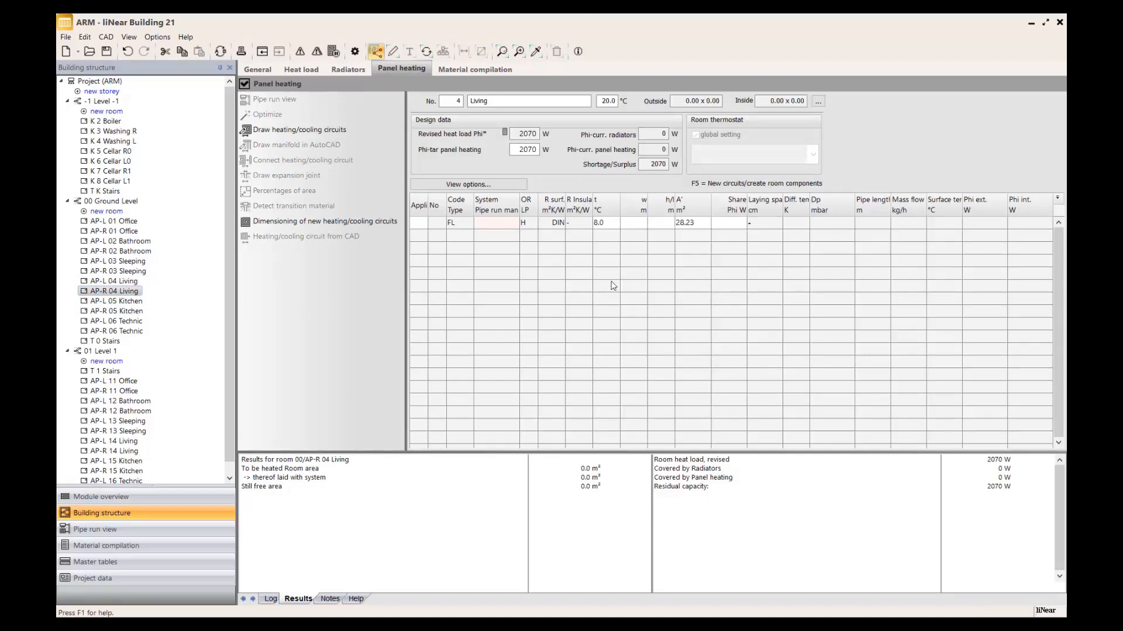
right_click(524, 262)
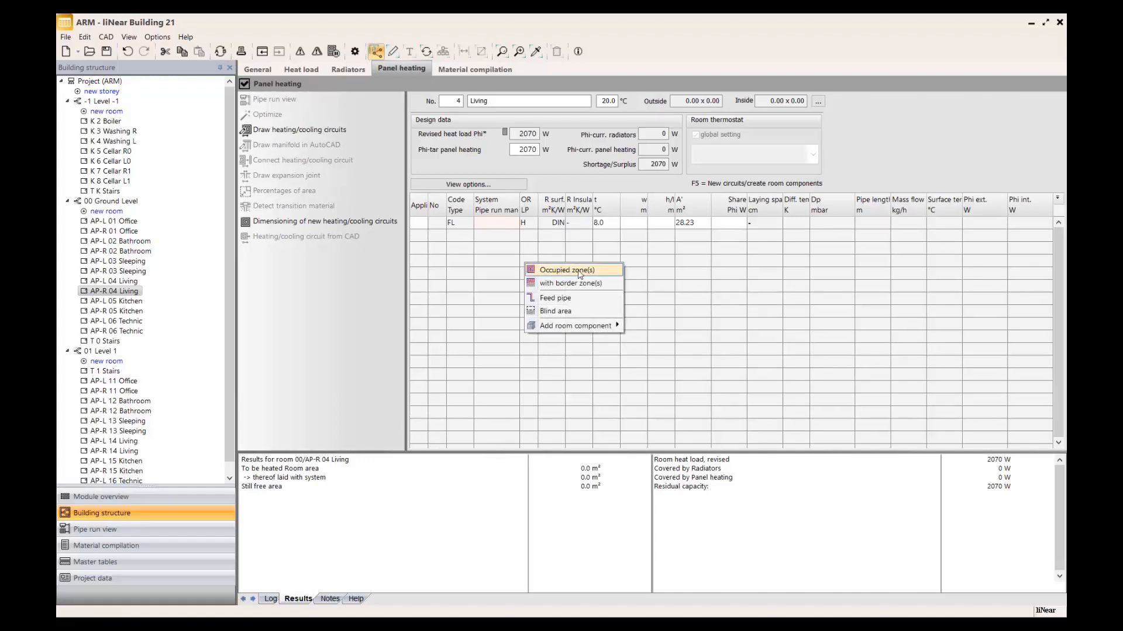
left_click(580, 274)
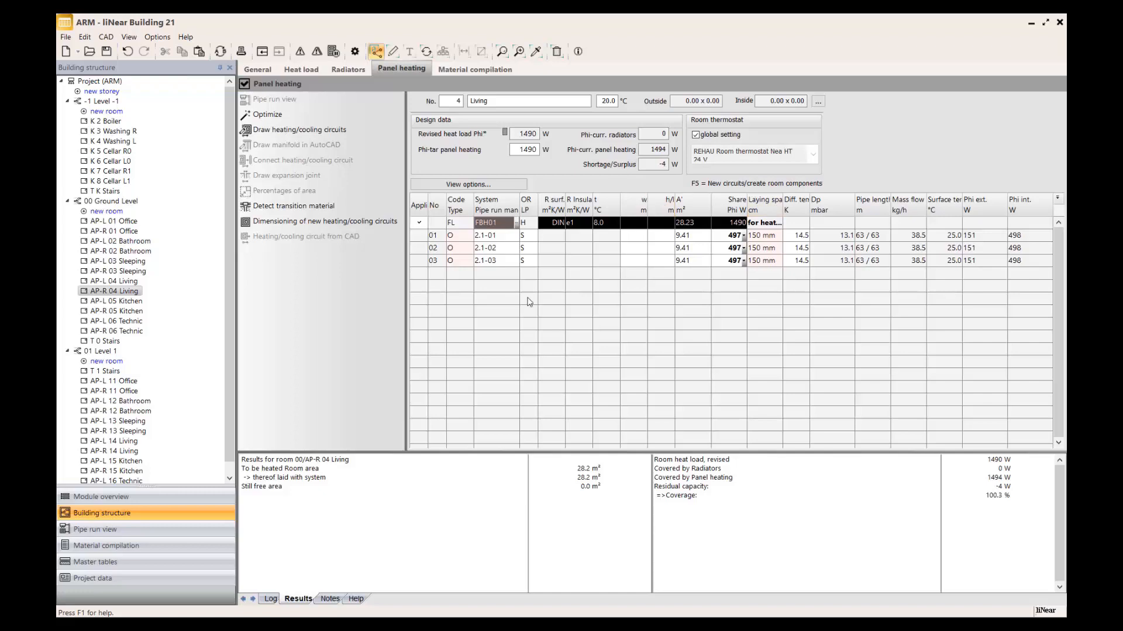
Draw the room's heating circuits in the Living area in Revit, starting at the wall beside Technic AP-R 06, and inspect the circuits.
left_click(393, 52)
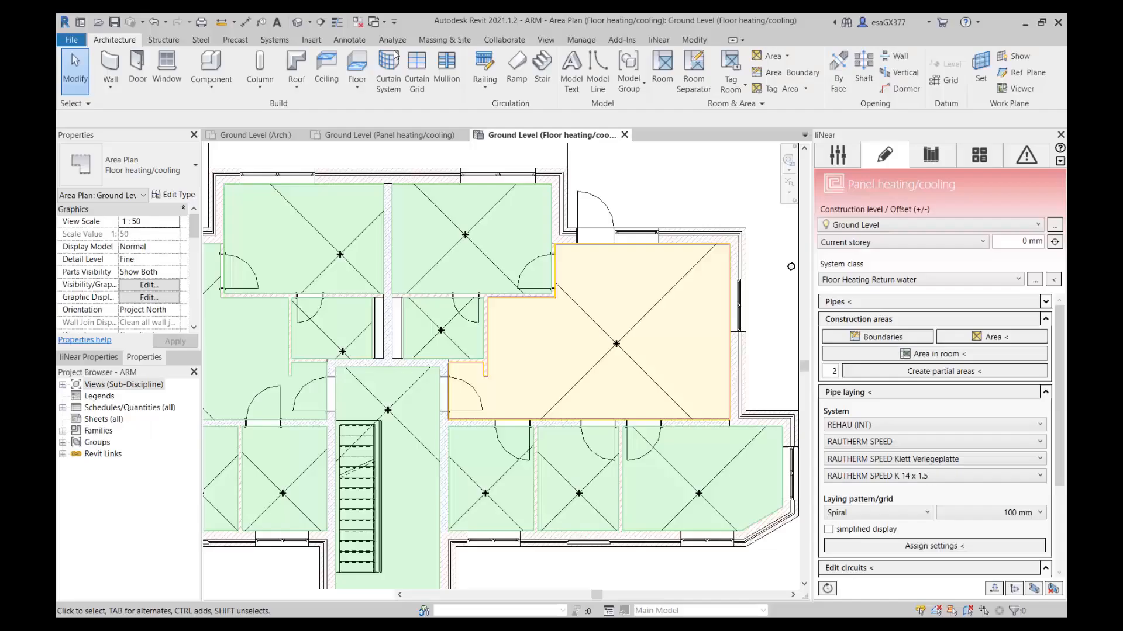
left_click(587, 319)
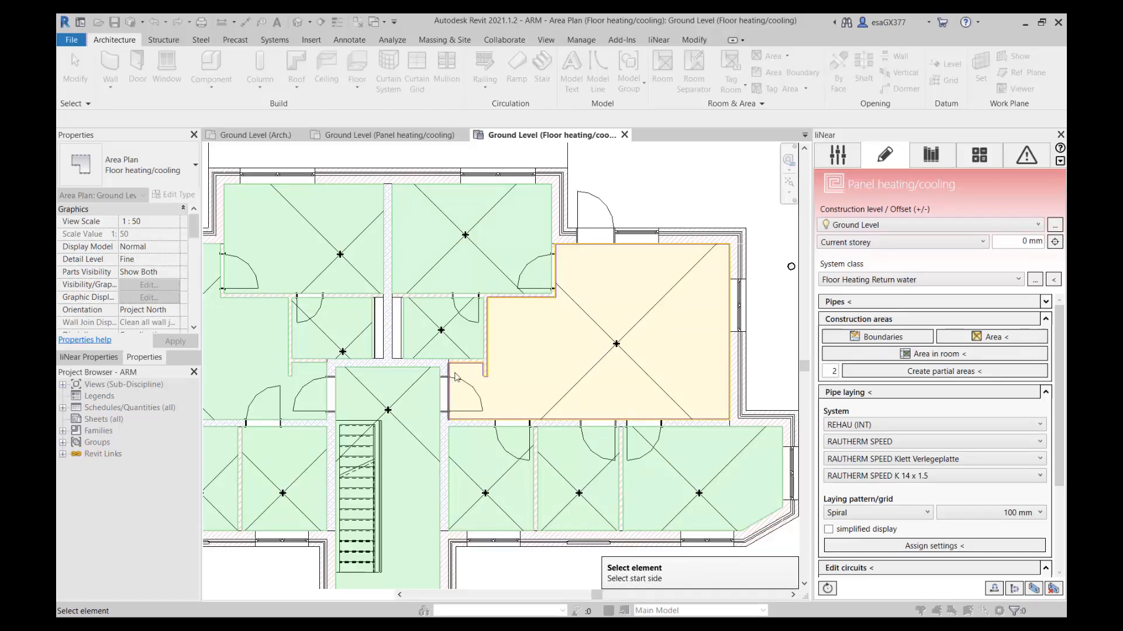
left_click(486, 347)
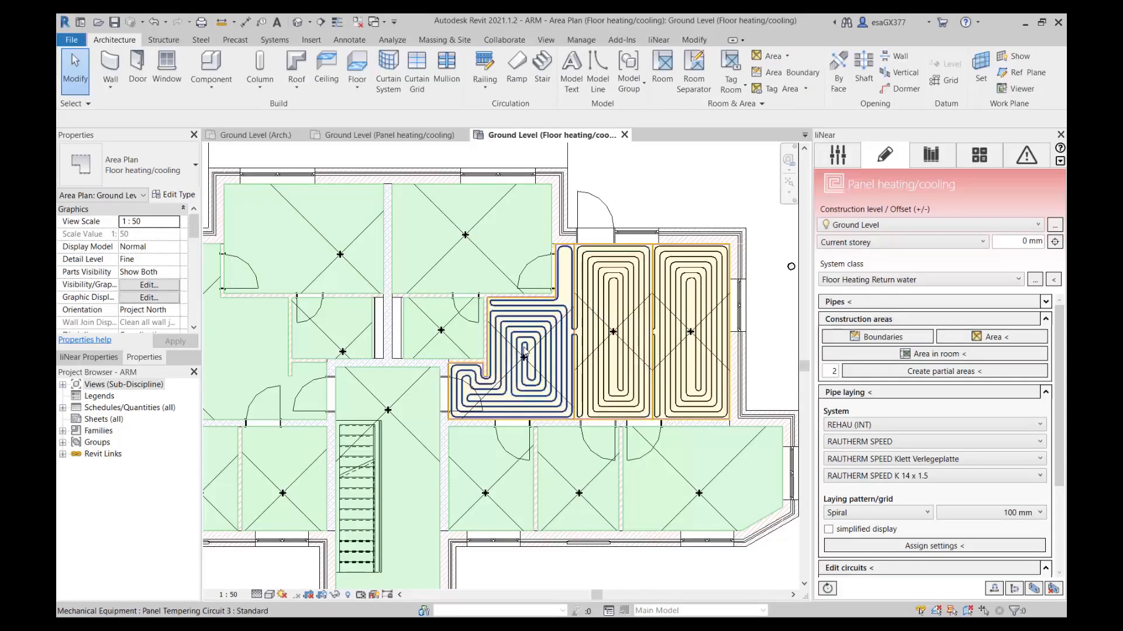
left_click(524, 354)
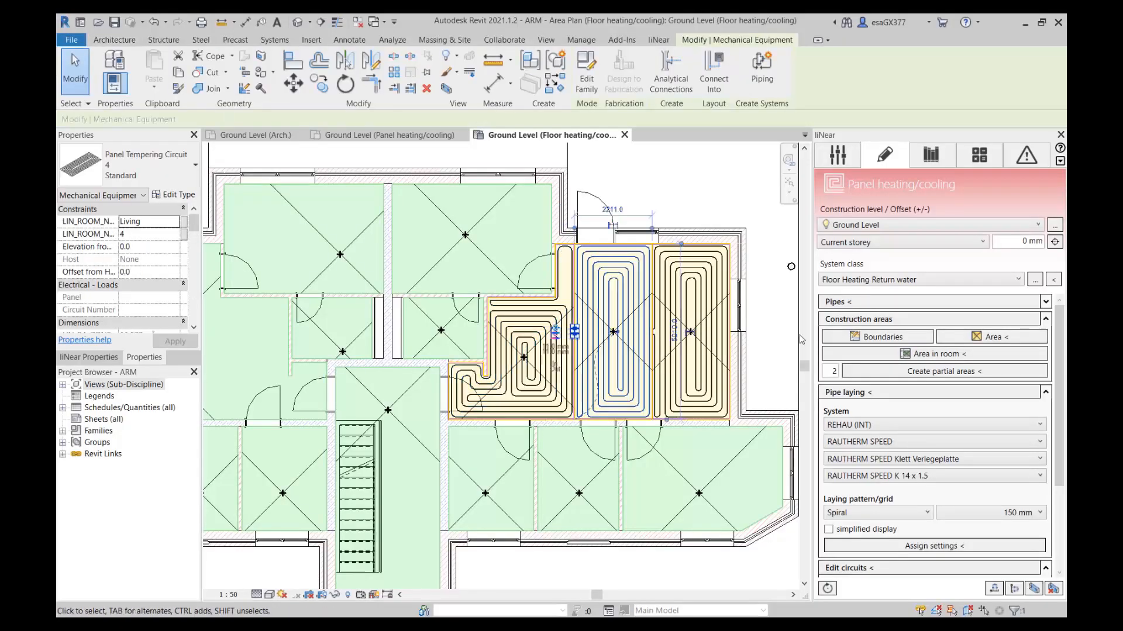
left_click(649, 367)
left_click(620, 349)
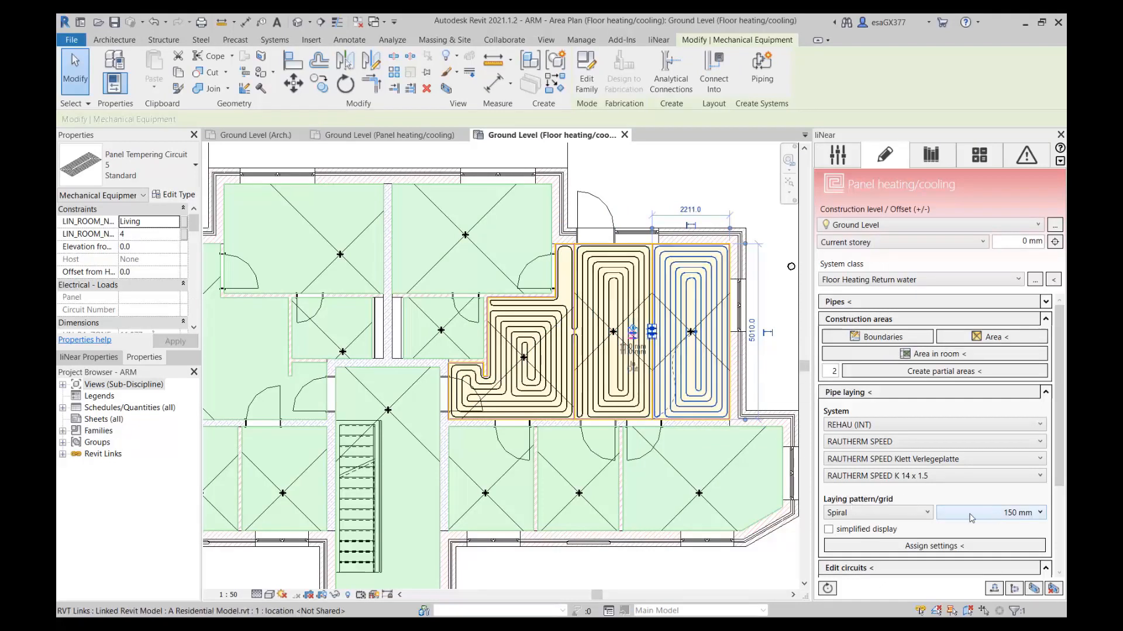
Assign the Meander laying pattern with 100 mm spacing to the Living room circuit along the outer window wall.
left_click(910, 514)
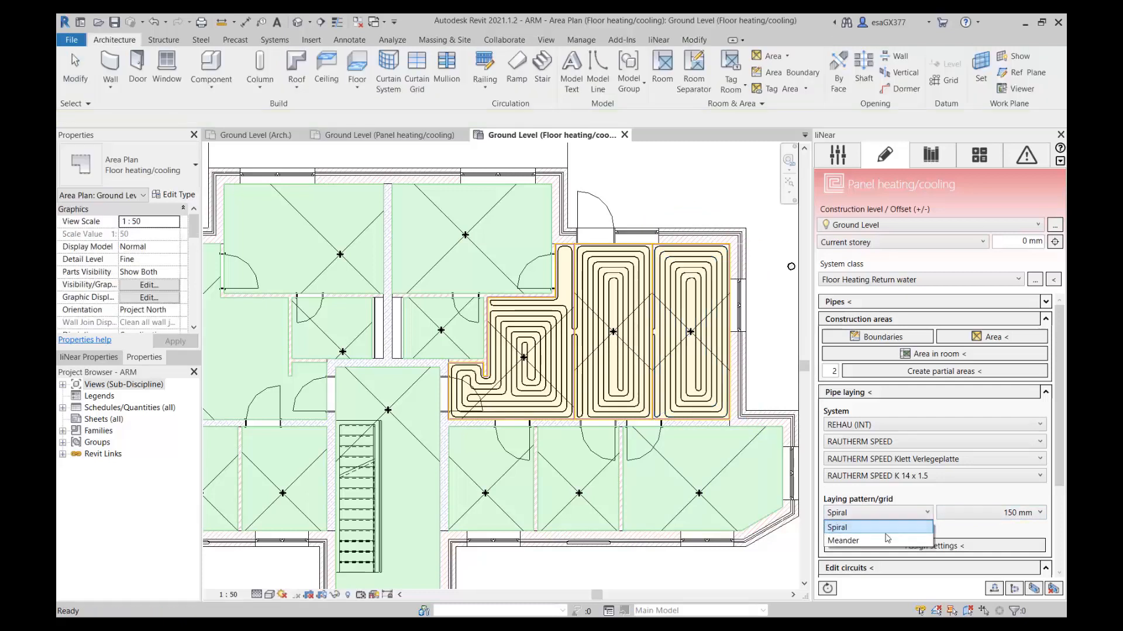
left_click(887, 540)
left_click(960, 515)
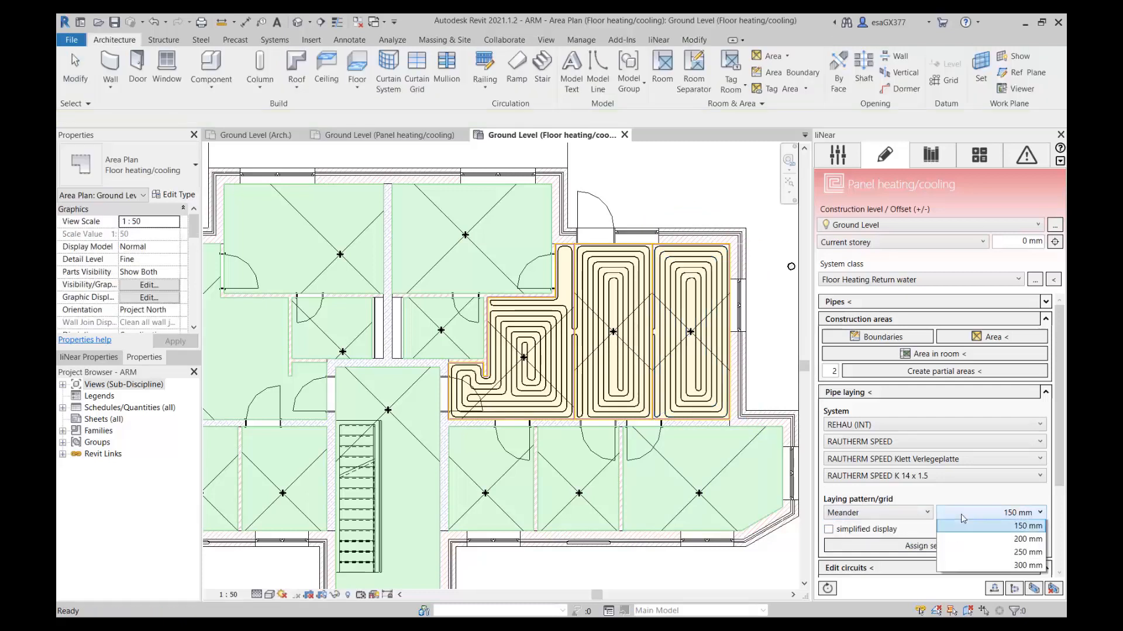
left_click(1018, 543)
left_click(926, 548)
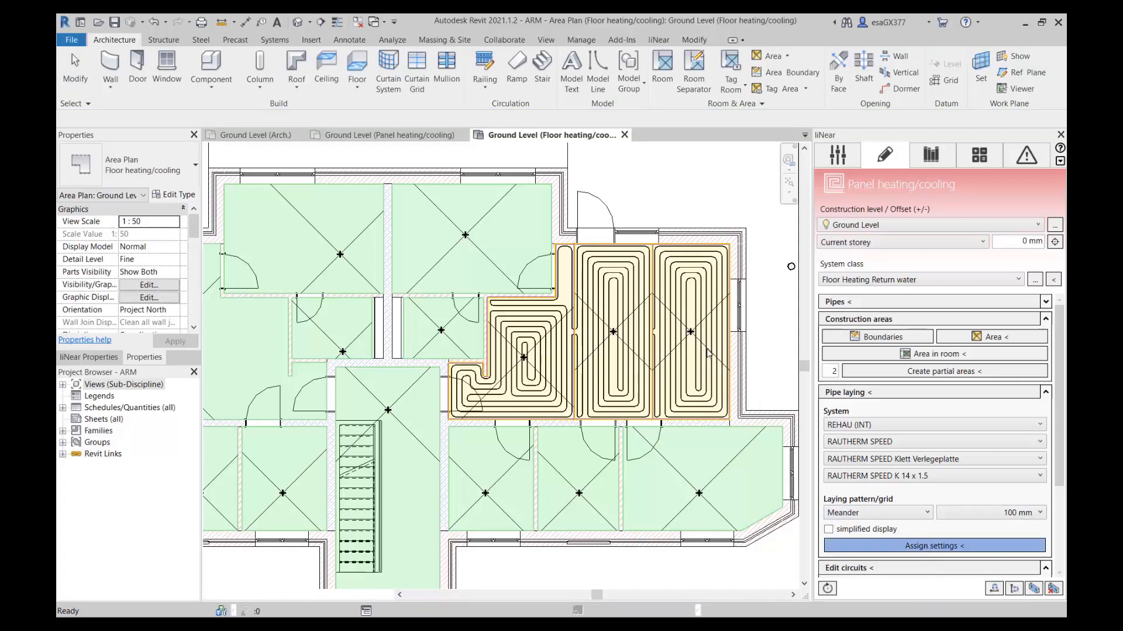
left_click(696, 316)
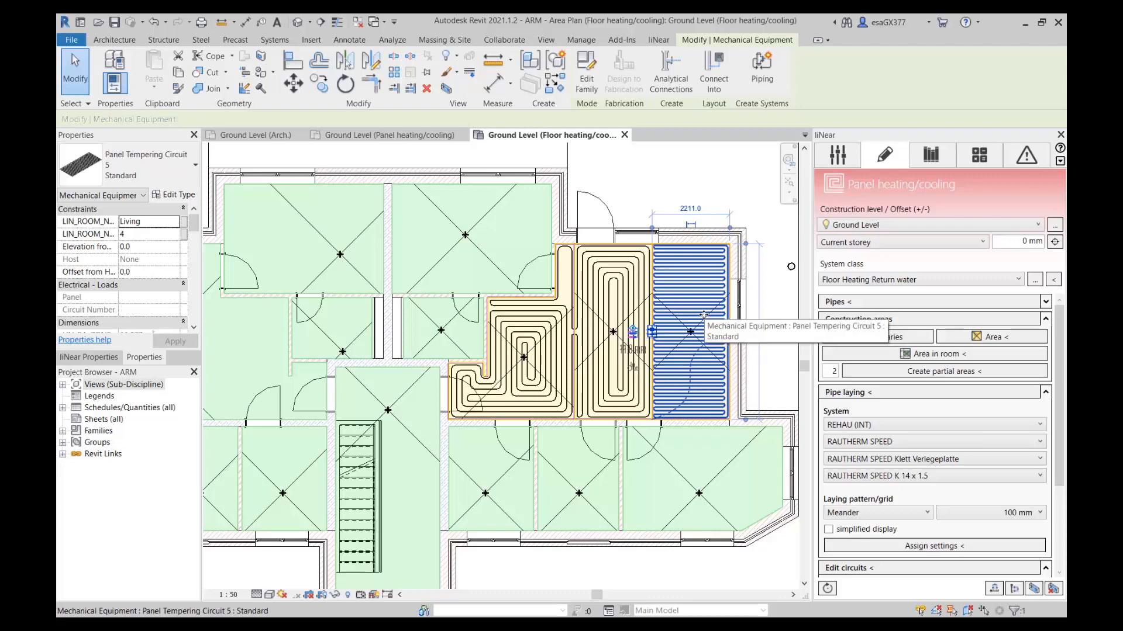
key("Escape")
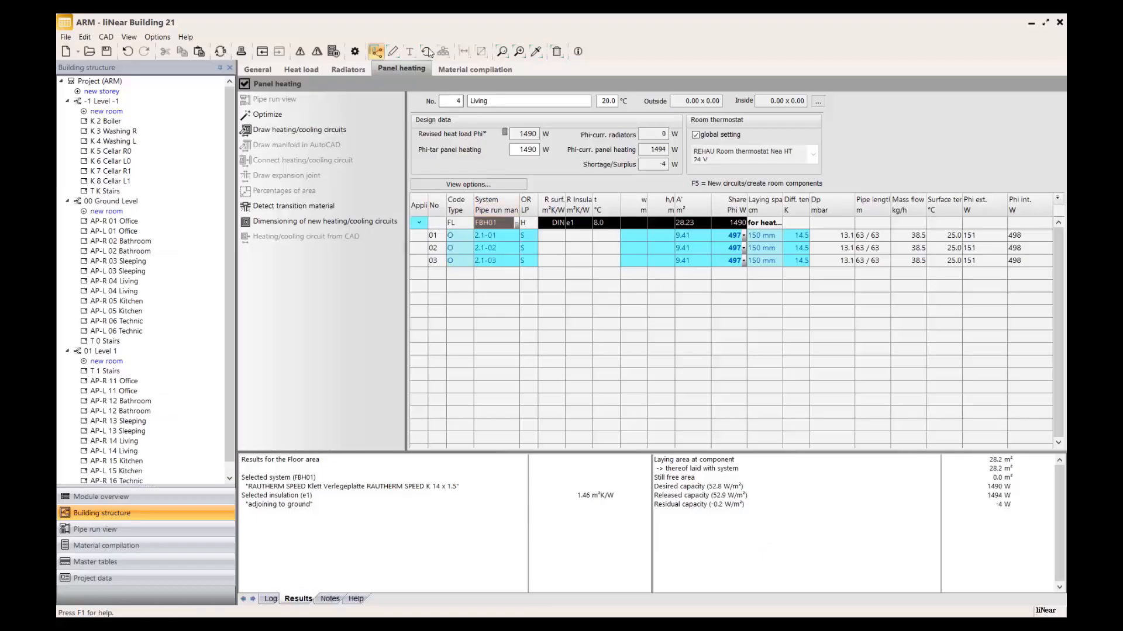
Synchronise liNear Building with the CAD model, applying drawn pipe lengths and searching for new components.
left_click(429, 52)
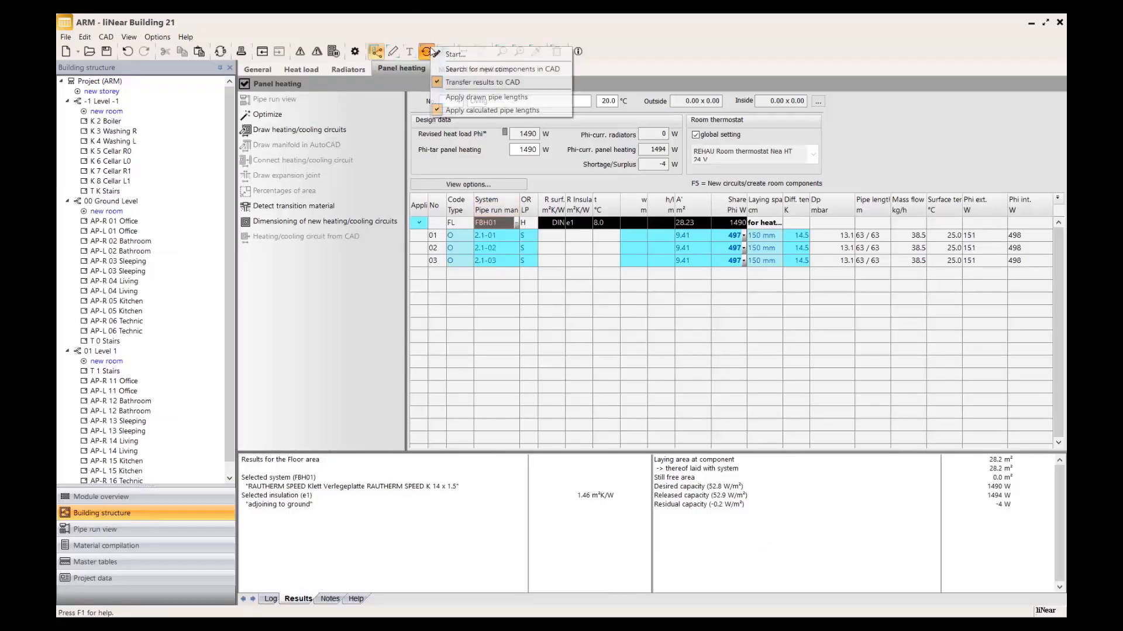
left_click(482, 97)
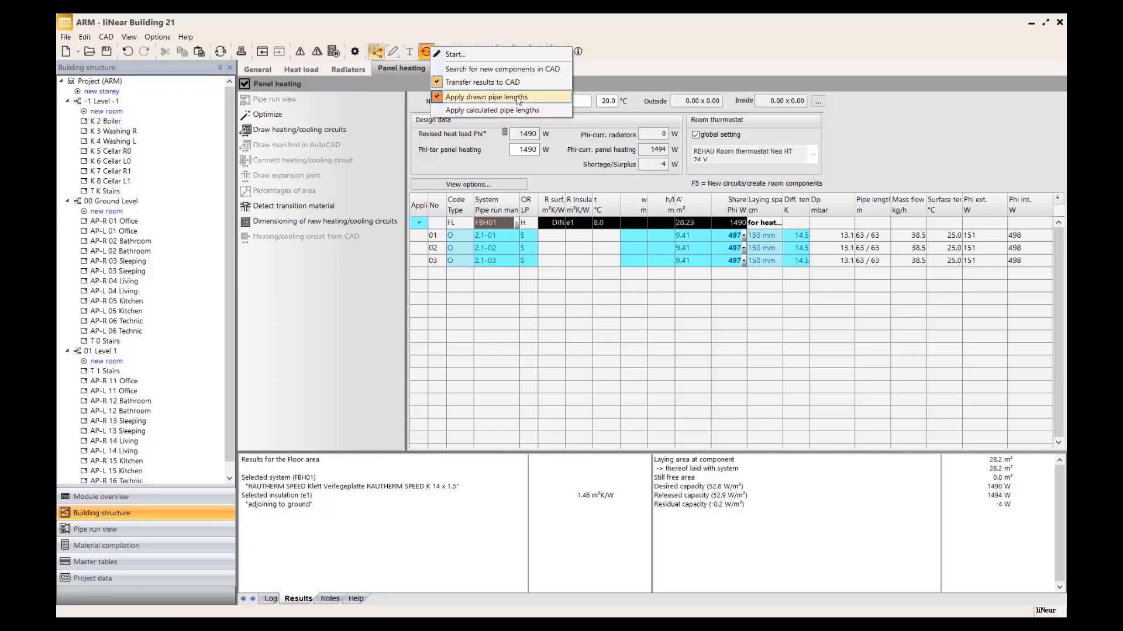
left_click(483, 70)
left_click(465, 54)
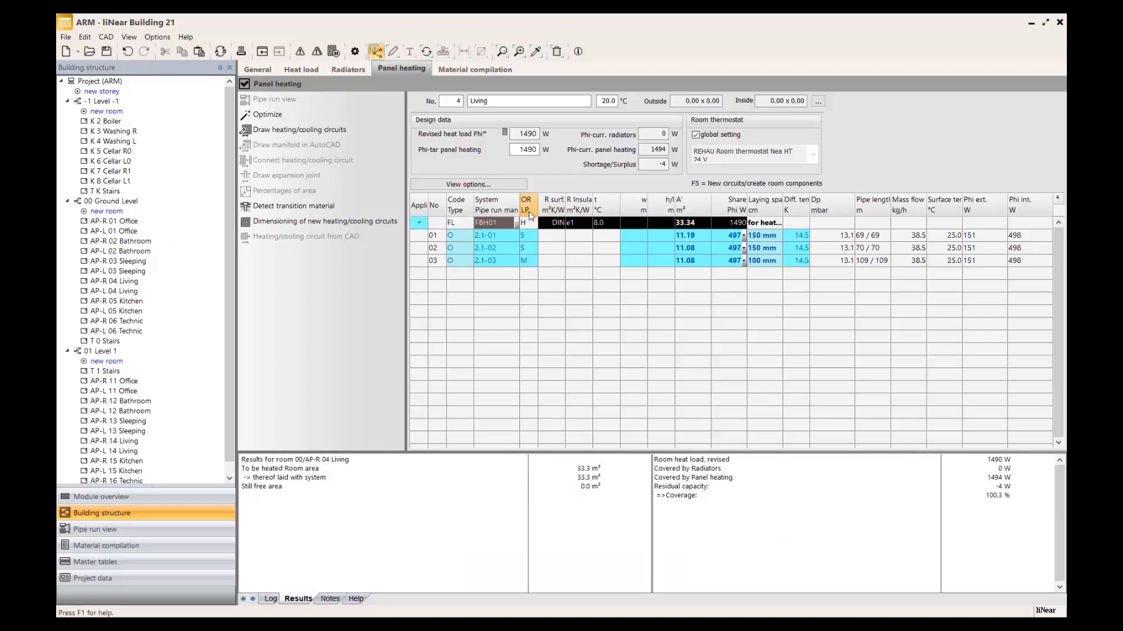
Check the laying patterns of the three Living circuits and set the laying spacing to 50 mm for circuit 01 only.
left_click(529, 261)
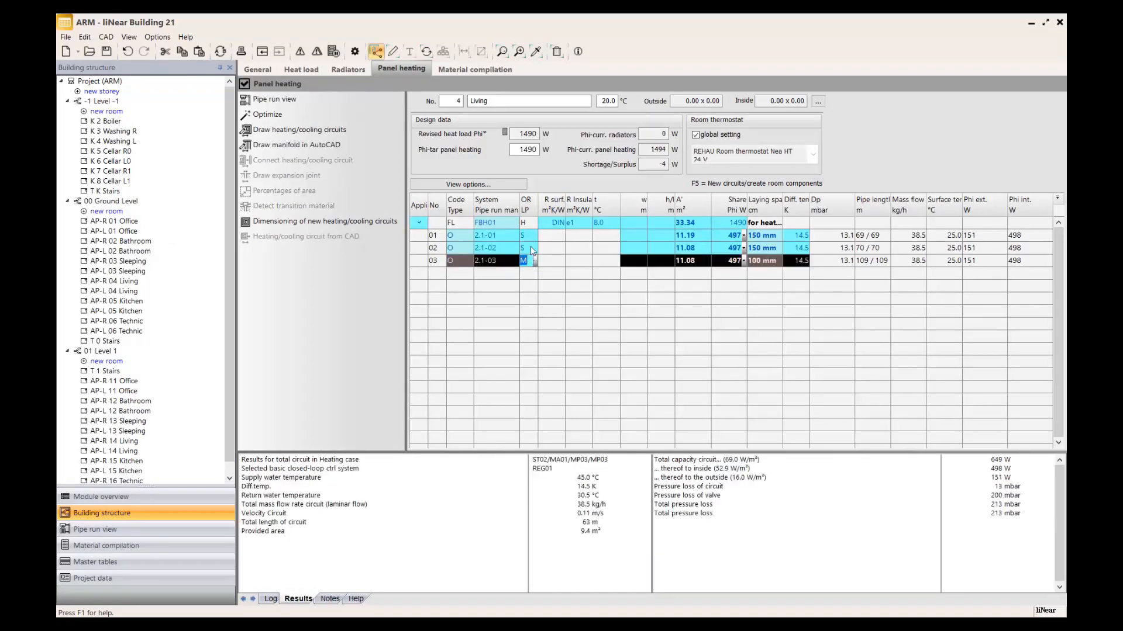
left_click(530, 247)
left_click(530, 236)
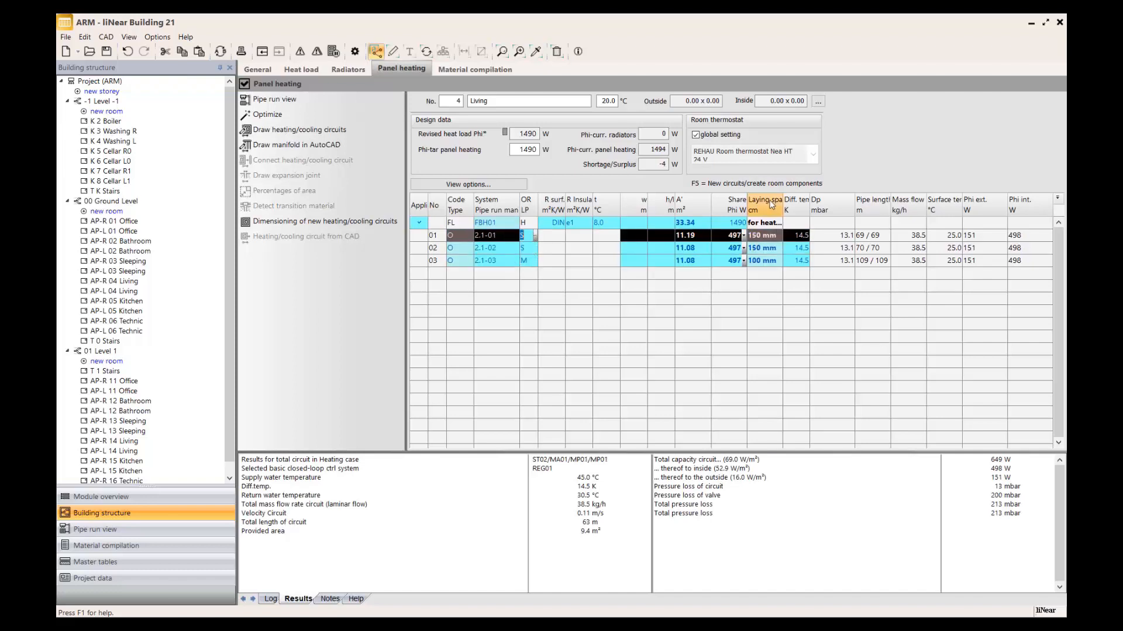
left_click(771, 262)
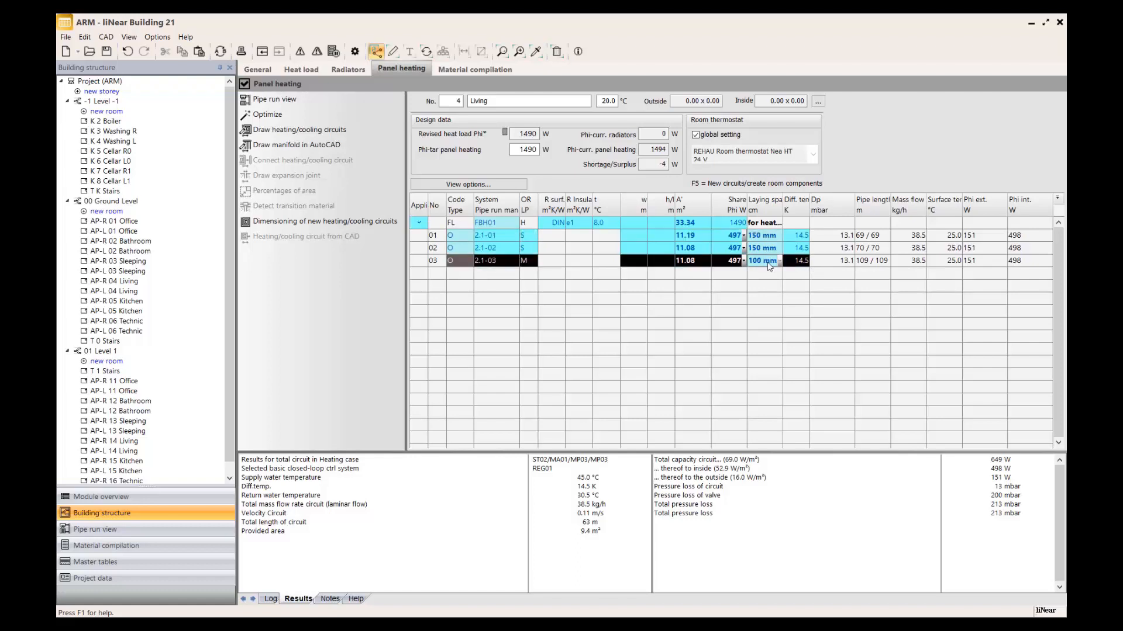
left_click(778, 230)
left_click(780, 235)
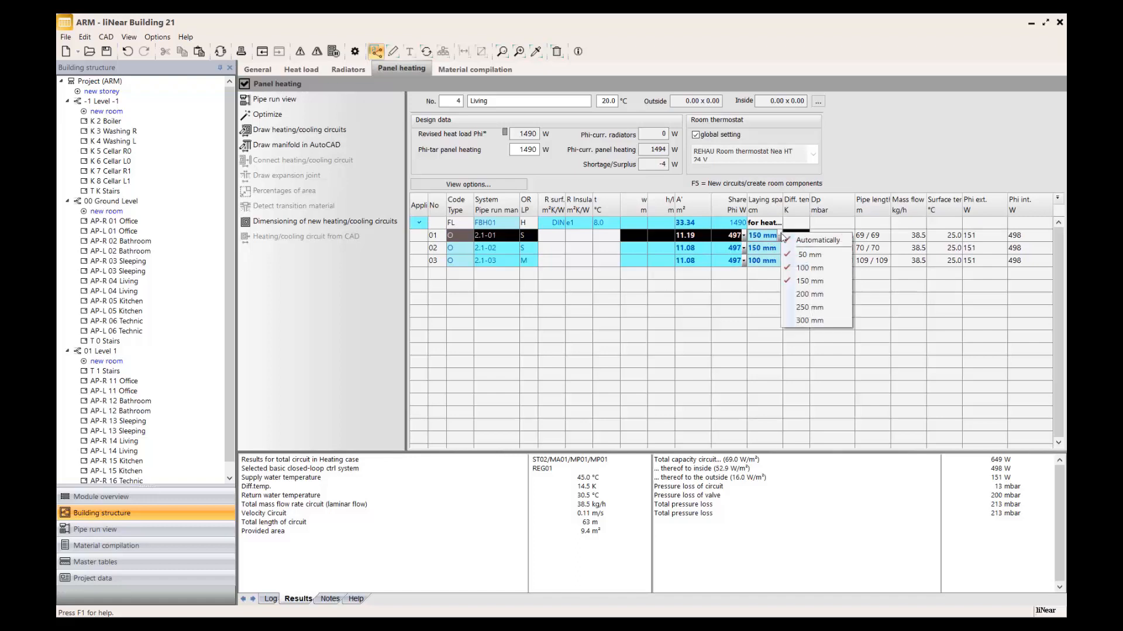
left_click(807, 268)
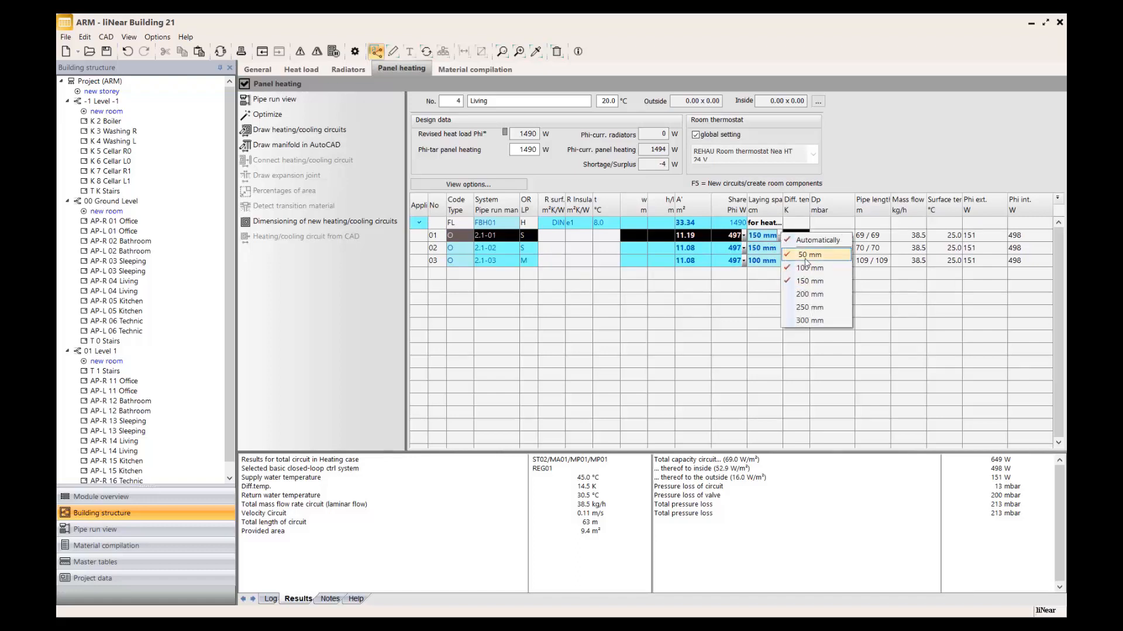
left_click(806, 258)
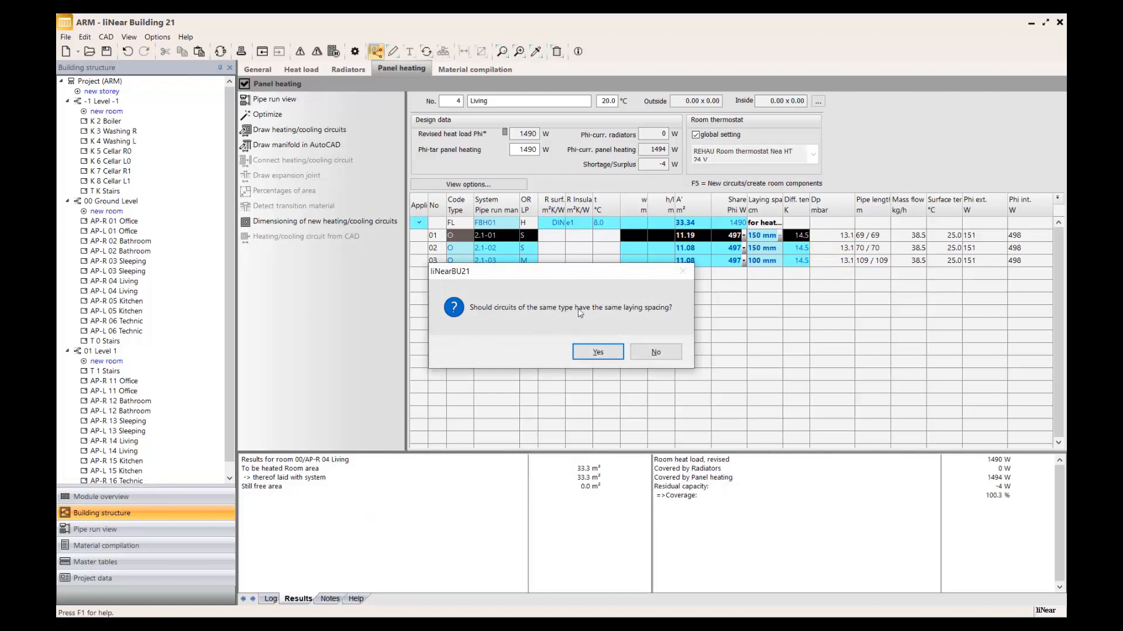
left_click(656, 352)
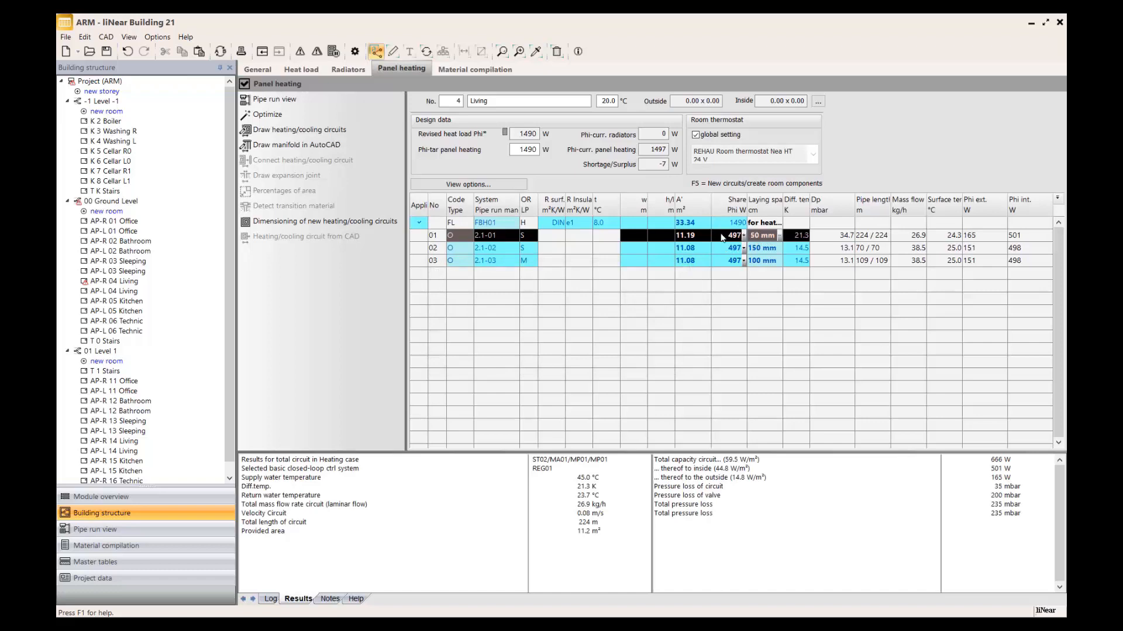
Synchronise with CAD, transferring the results and applying calculated pipe lengths, and inspect the re-laid spiral circuit in Revit.
left_click(428, 54)
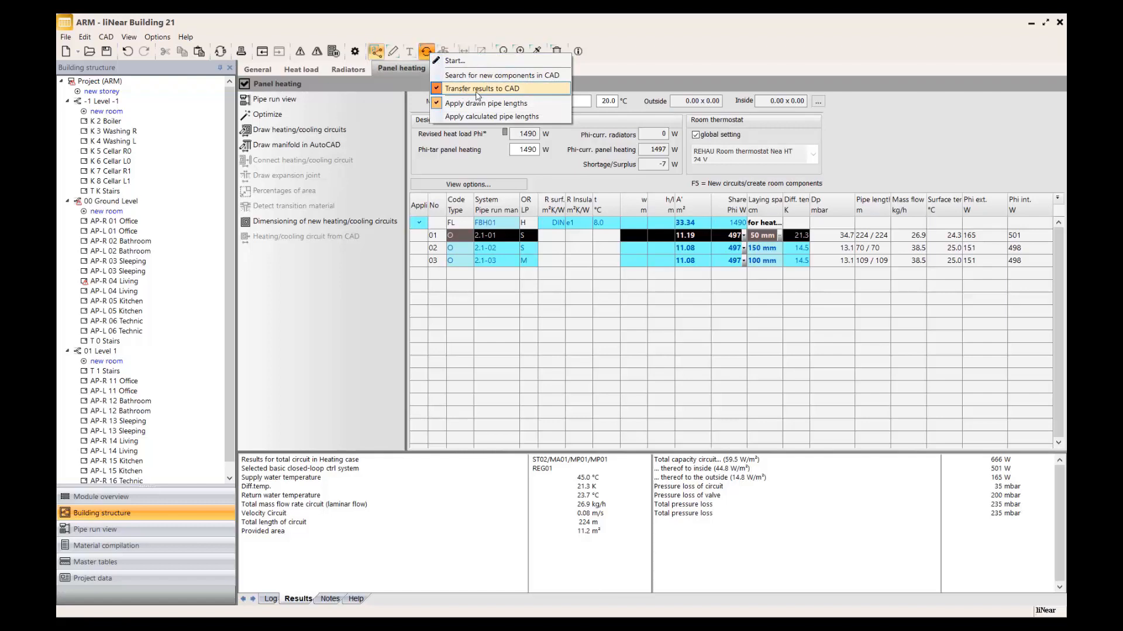
left_click(491, 116)
left_click(426, 52)
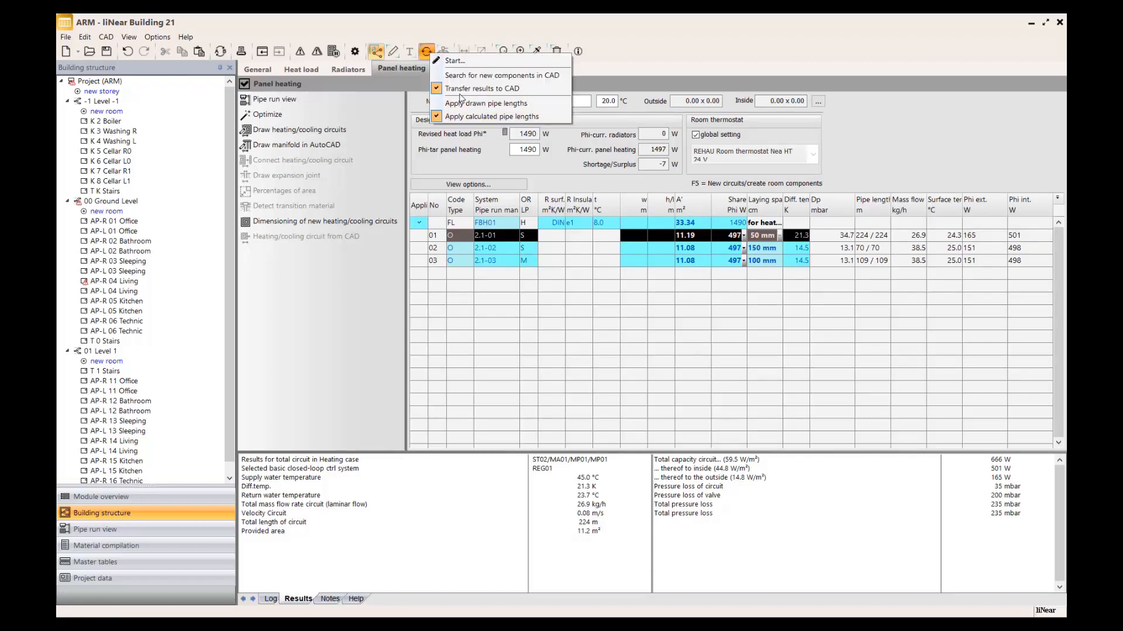
left_click(455, 60)
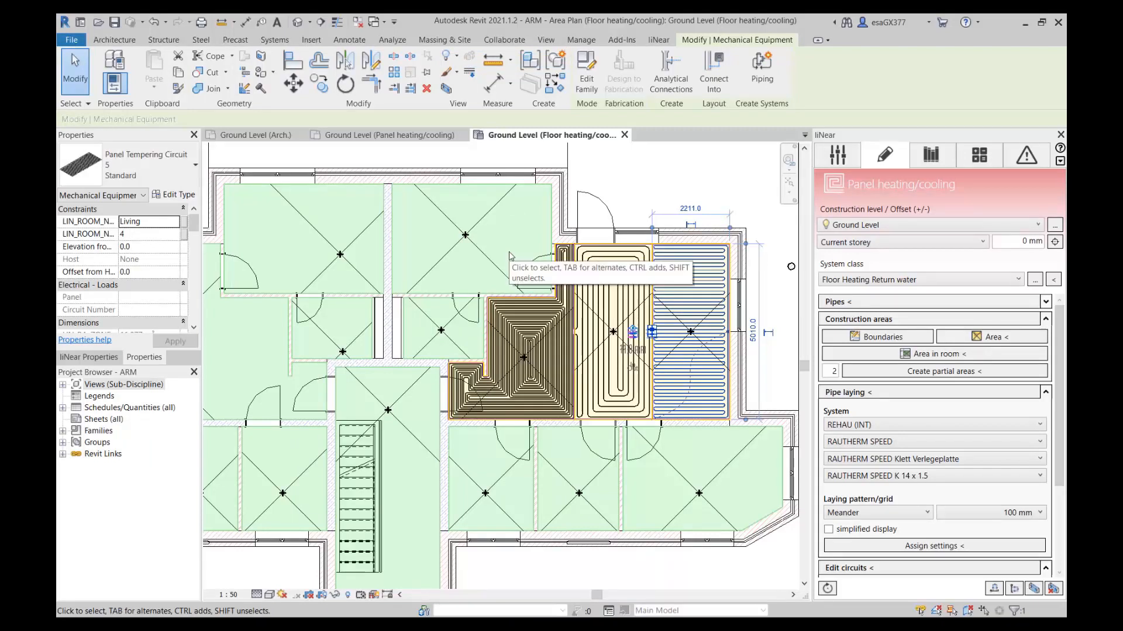
left_click(529, 364)
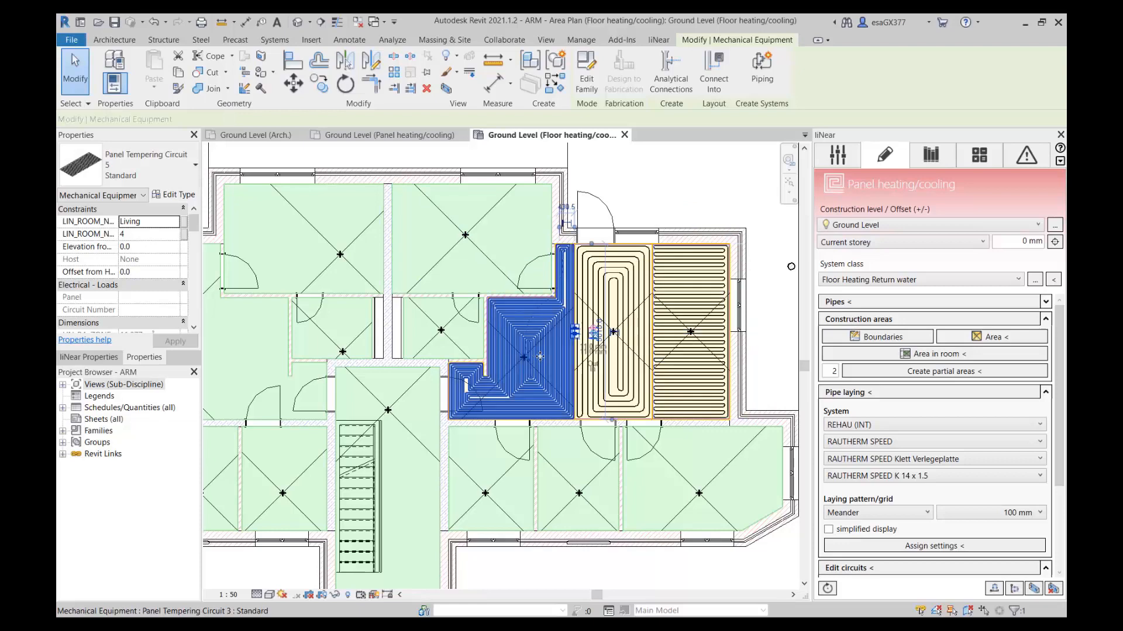
scroll(522, 366, "up", 3)
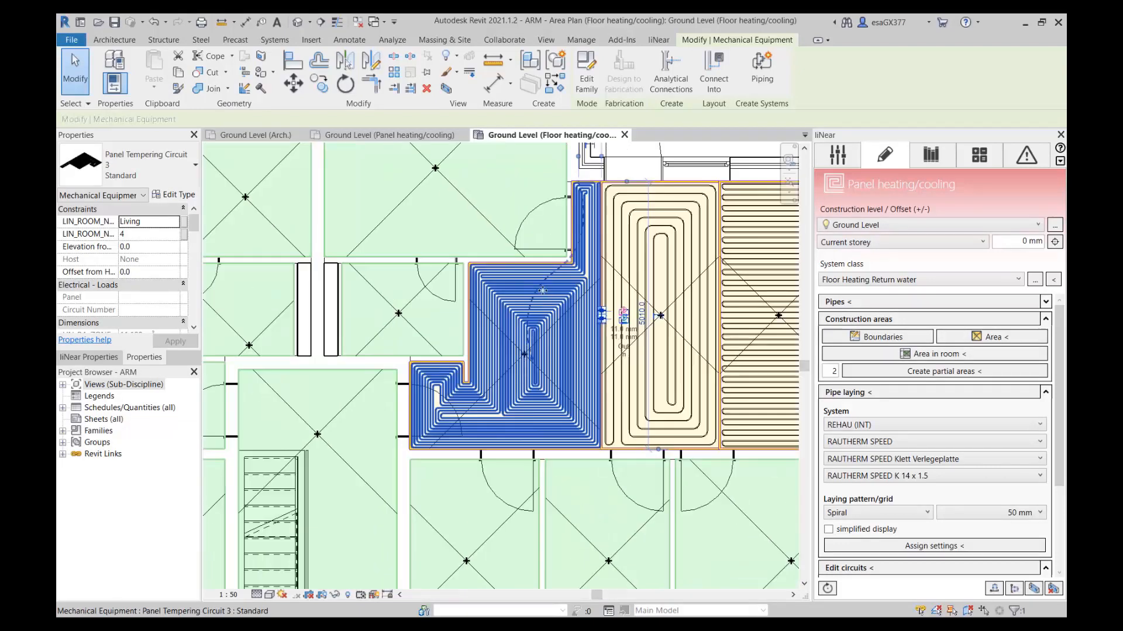
scroll(510, 338, "down", 2)
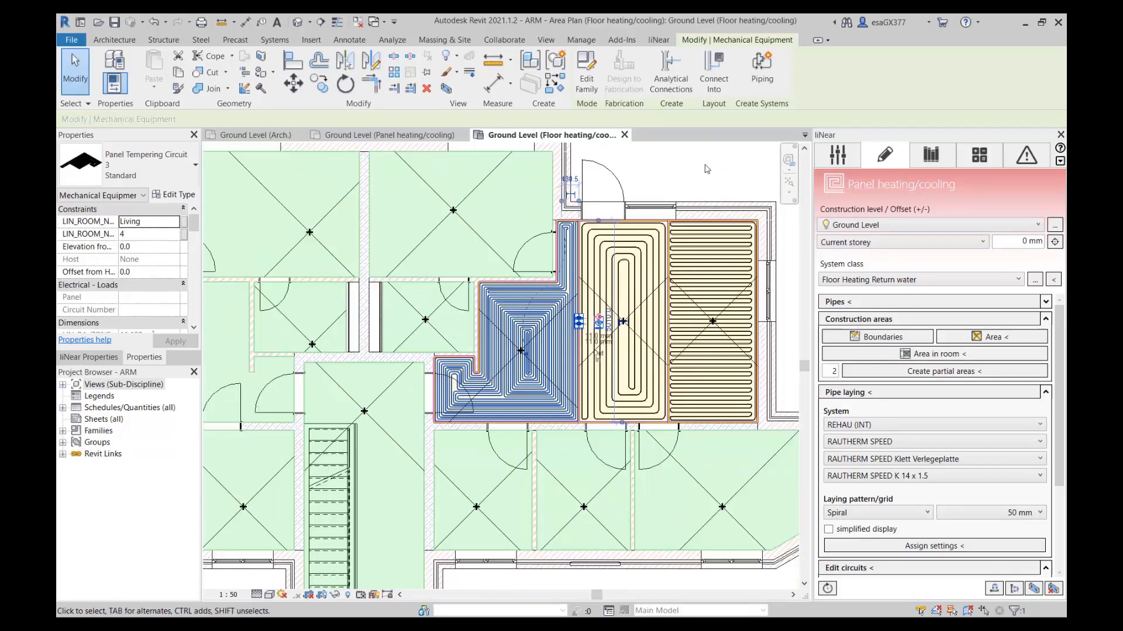
Assign simplified display with the Spiral pattern at 150 mm to the two spiral Living circuits, purge unneeded families, and inspect the symbols.
scroll(537, 339, "up", 2)
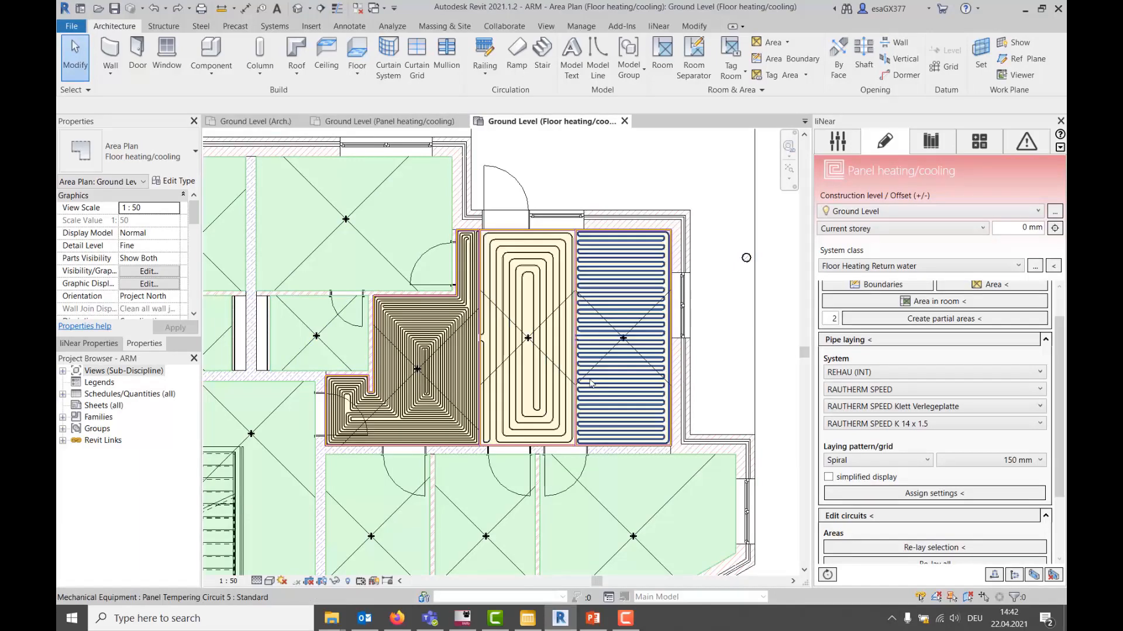
left_click(528, 420)
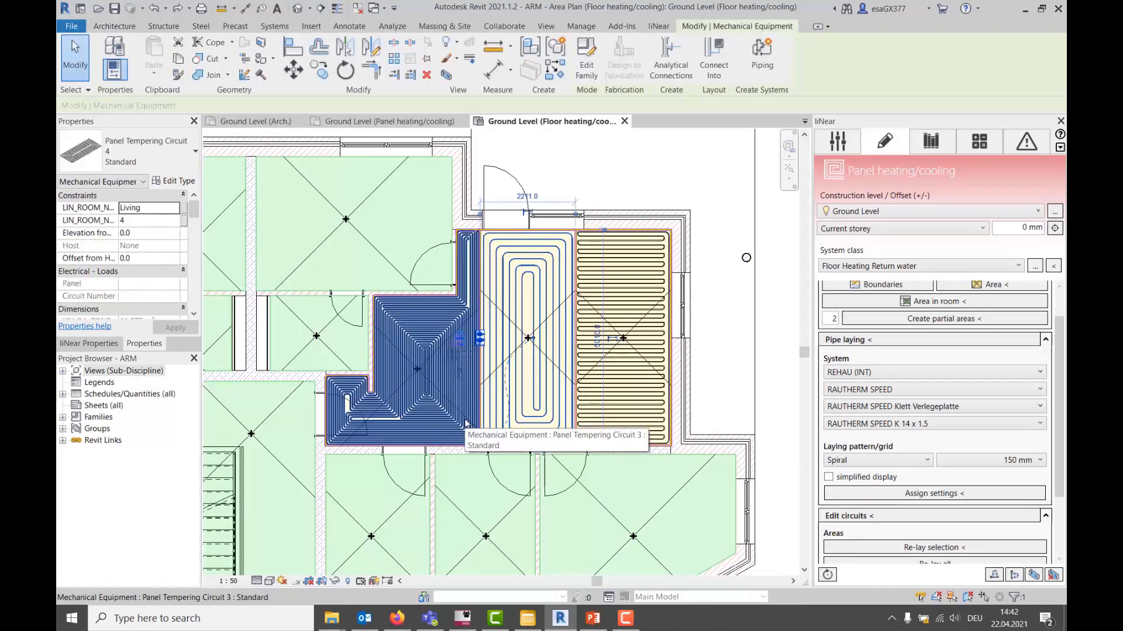
left_click(466, 423, "ctrl")
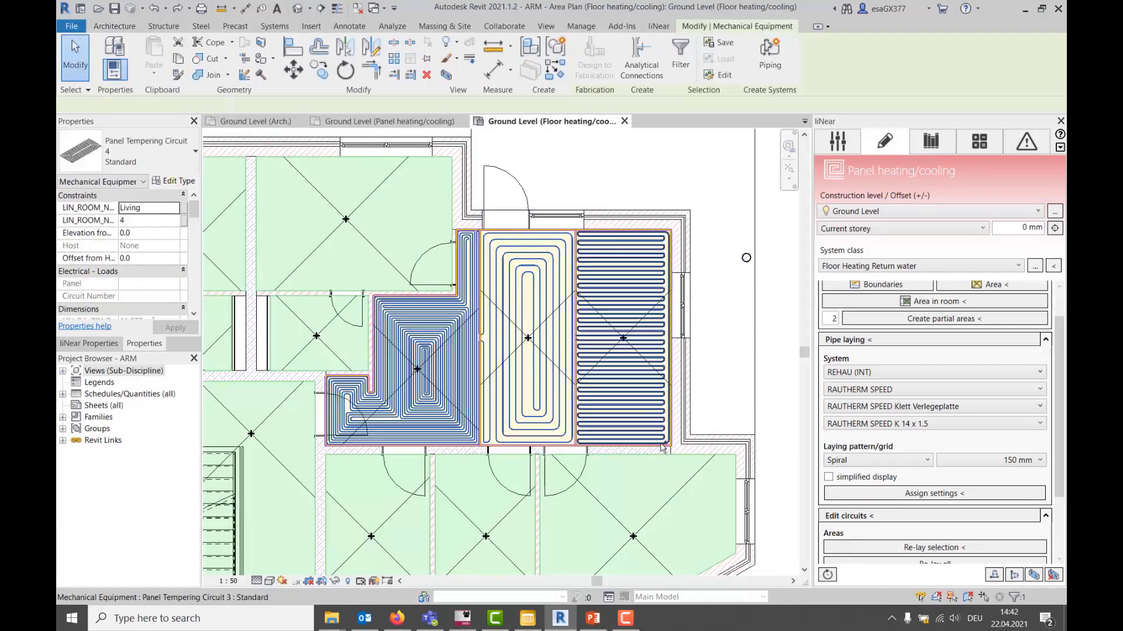
left_click(830, 479)
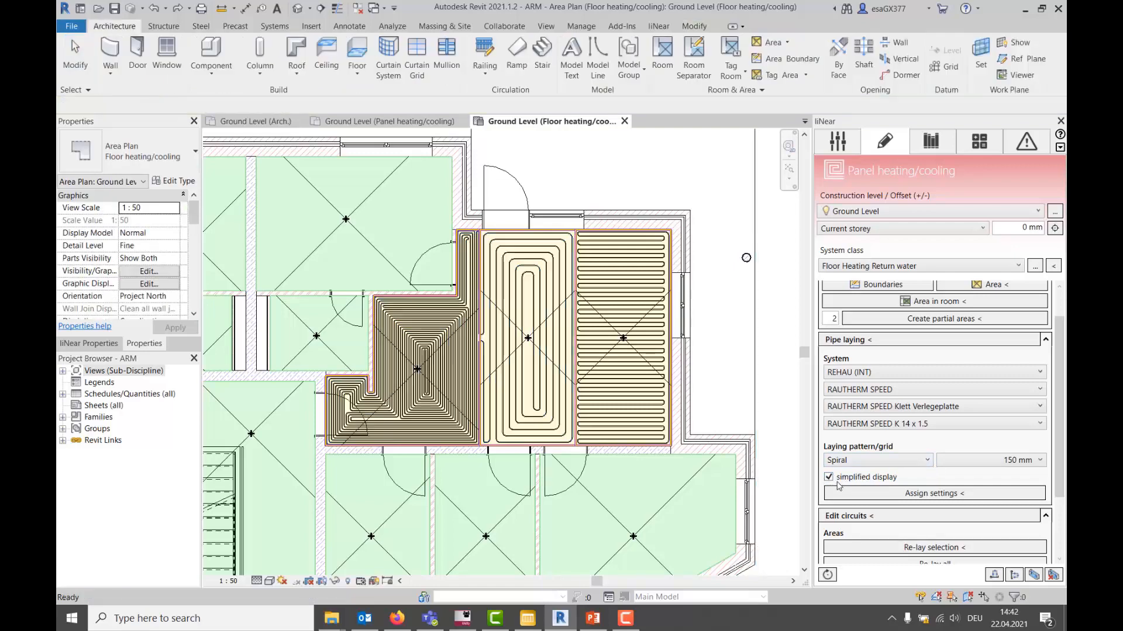
left_click(914, 494)
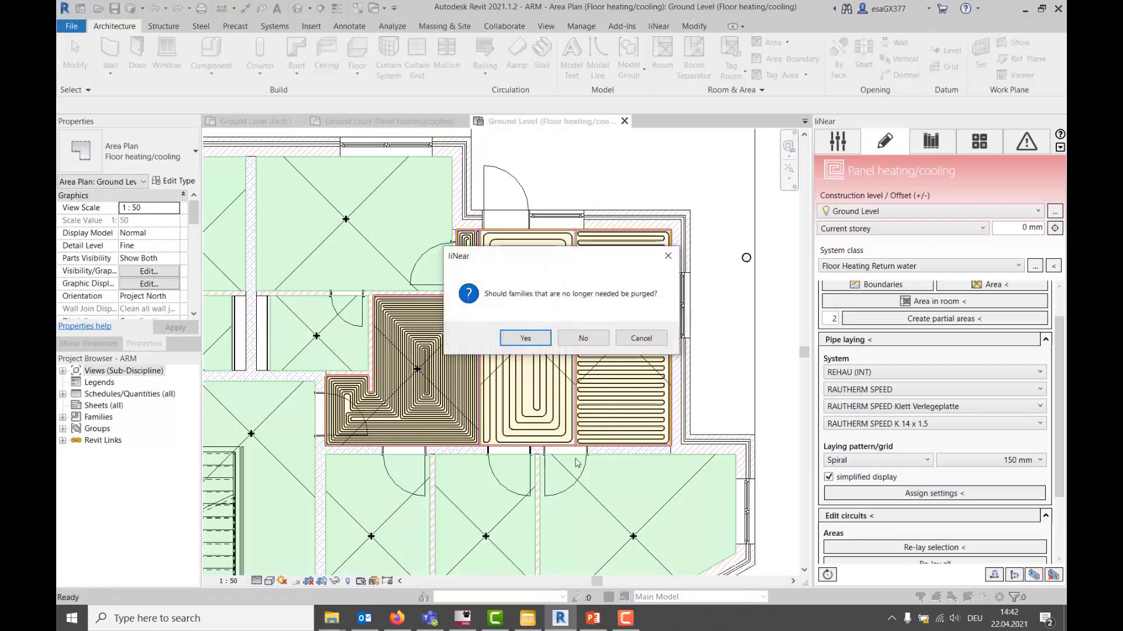
left_click(525, 340)
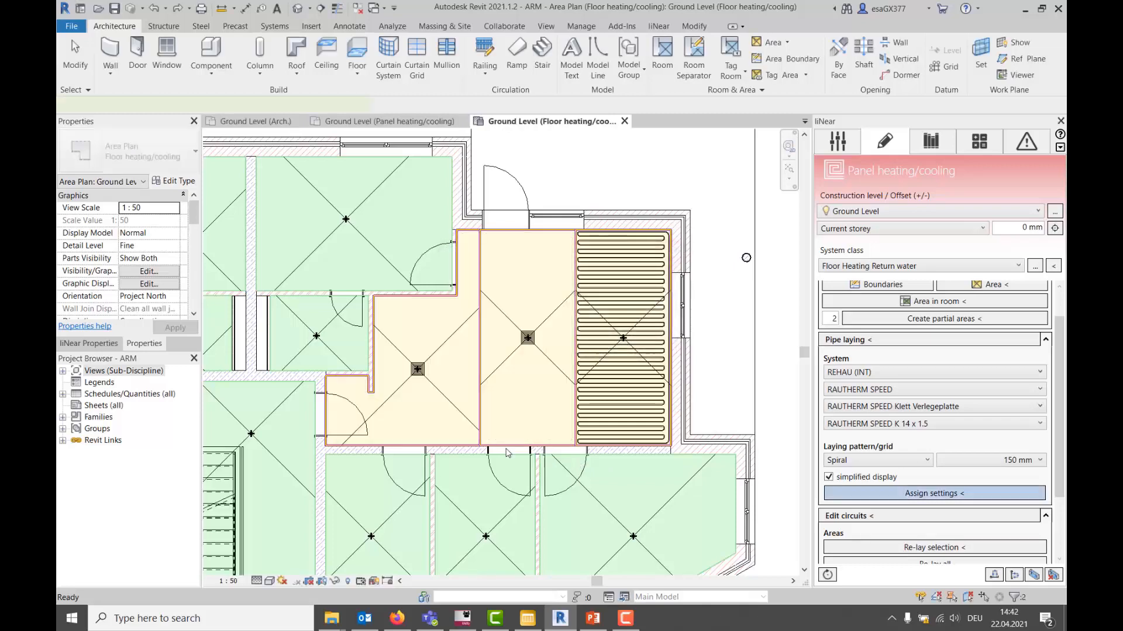
scroll(402, 379, "up", 2)
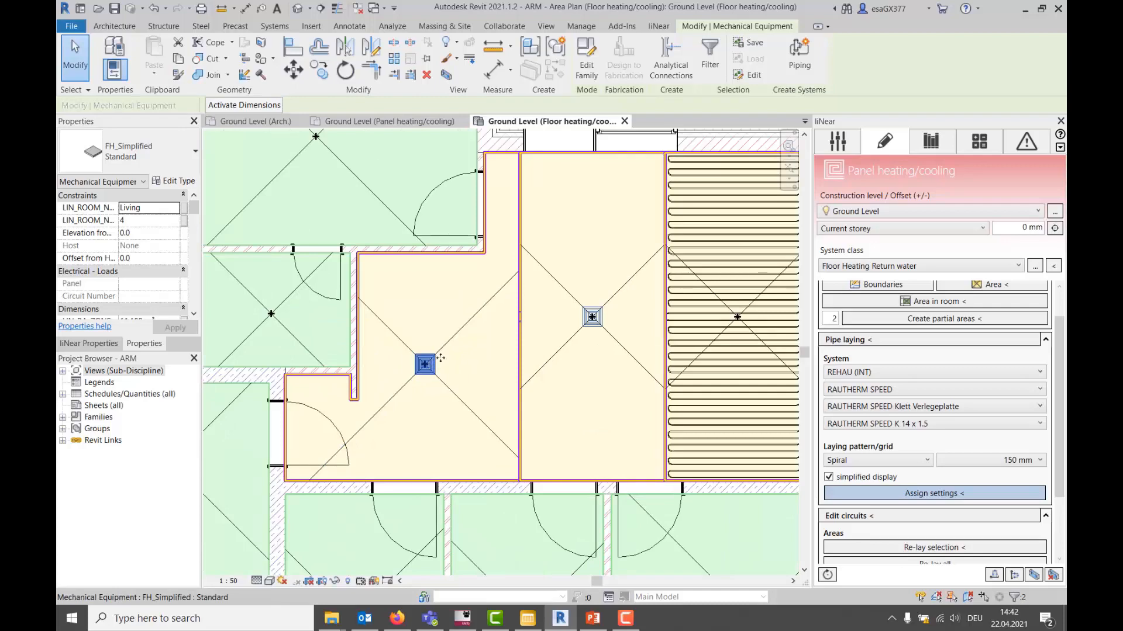
scroll(421, 377, "up", 5)
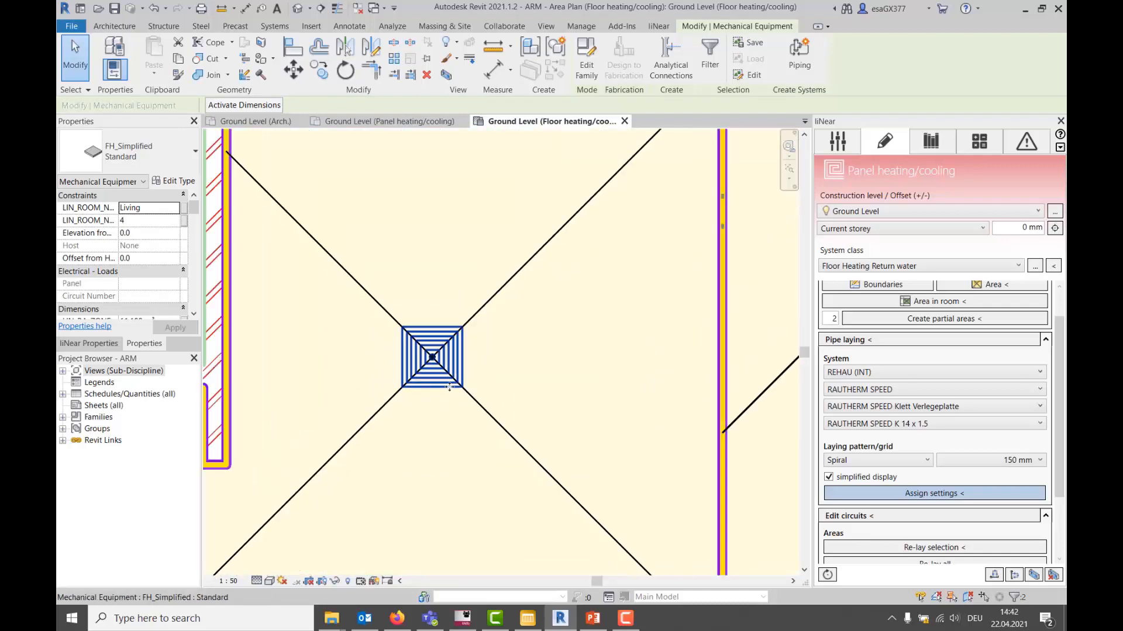
scroll(587, 339, "down", 5)
left_click(591, 330)
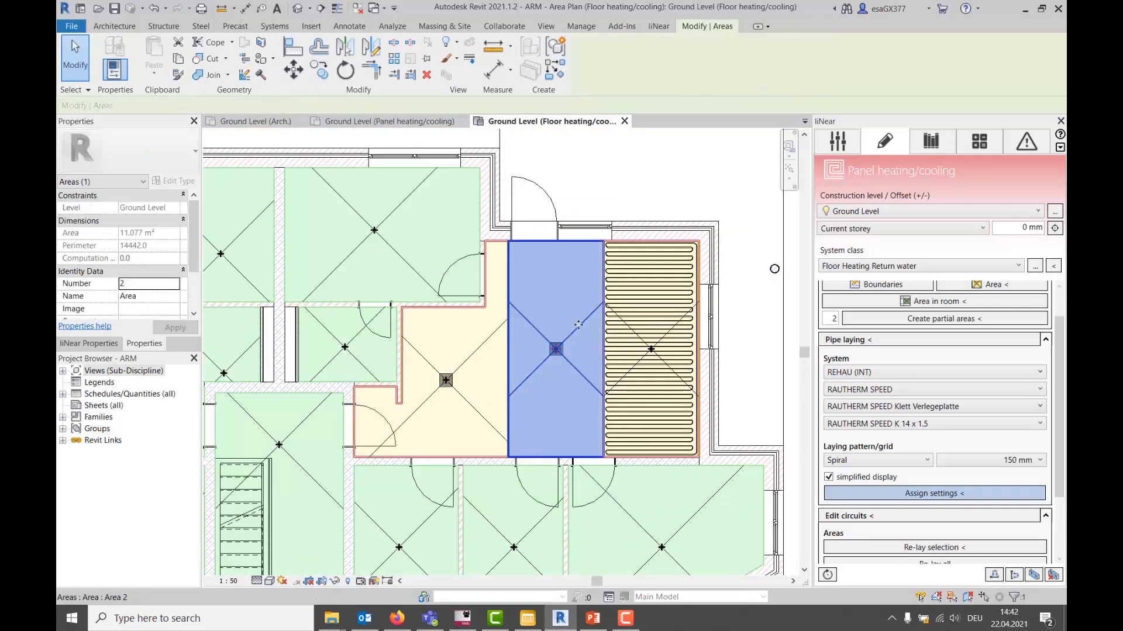
key("Escape")
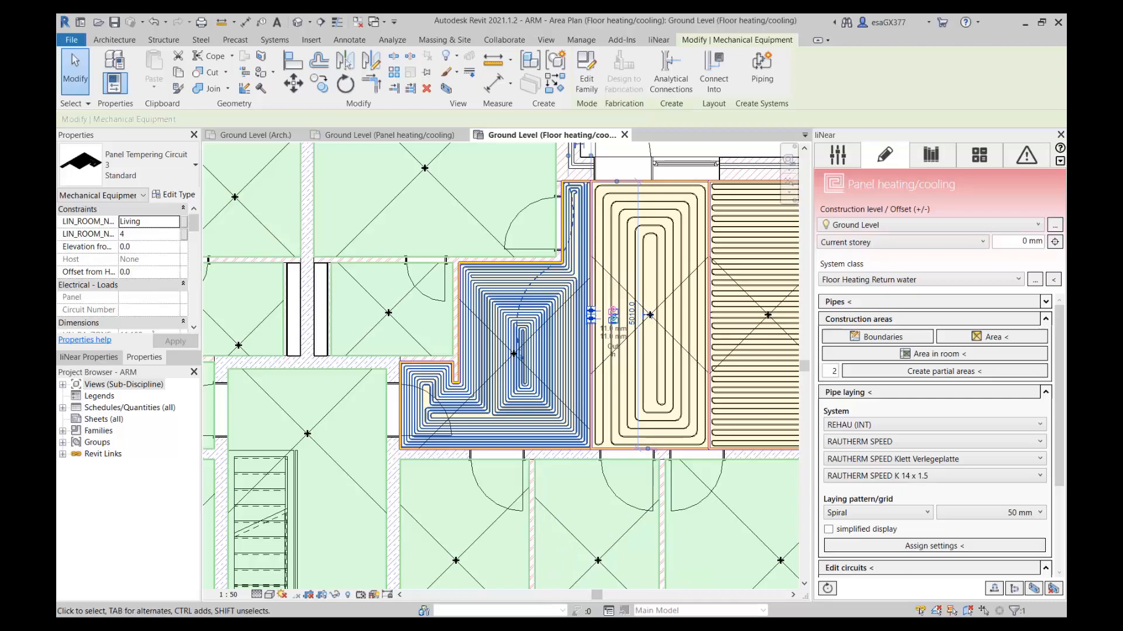
Switch to liNear Building and include Heat balance, Compilation of the heat load calculation and Detailed, roomwise printout in the entire project's print preview.
left_click(538, 613)
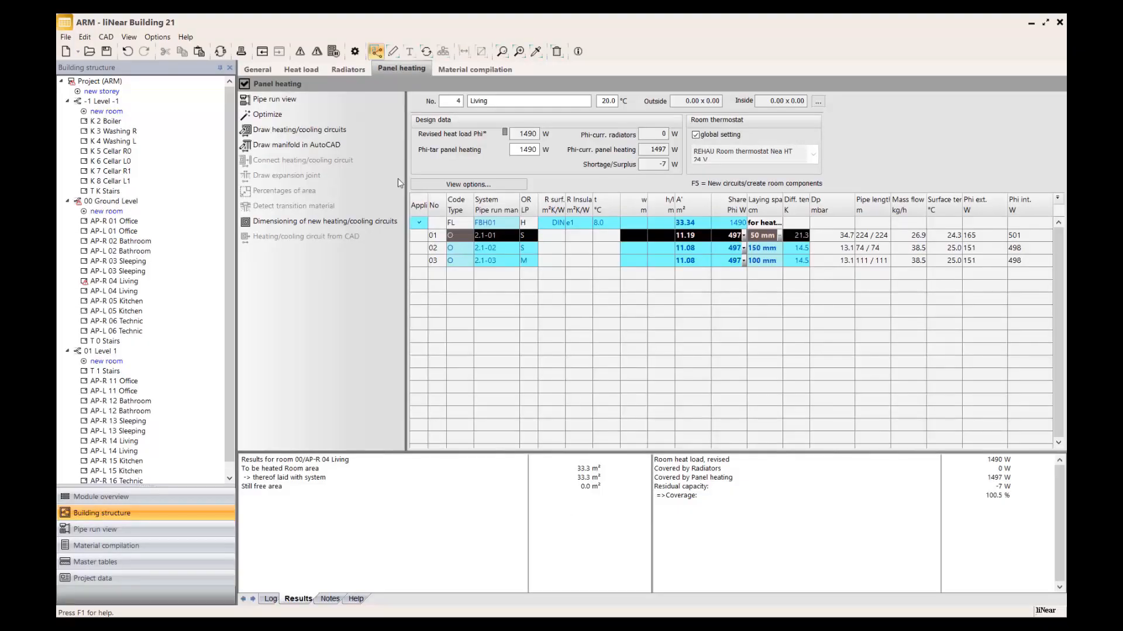
left_click(241, 52)
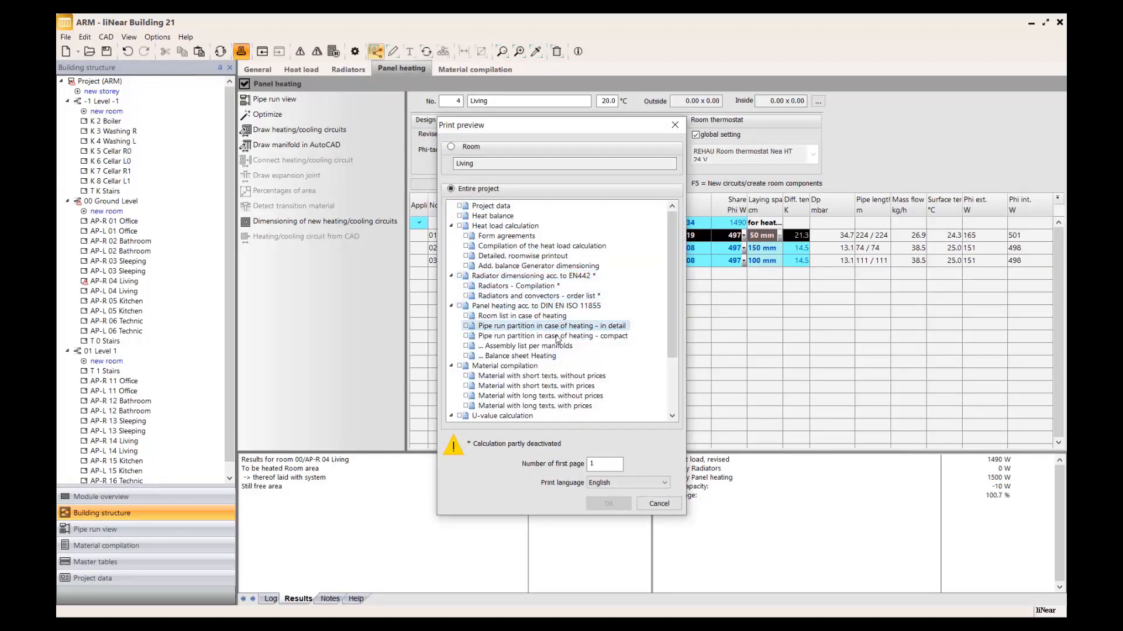
scroll(521, 287, "down", 2)
scroll(521, 287, "up", 2)
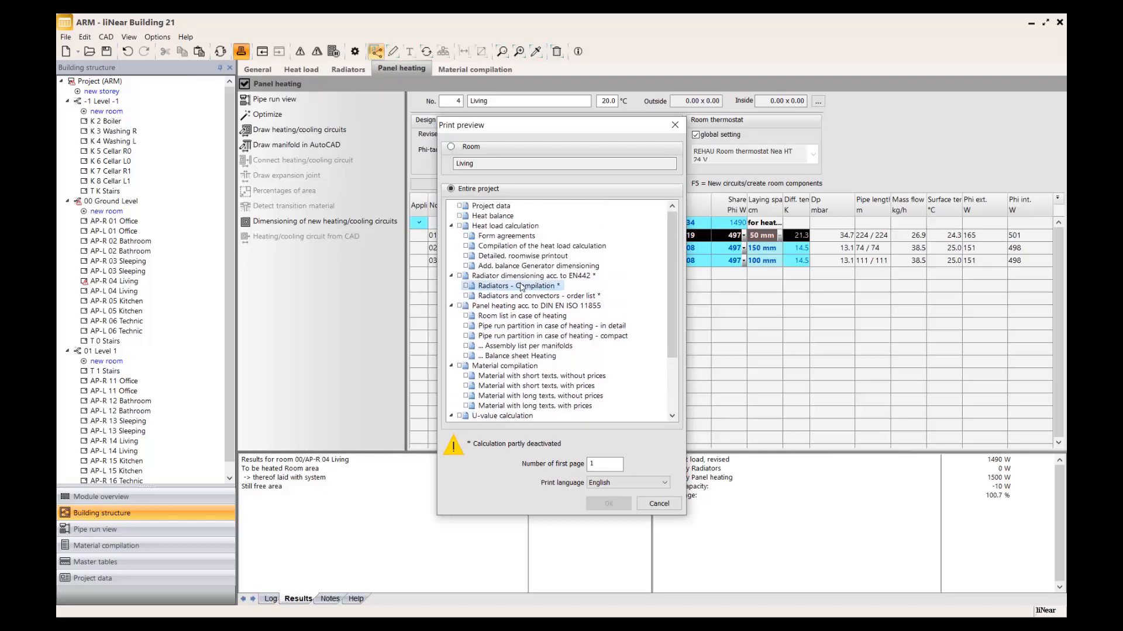
left_click(459, 216)
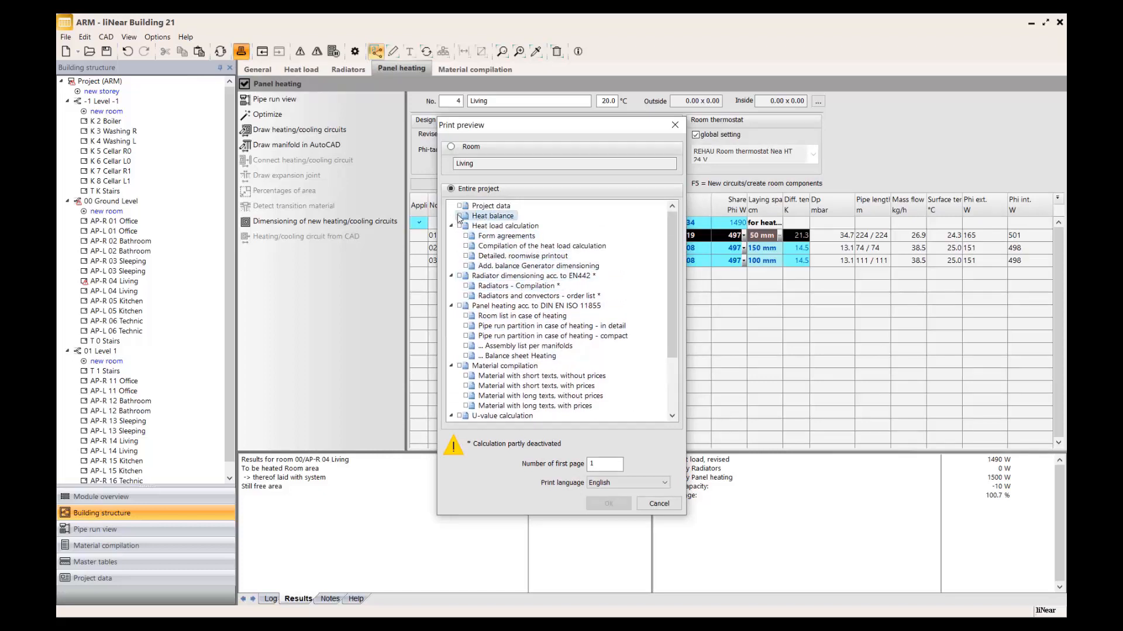
left_click(466, 246)
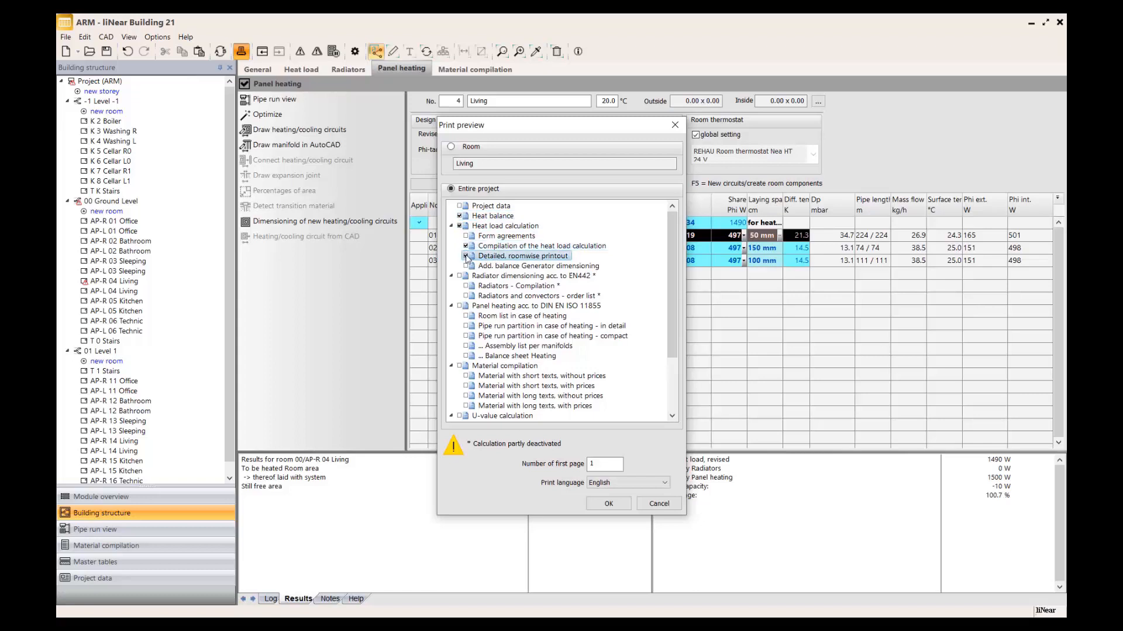
left_click(466, 256)
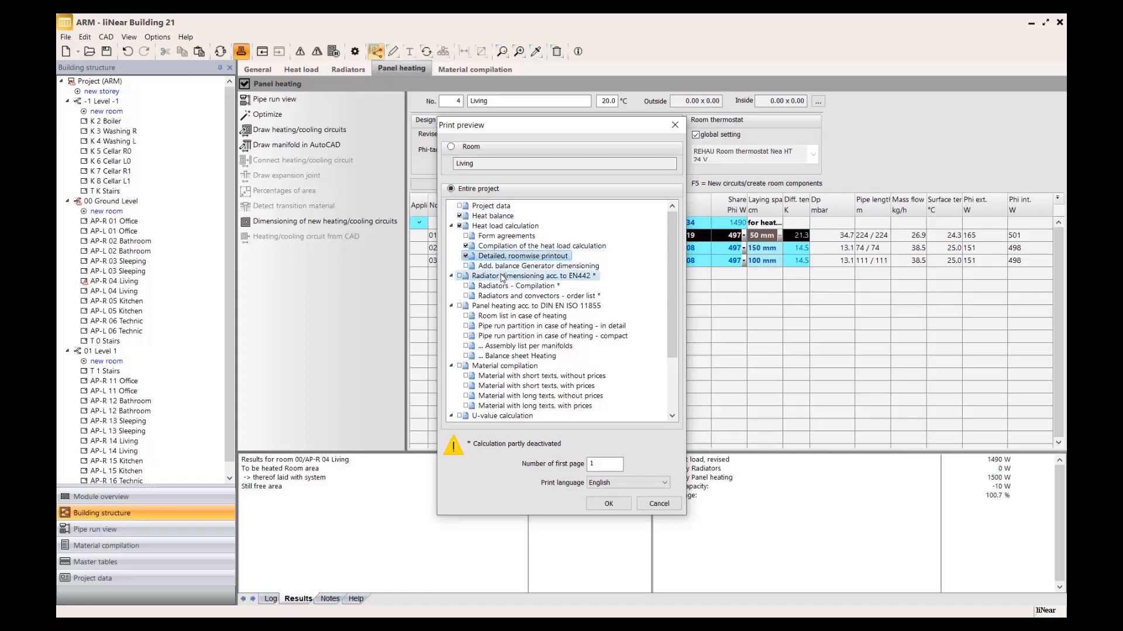
Include all radiator dimensioning reports acc. to EN442 and all panel heating reports acc. to DIN EN ISO 11855 in the printout.
scroll(498, 298, "down", 1)
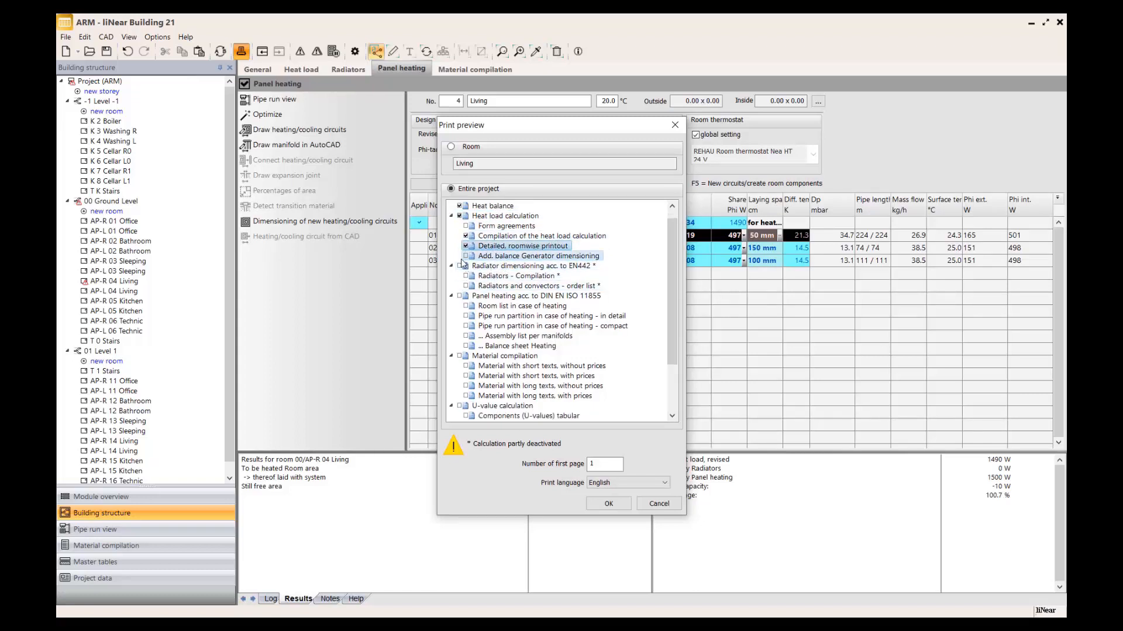
left_click(460, 267)
scroll(485, 320, "down", 1)
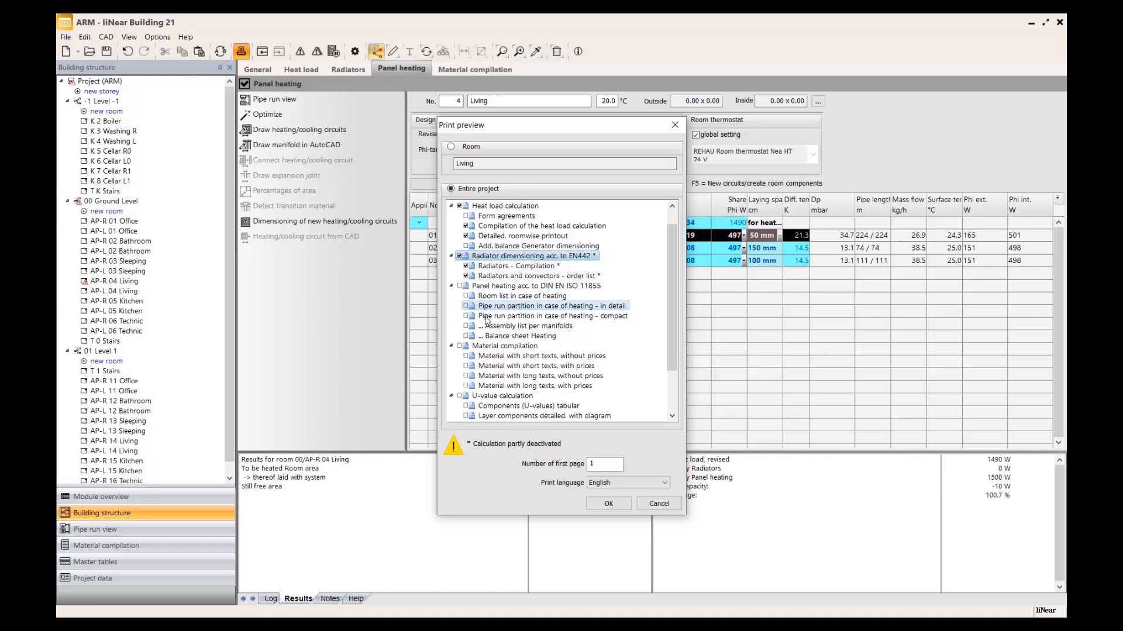
left_click(459, 286)
scroll(522, 338, "down", 1)
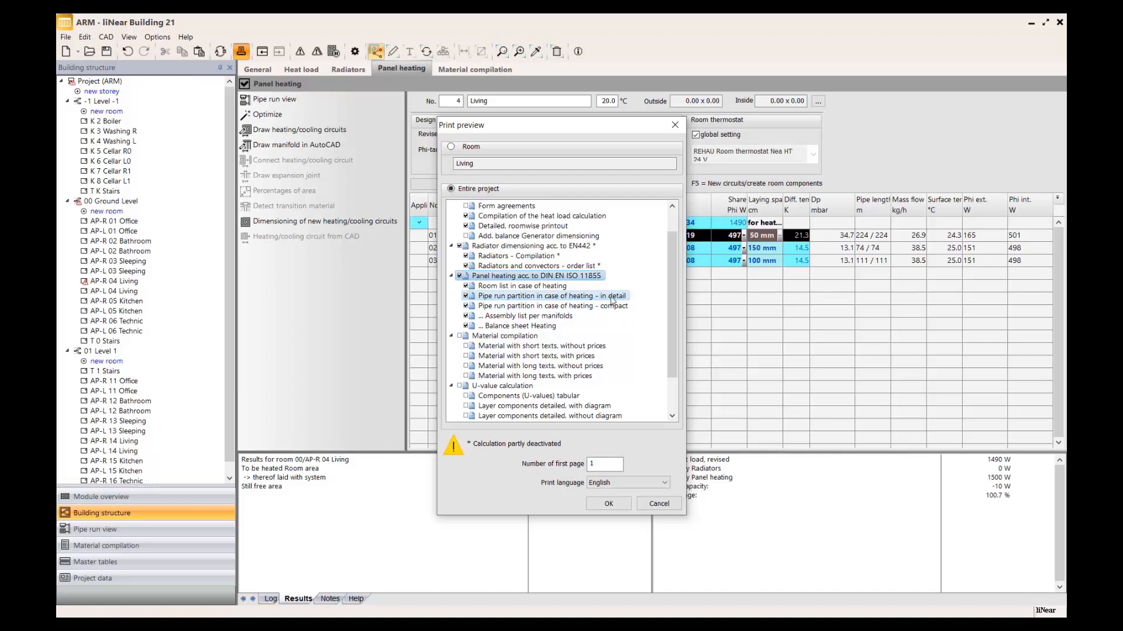
Include the material compilations with long texts and with short texts, both without prices, in the printout.
scroll(610, 312, "down", 1)
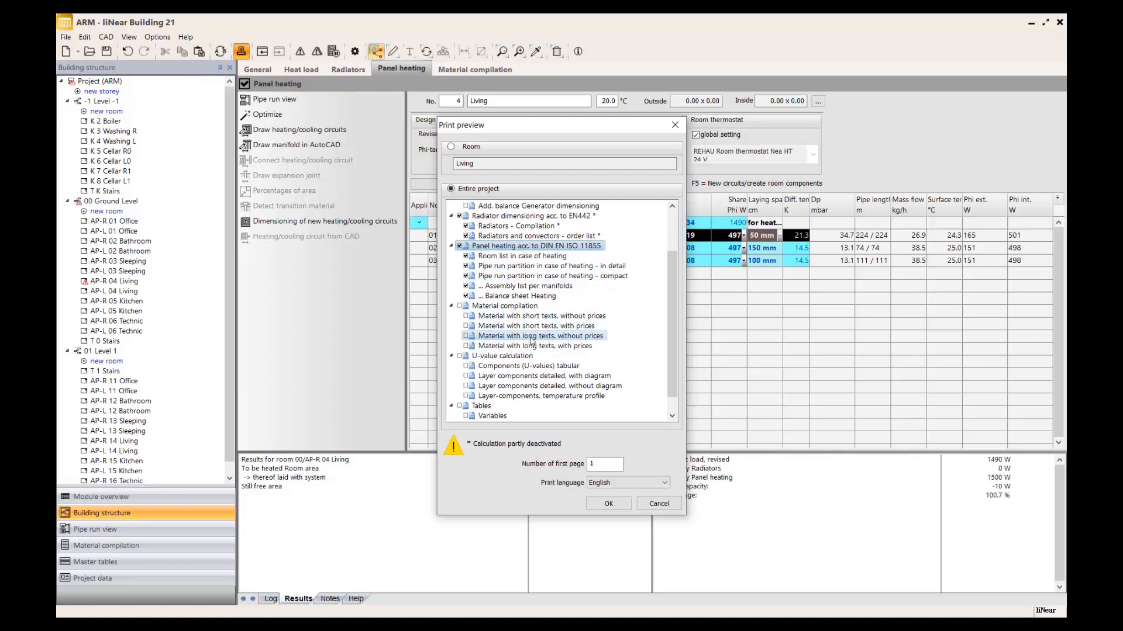
left_click(466, 336)
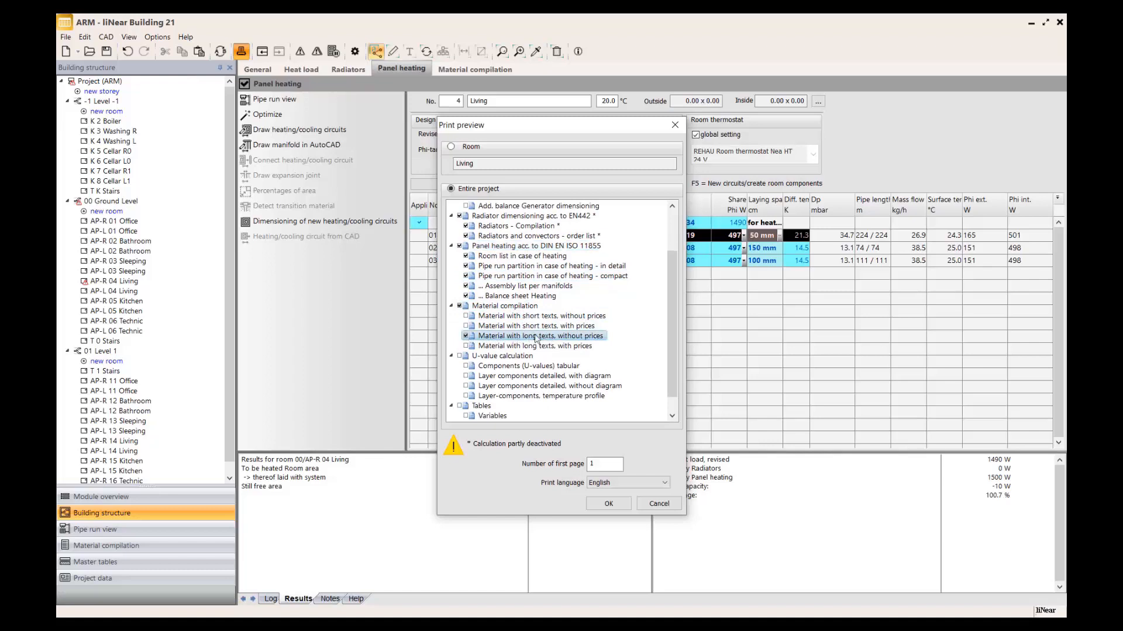
left_click(466, 316)
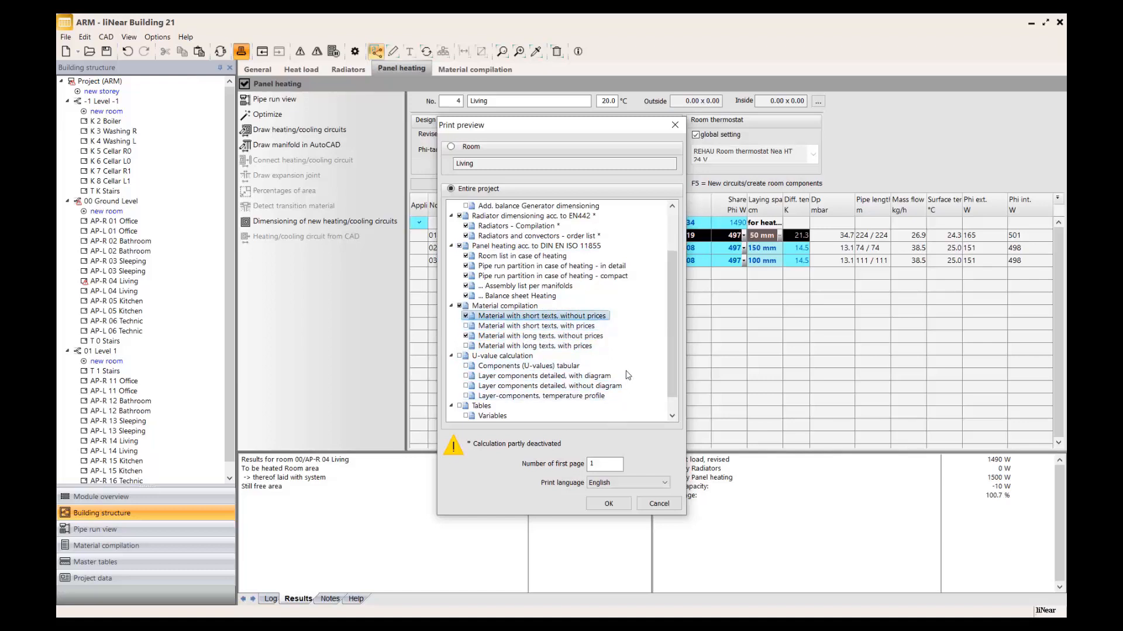
Generate the print preview of the entire project with English as the print language.
left_click(647, 482)
left_click(656, 463)
left_click(607, 504)
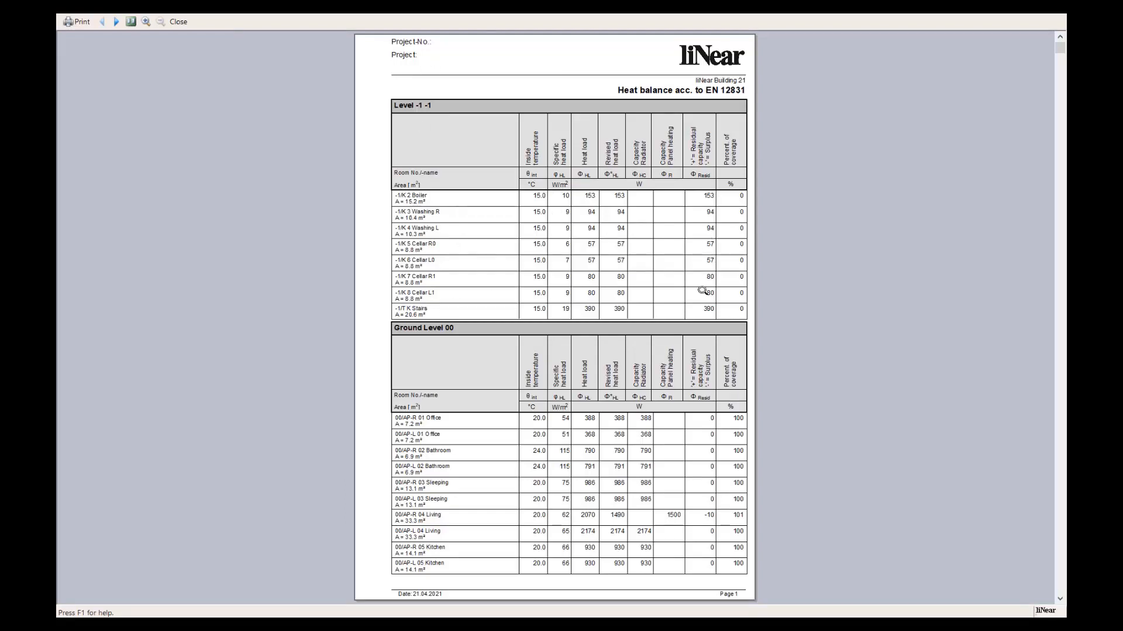
Review the heat balance pages and the building heat load forms G1 and G3 acc. to EN 12831 in the preview.
left_click(116, 22)
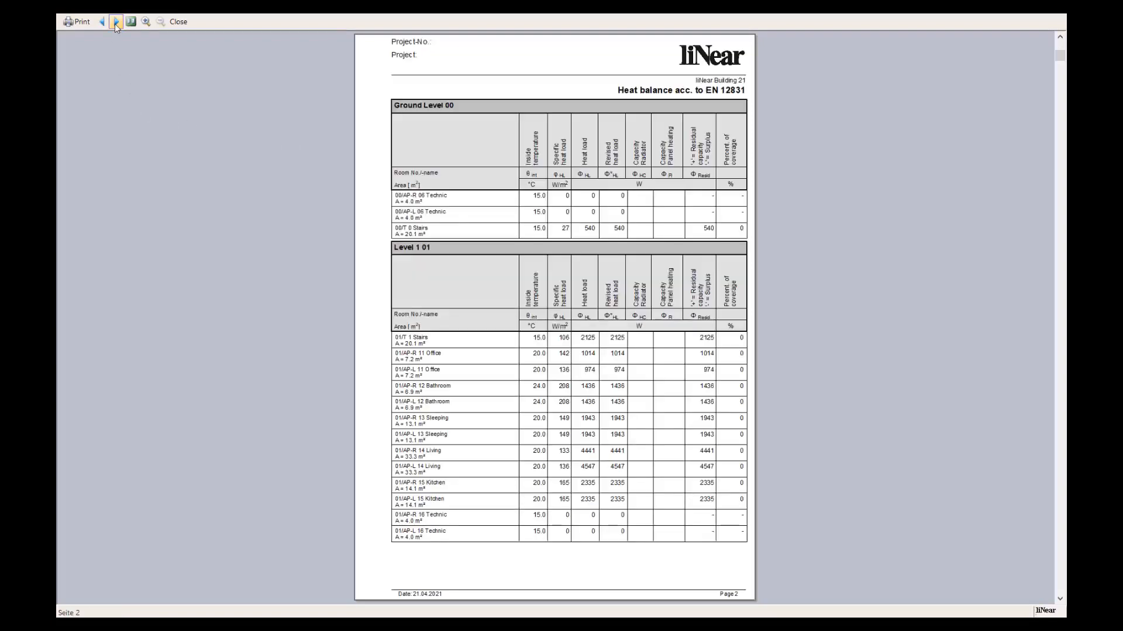
left_click(115, 21)
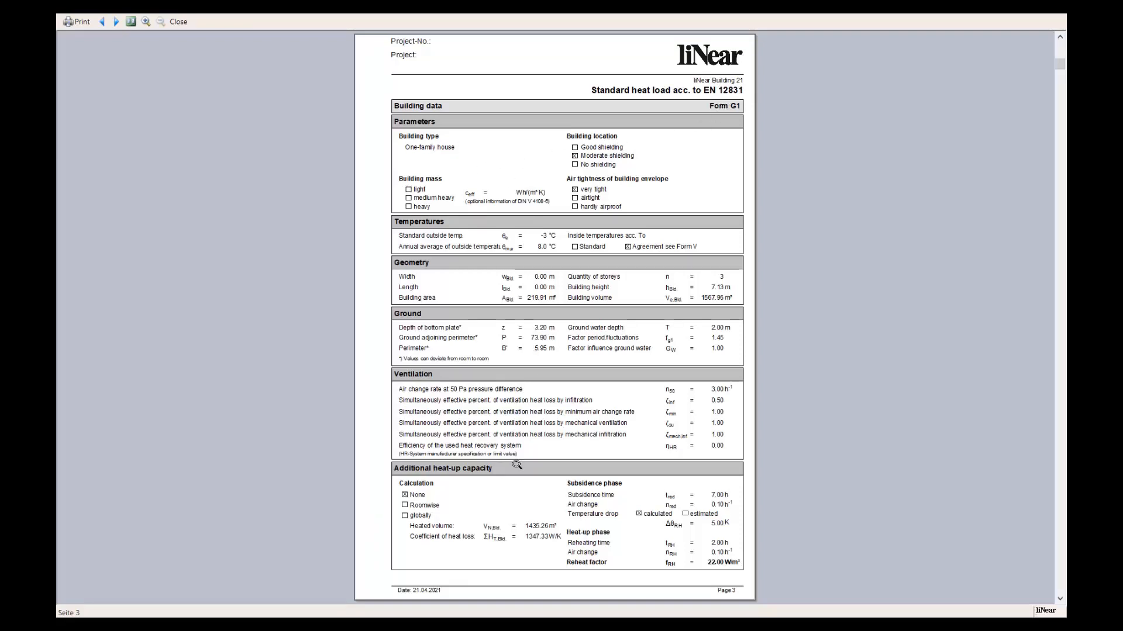
left_click(117, 22)
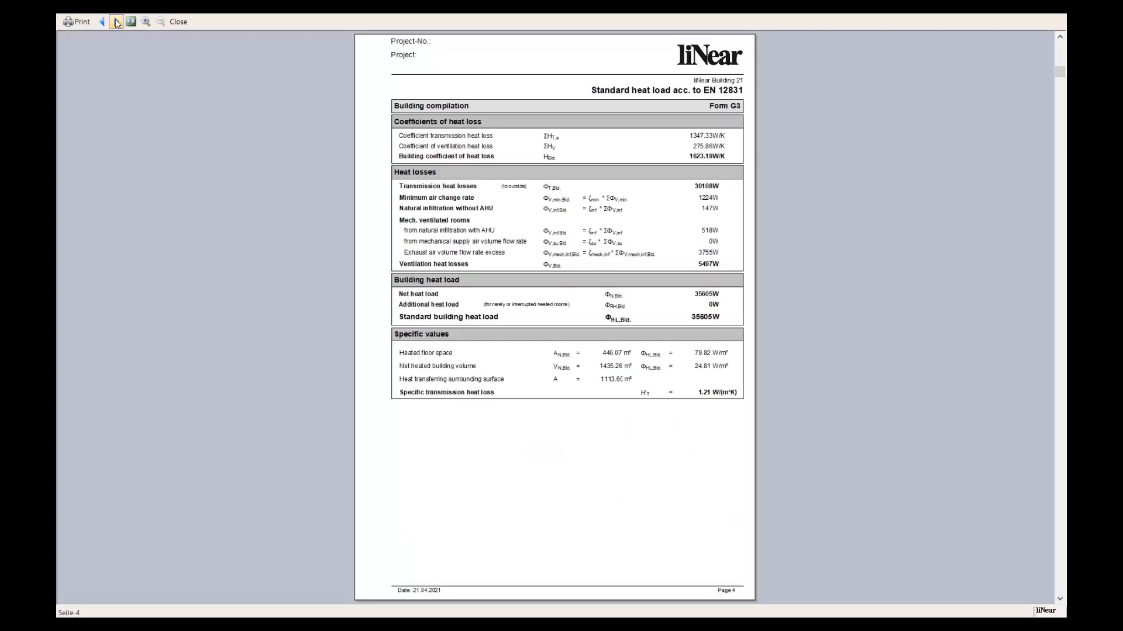
left_click(117, 23)
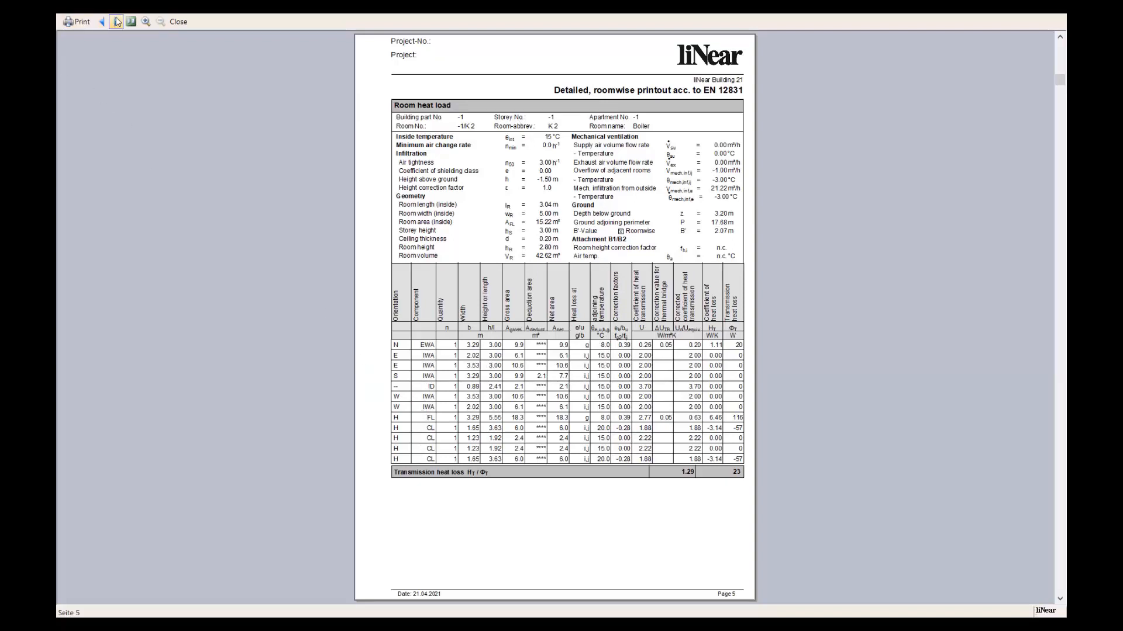
Page through the detailed roomwise heat load printouts of all storeys up to the radiators and ceiling components compilation.
left_click(116, 21)
left_click(116, 22)
left_click(116, 22)
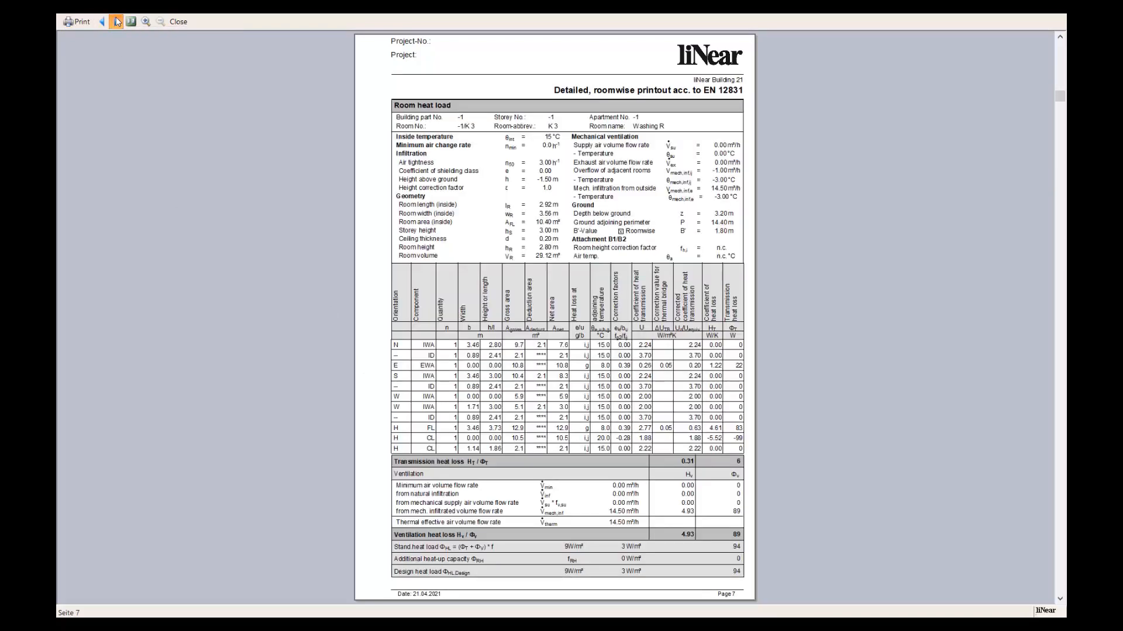
left_click(116, 22)
left_click(116, 22)
left_click(116, 21)
left_click(116, 21)
left_click(116, 21)
left_click(116, 21)
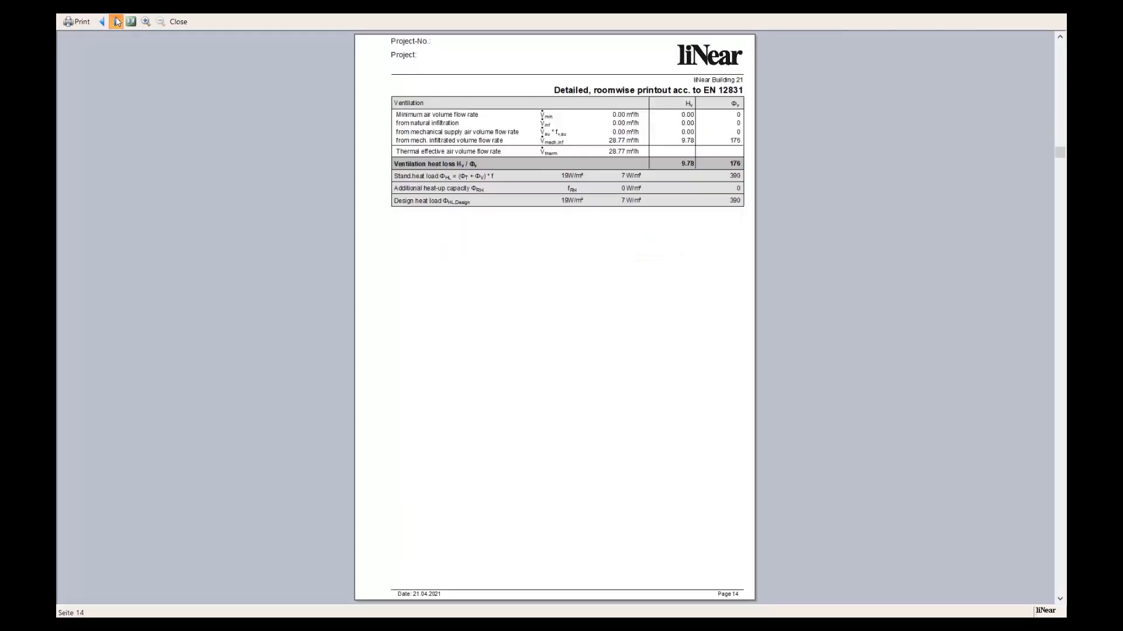
left_click(117, 22)
left_click(117, 21)
left_click(116, 22)
left_click(117, 22)
left_click(117, 21)
left_click(116, 21)
left_click(116, 22)
left_click(117, 21)
left_click(116, 21)
left_click(117, 21)
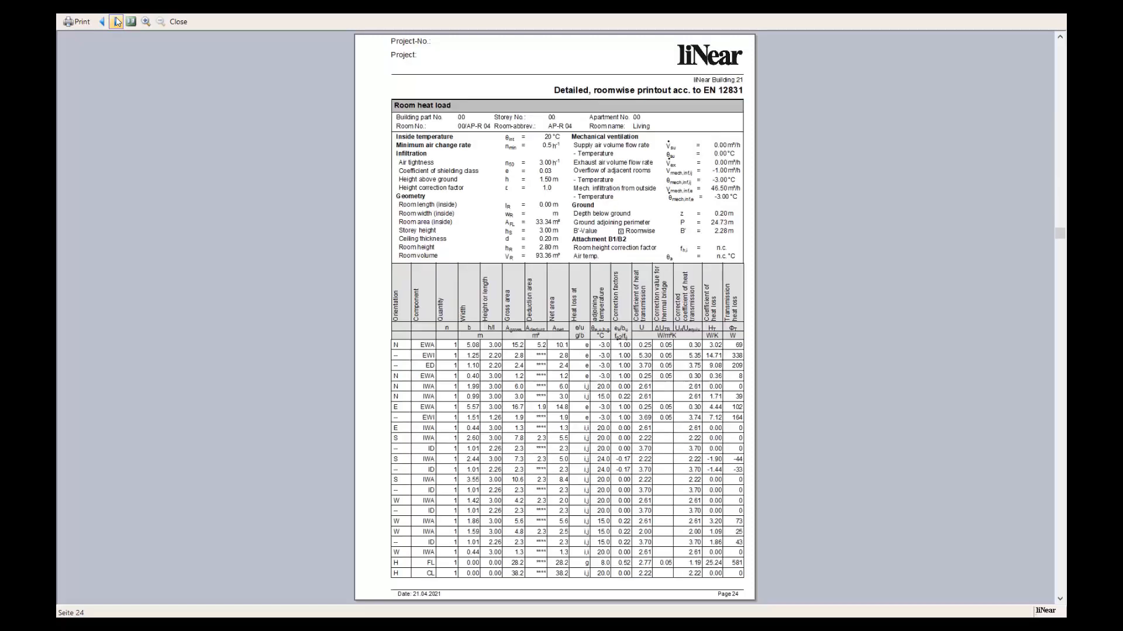
left_click(116, 22)
left_click(116, 22)
left_click(116, 21)
left_click(117, 22)
left_click(117, 21)
left_click(116, 22)
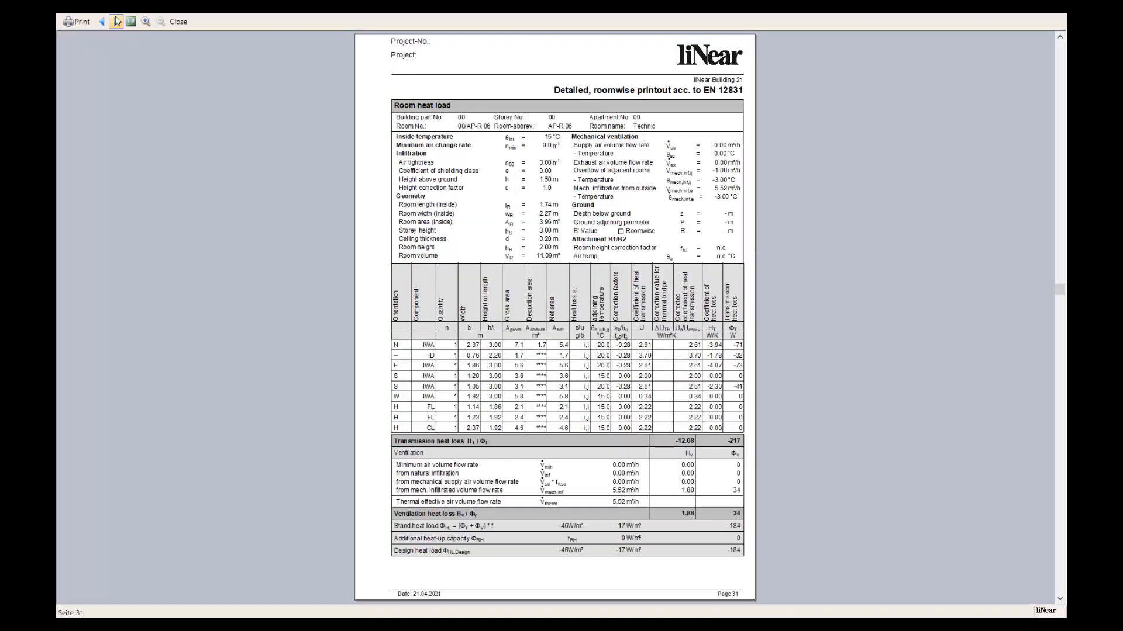
left_click(116, 21)
left_click(116, 22)
left_click(117, 21)
left_click(116, 21)
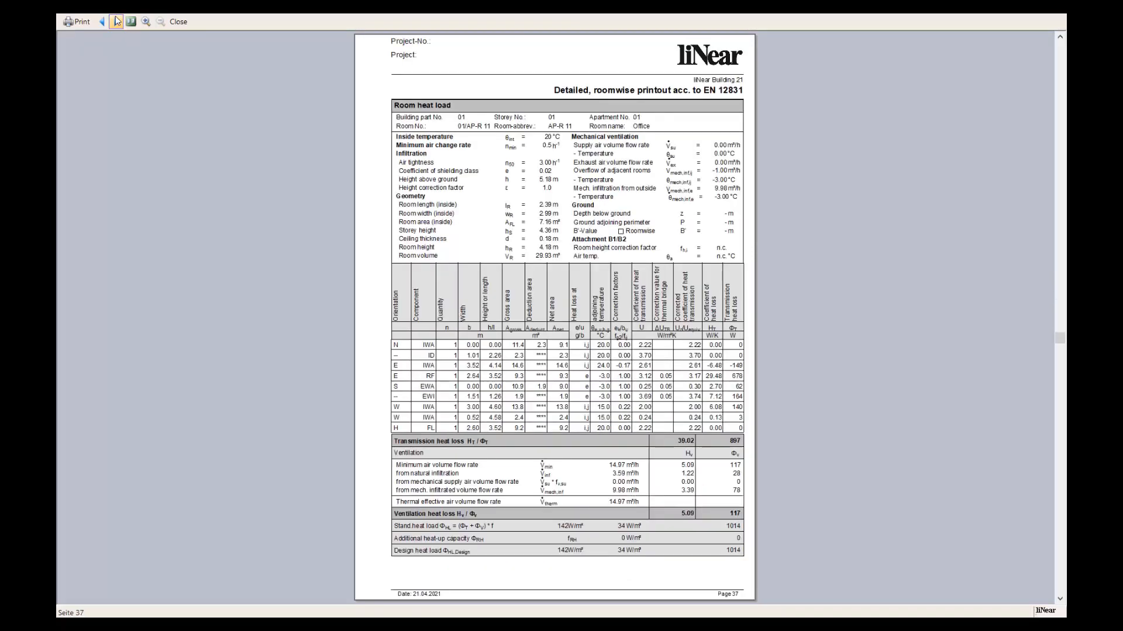
left_click(116, 22)
left_click(141, 45)
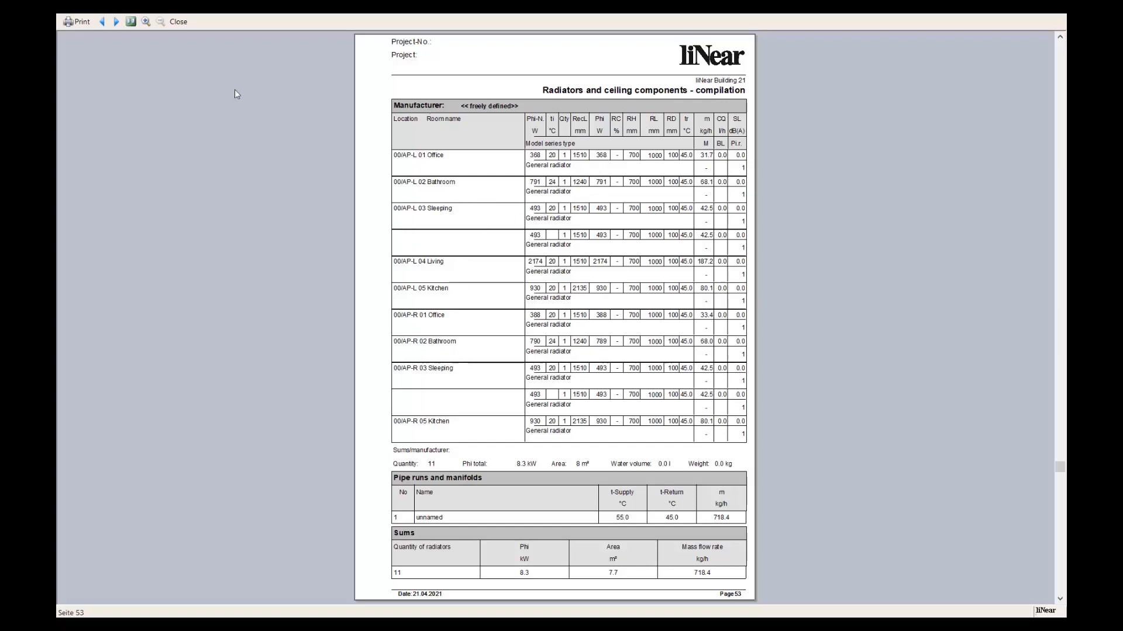
Examine the panel heating reports: room list, pipe run partition, assembly list per manifolds and balance sheet.
left_click(116, 22)
left_click(116, 22)
left_click(117, 22)
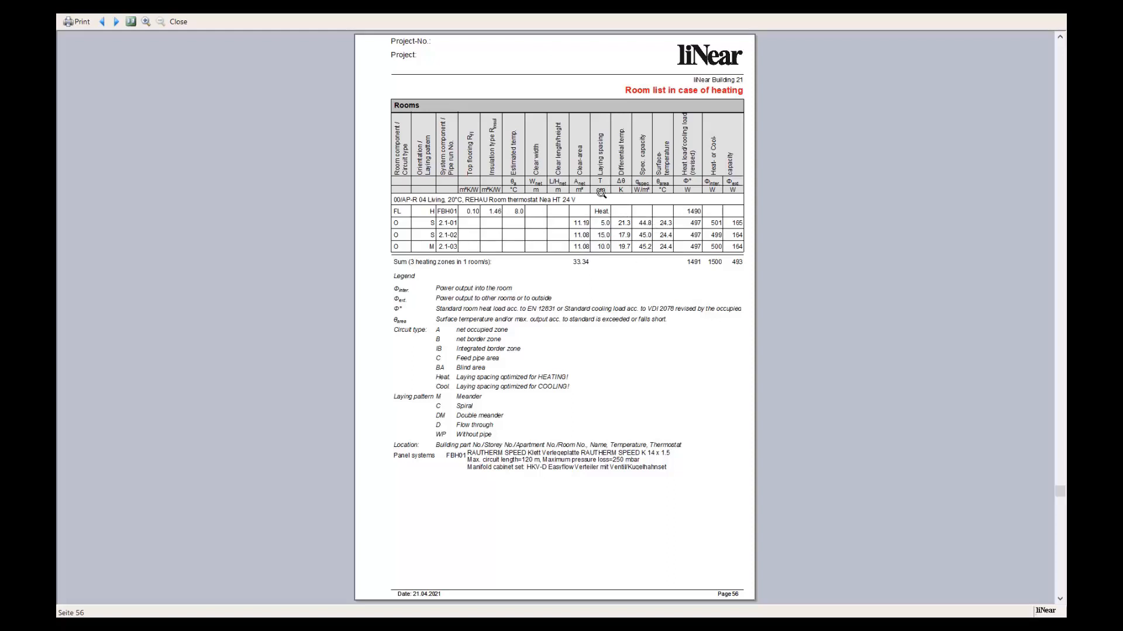
left_click(115, 22)
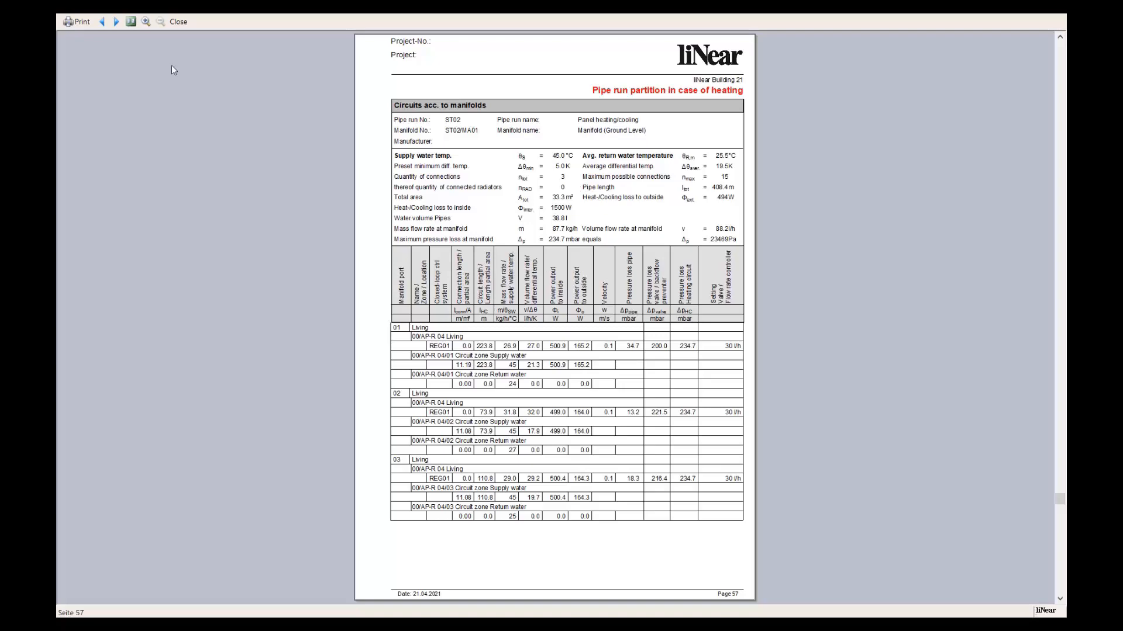
left_click(117, 22)
left_click(117, 22)
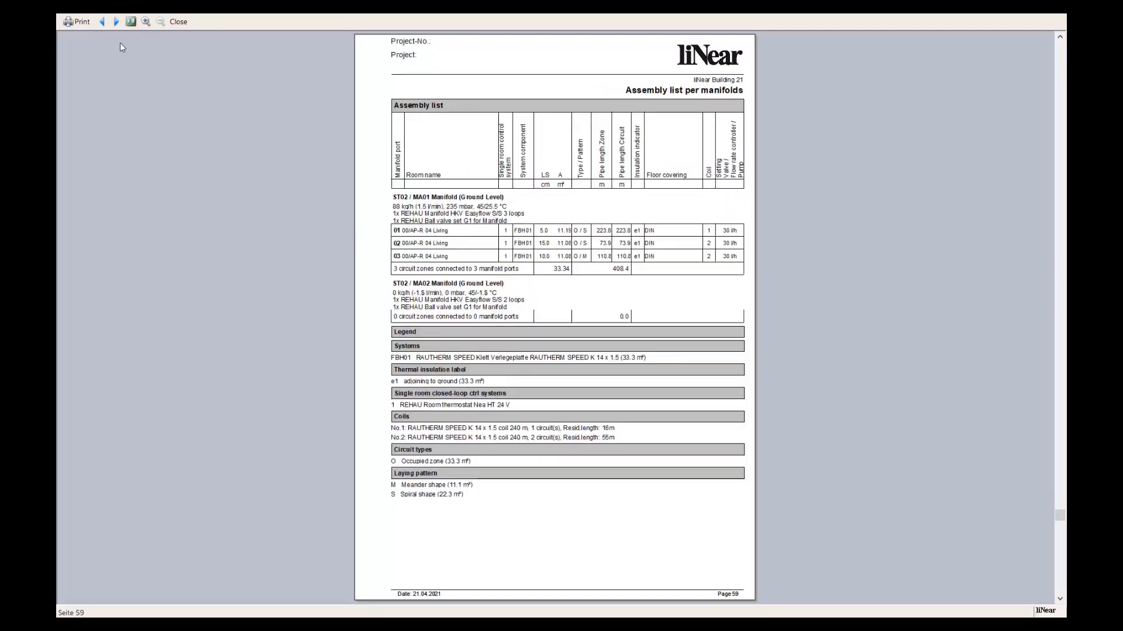
left_click(116, 22)
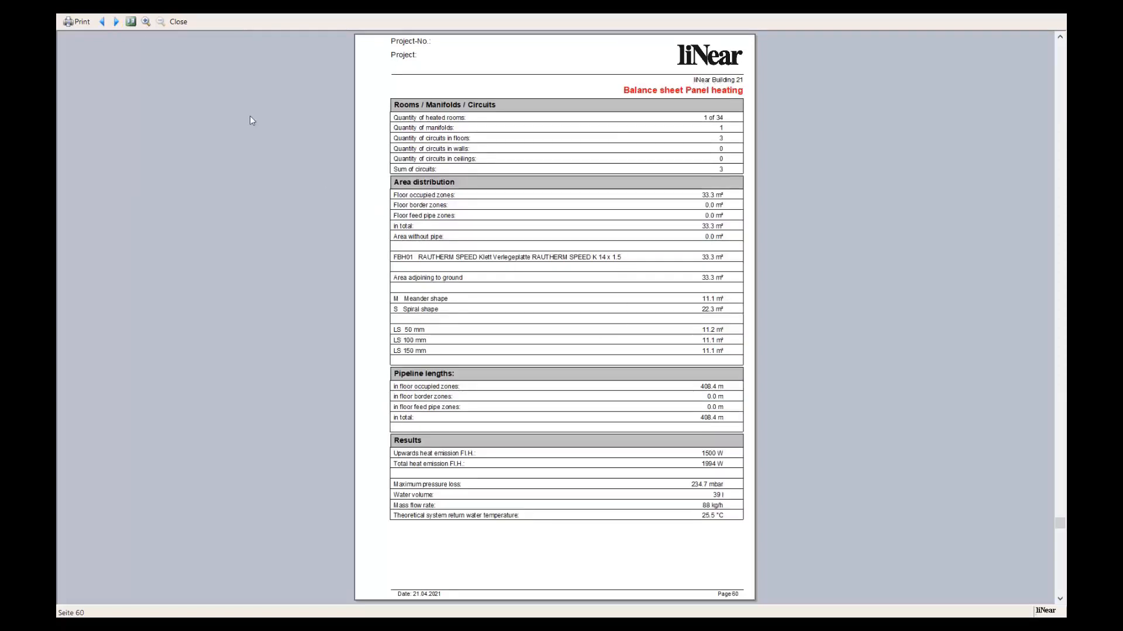
Examine the material lists with short and long texts, close the print preview and return to the floor heating plan in Revit.
left_click(116, 21)
left_click(116, 22)
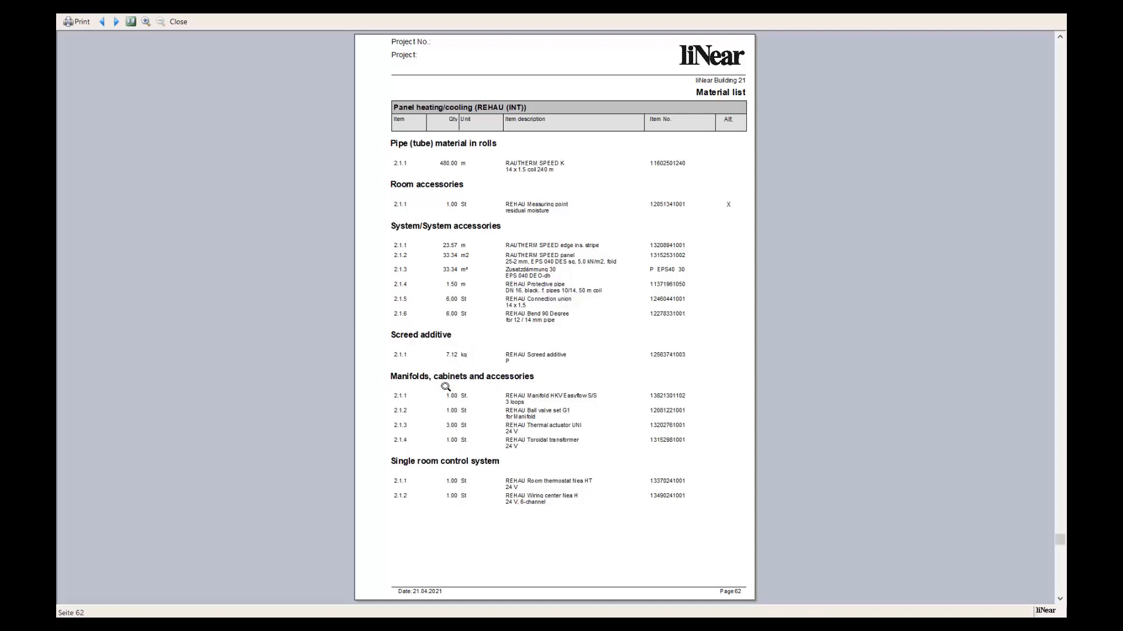
left_click(120, 22)
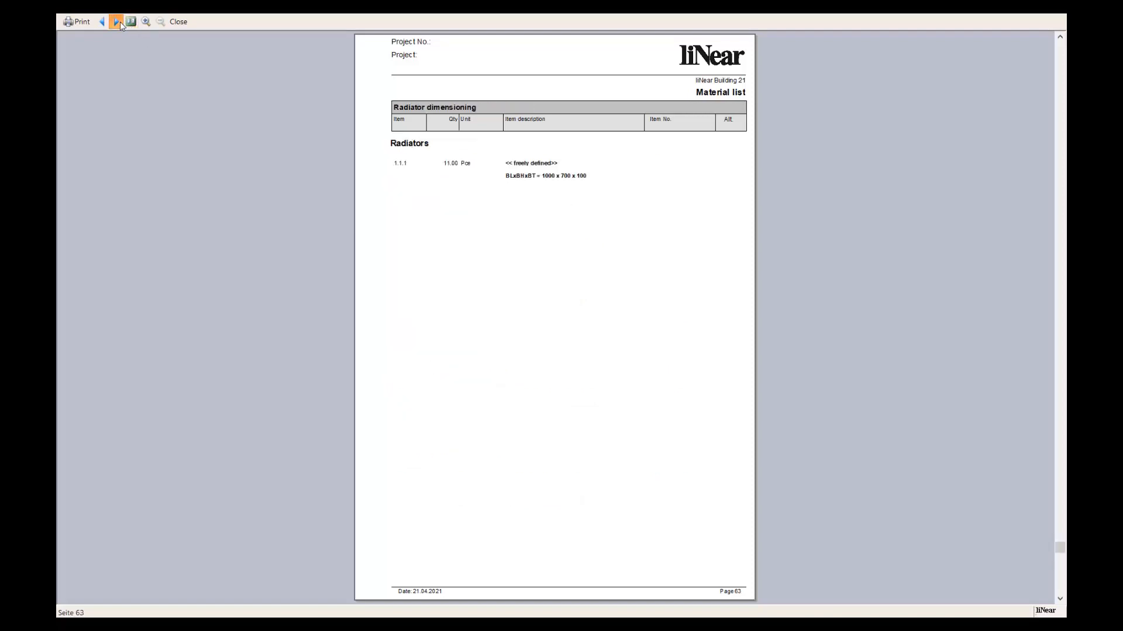
left_click(121, 23)
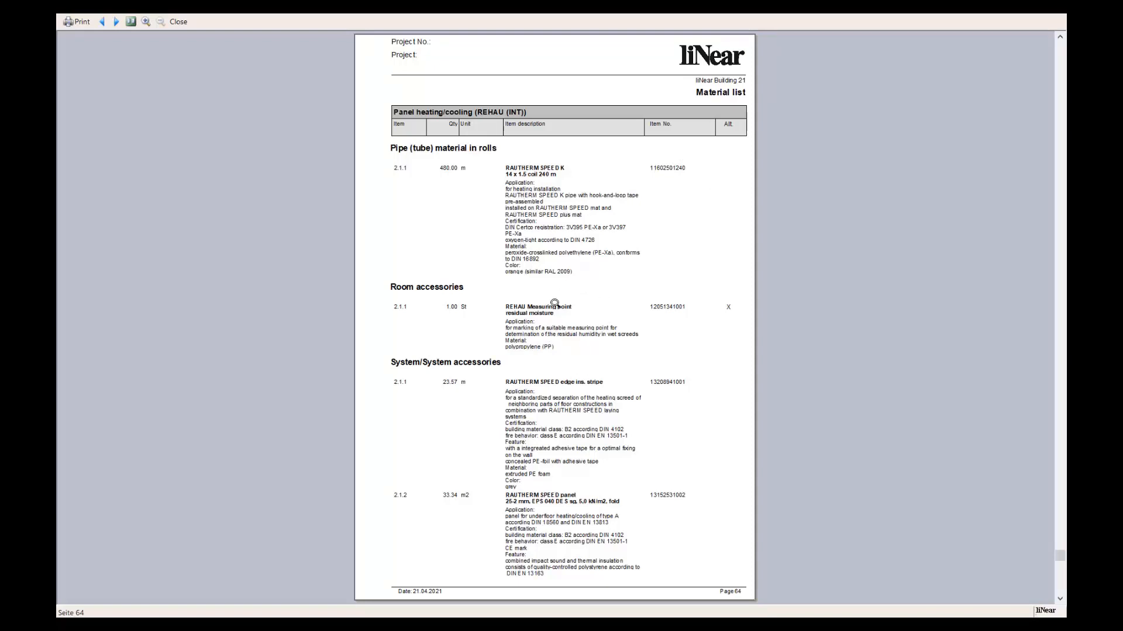
left_click(116, 22)
left_click(117, 22)
left_click(116, 22)
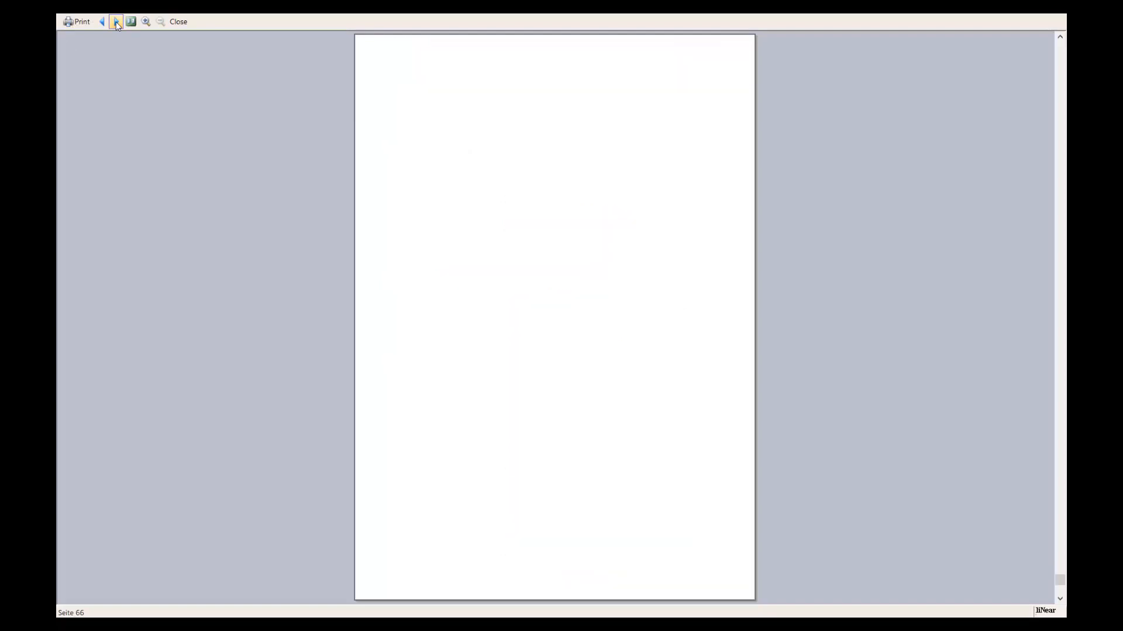
left_click(116, 21)
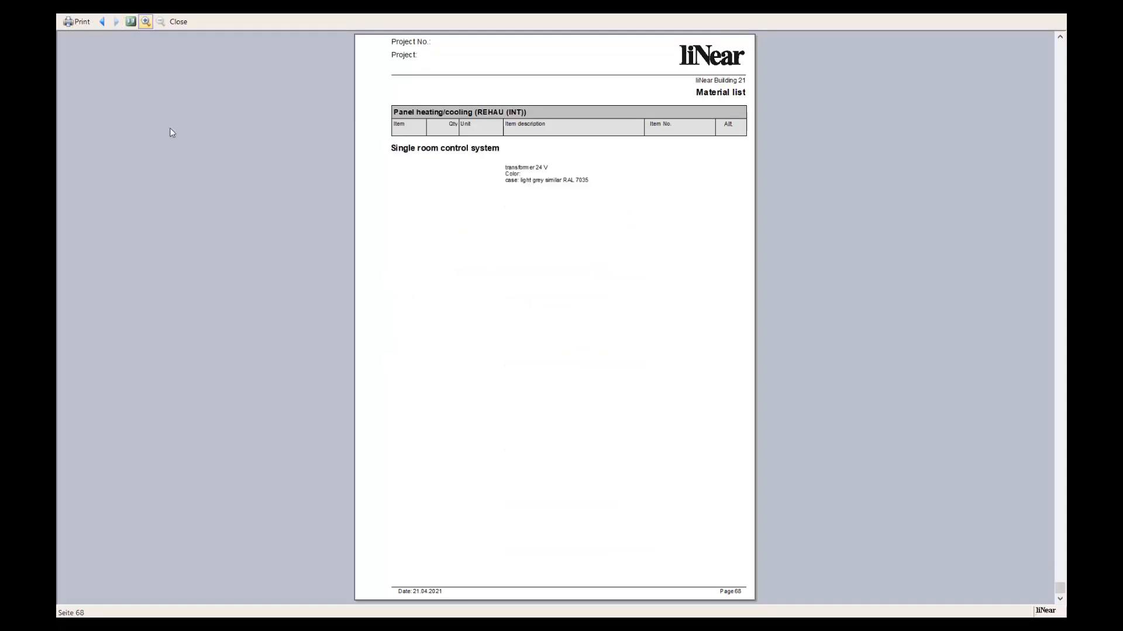
left_click(178, 22)
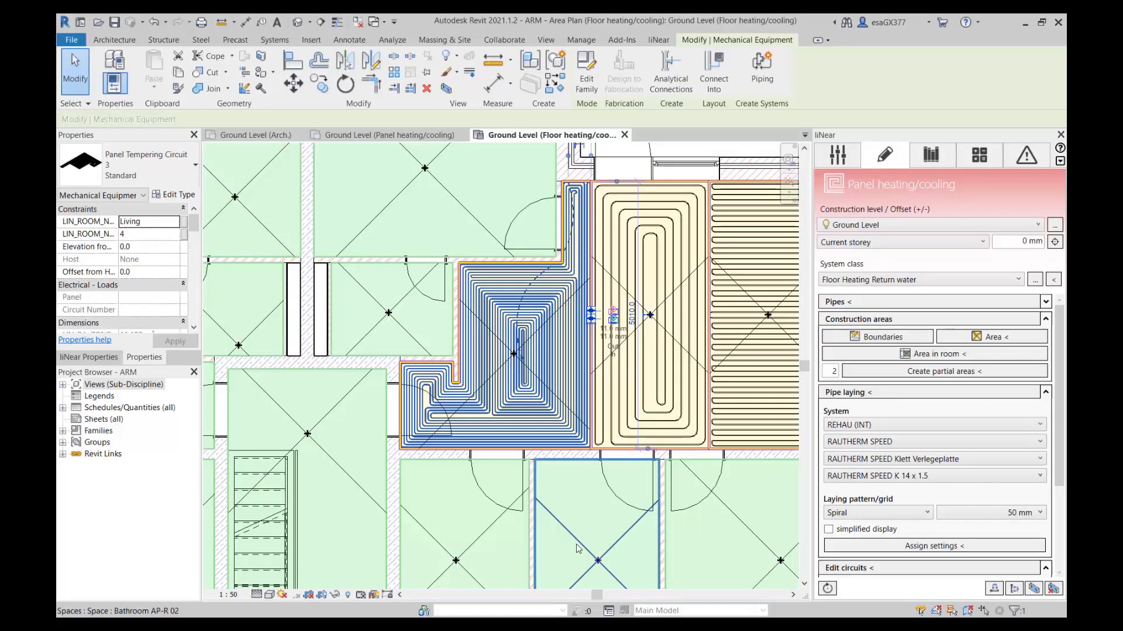